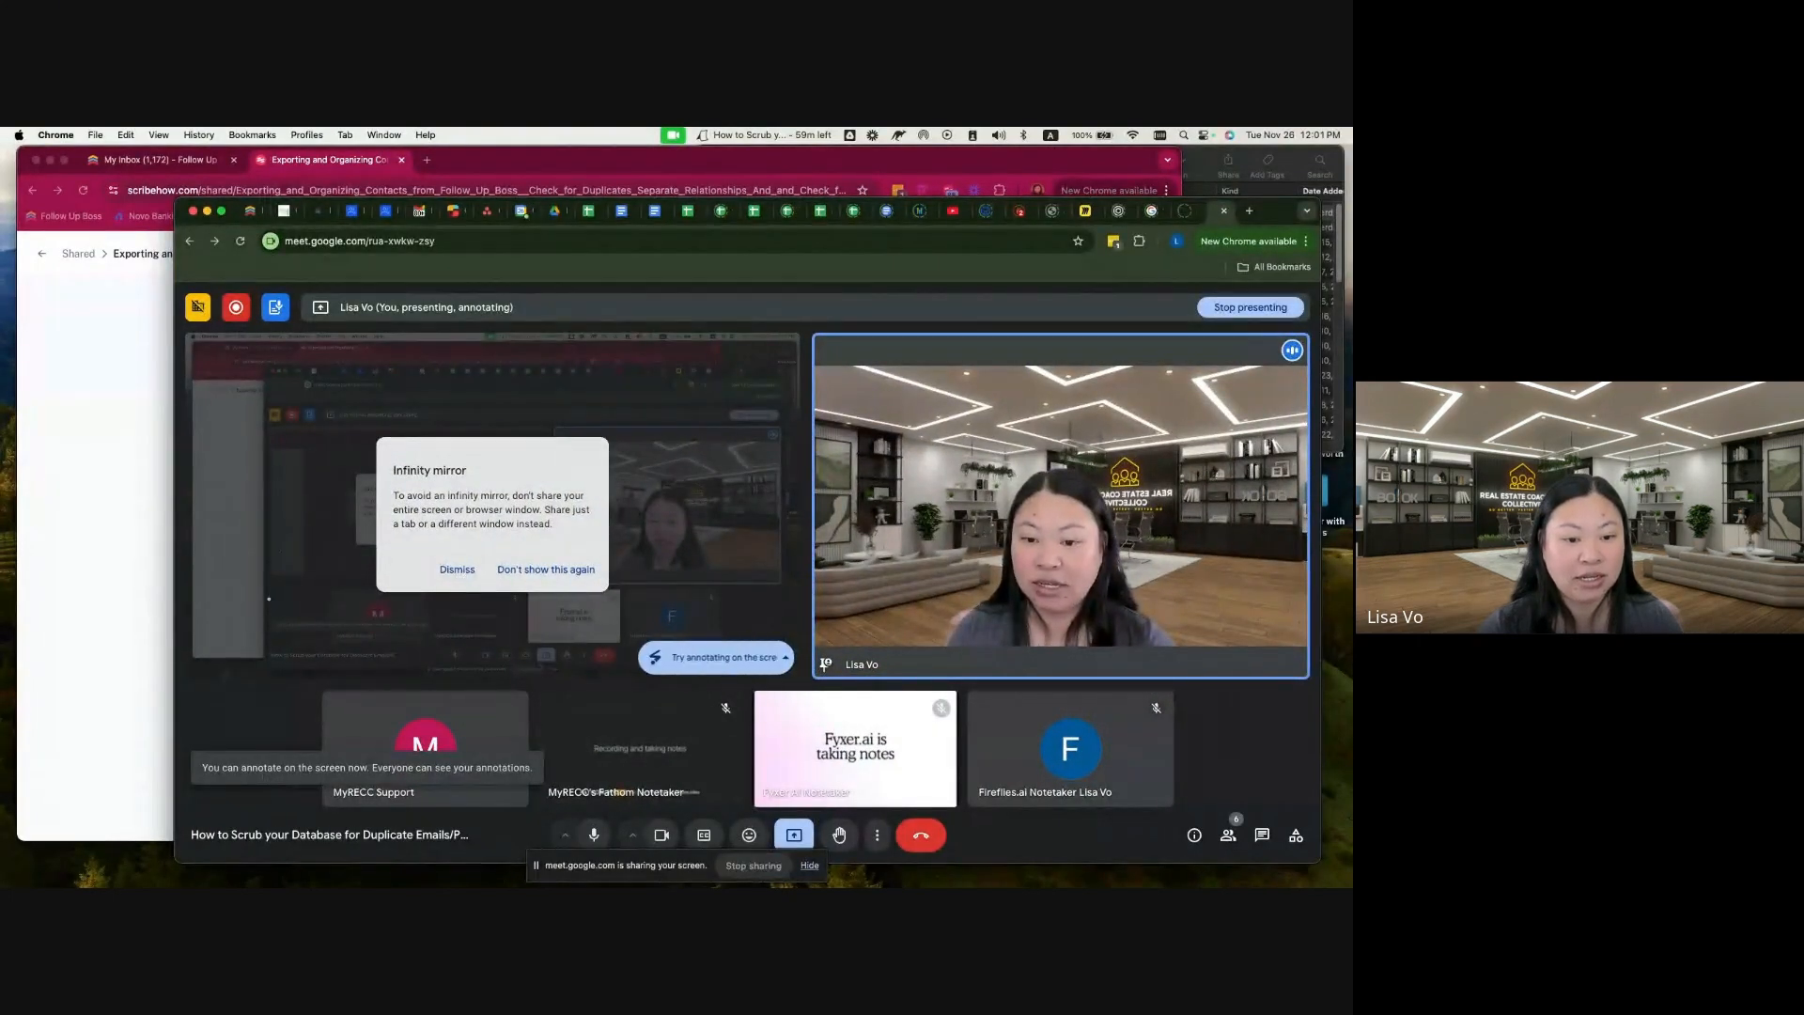
Step: Skim the Scribe guide on exporting and organizing Follow Up Boss contacts in an enlarged window, including its filter and pivot table instructions
left_click(459, 570)
left_click(126, 542)
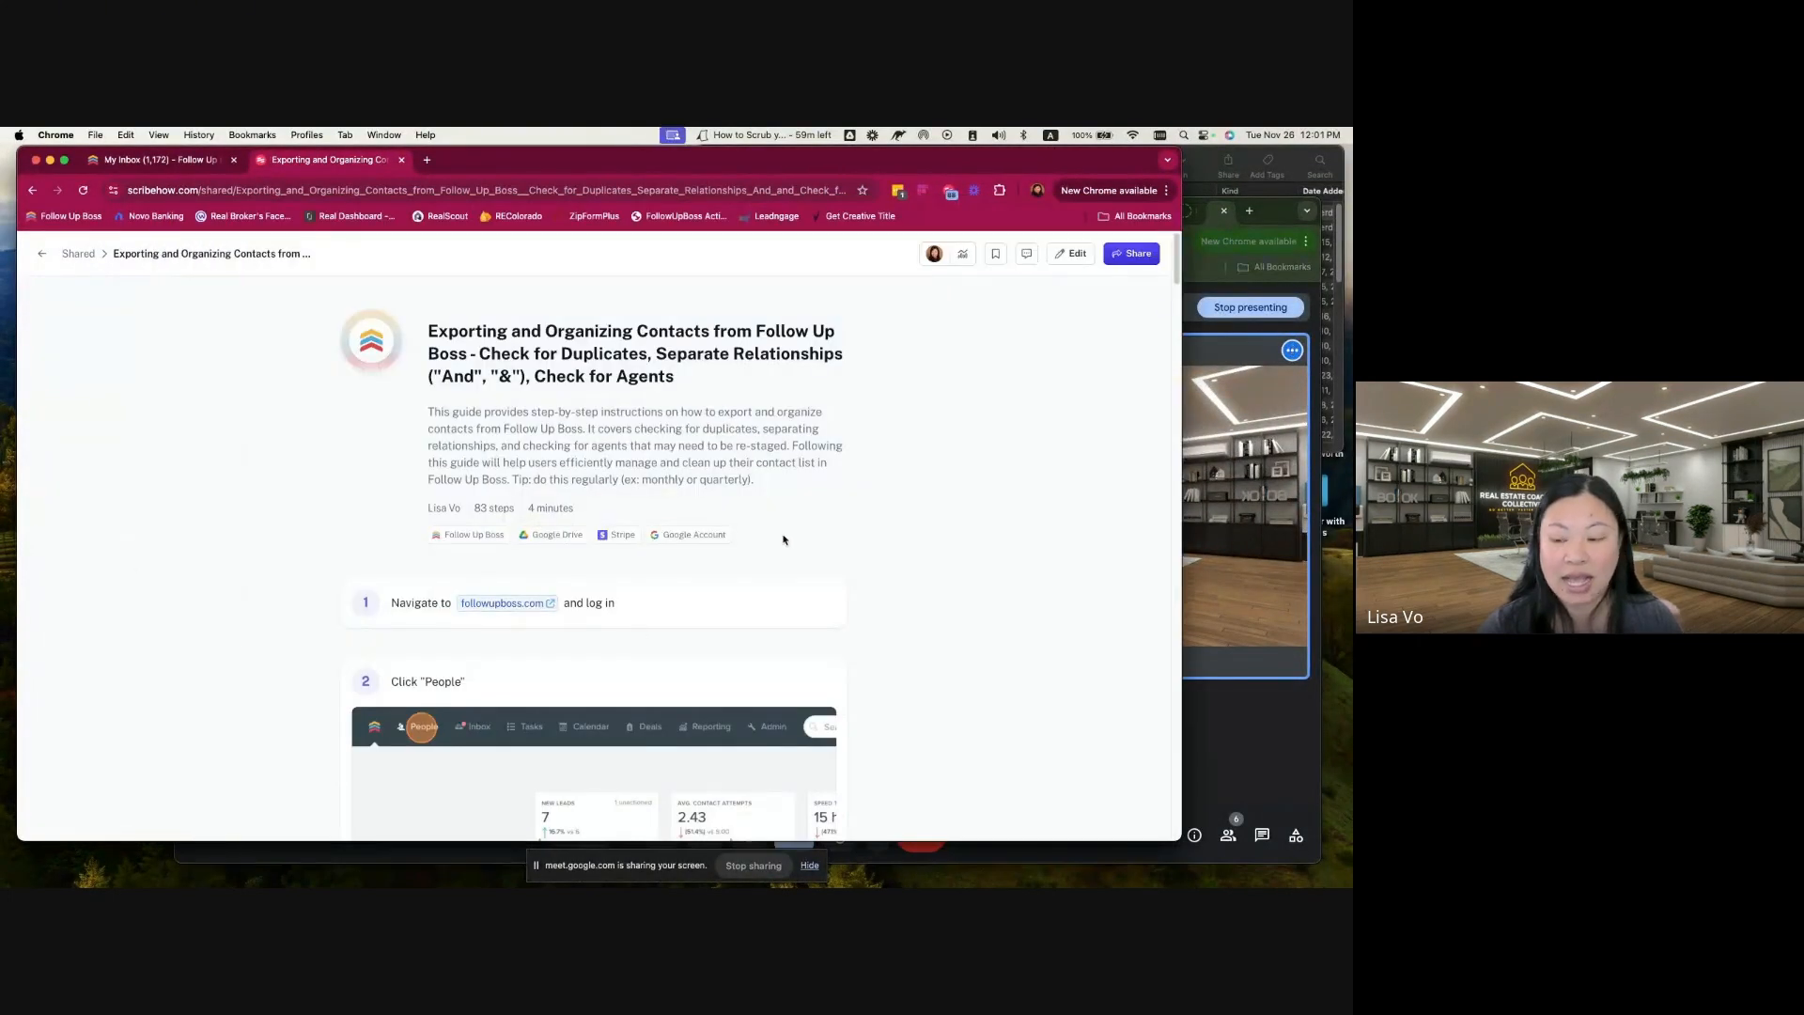
left_click_drag(1176, 836, 1303, 847)
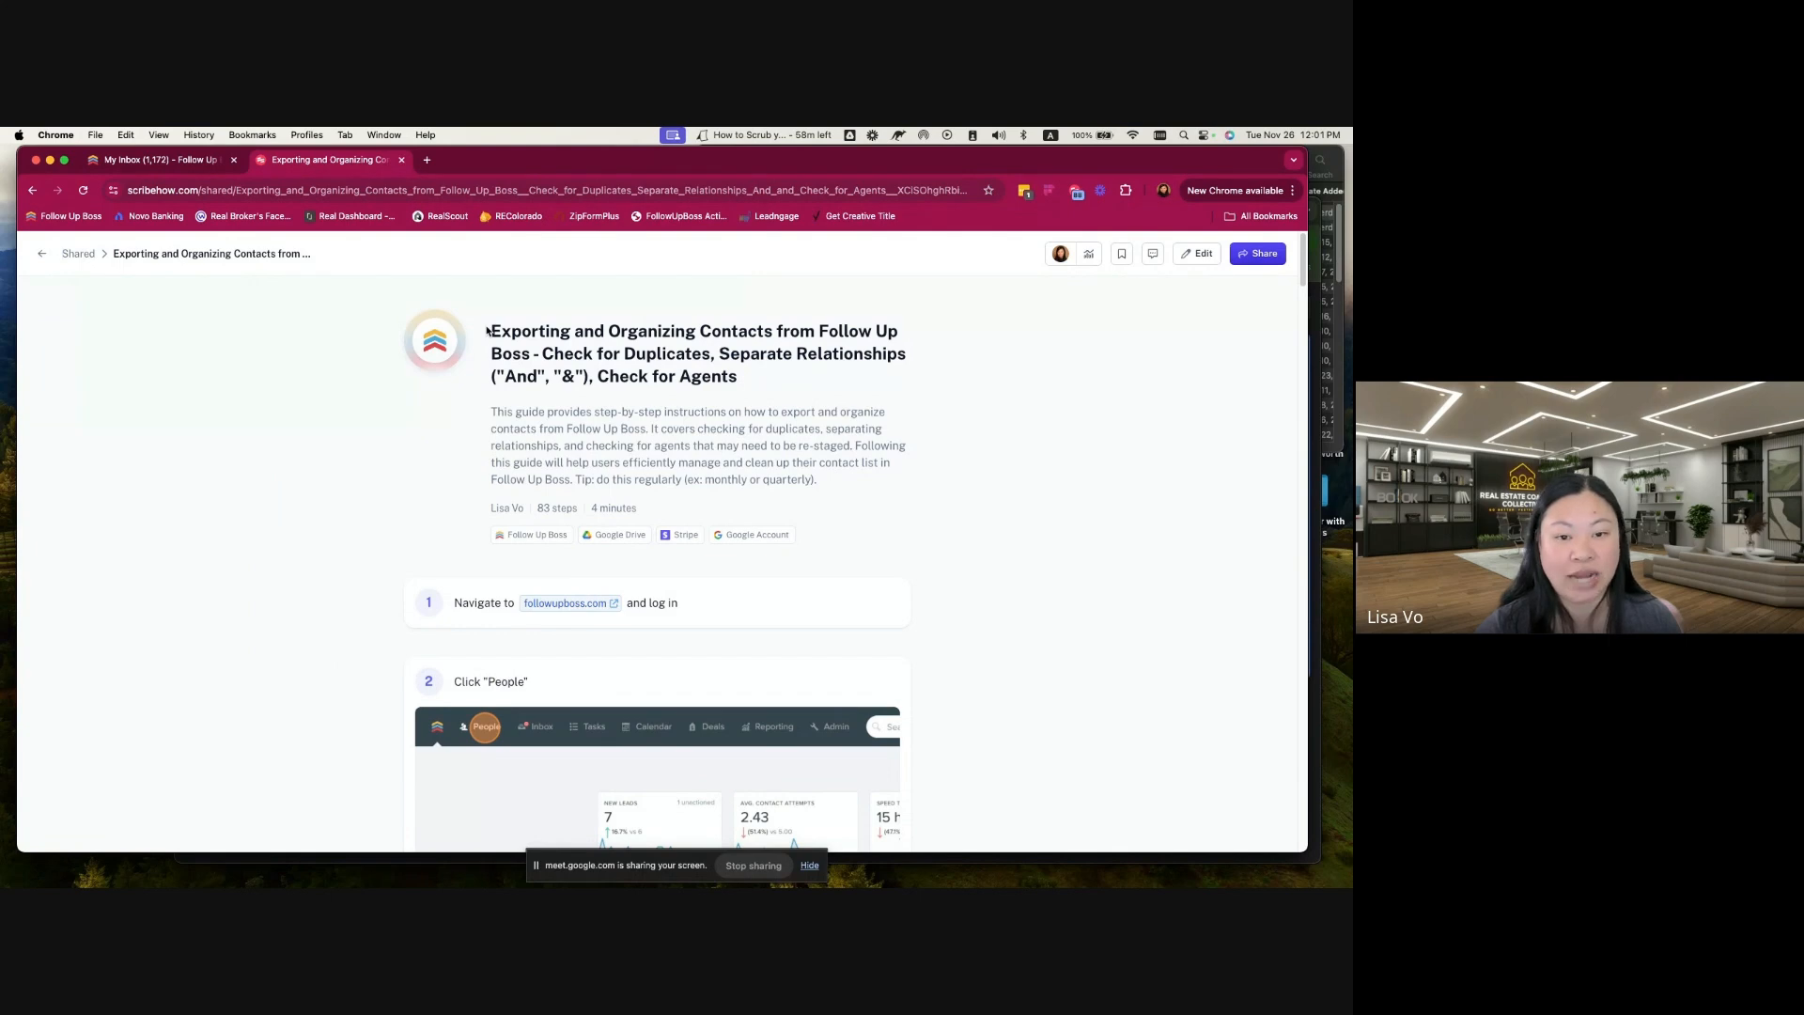
scroll(963, 577, "down", 1)
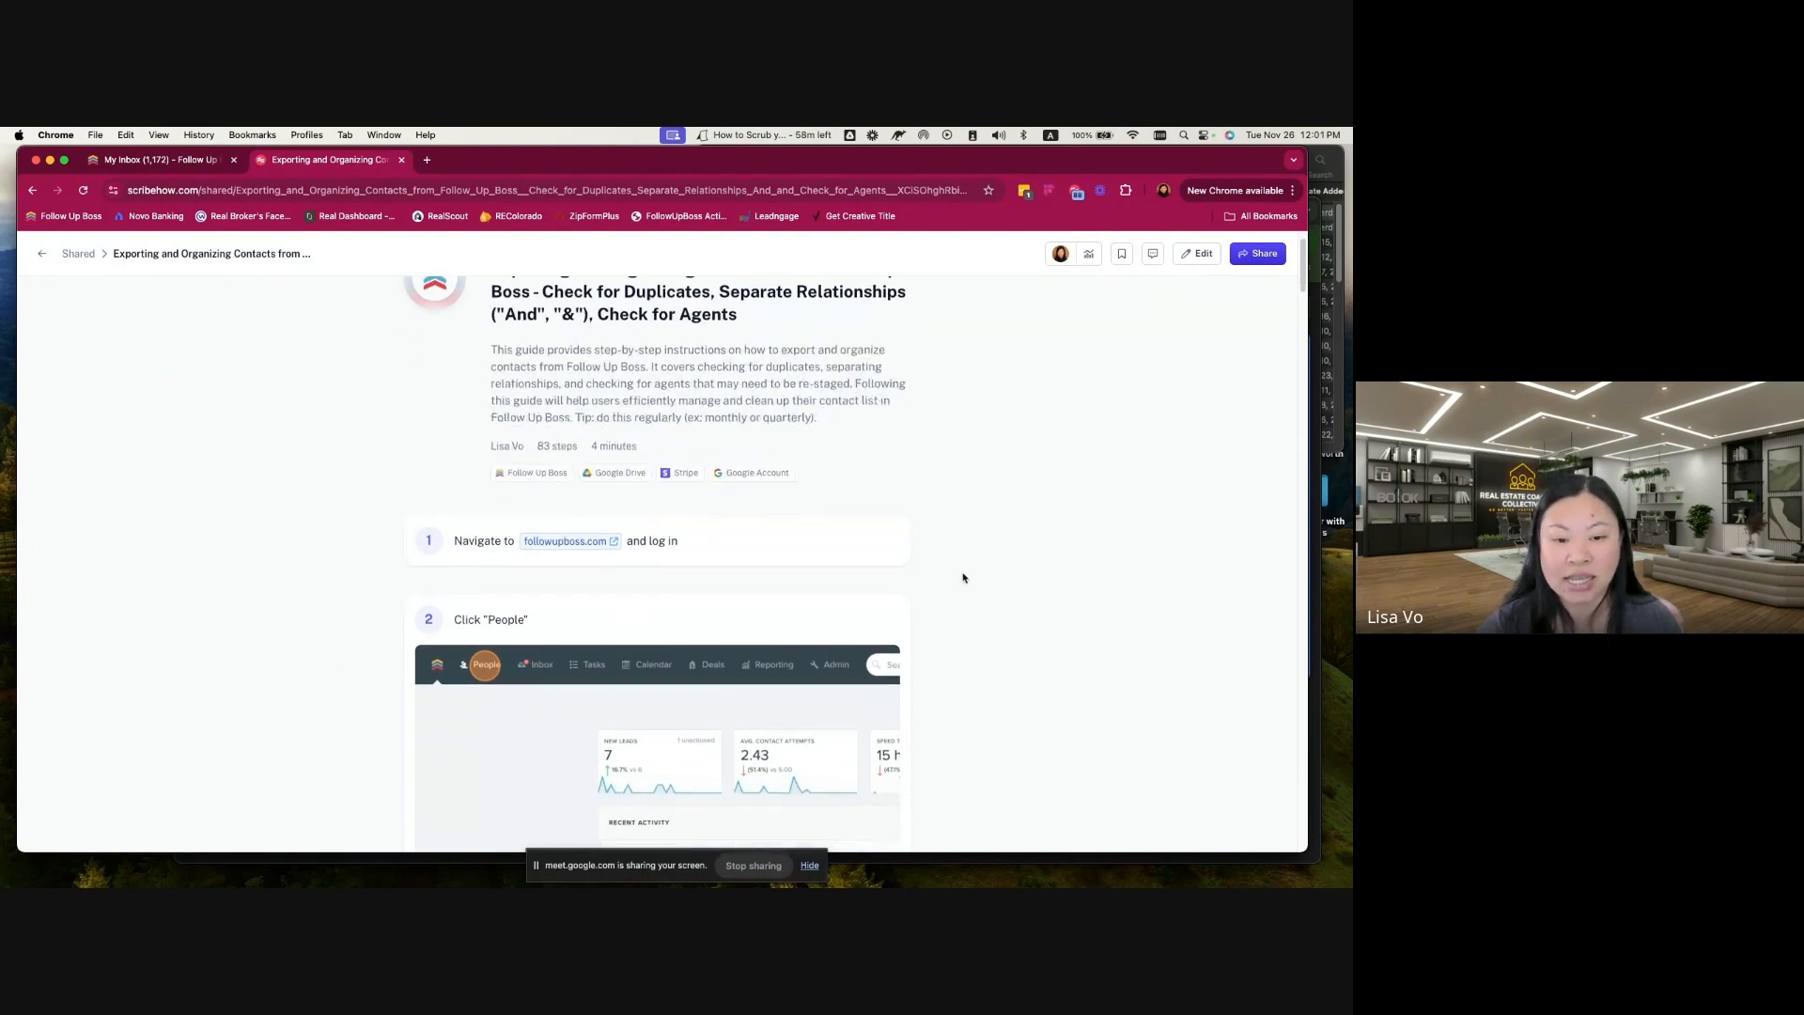
scroll(681, 568, "down", 4)
scroll(678, 564, "down", 20)
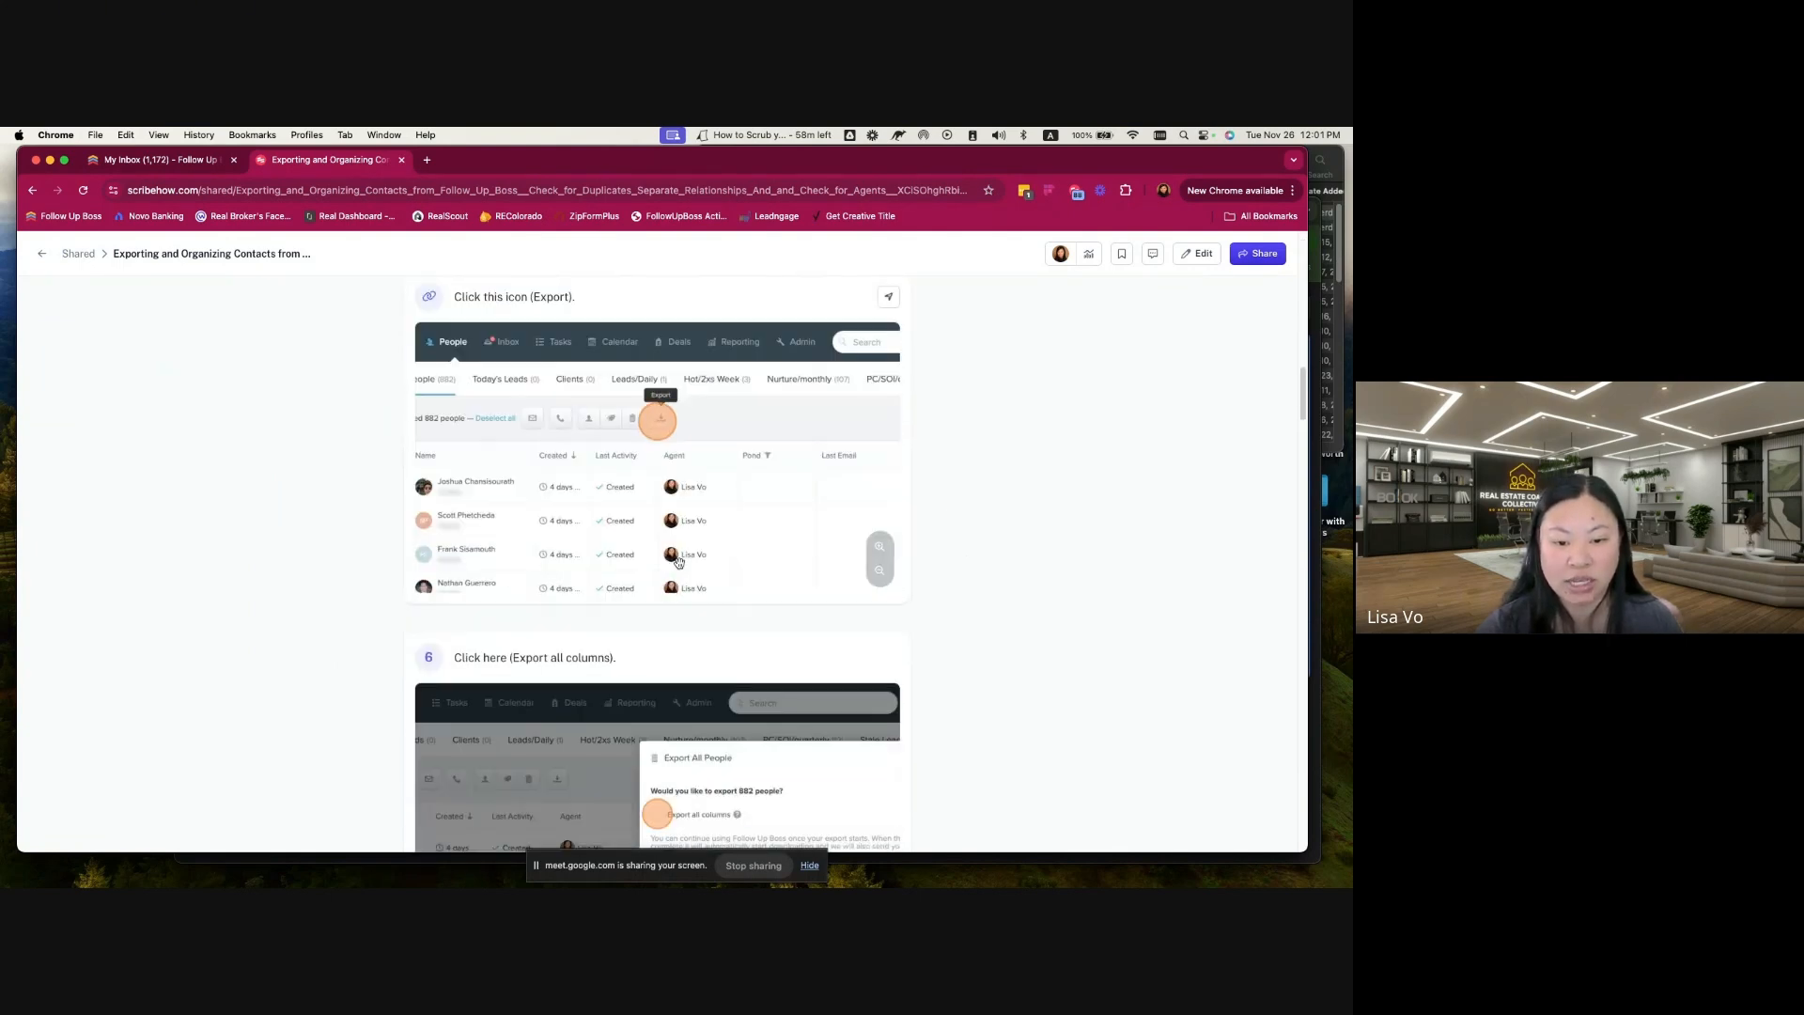
scroll(681, 568, "down", 20)
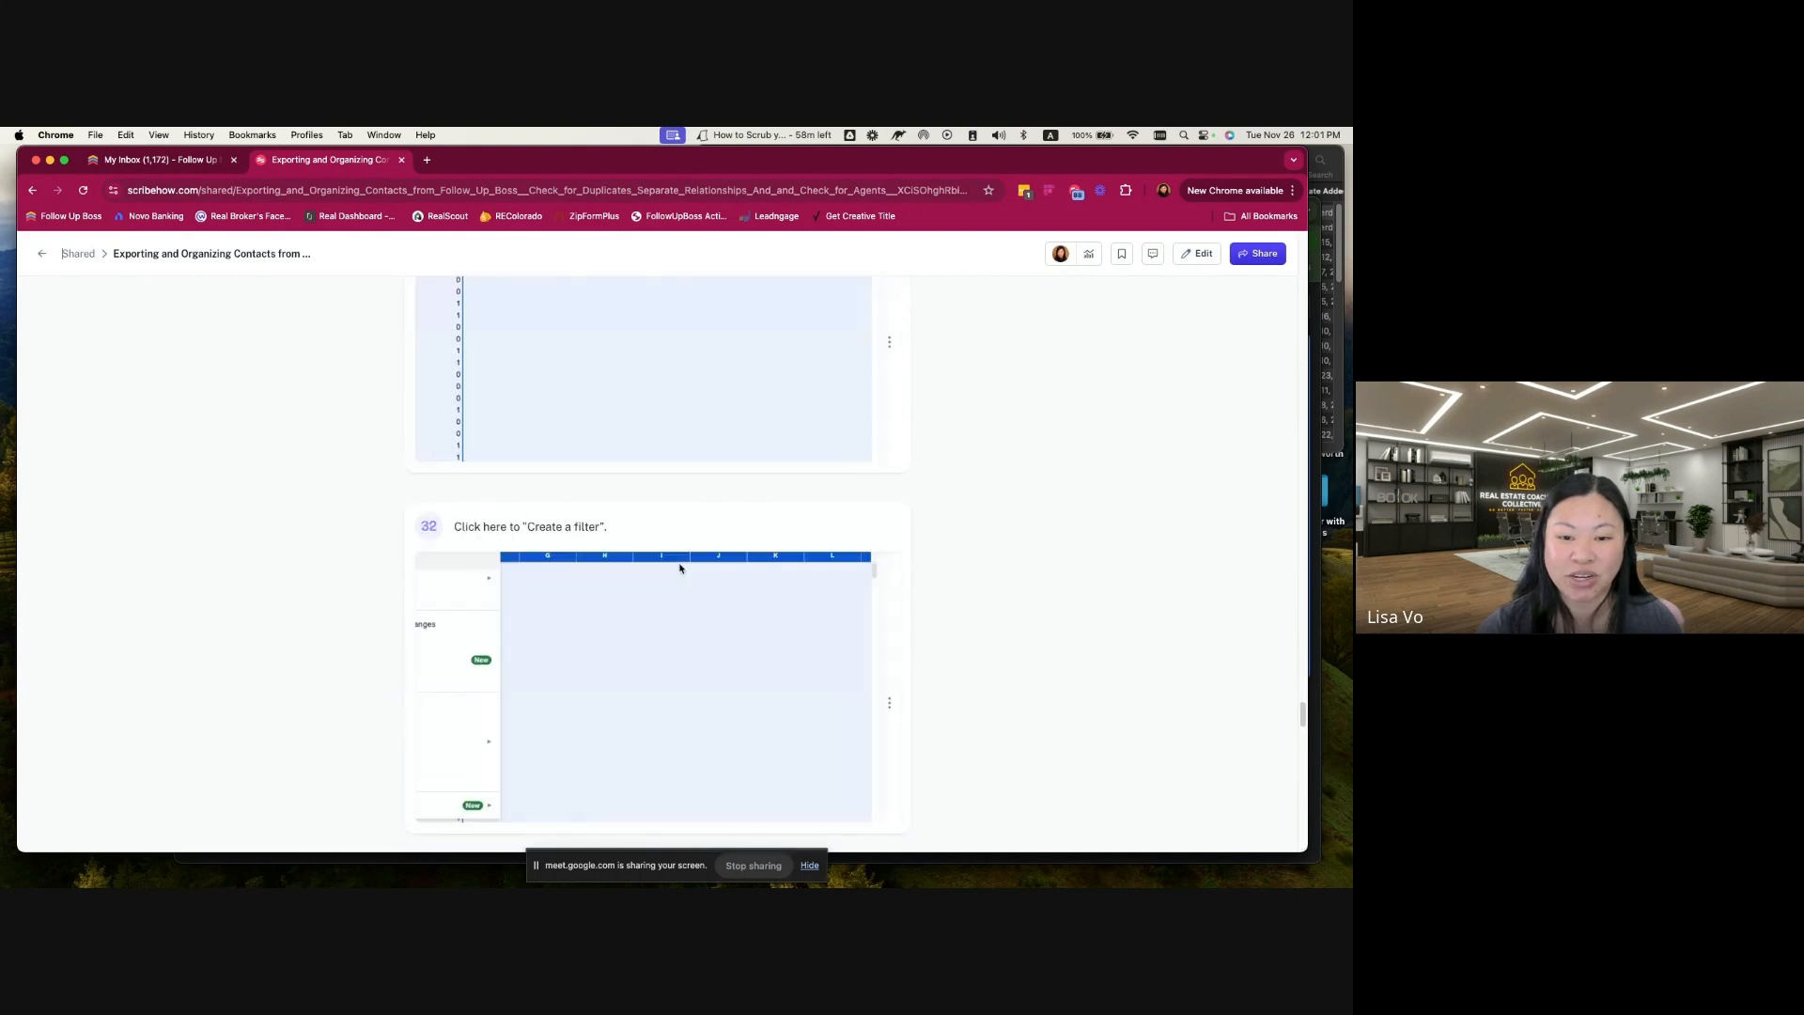
scroll(681, 568, "up", 20)
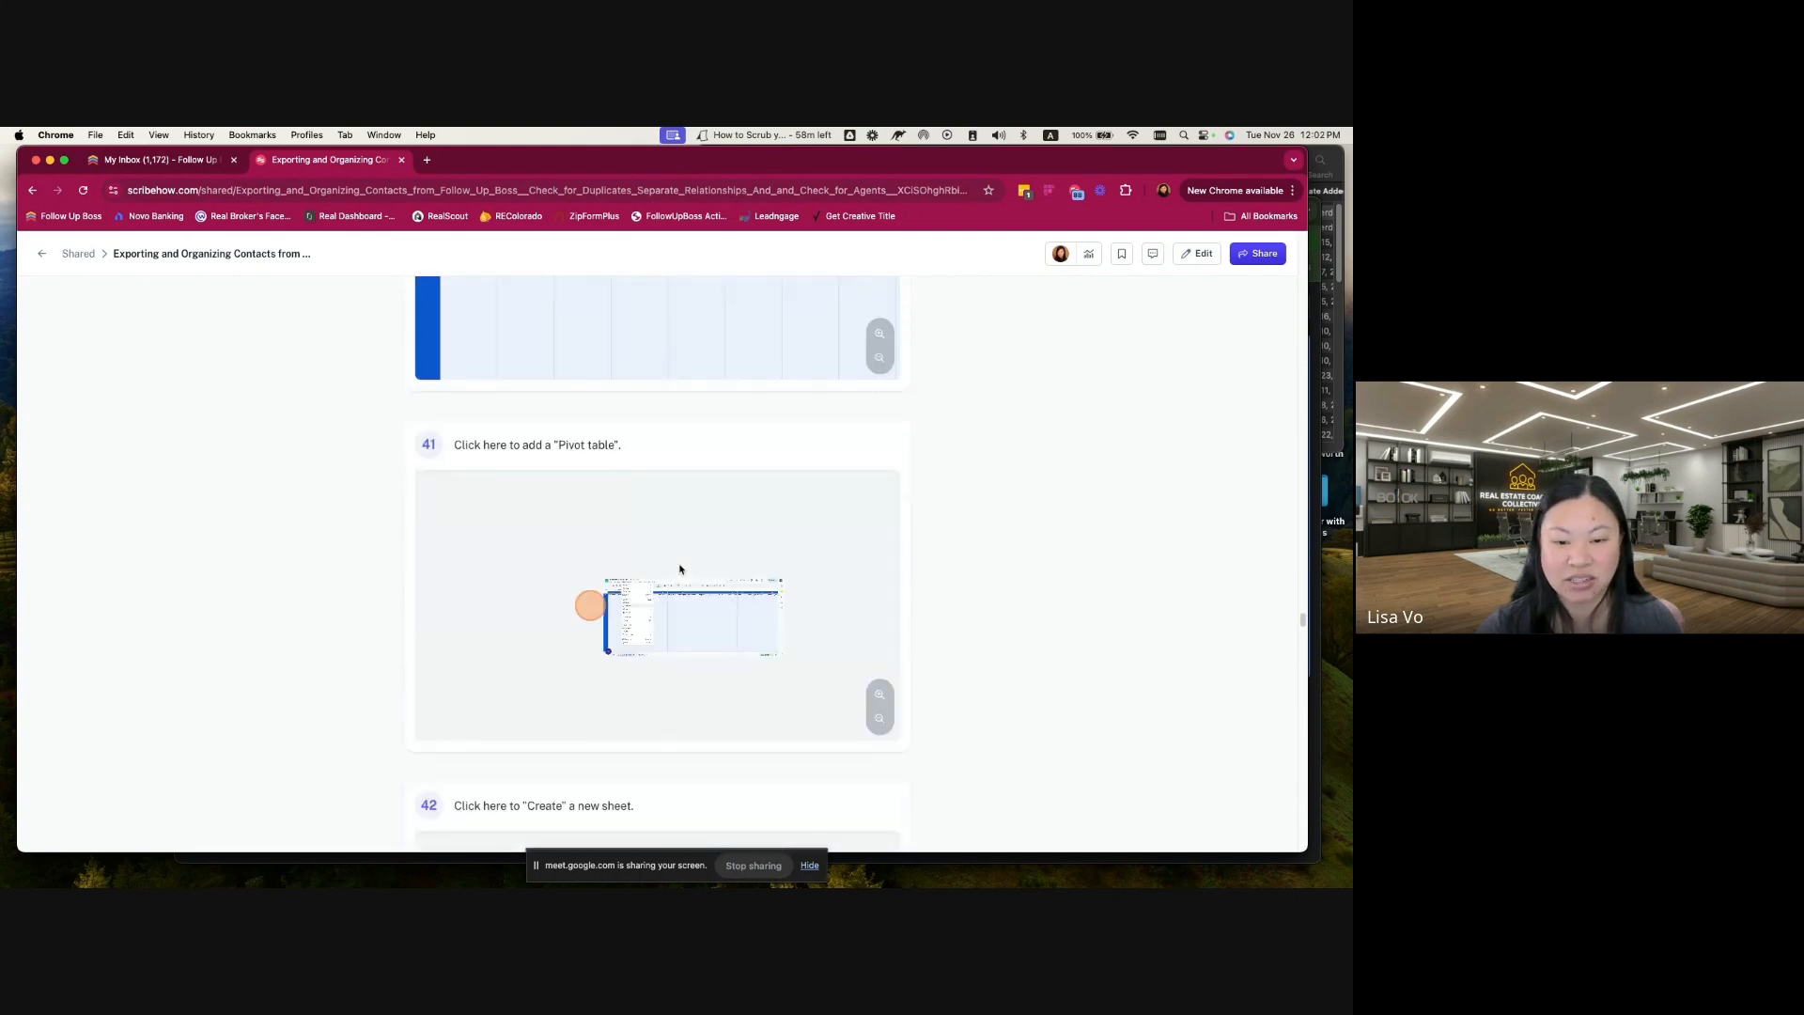
scroll(679, 569, "up", 15)
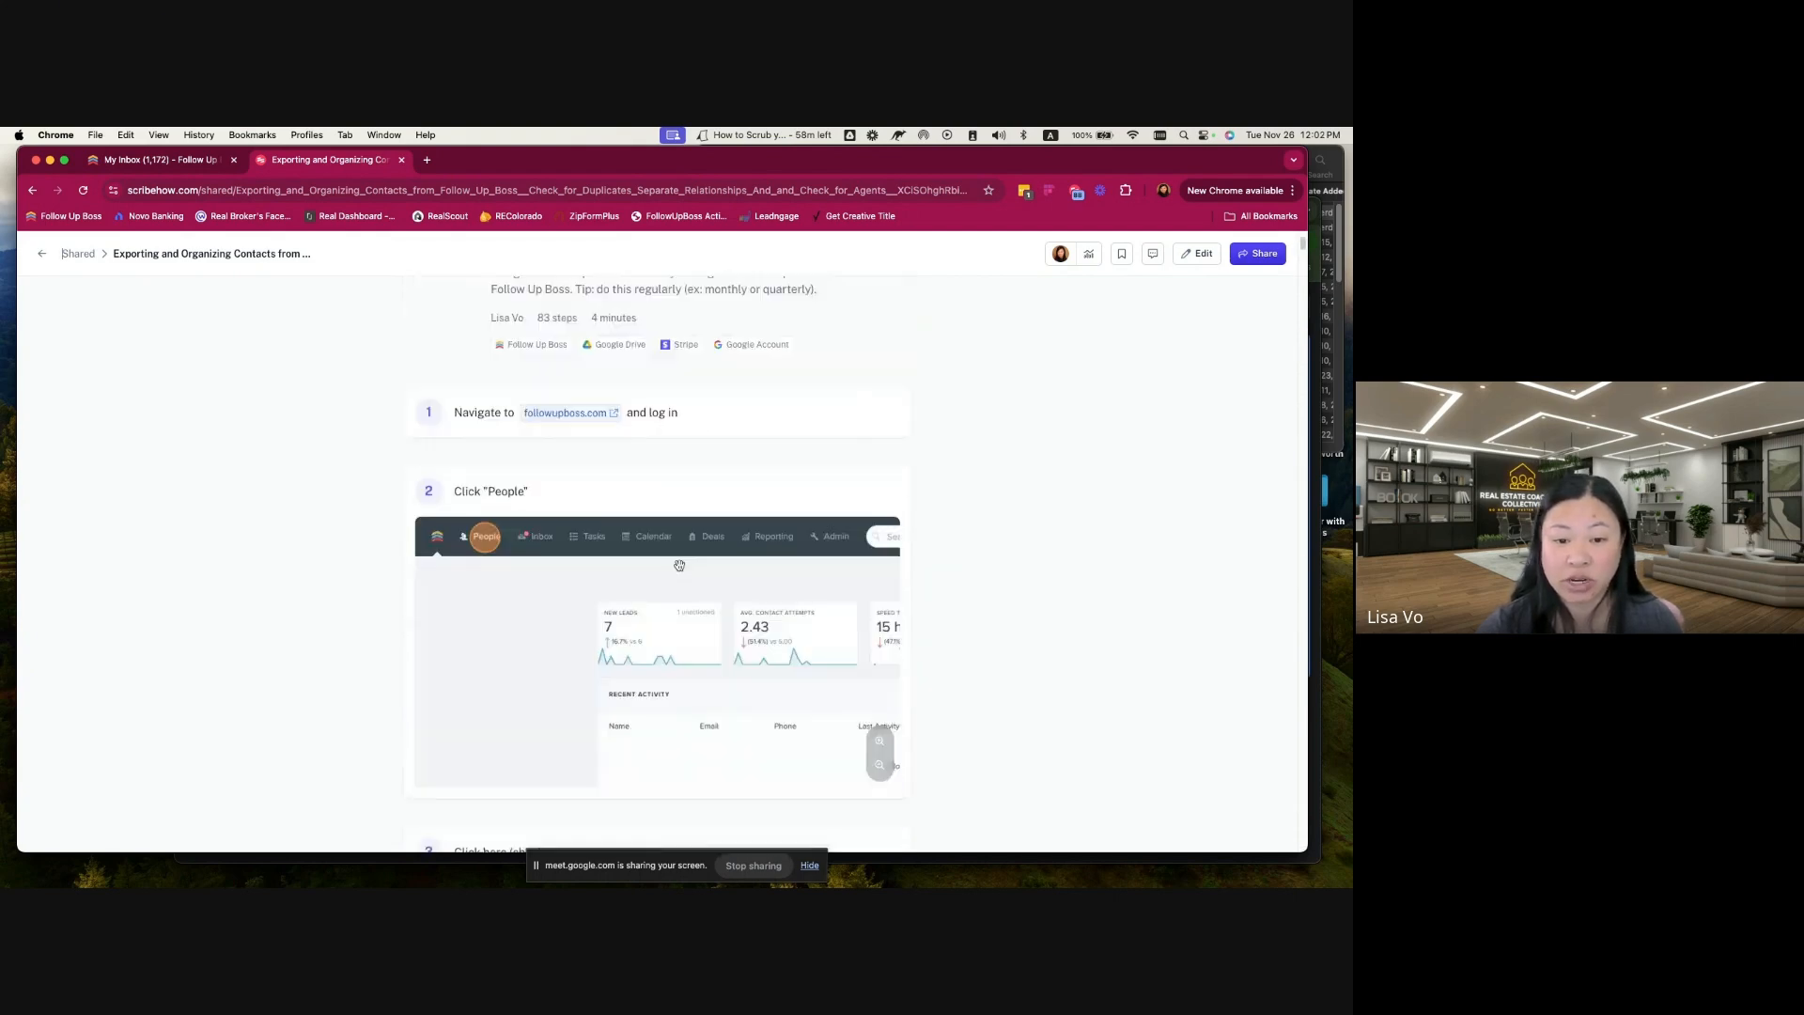
scroll(678, 564, "down", 3)
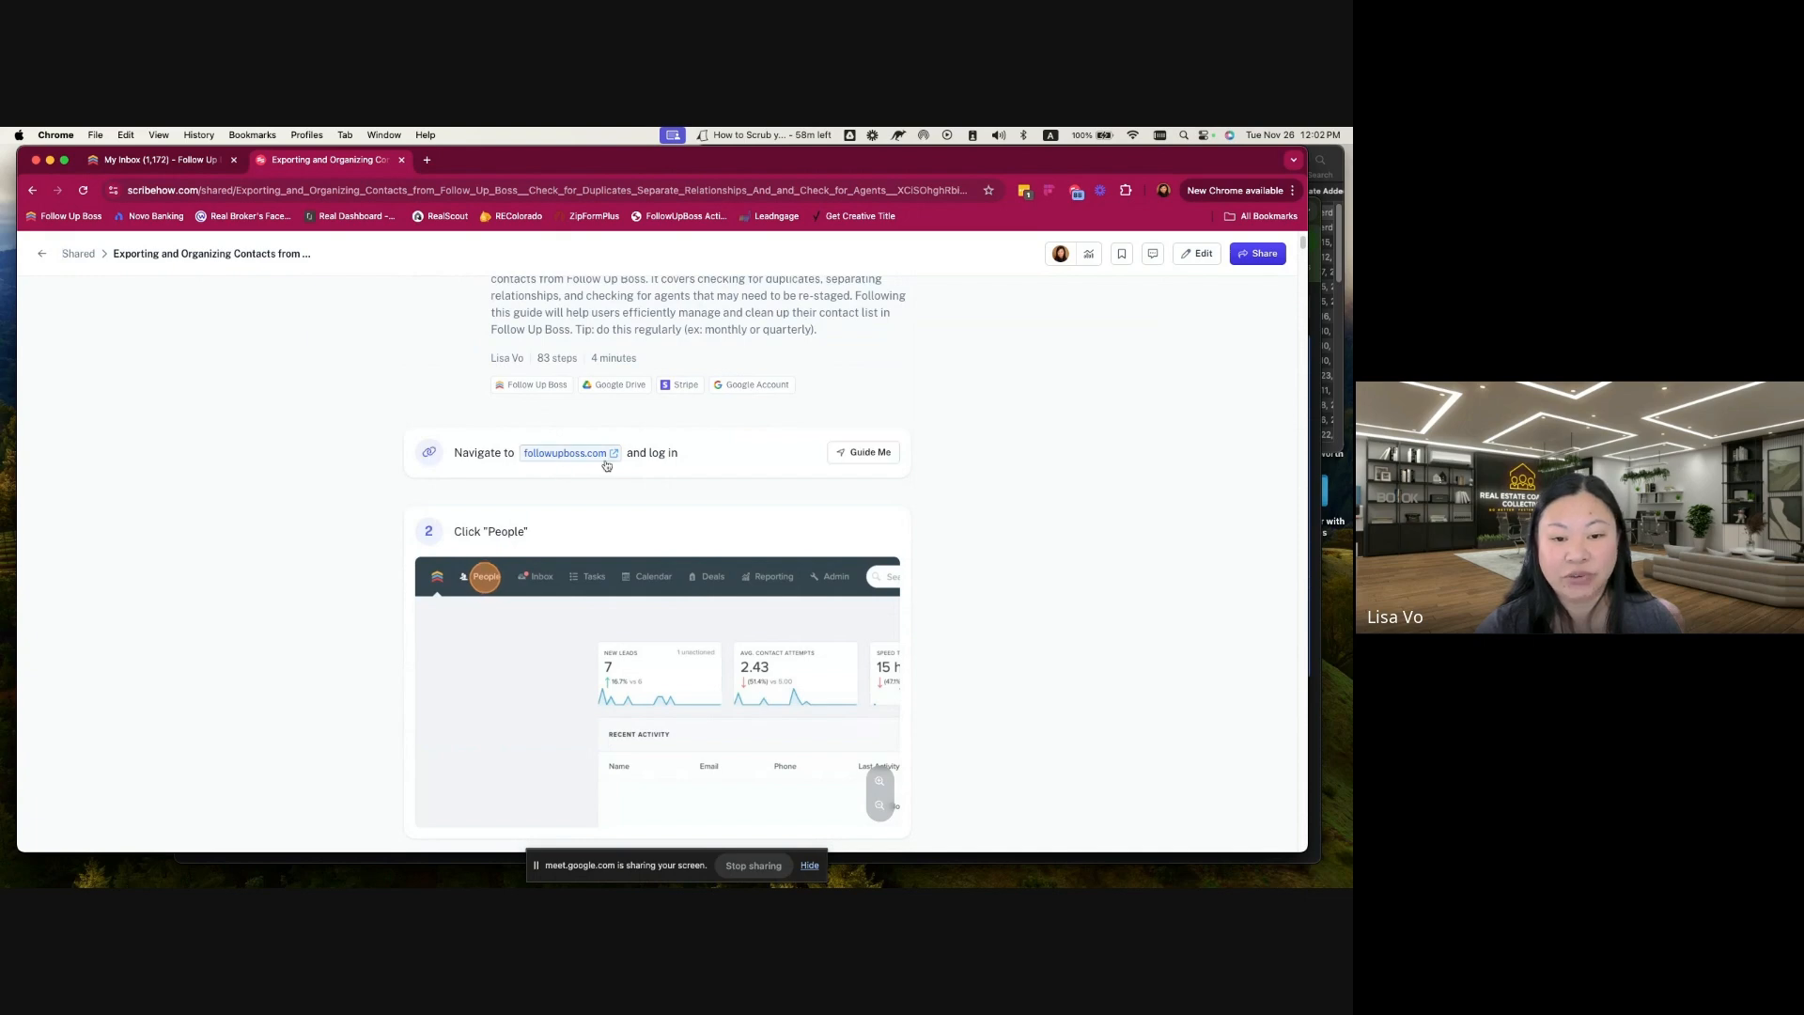
Step: Switch to Follow Up Boss and show the list of all people
left_click(158, 162)
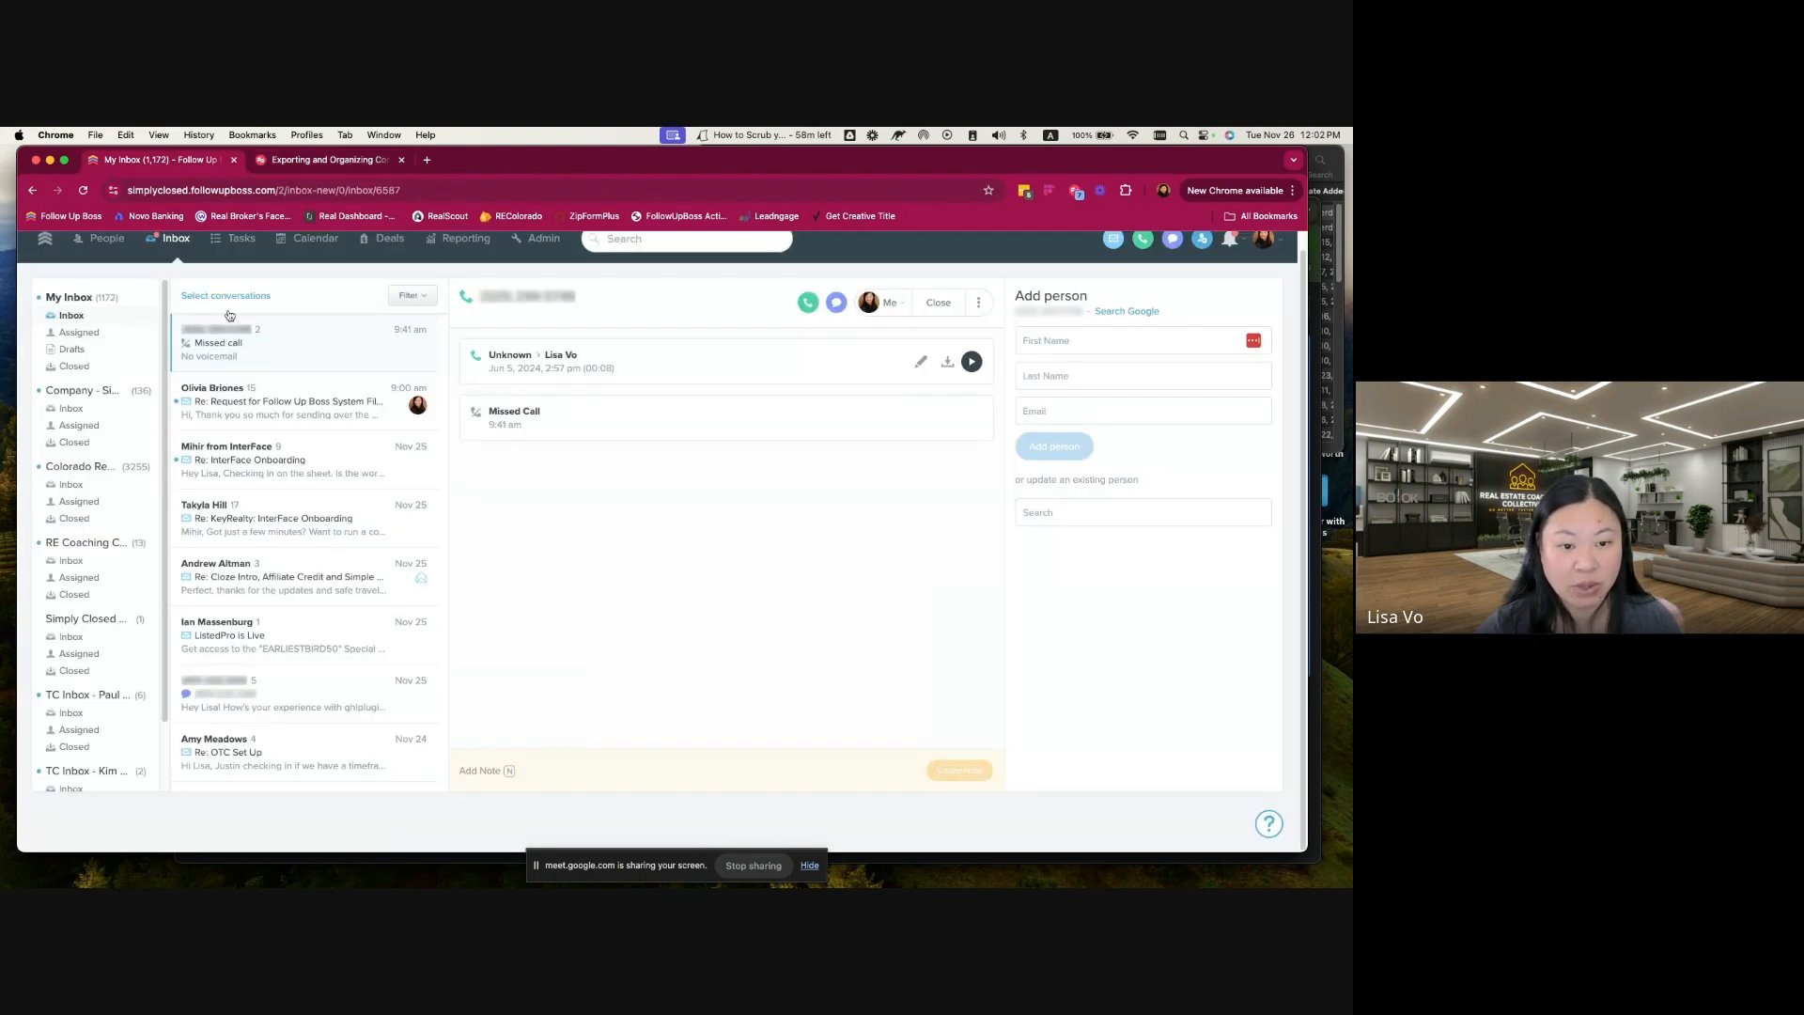
left_click(107, 237)
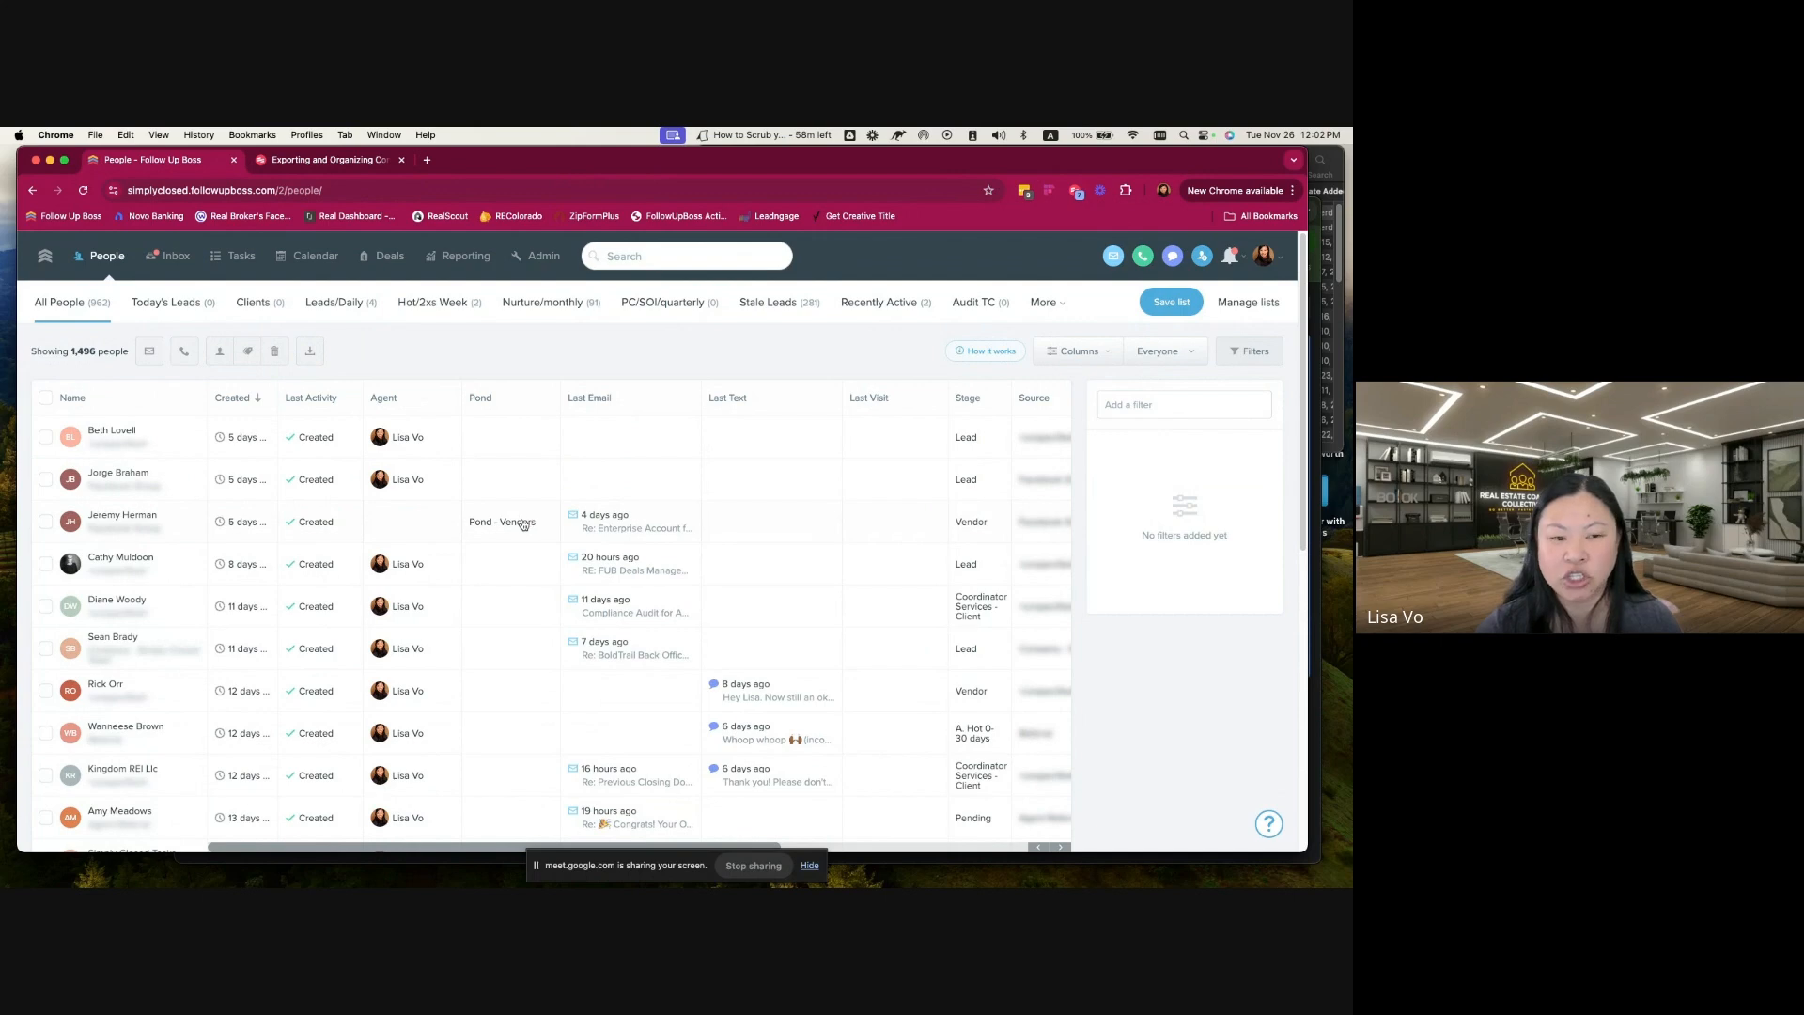
Step: Search the contacts by a common first name and by the letters "a" and "b", and close the cleared search
left_click(643, 255)
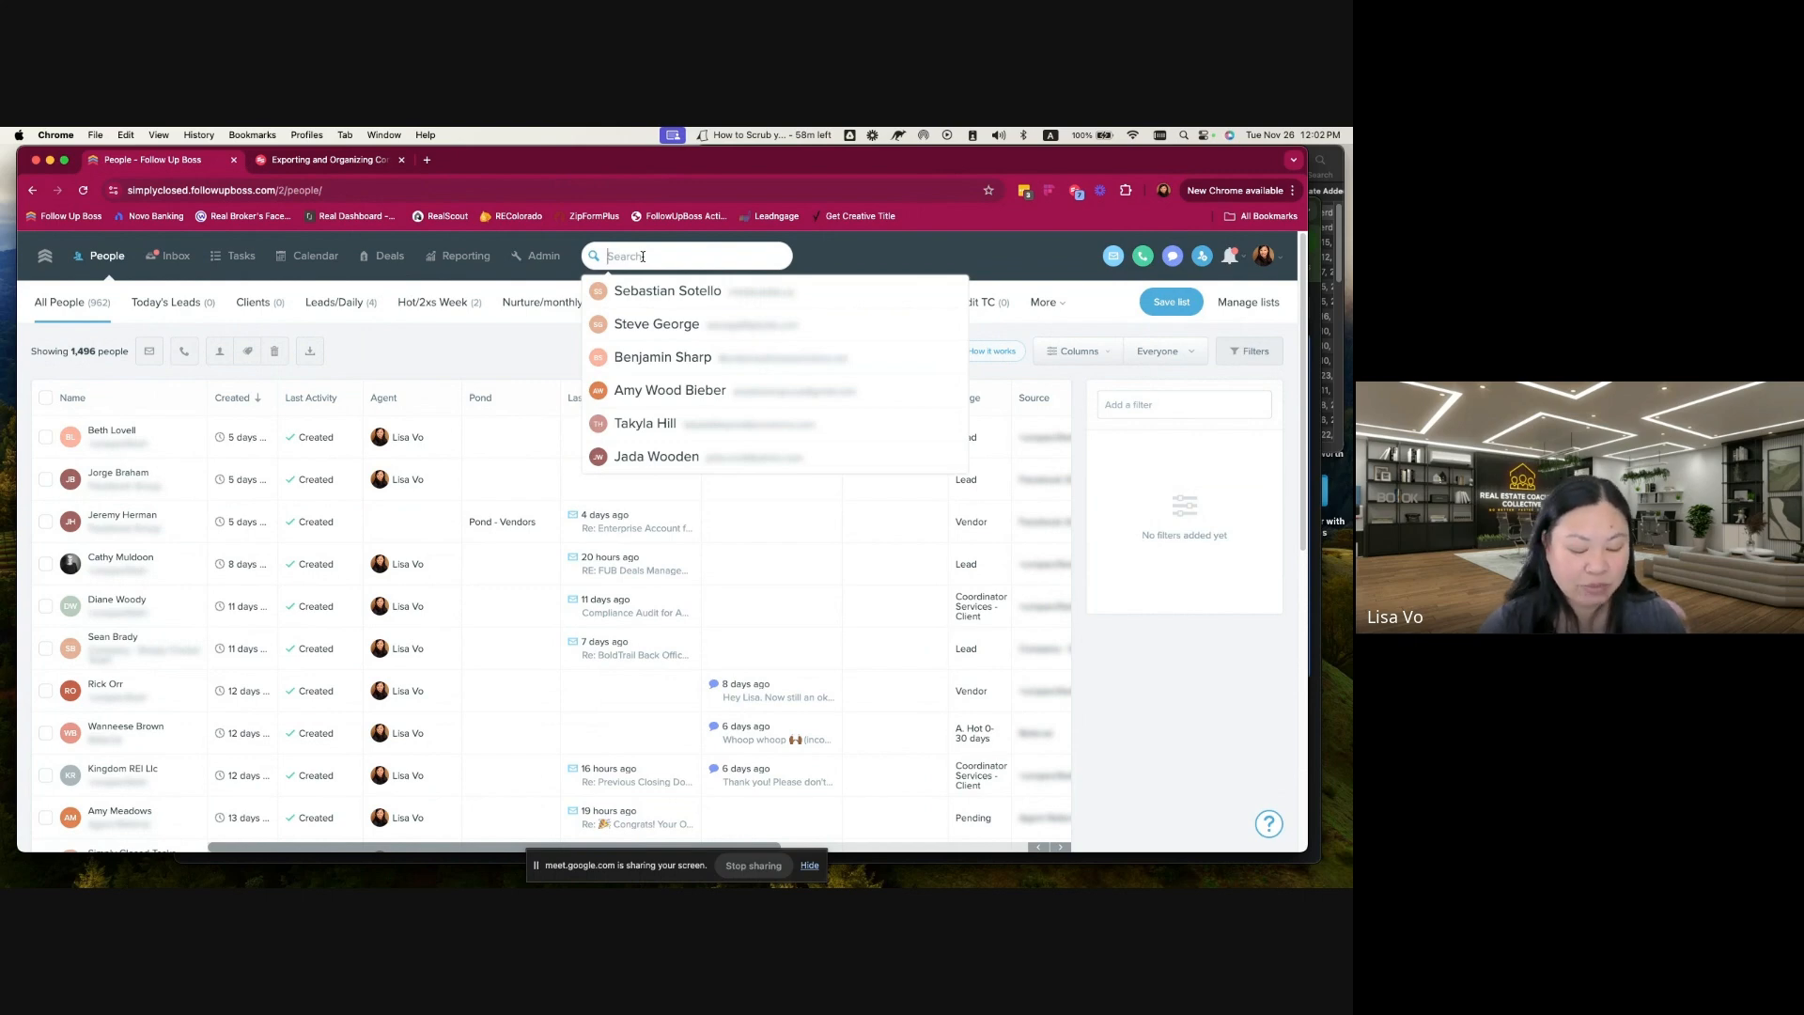
type("john")
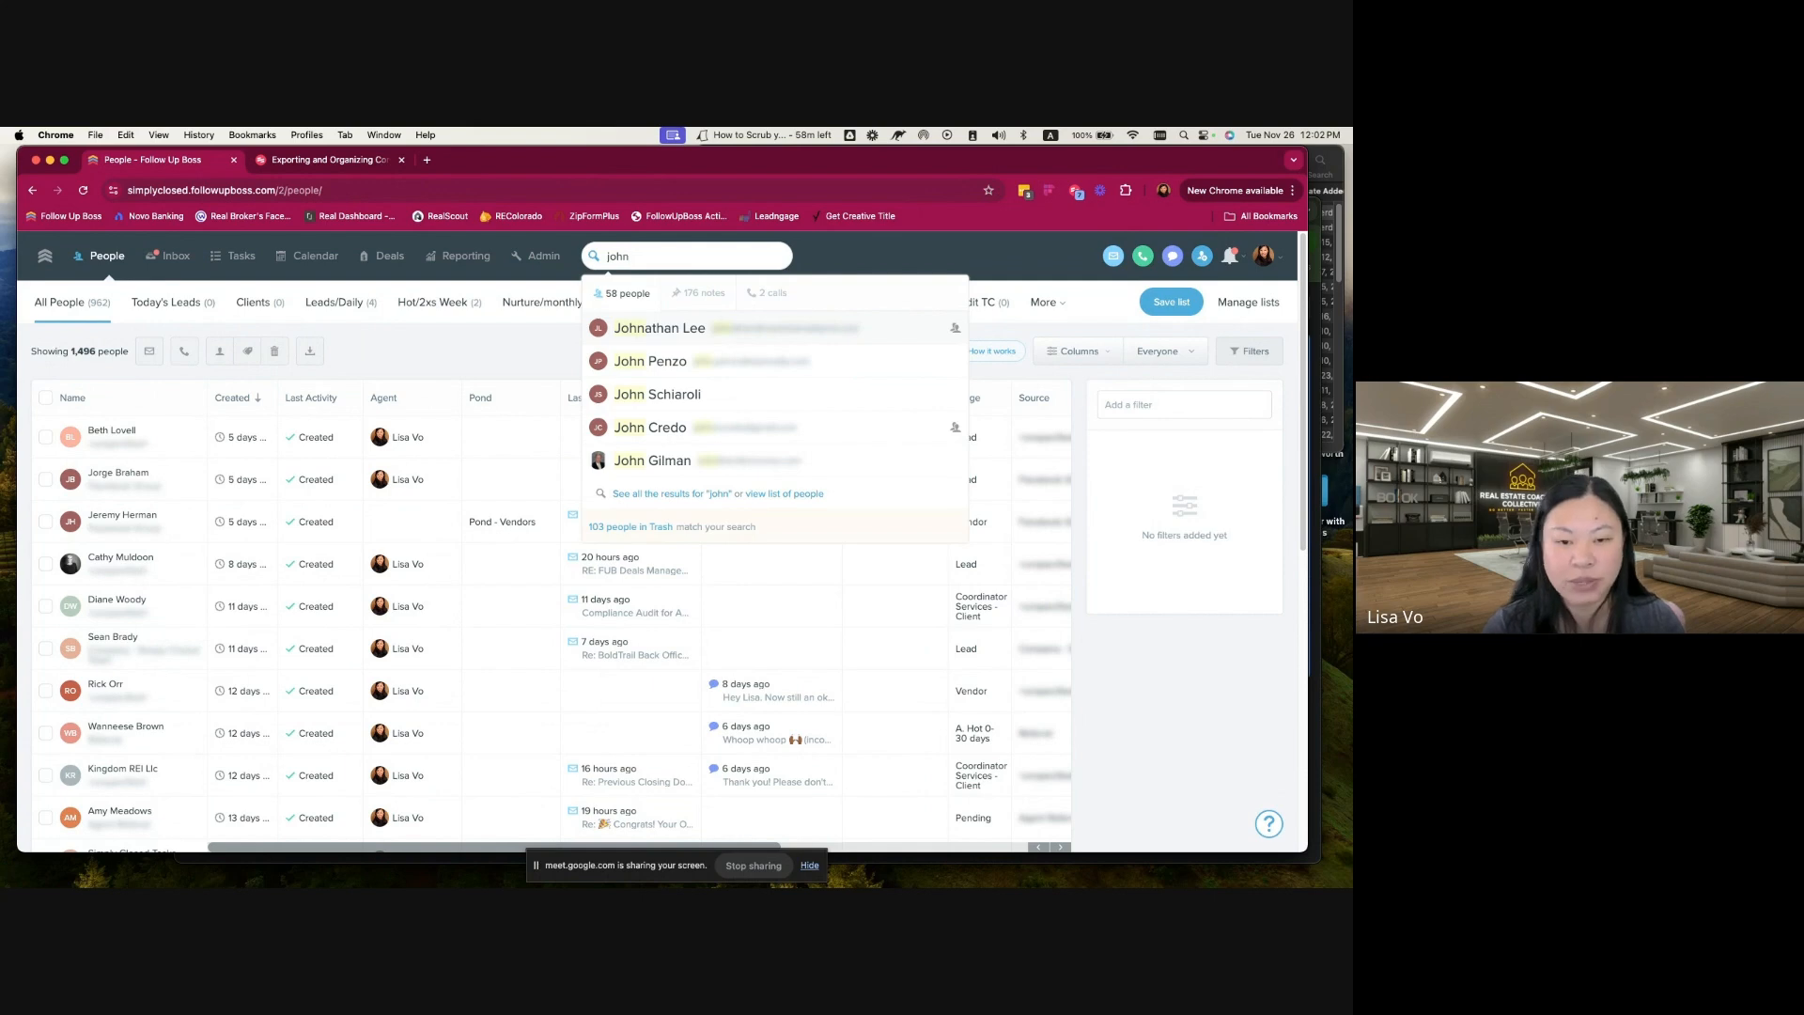
key("BackSpace")
key("BackSpace")
key("BackSpace")
key("BackSpace")
type("a")
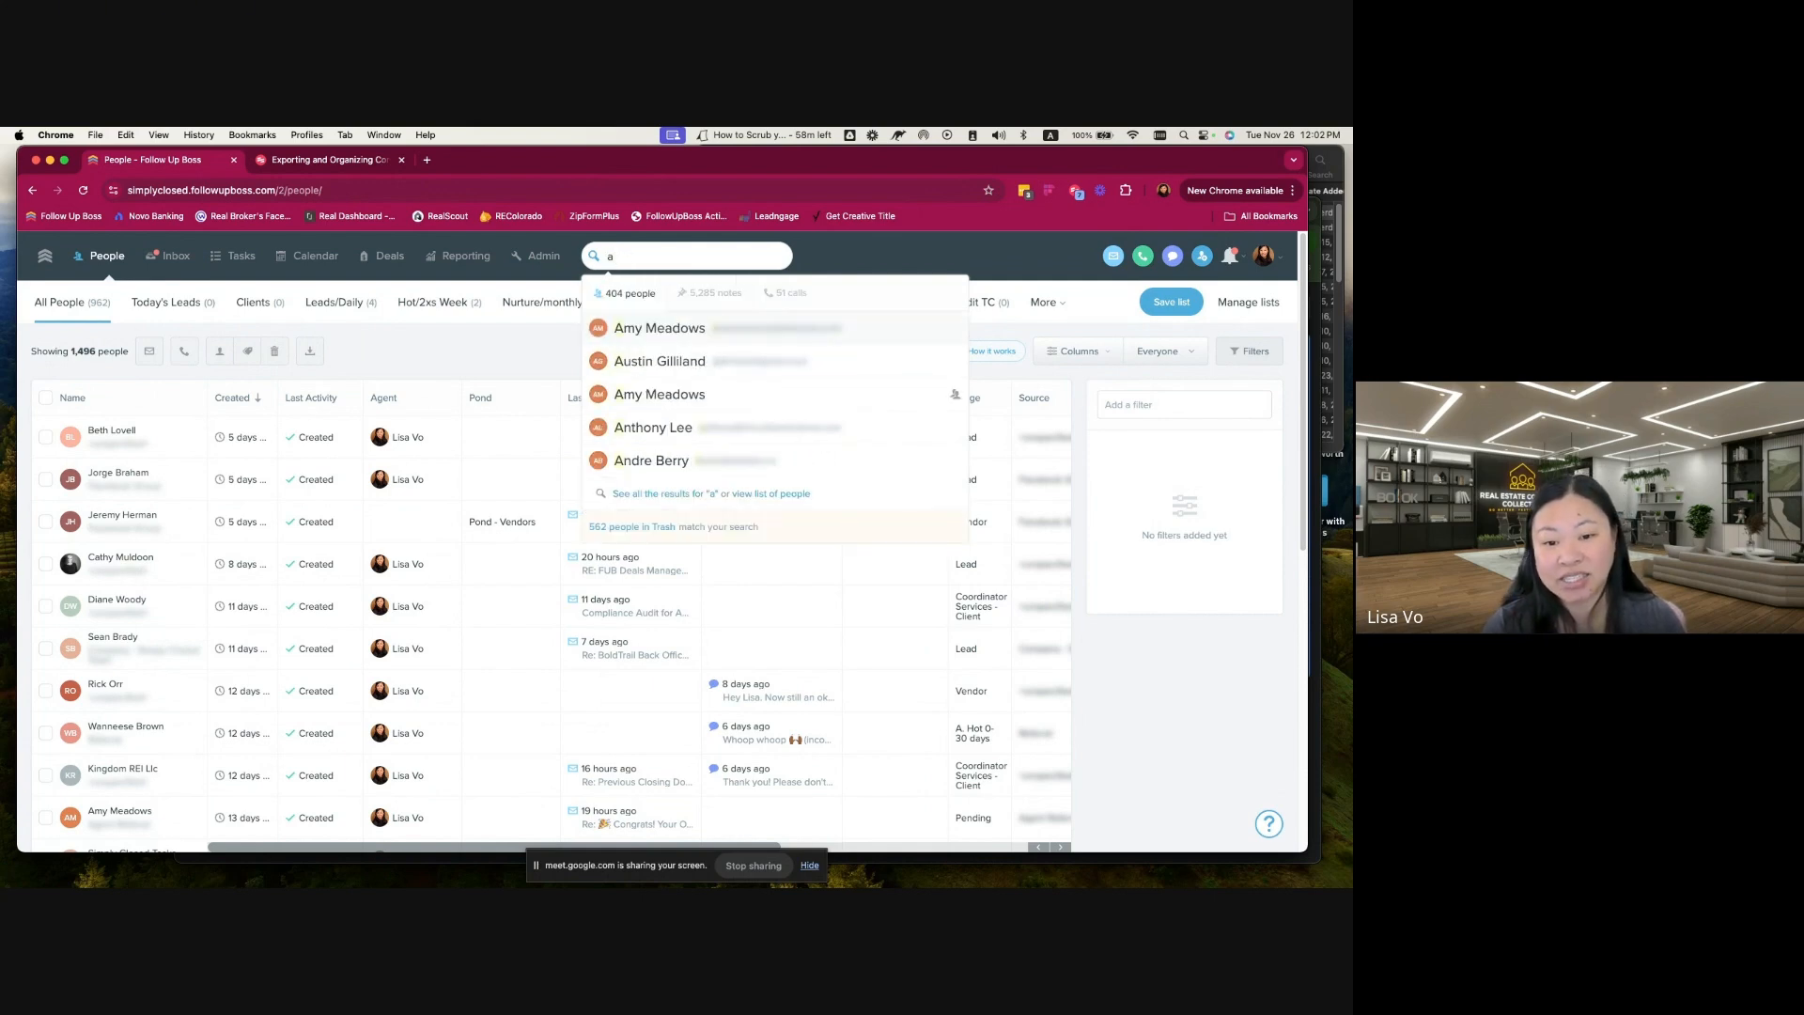
key("BackSpace")
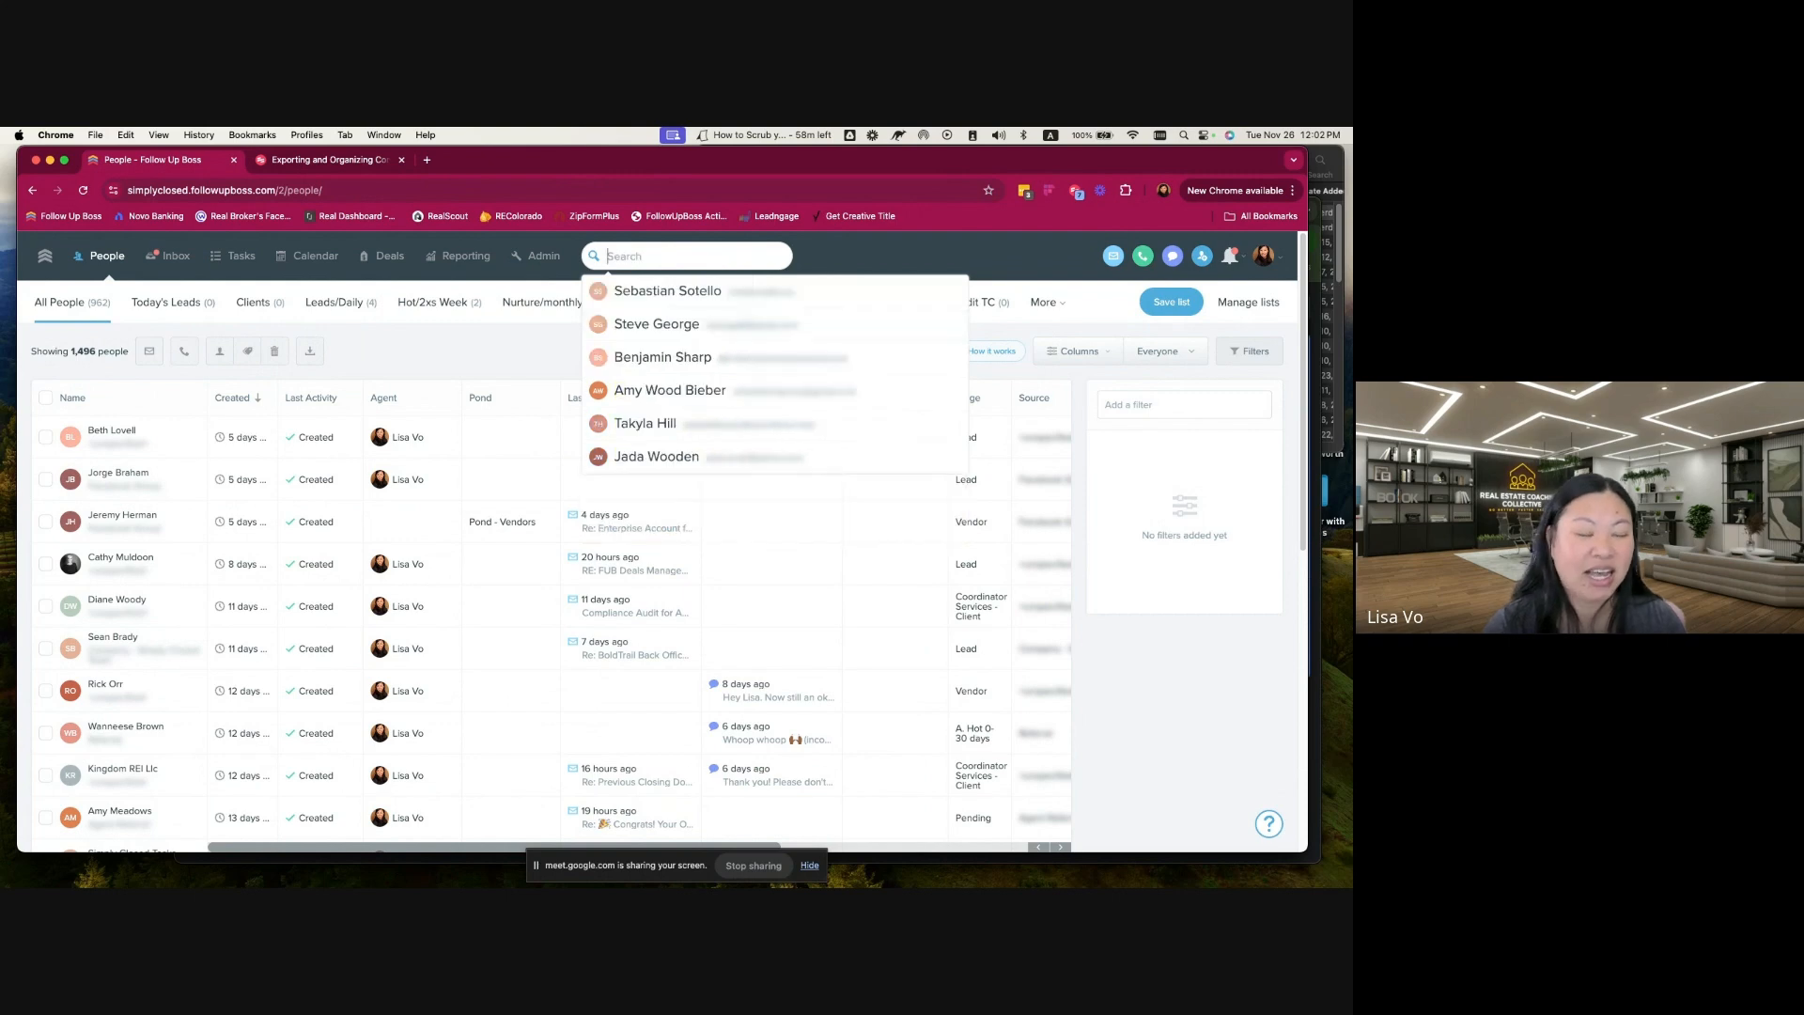
type("b")
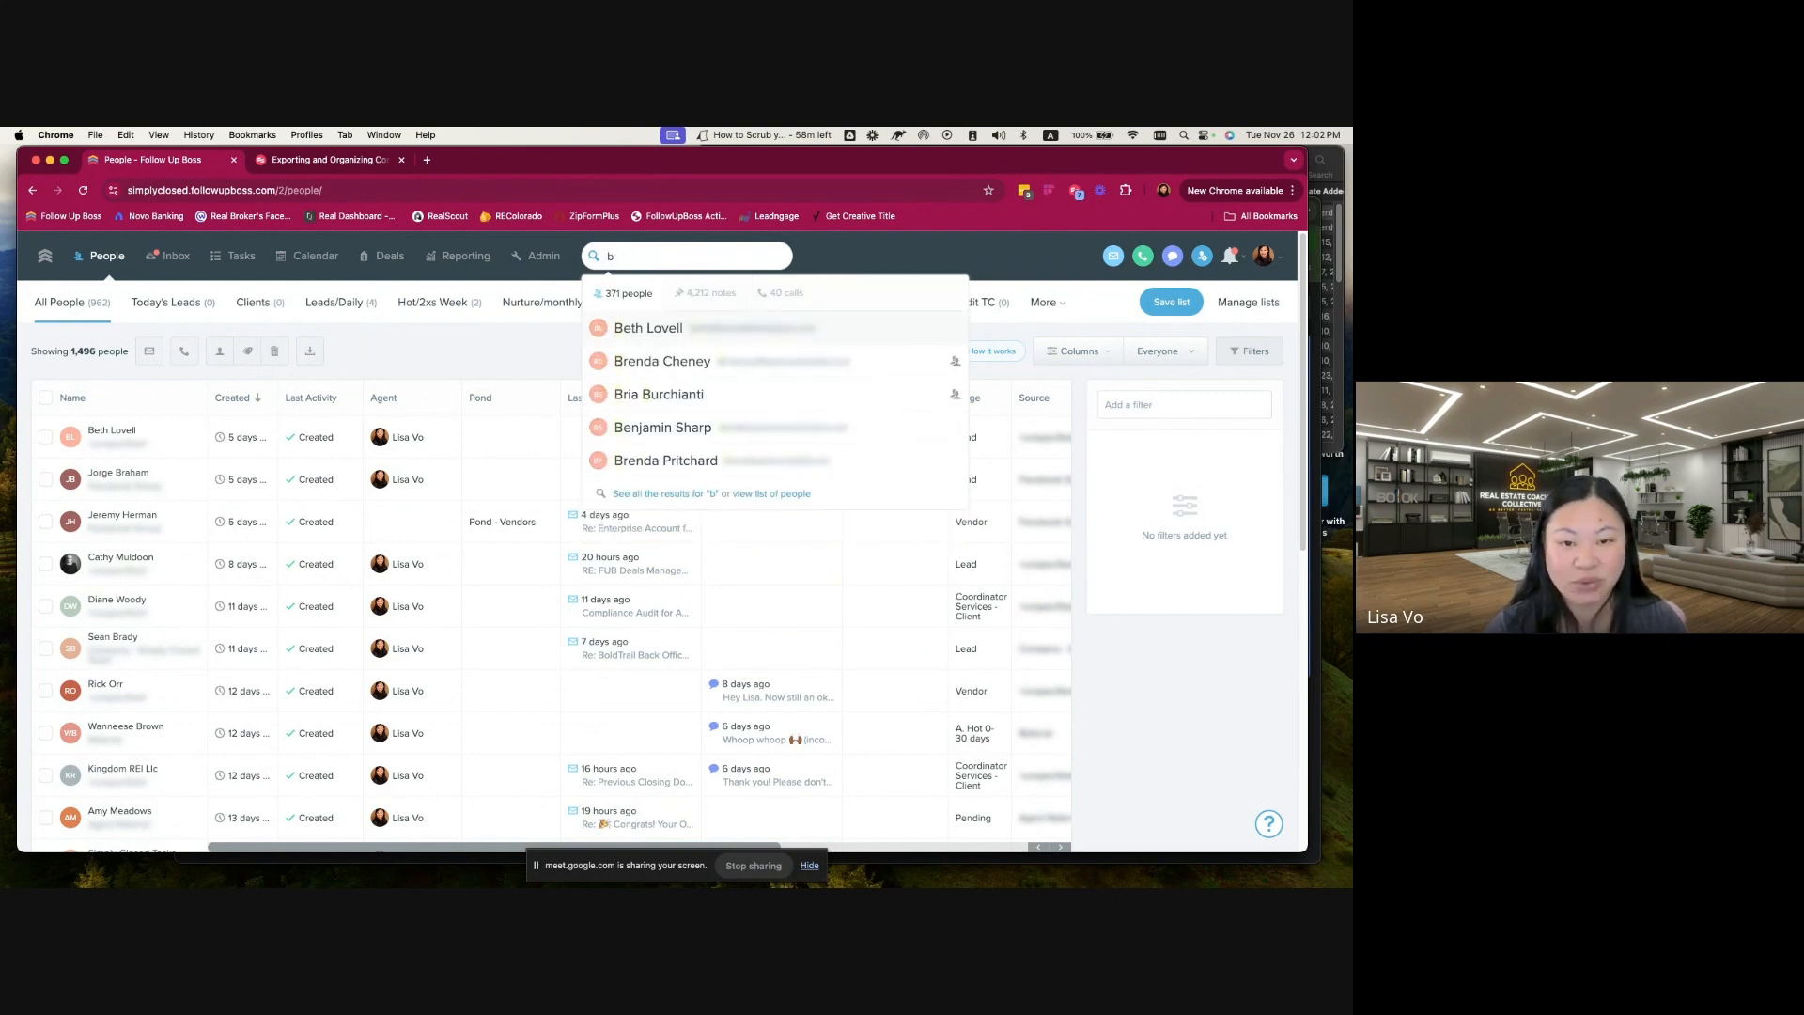
key("BackSpace")
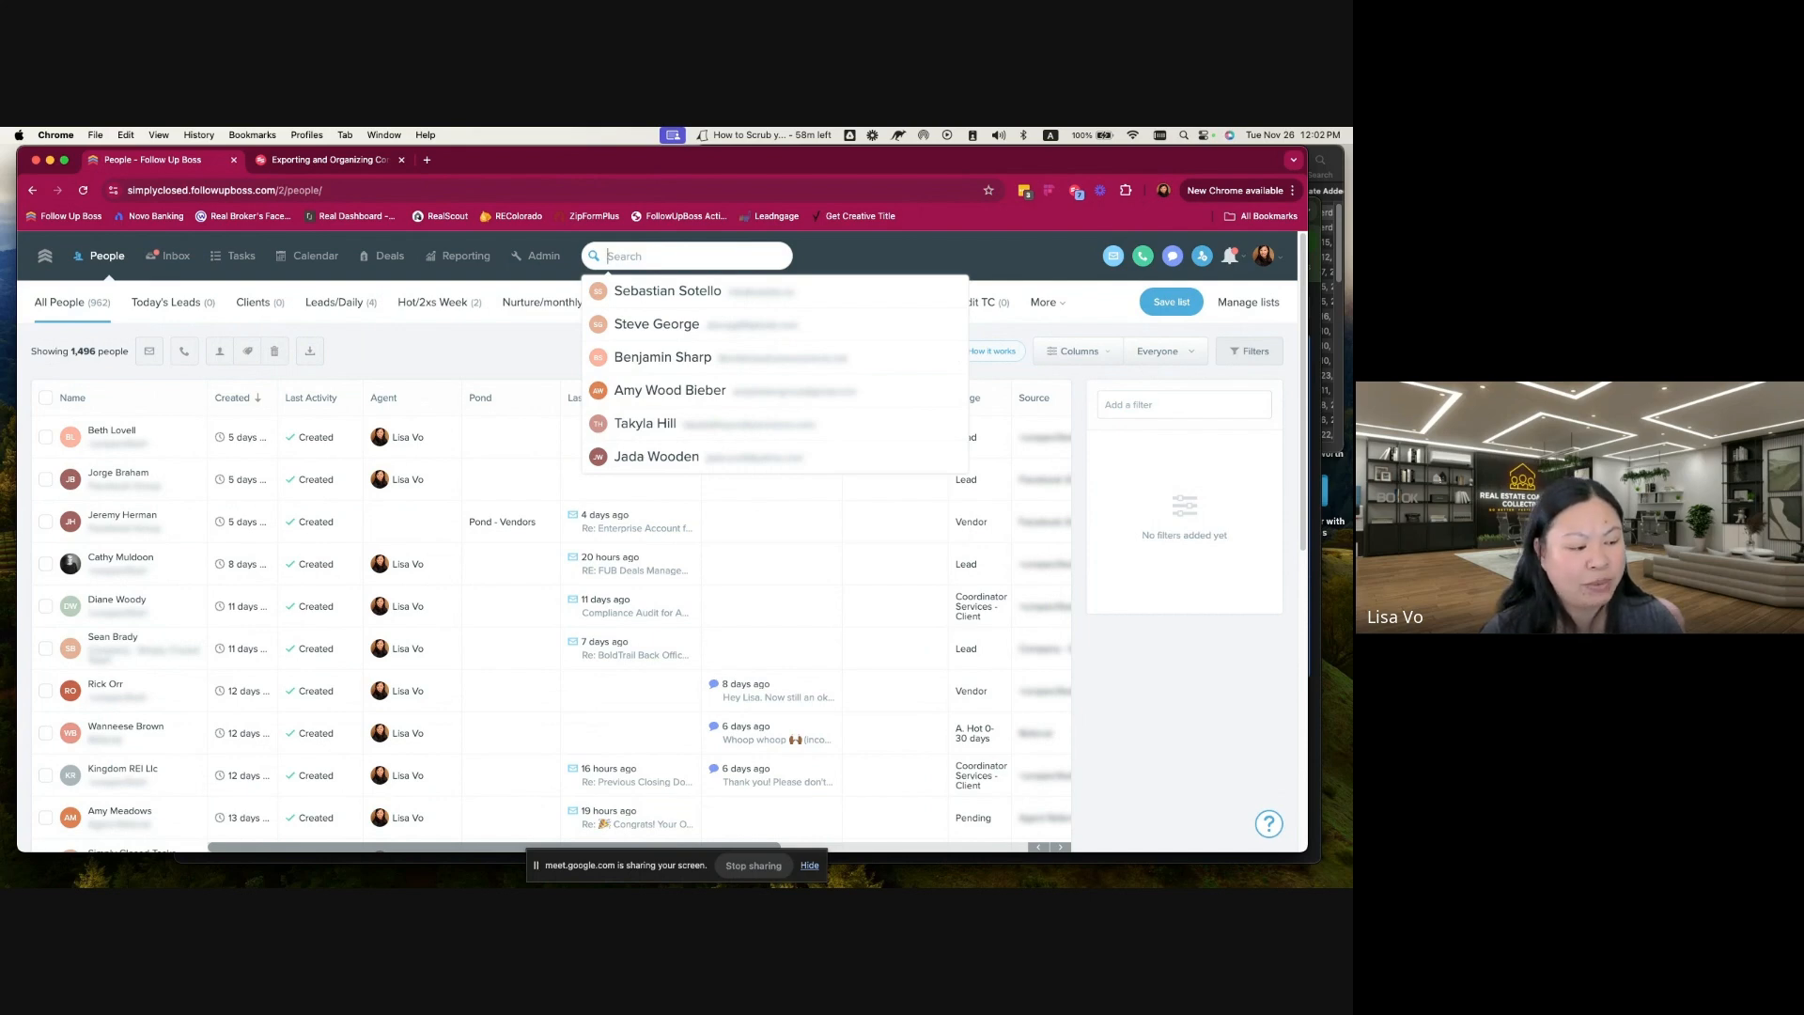
left_click(547, 355)
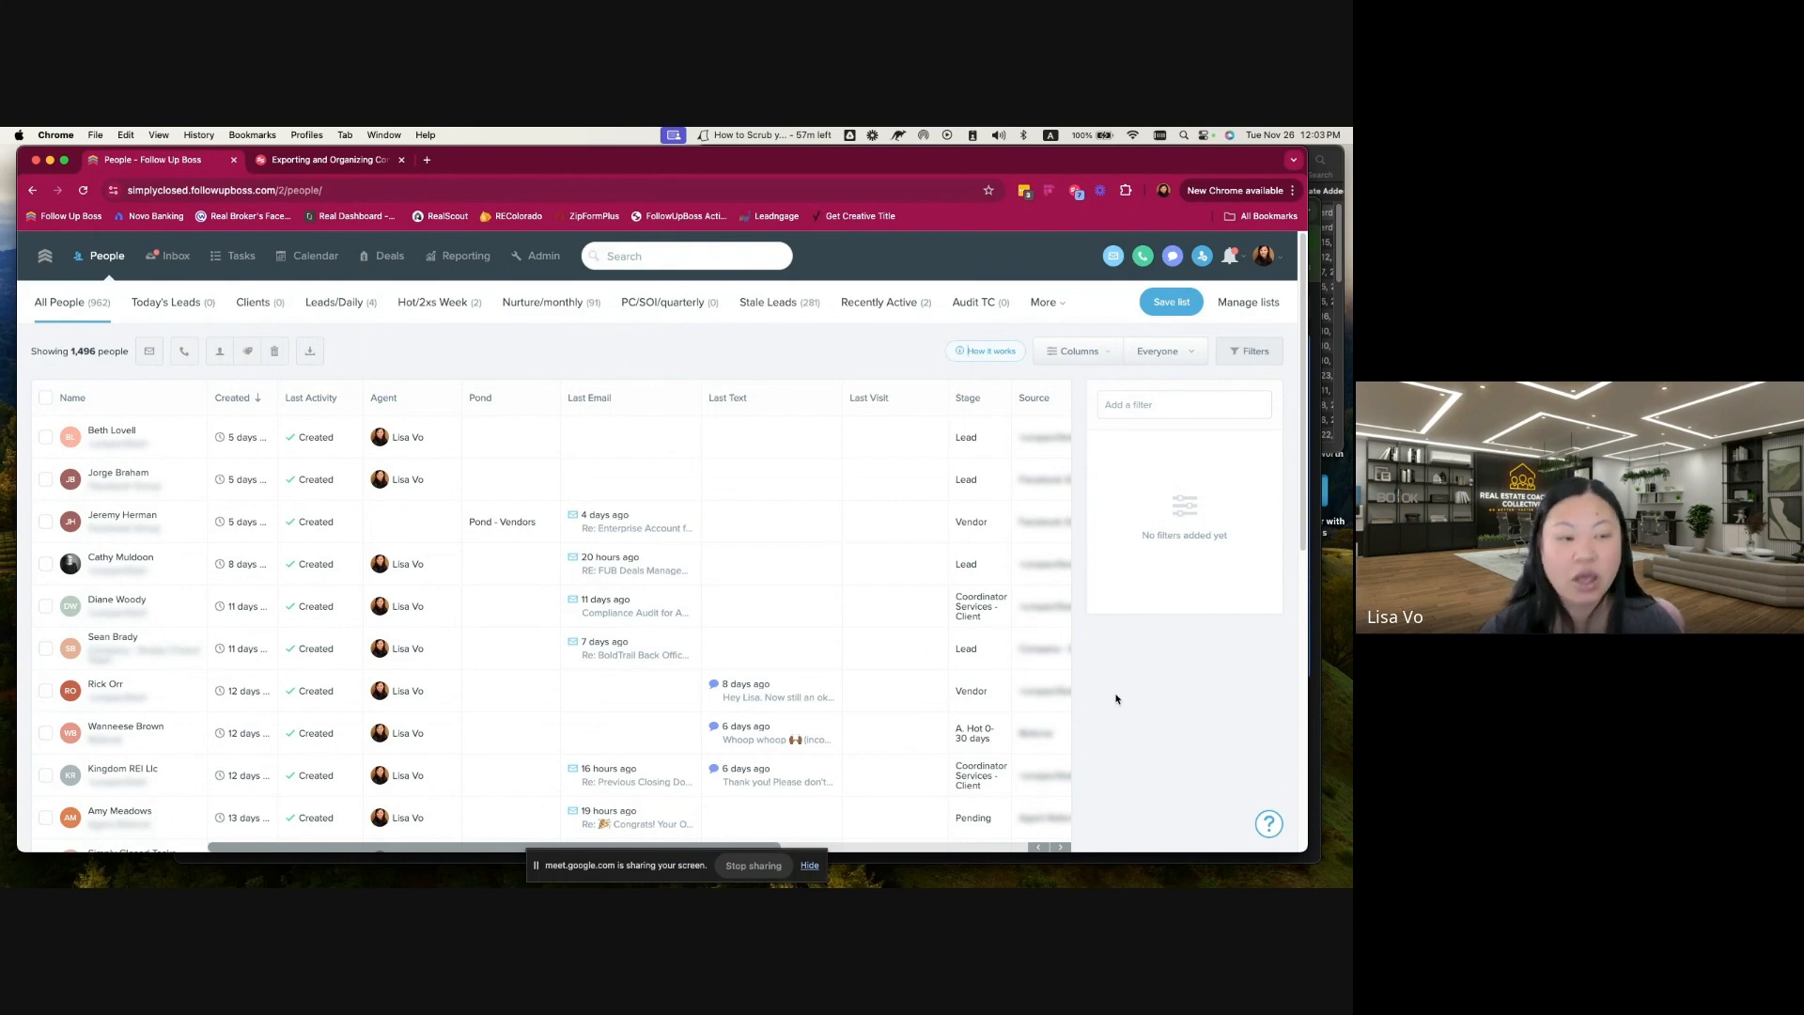
Step: Select every person in the All People list, beyond the first page, and export them with all columns
left_click(45, 397)
left_click(45, 397)
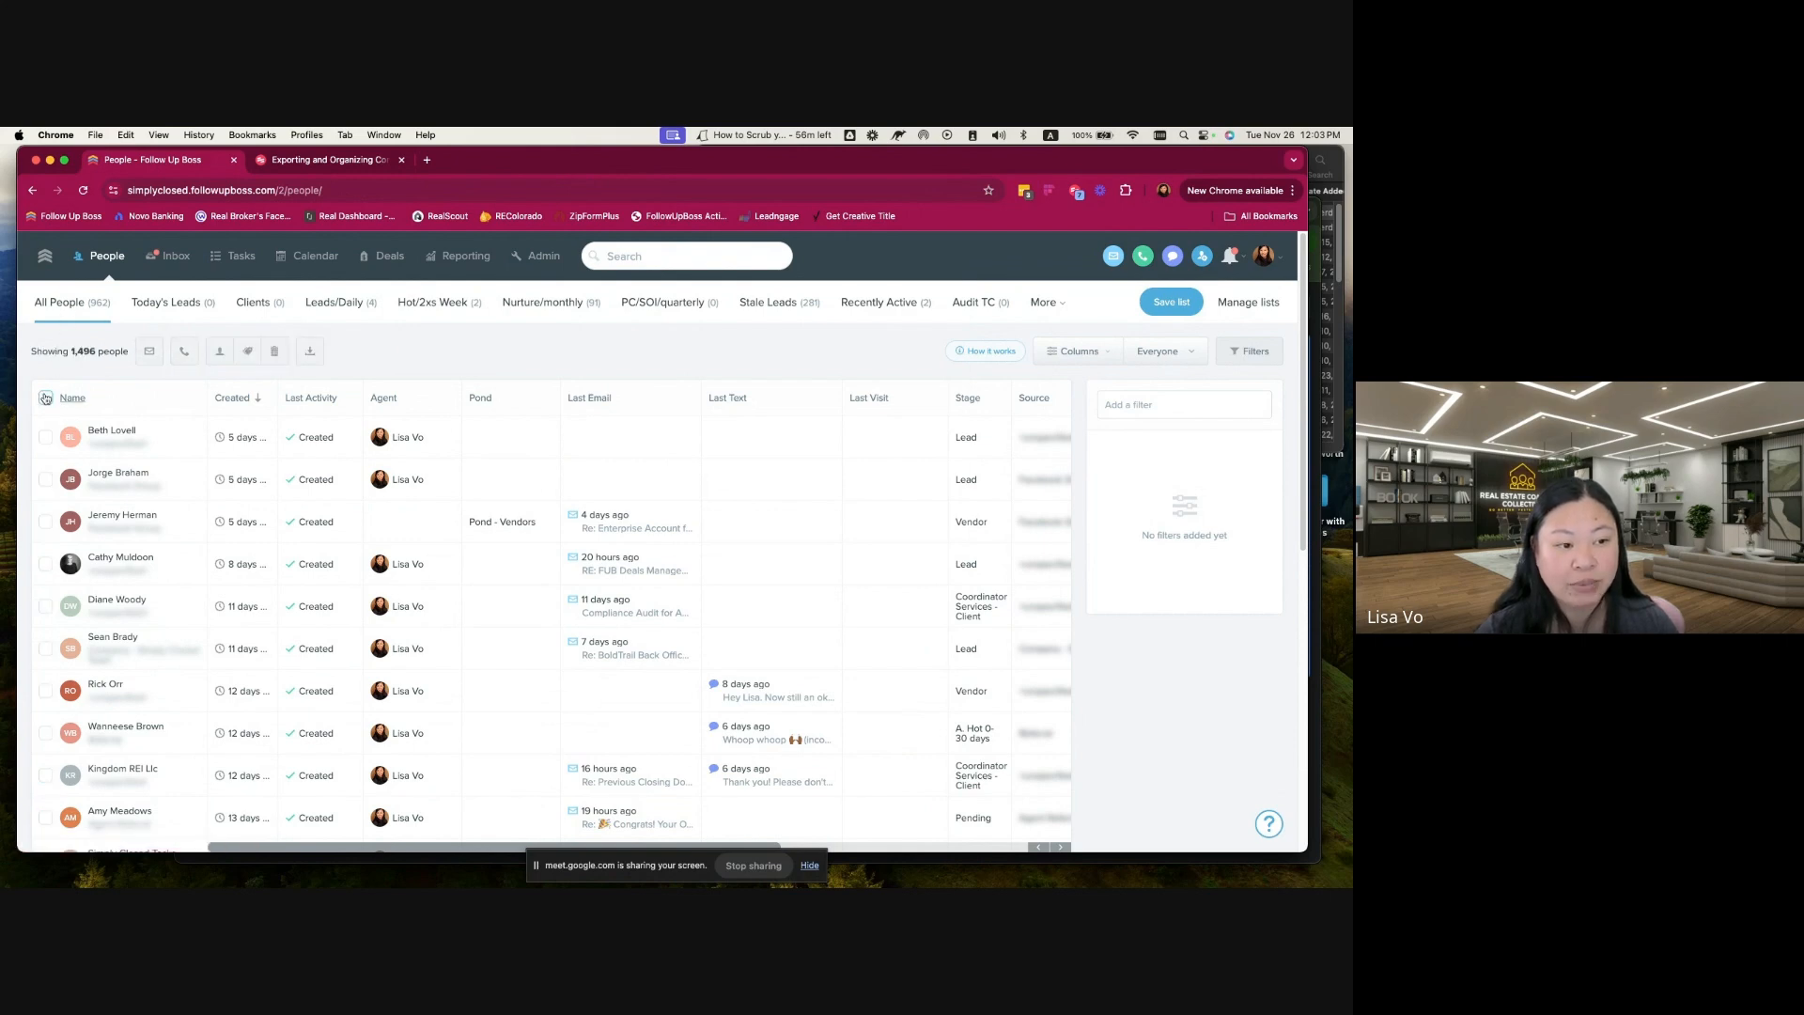
left_click(45, 400)
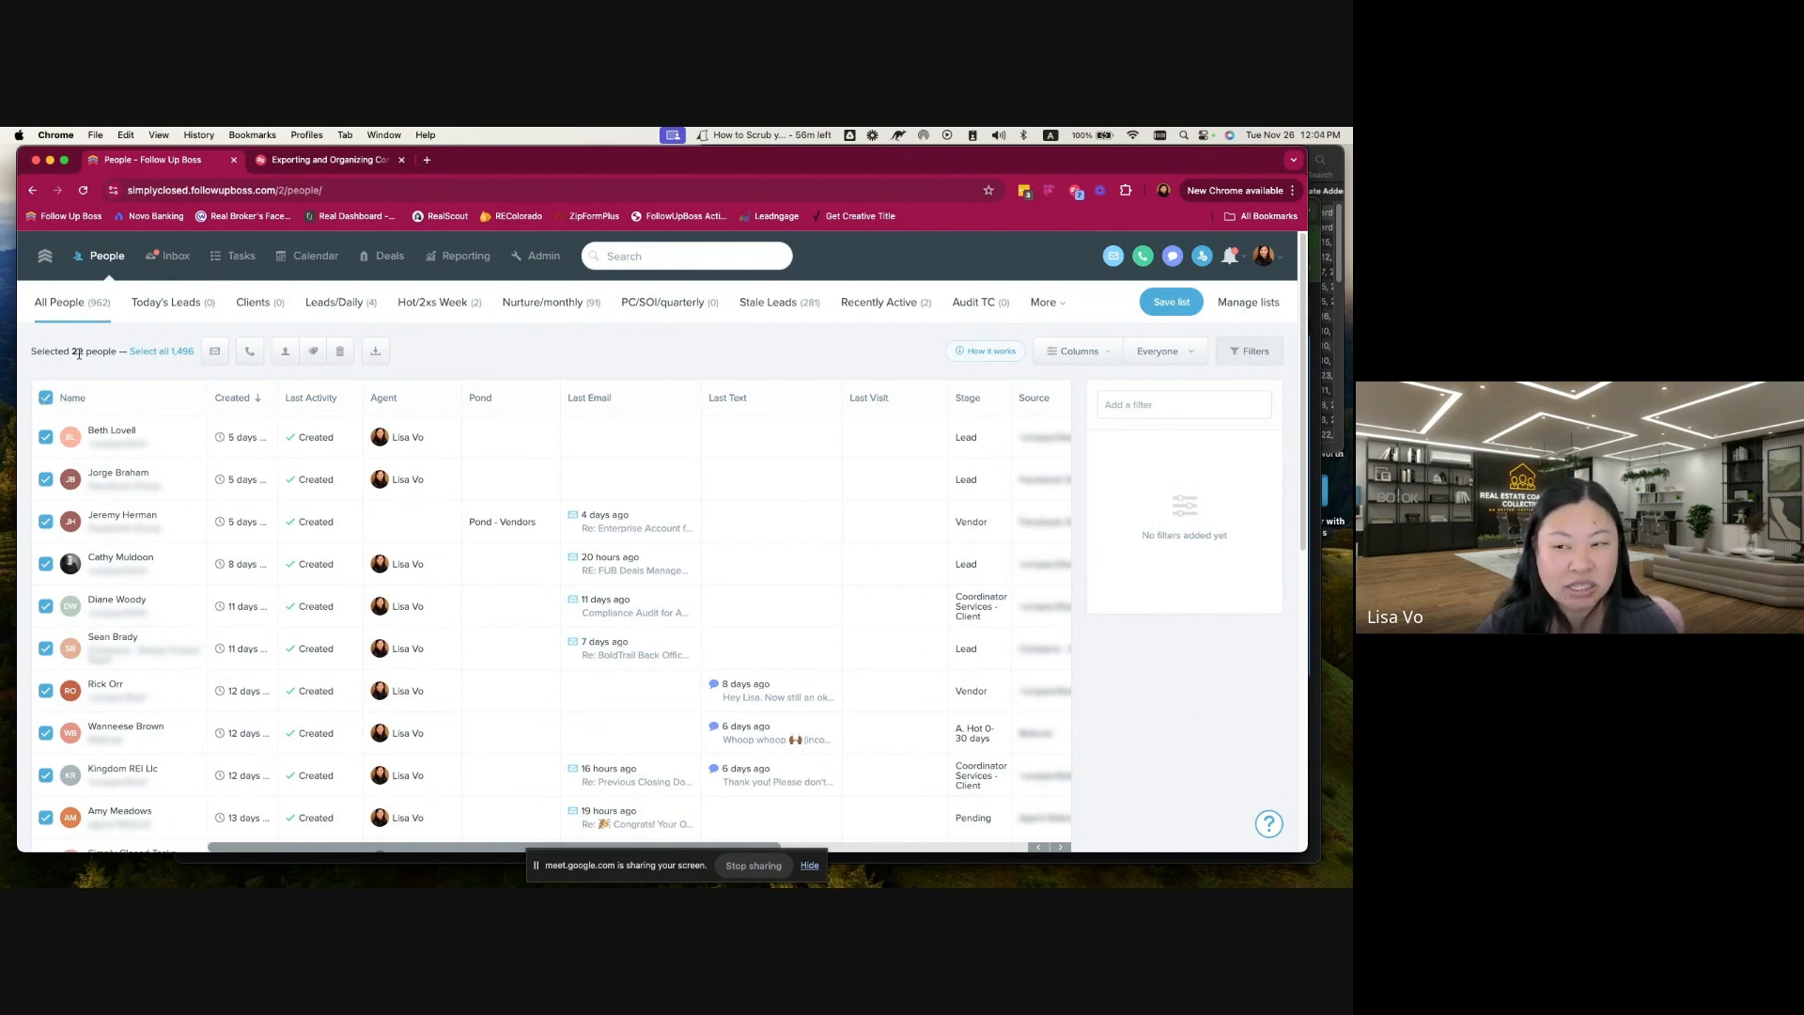
left_click(167, 351)
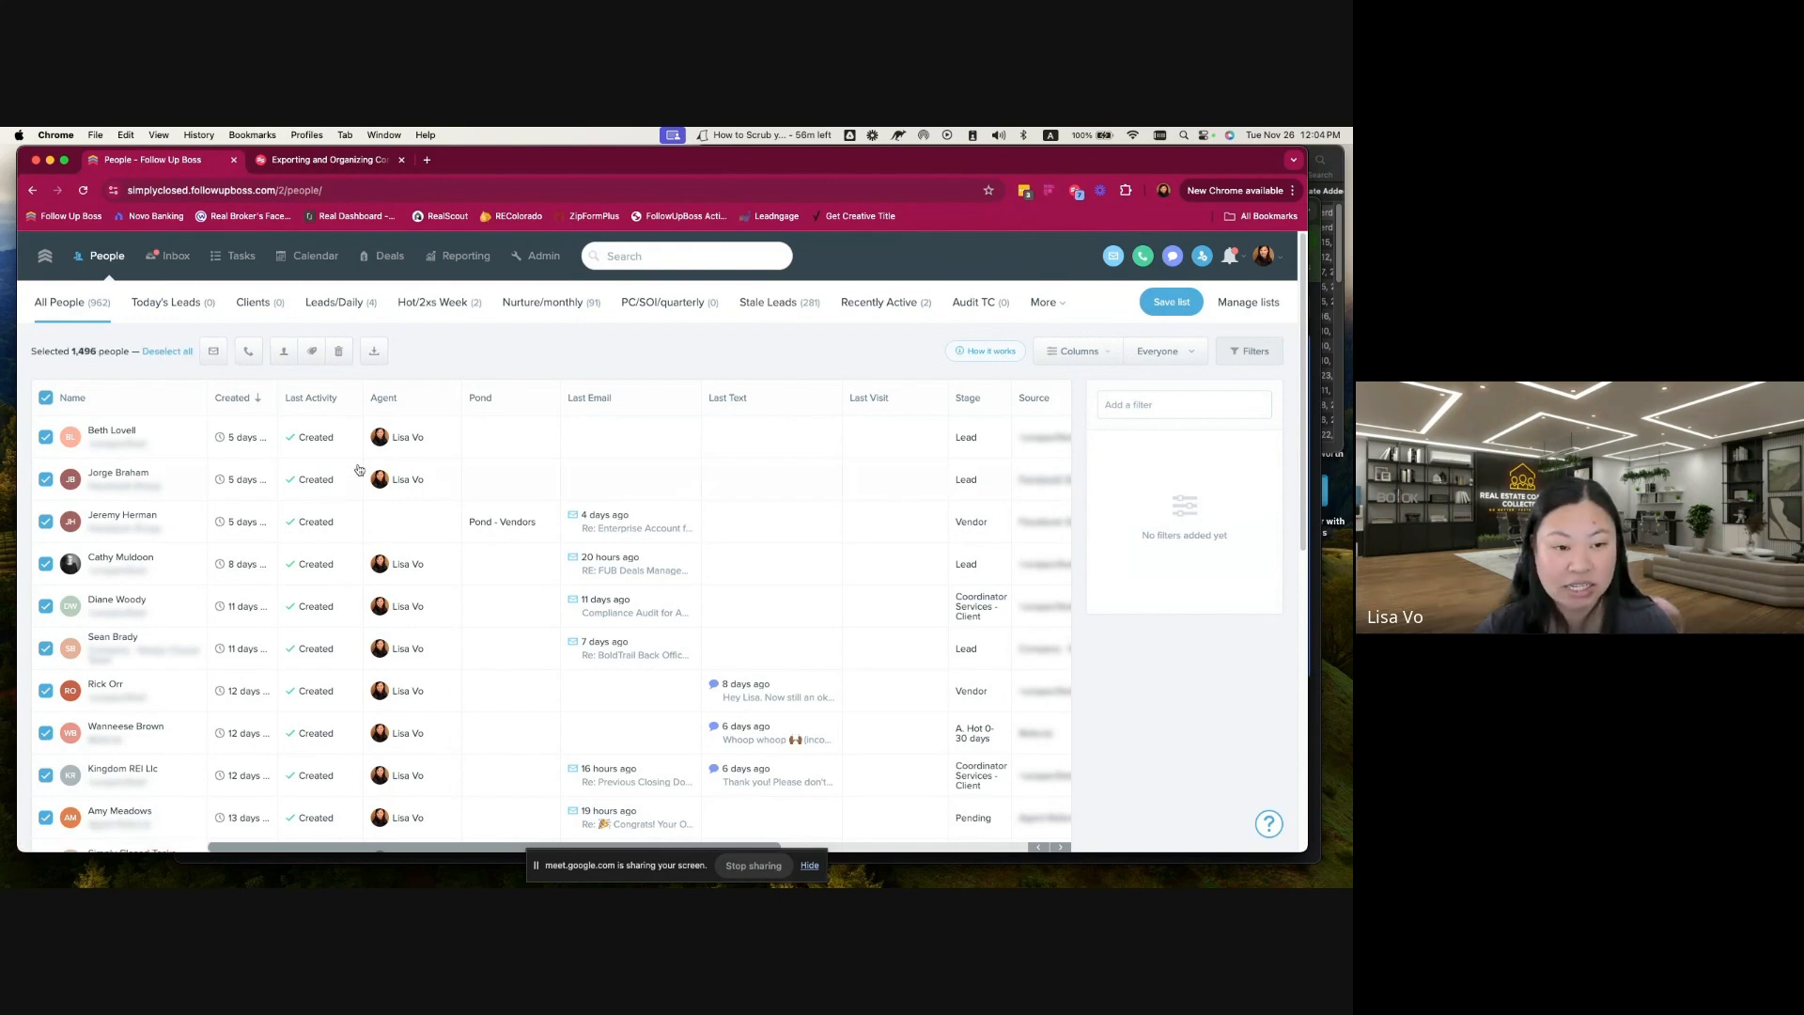
left_click(374, 351)
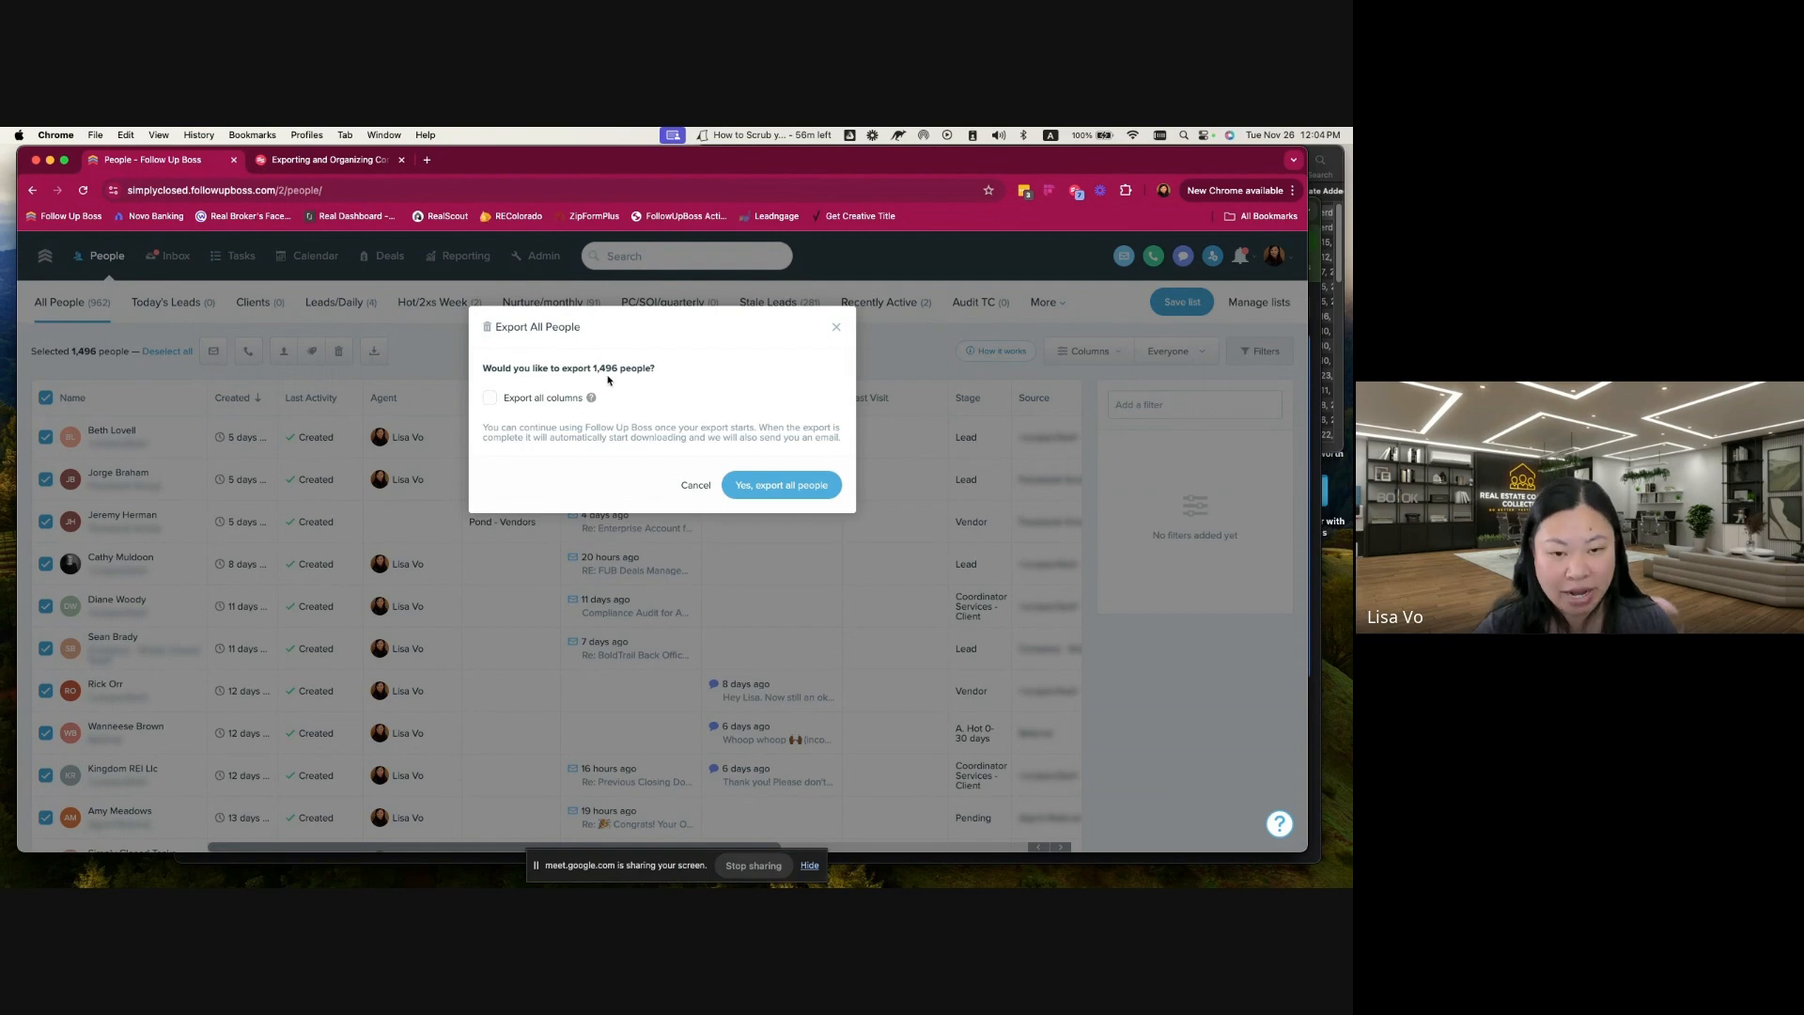
left_click(489, 399)
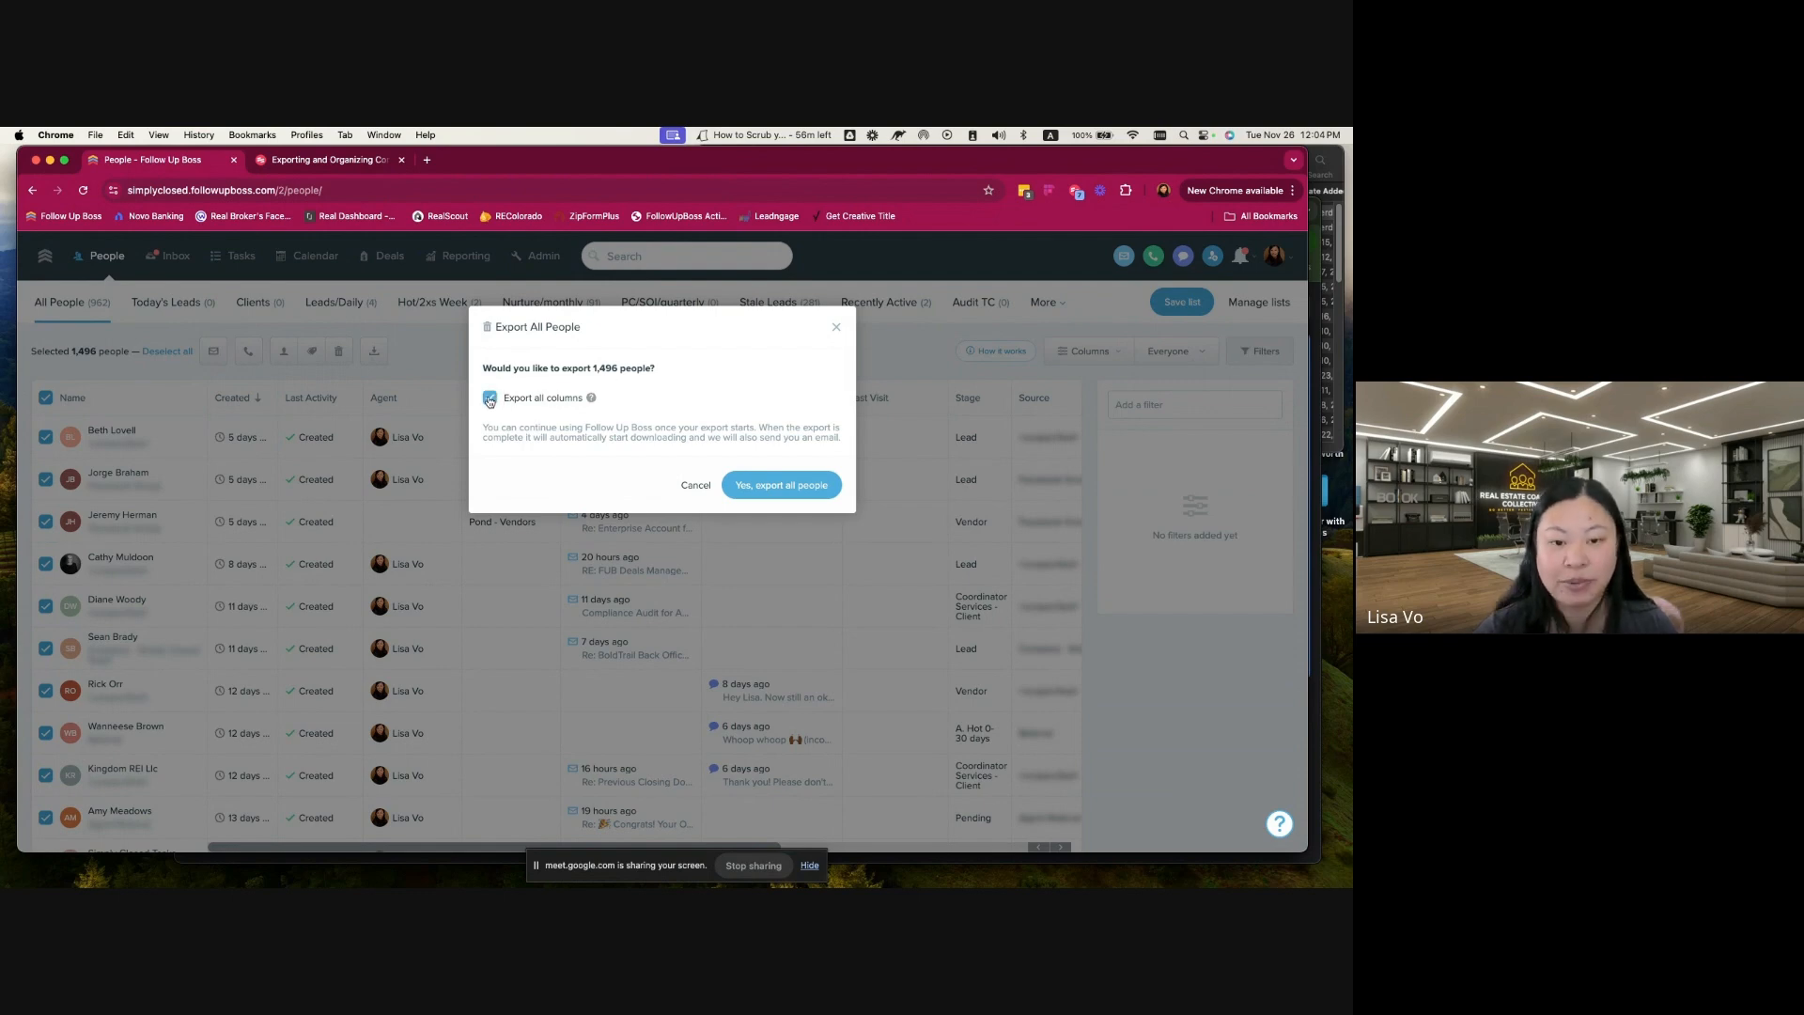
left_click(790, 486)
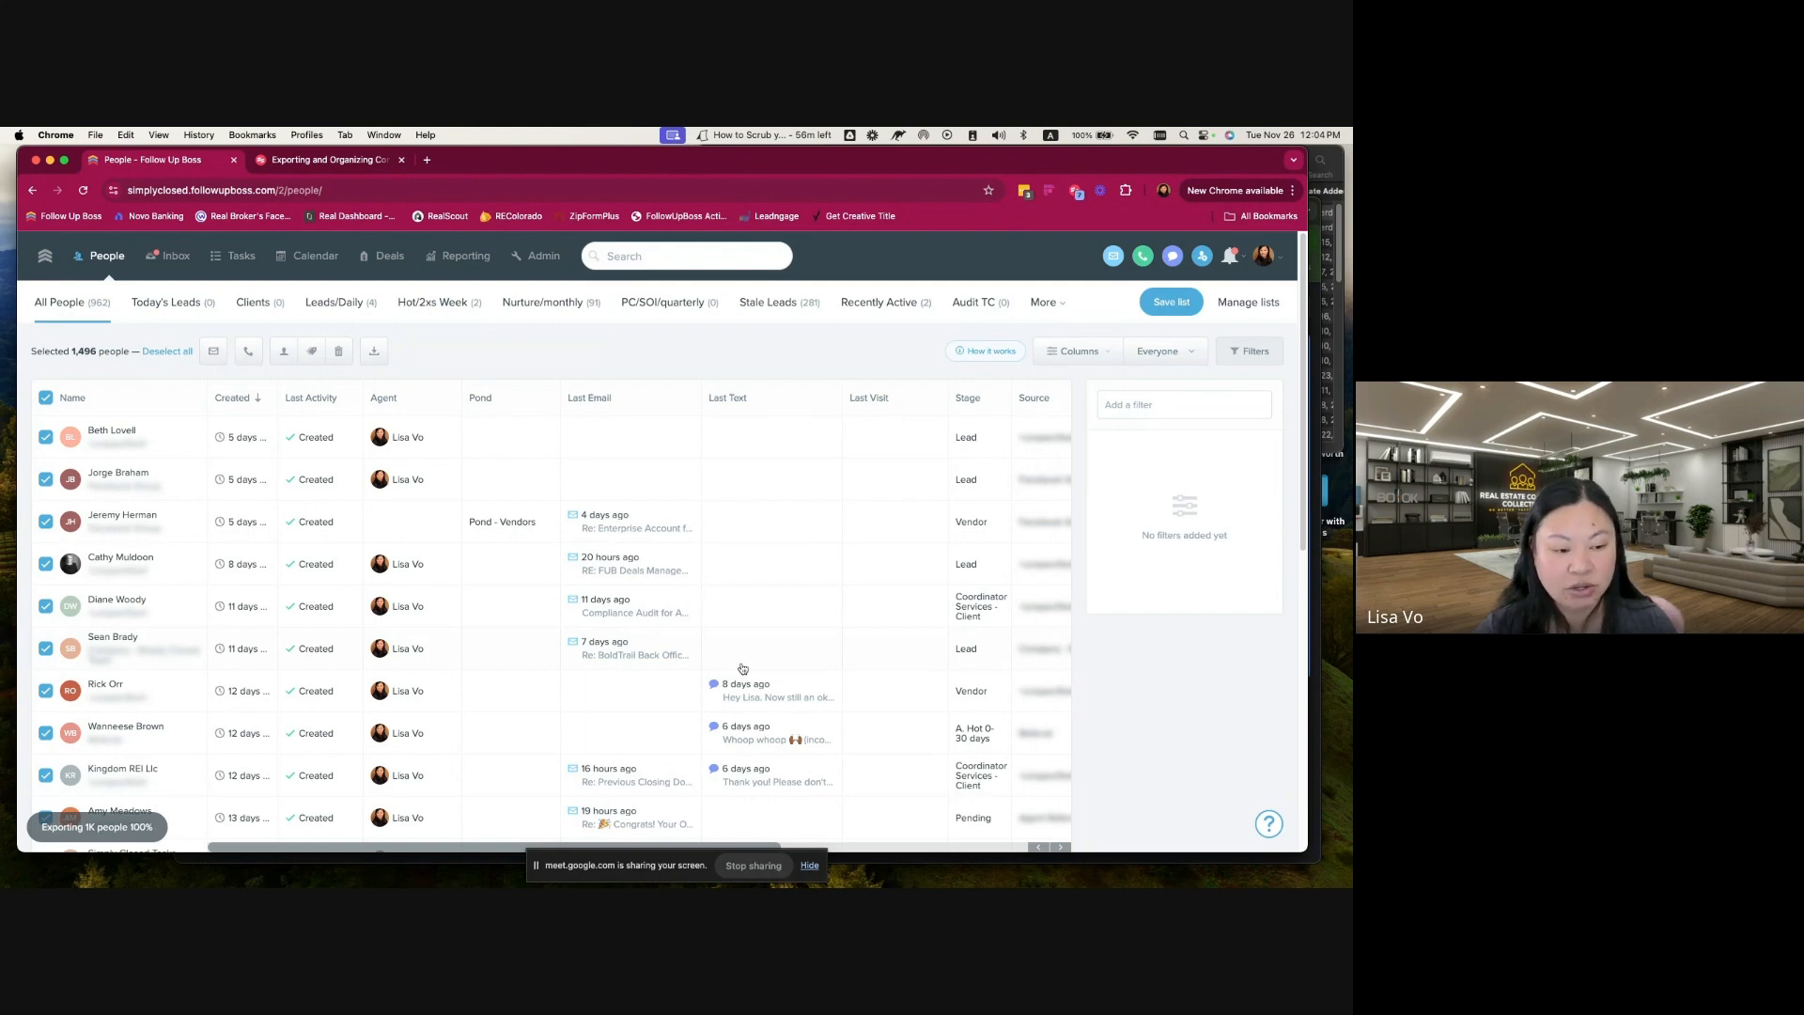
Step: Check the Downloads folder for the exported file all-people-2024-11-26.csv and return to the browser
left_click(1331, 364)
left_click(871, 214)
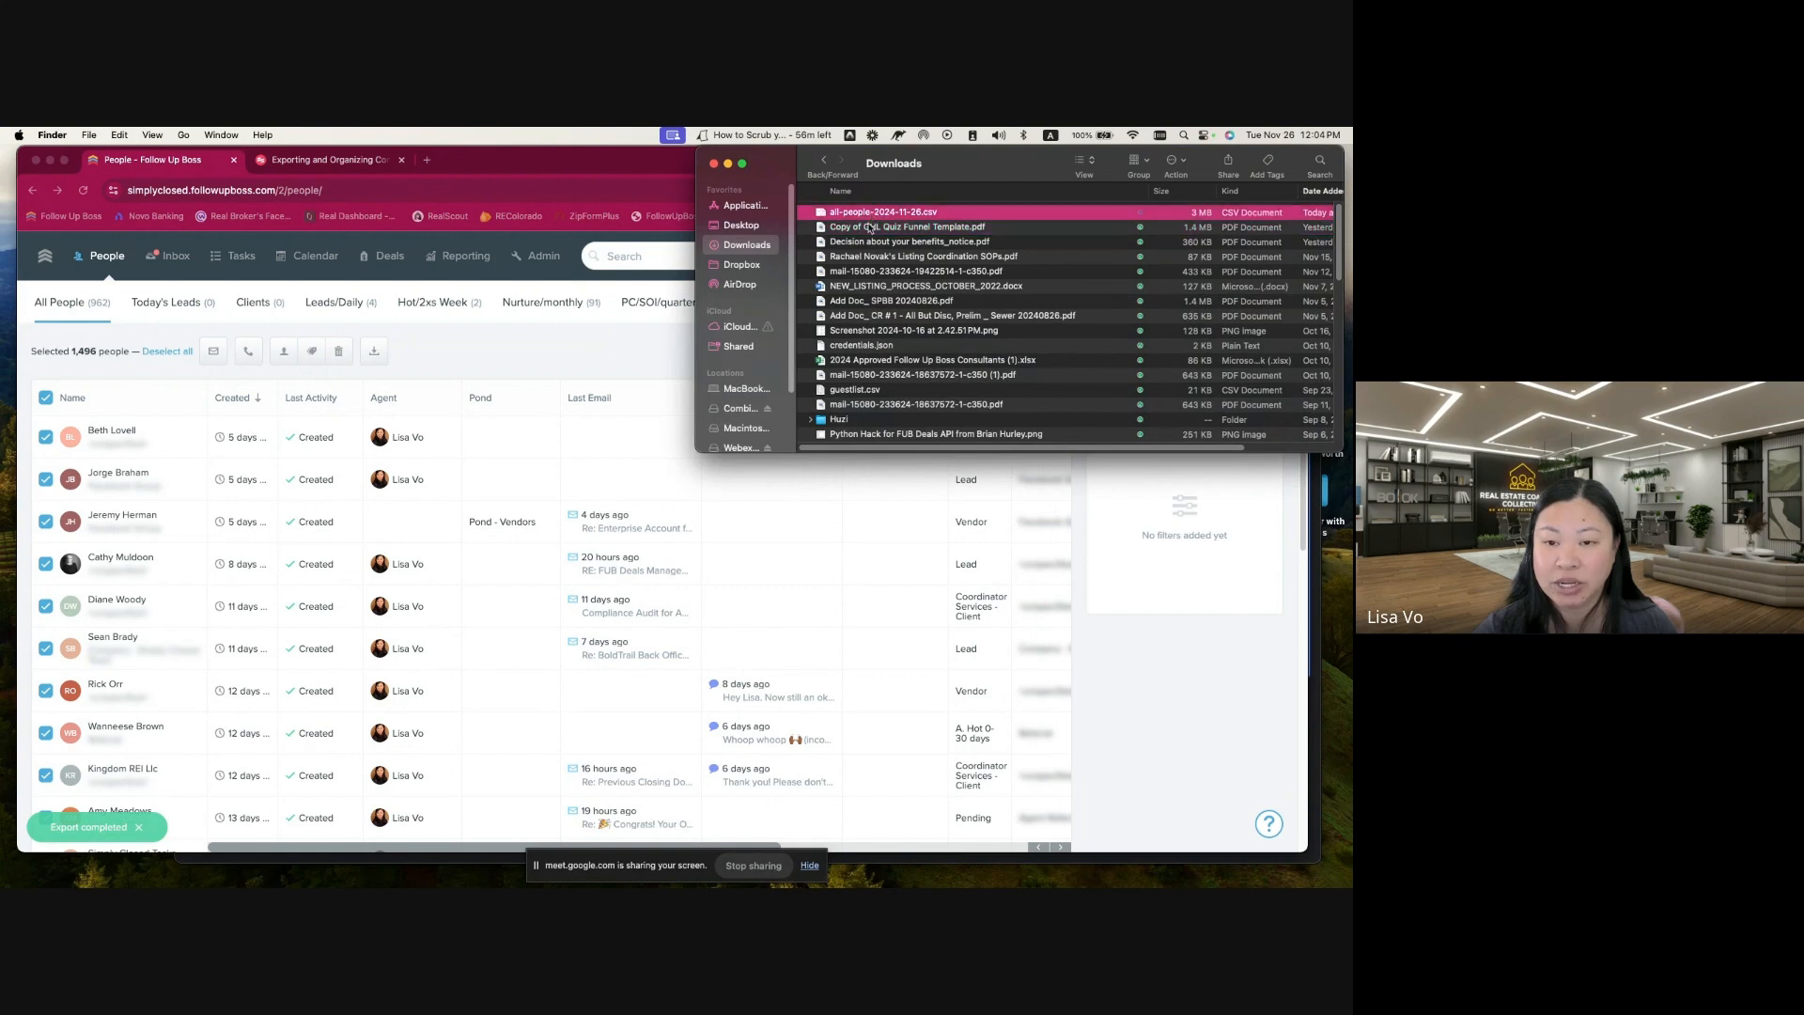
left_click(1221, 690)
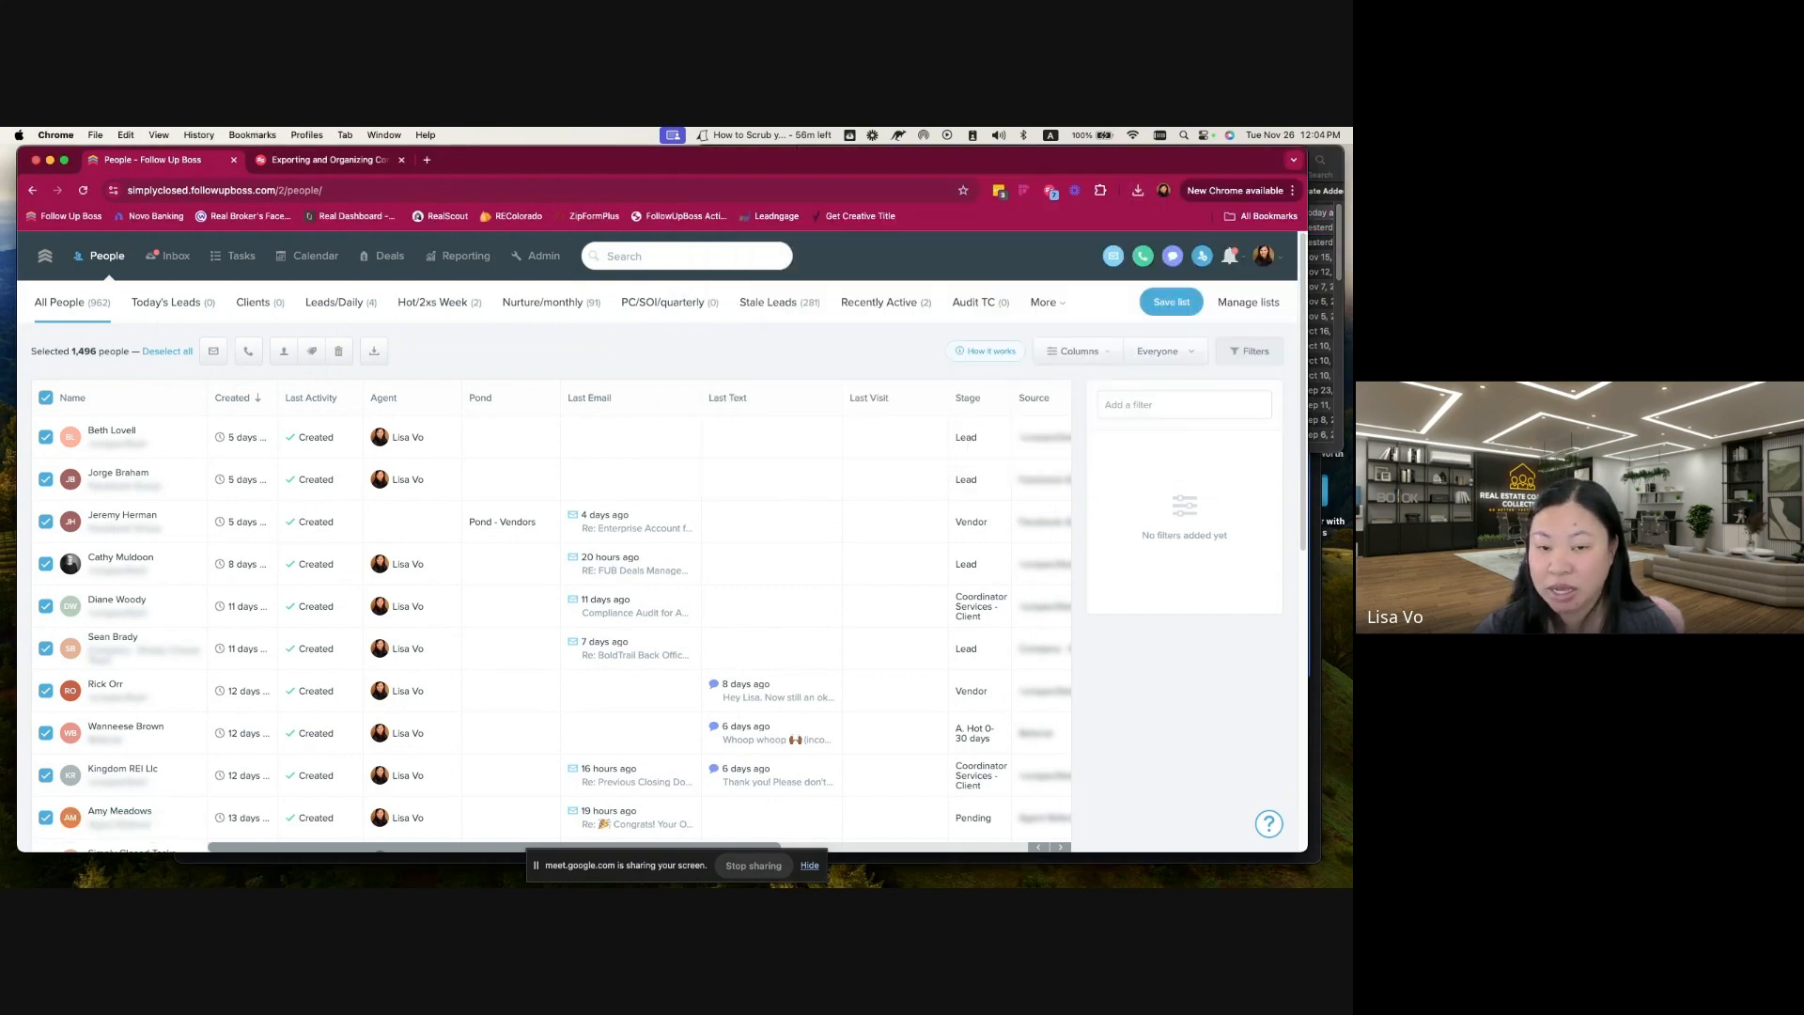
Step: Switch to Google Drive and create a folder named "Test Clean Up" inside FUB Guides
key("super+grave")
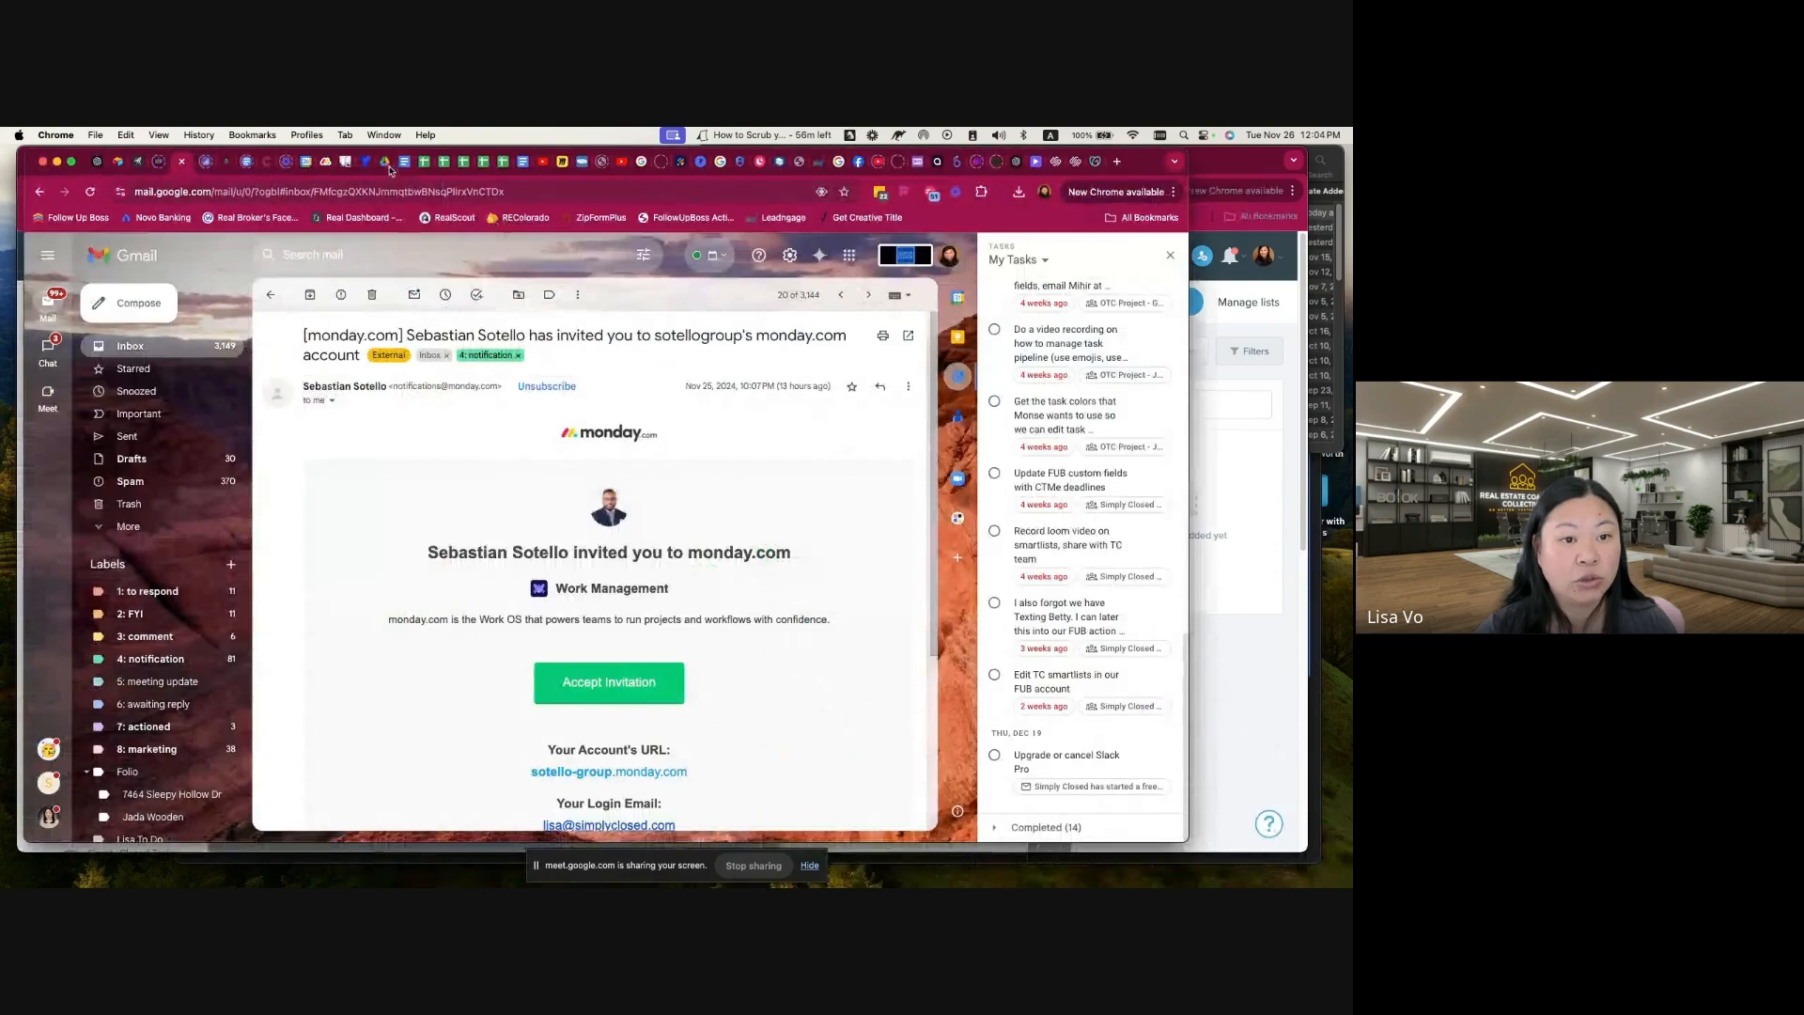
left_click(384, 169)
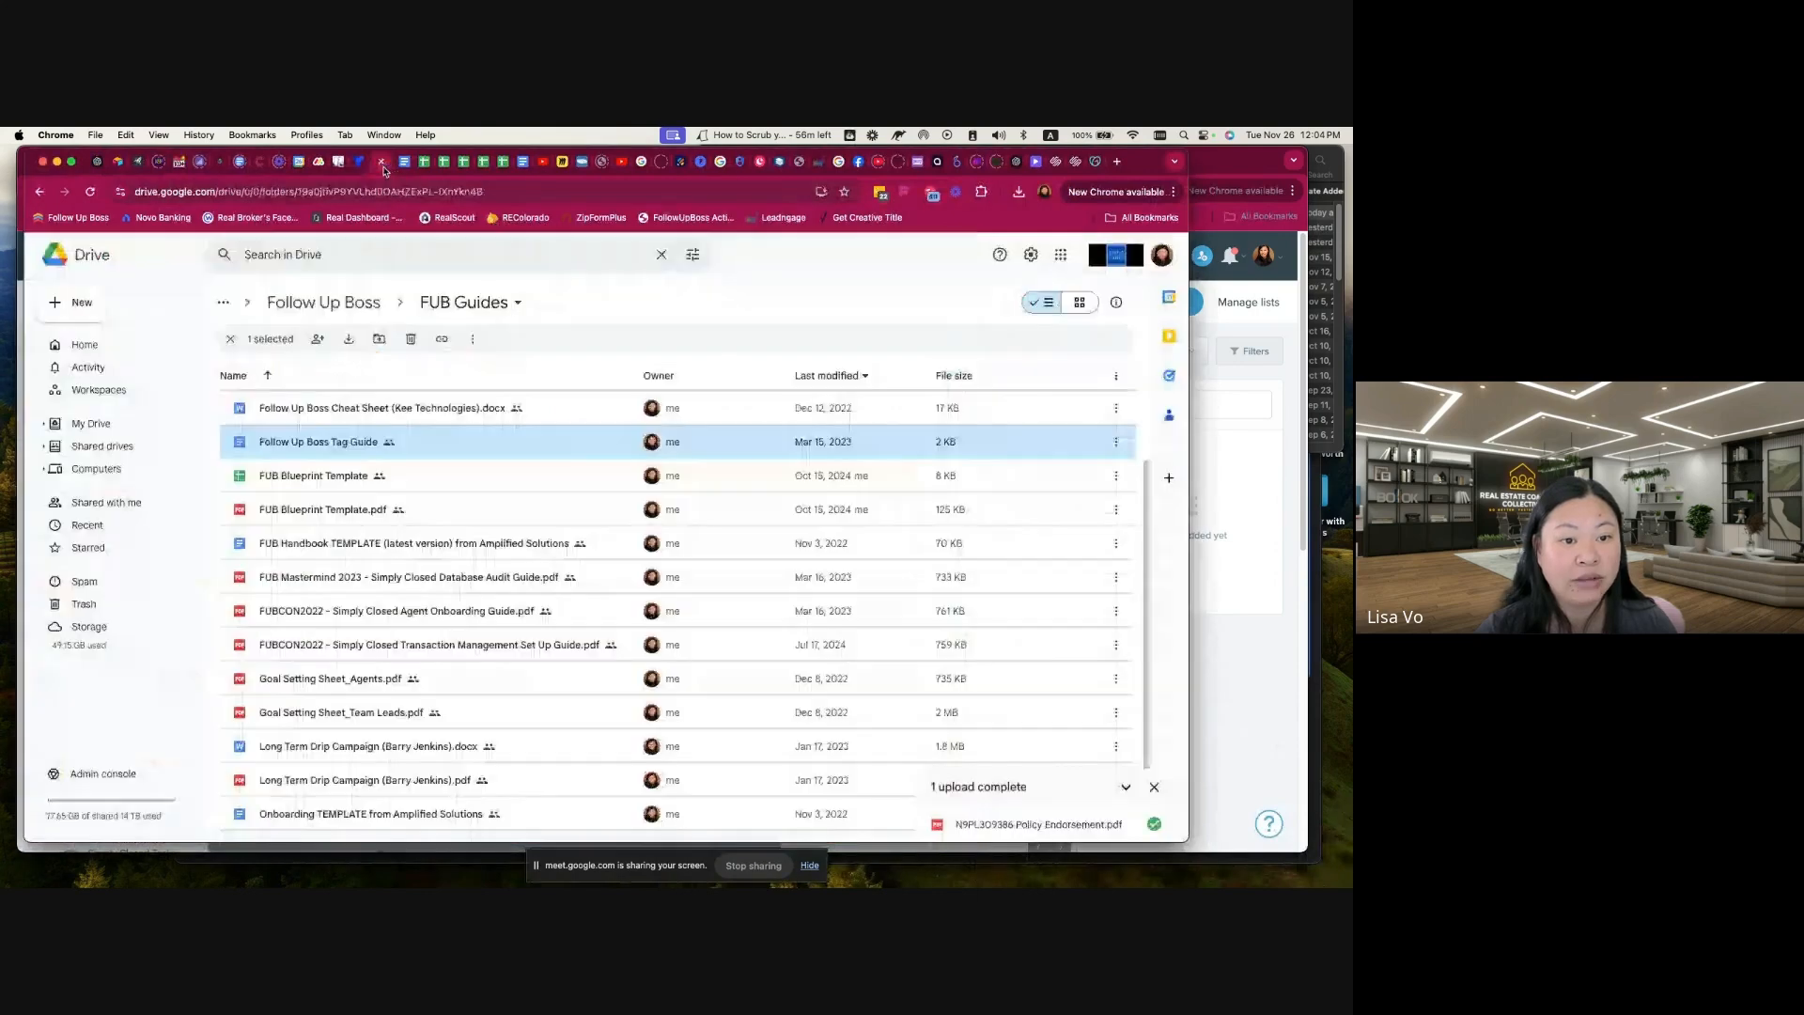
left_click(64, 302)
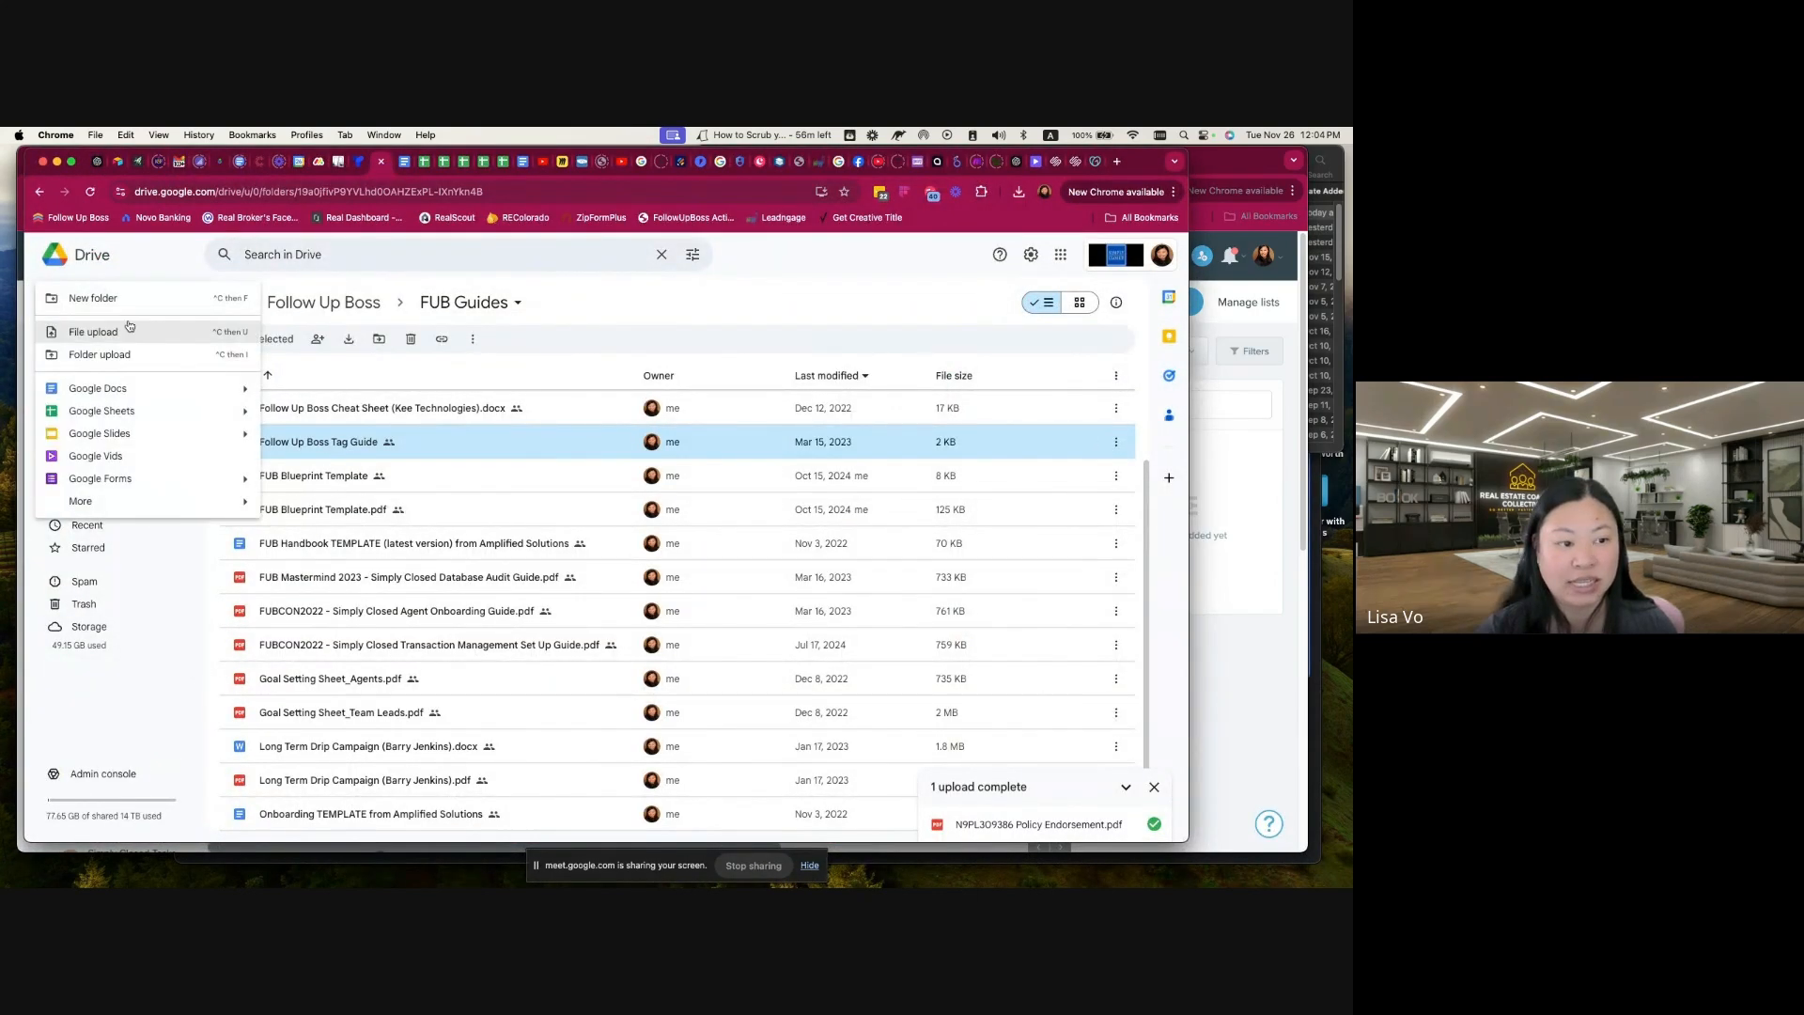
left_click(104, 299)
type("Test ")
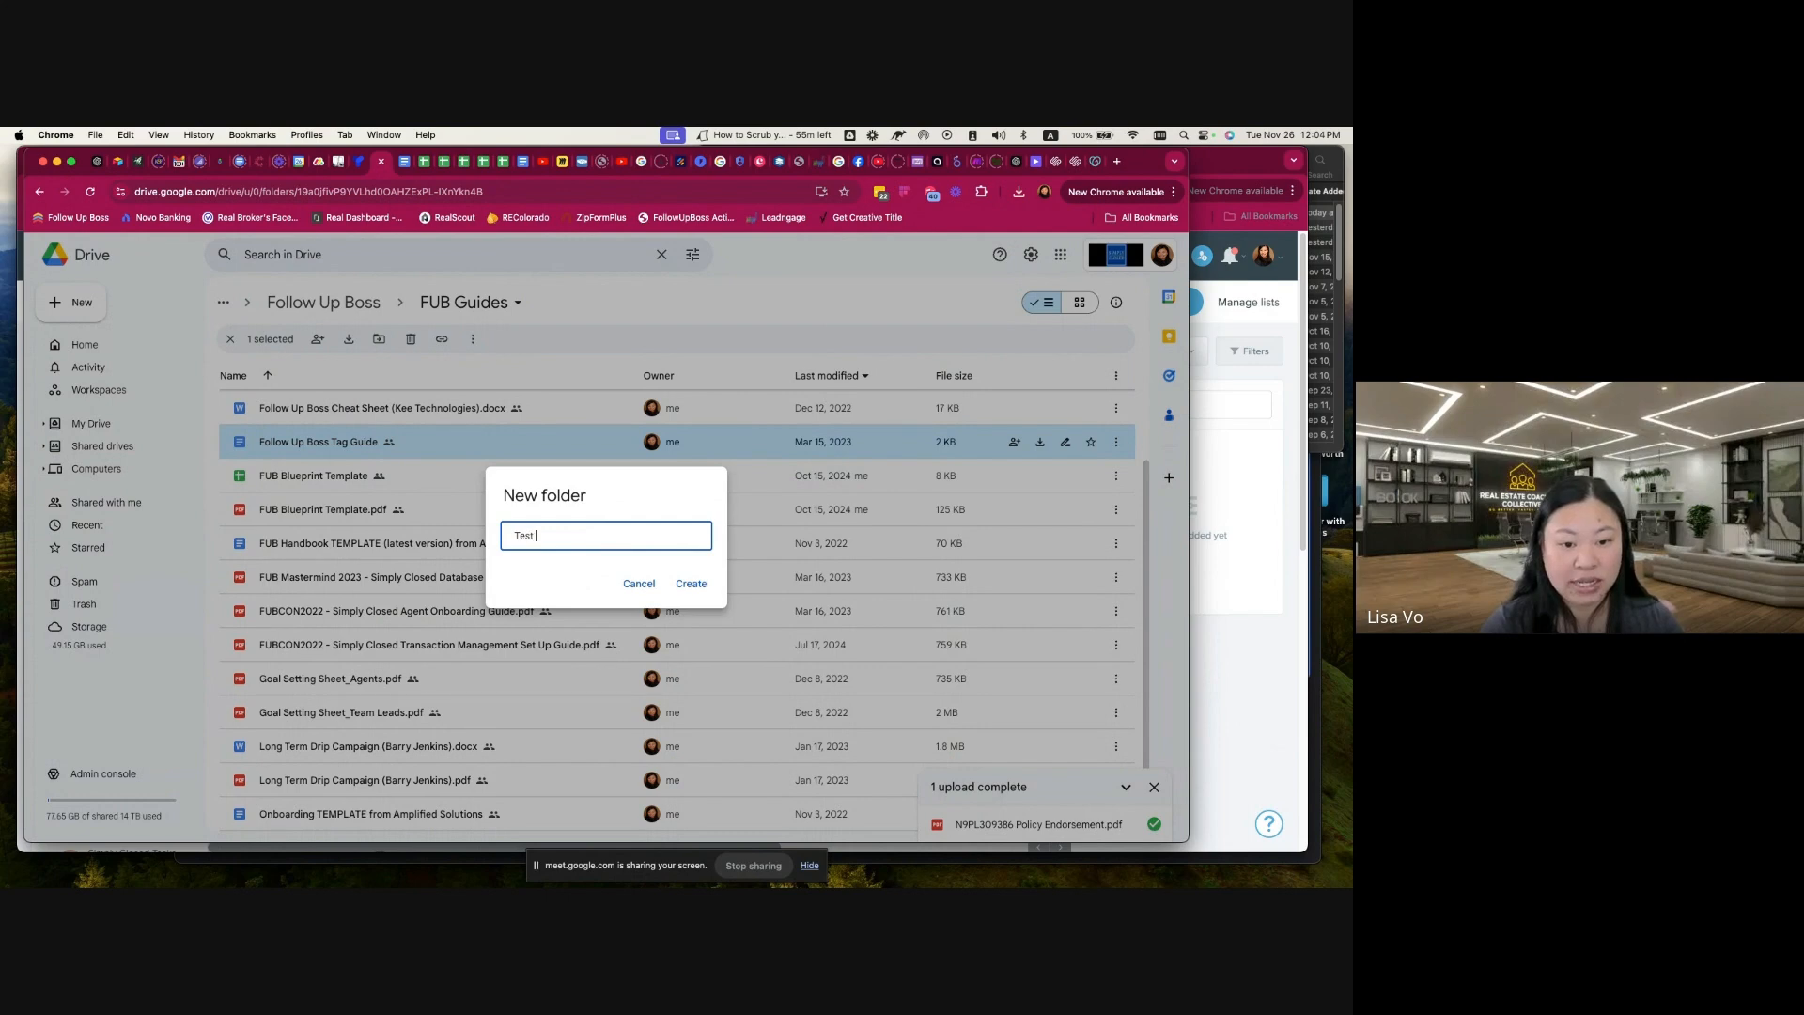
type("Clean Up")
key("Return")
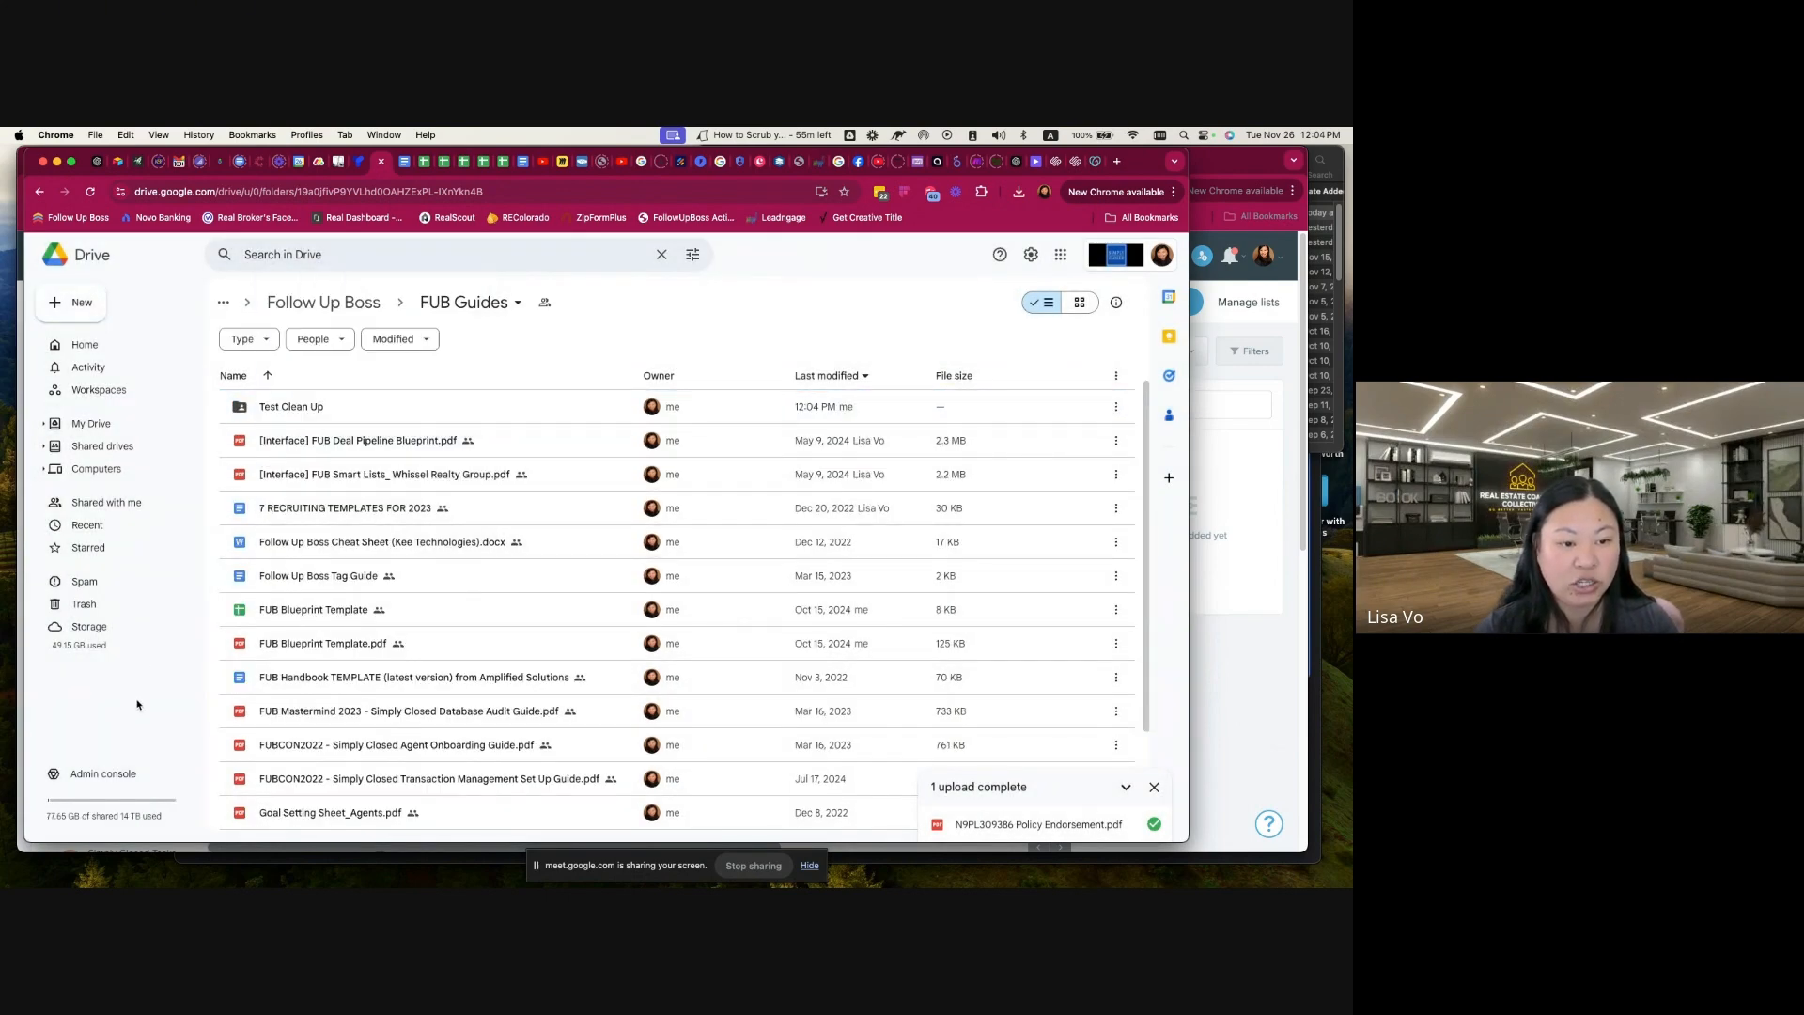
Step: Upload all-people-2024-11-26.csv from the Downloads folder into the Test Clean Up folder
double_click(317, 411)
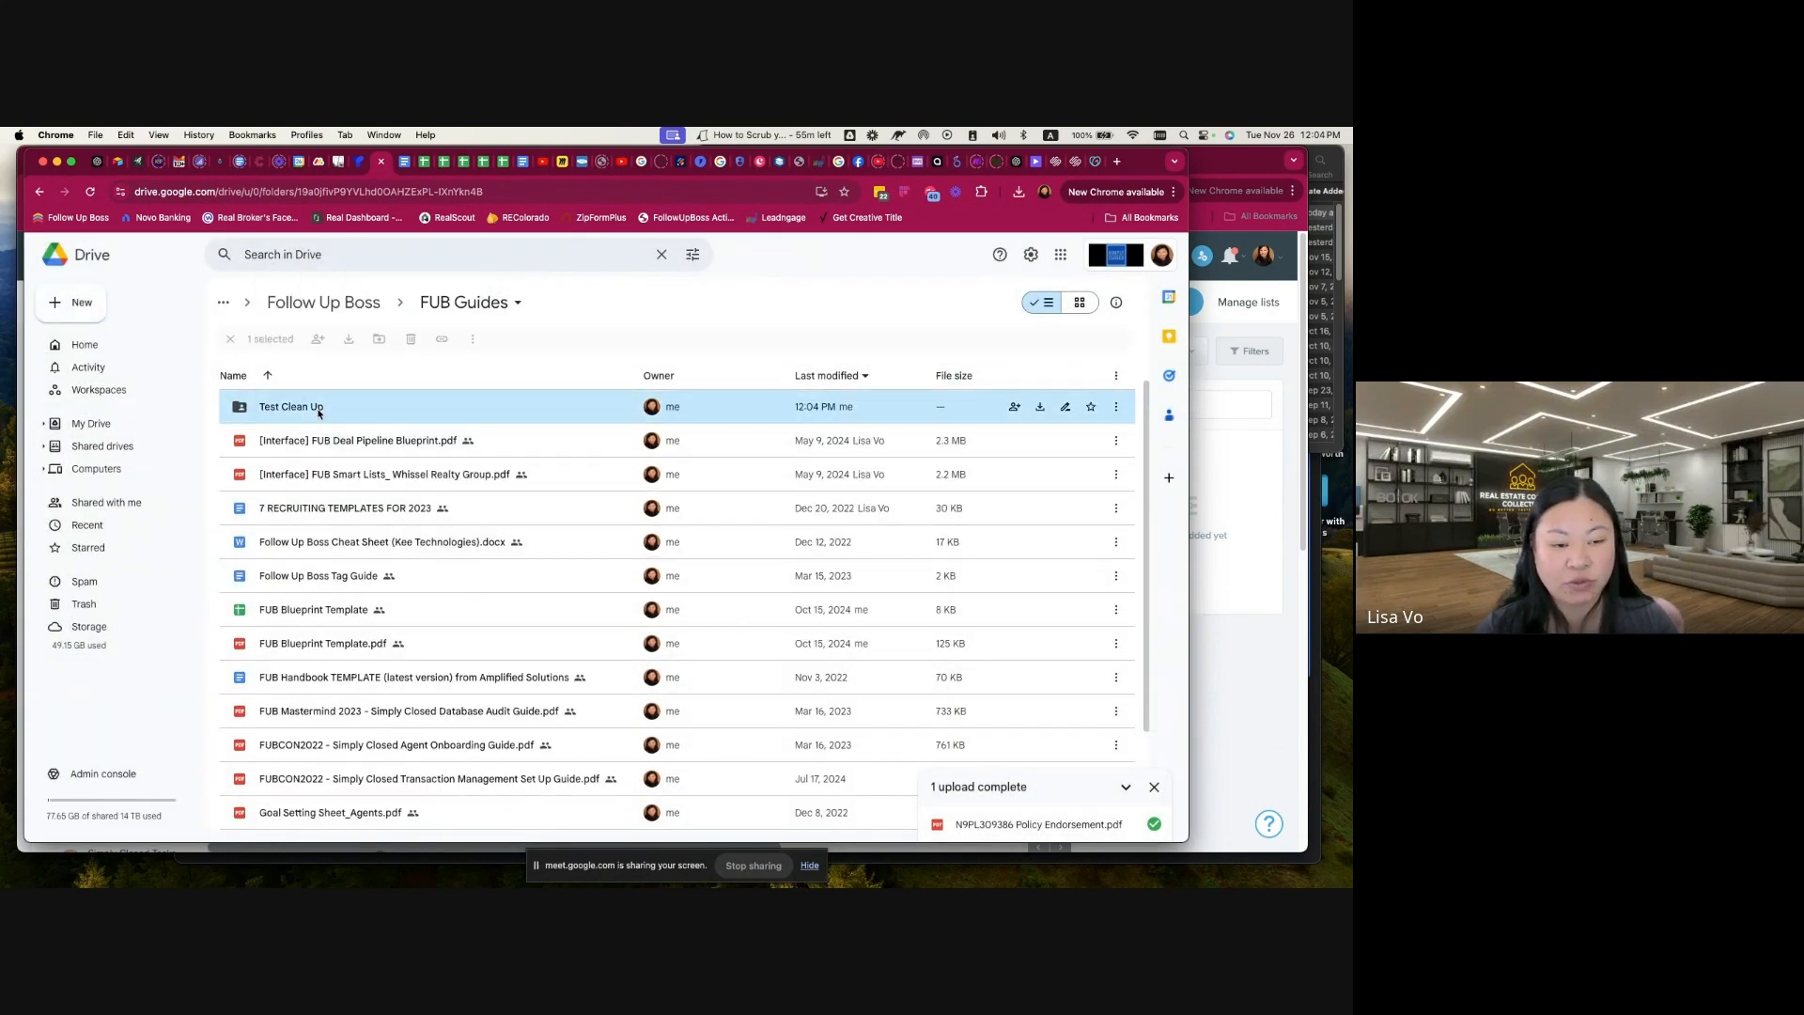
left_click(1332, 291)
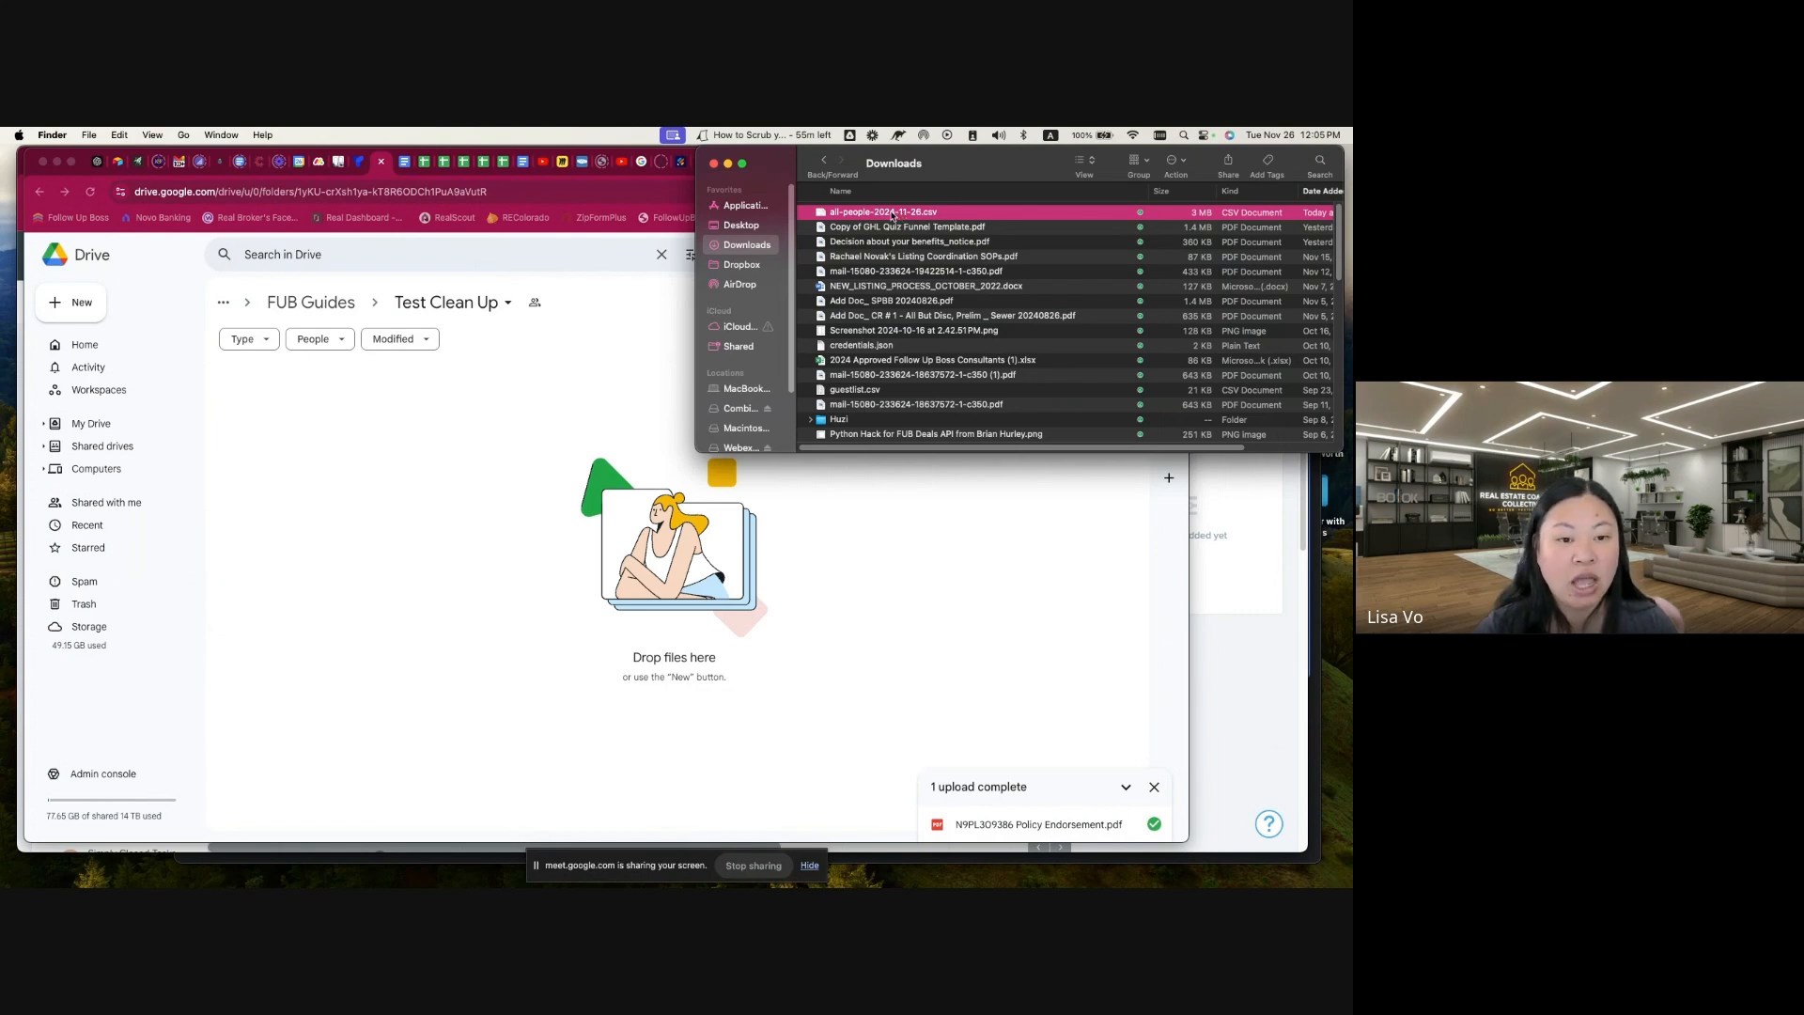
left_click_drag(894, 217, 416, 475)
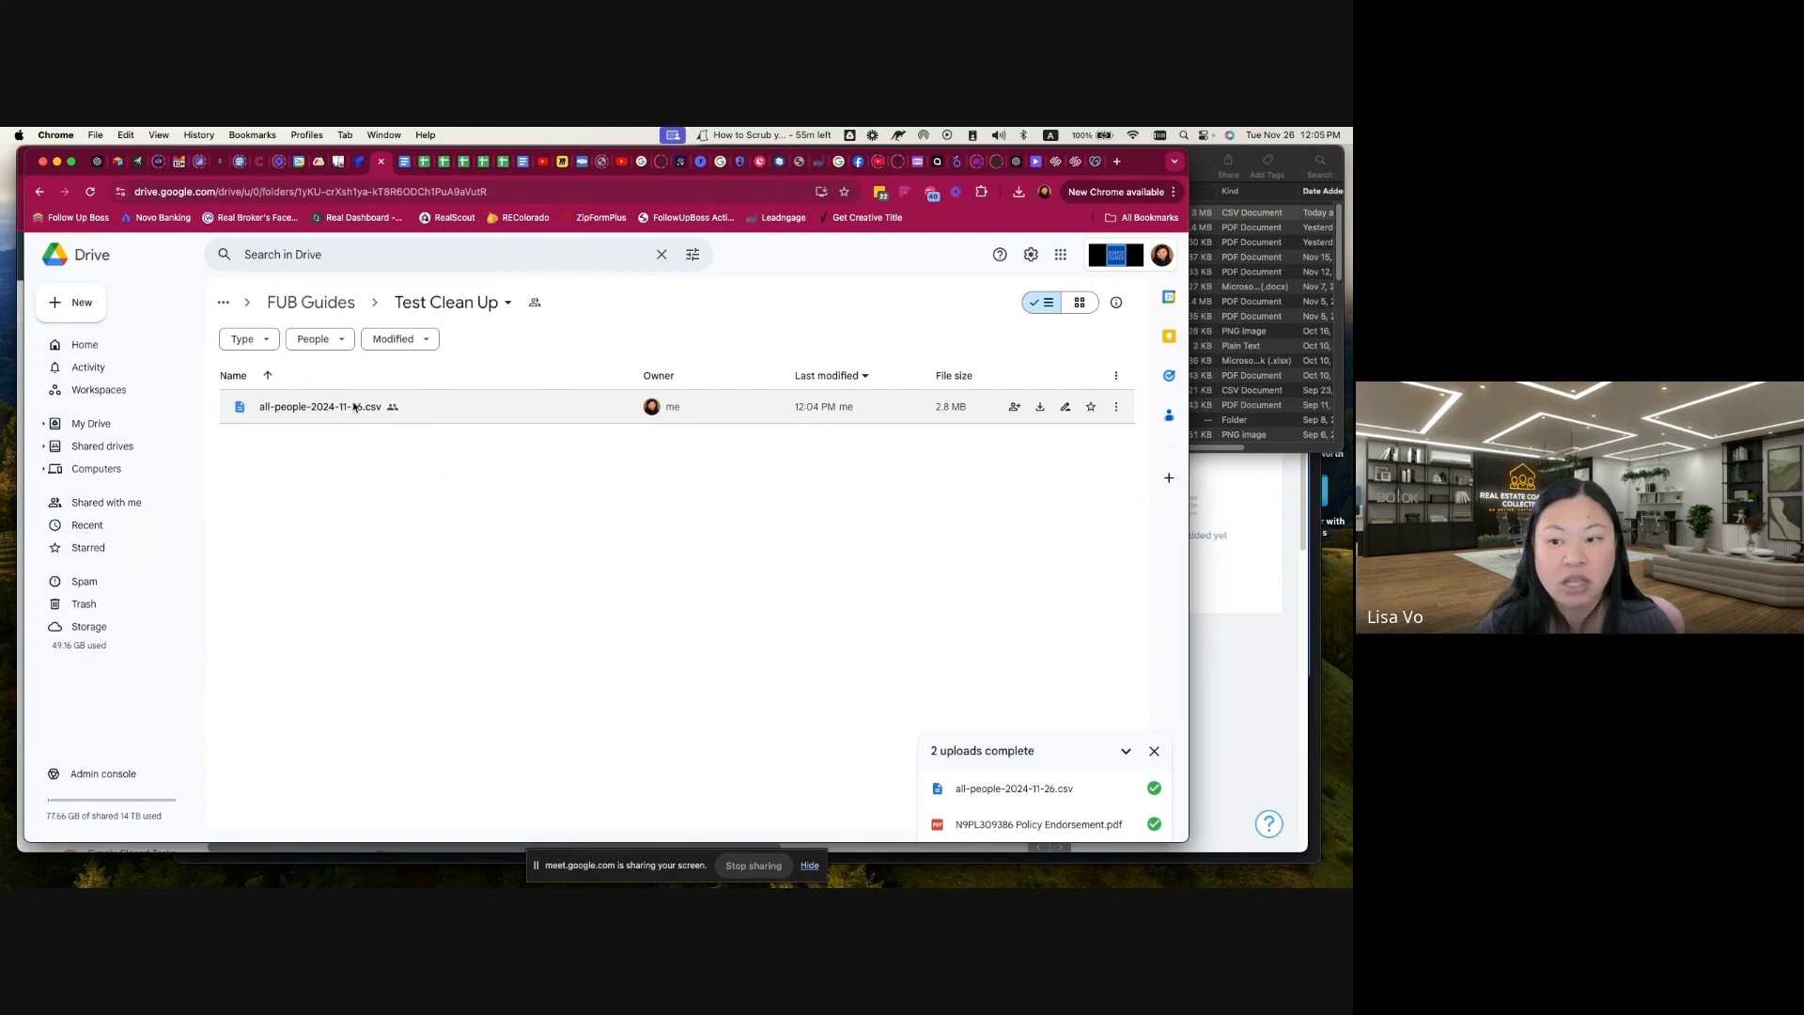
Step: Open all-people-2024-11-26.csv with Google Sheets and look over the exported contact rows
left_click(1116, 406)
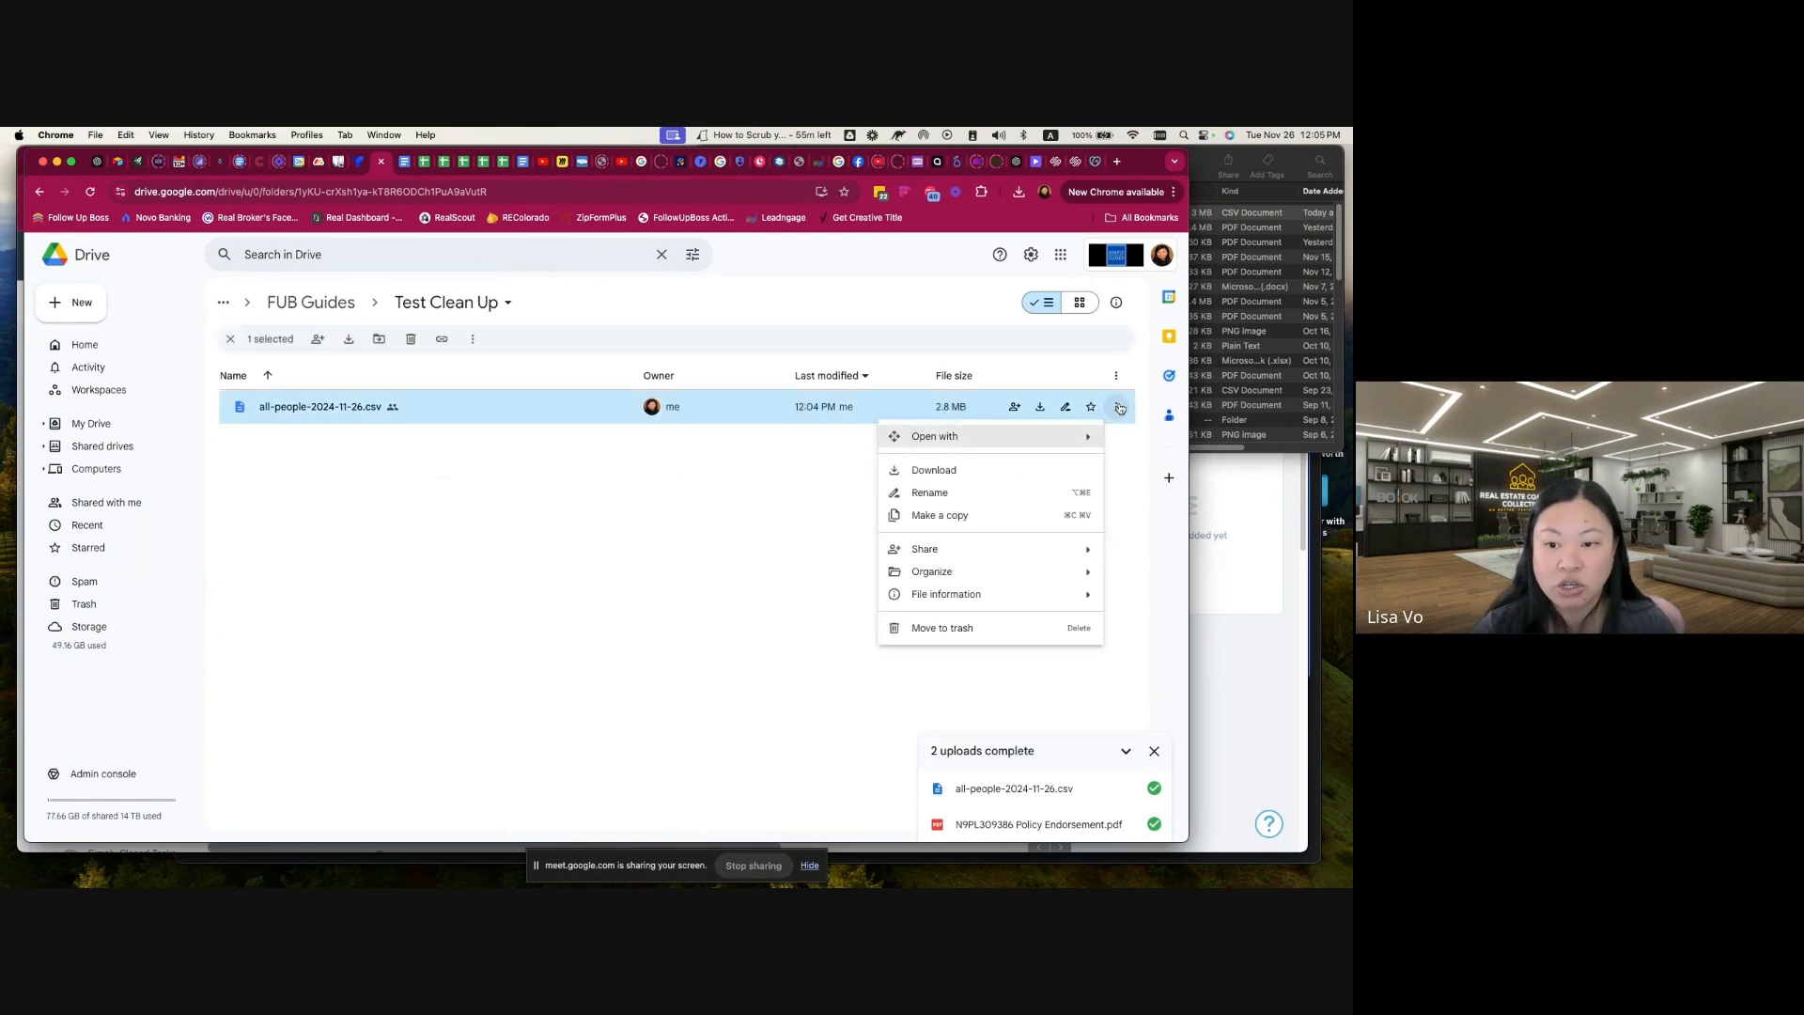
mouse_move(1048, 440)
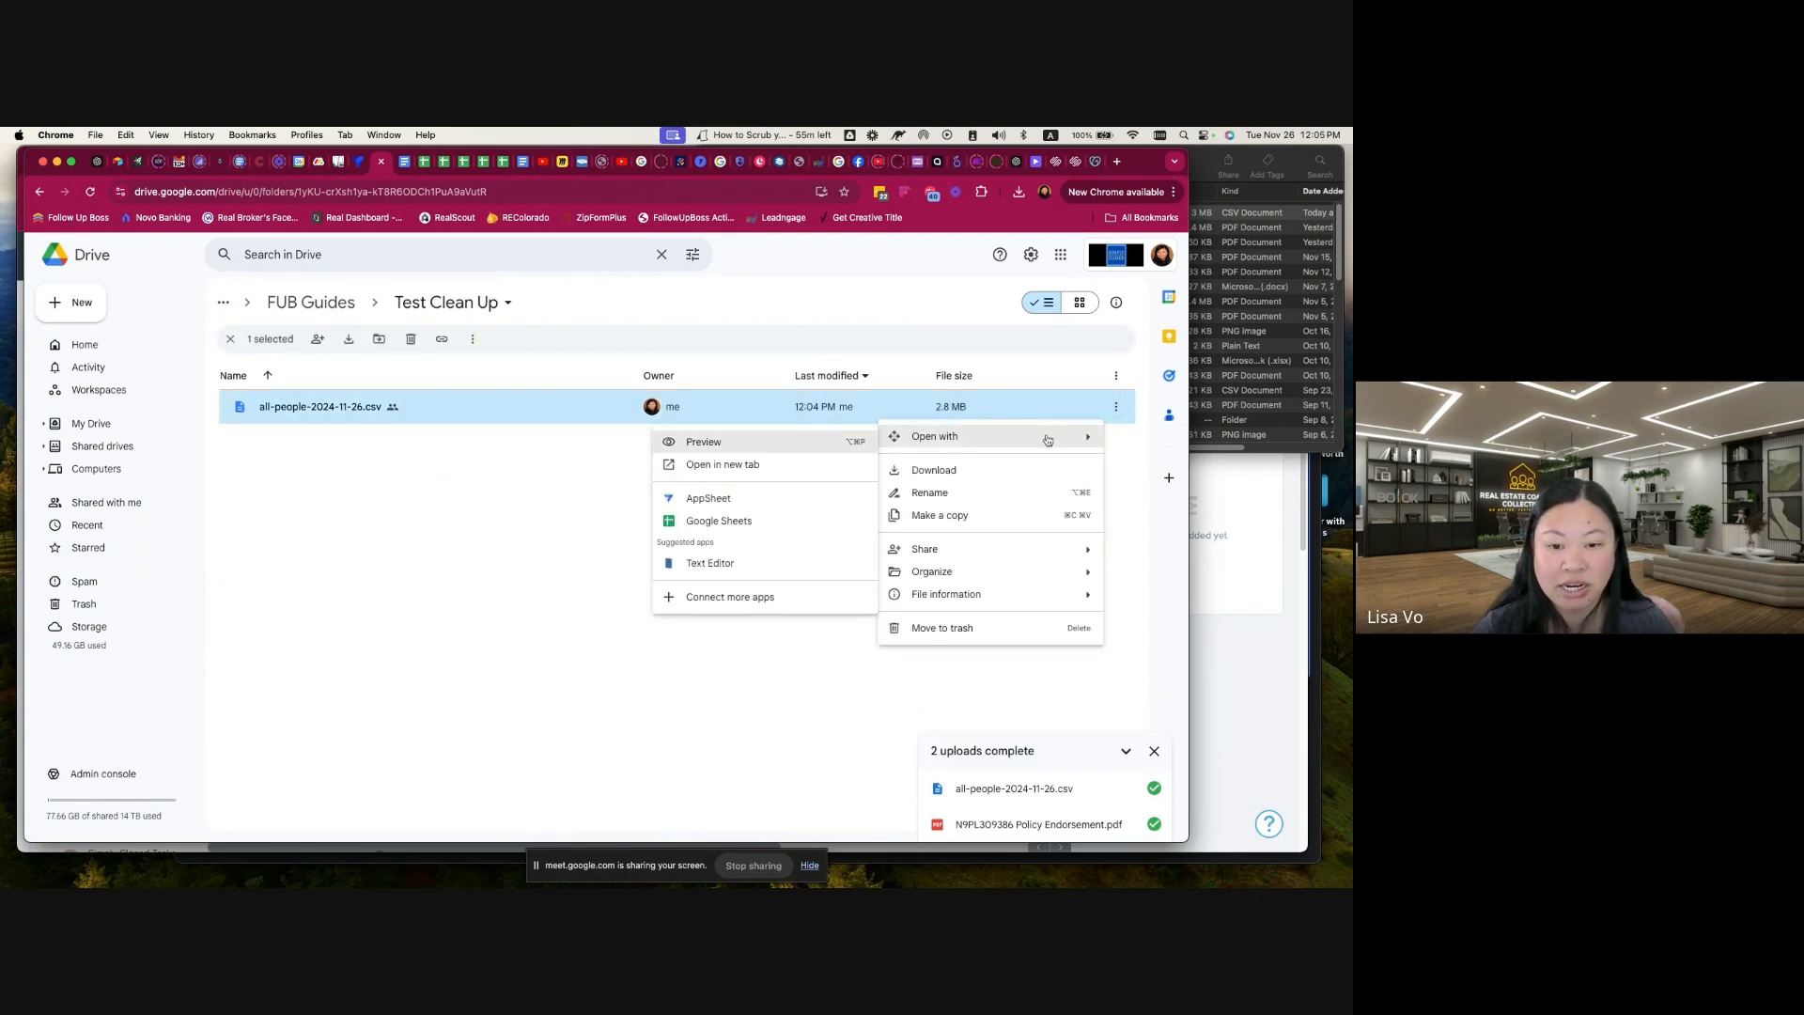
left_click(736, 523)
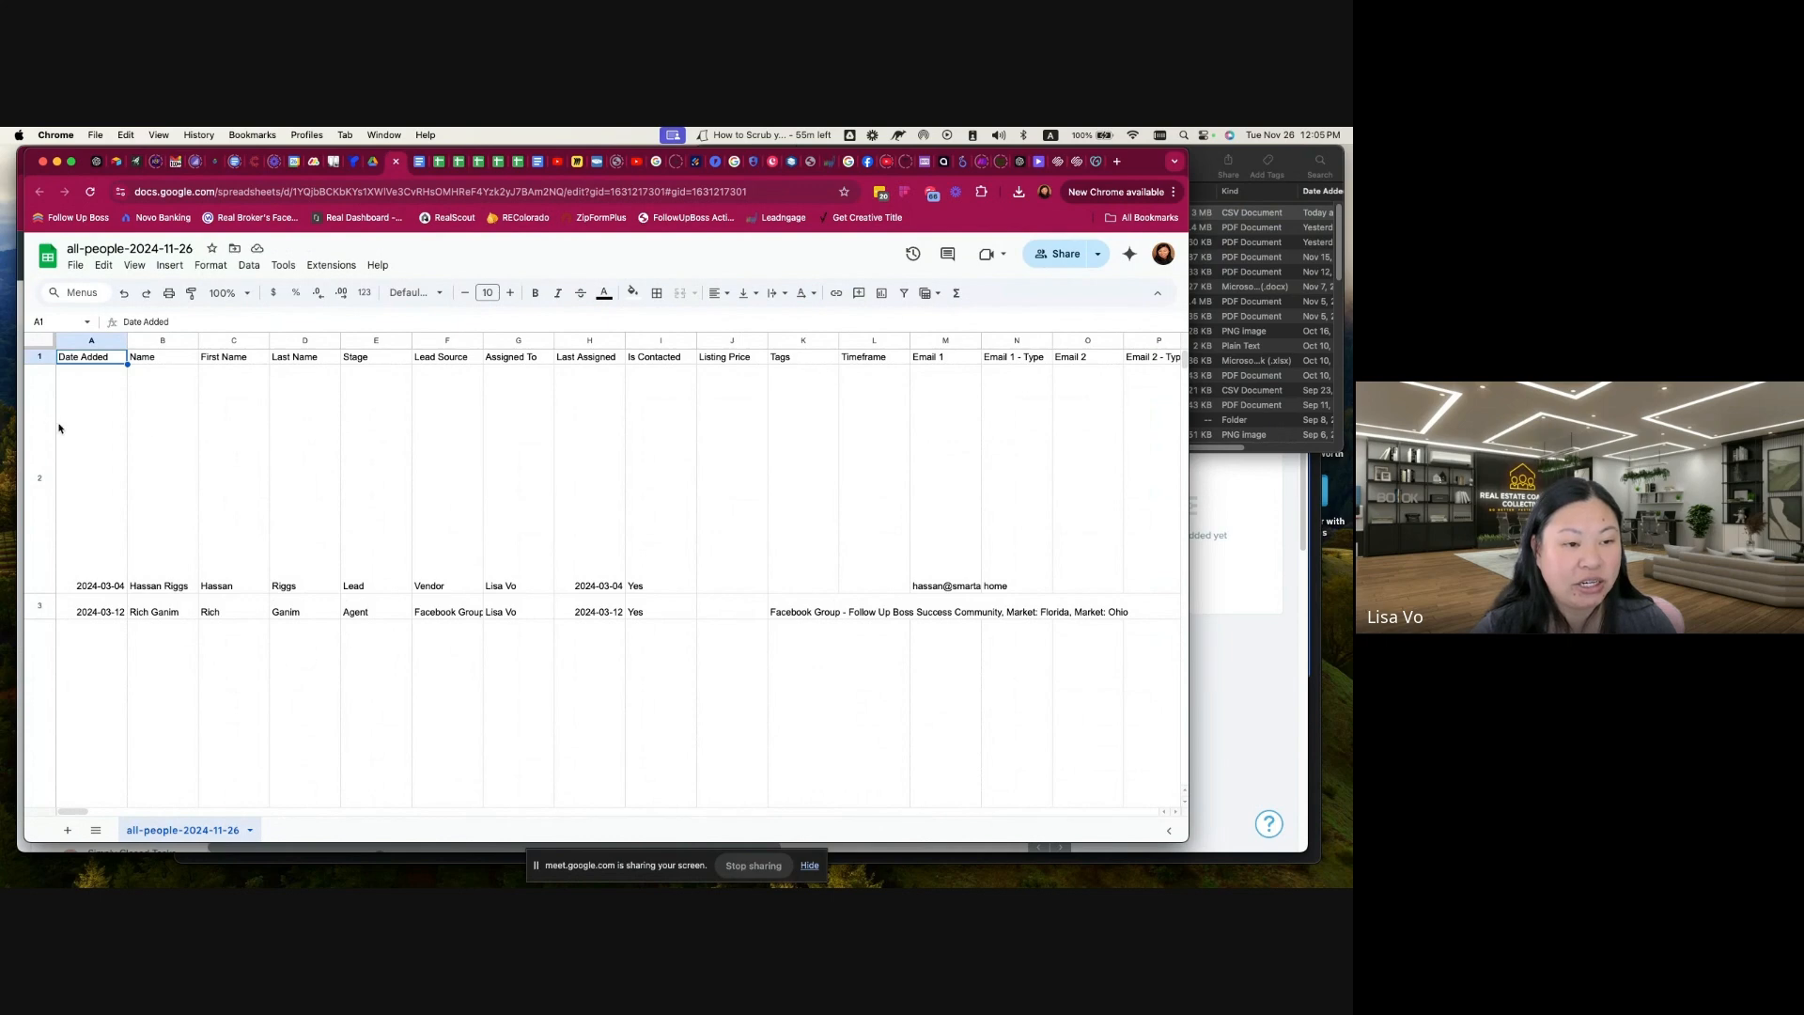
scroll(548, 597, "down", 10)
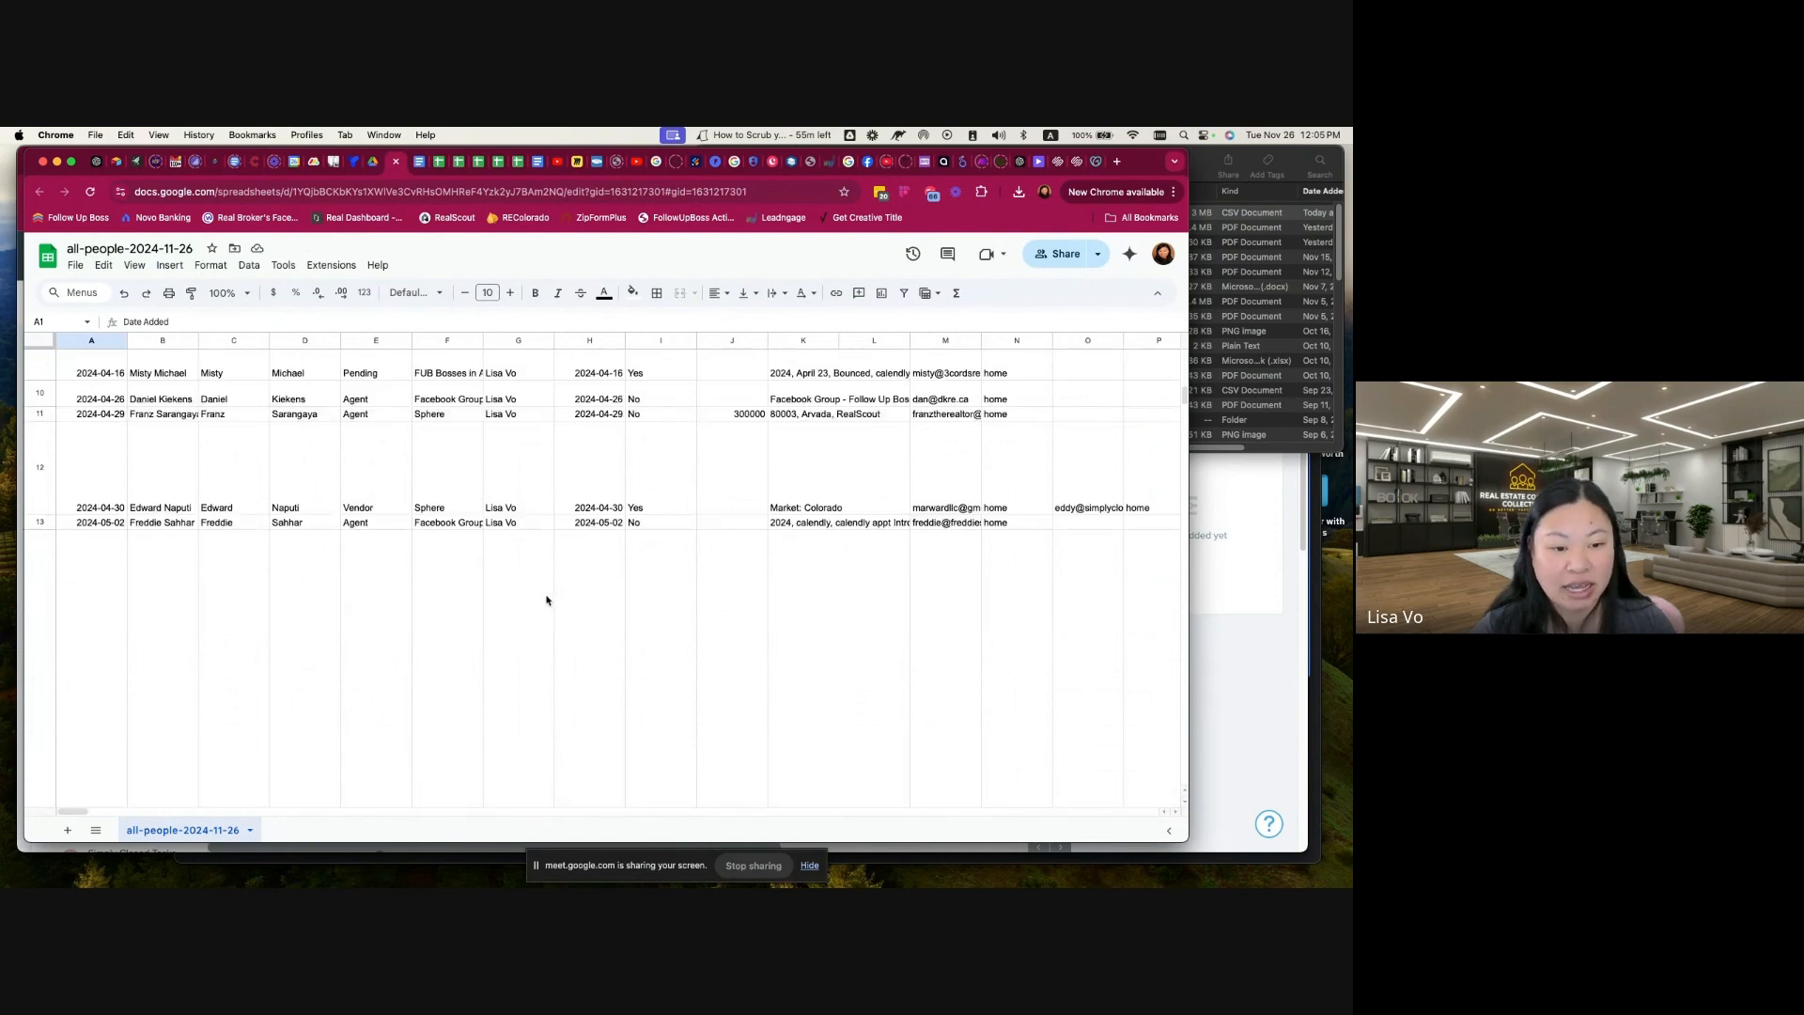
scroll(546, 599, "up", 5)
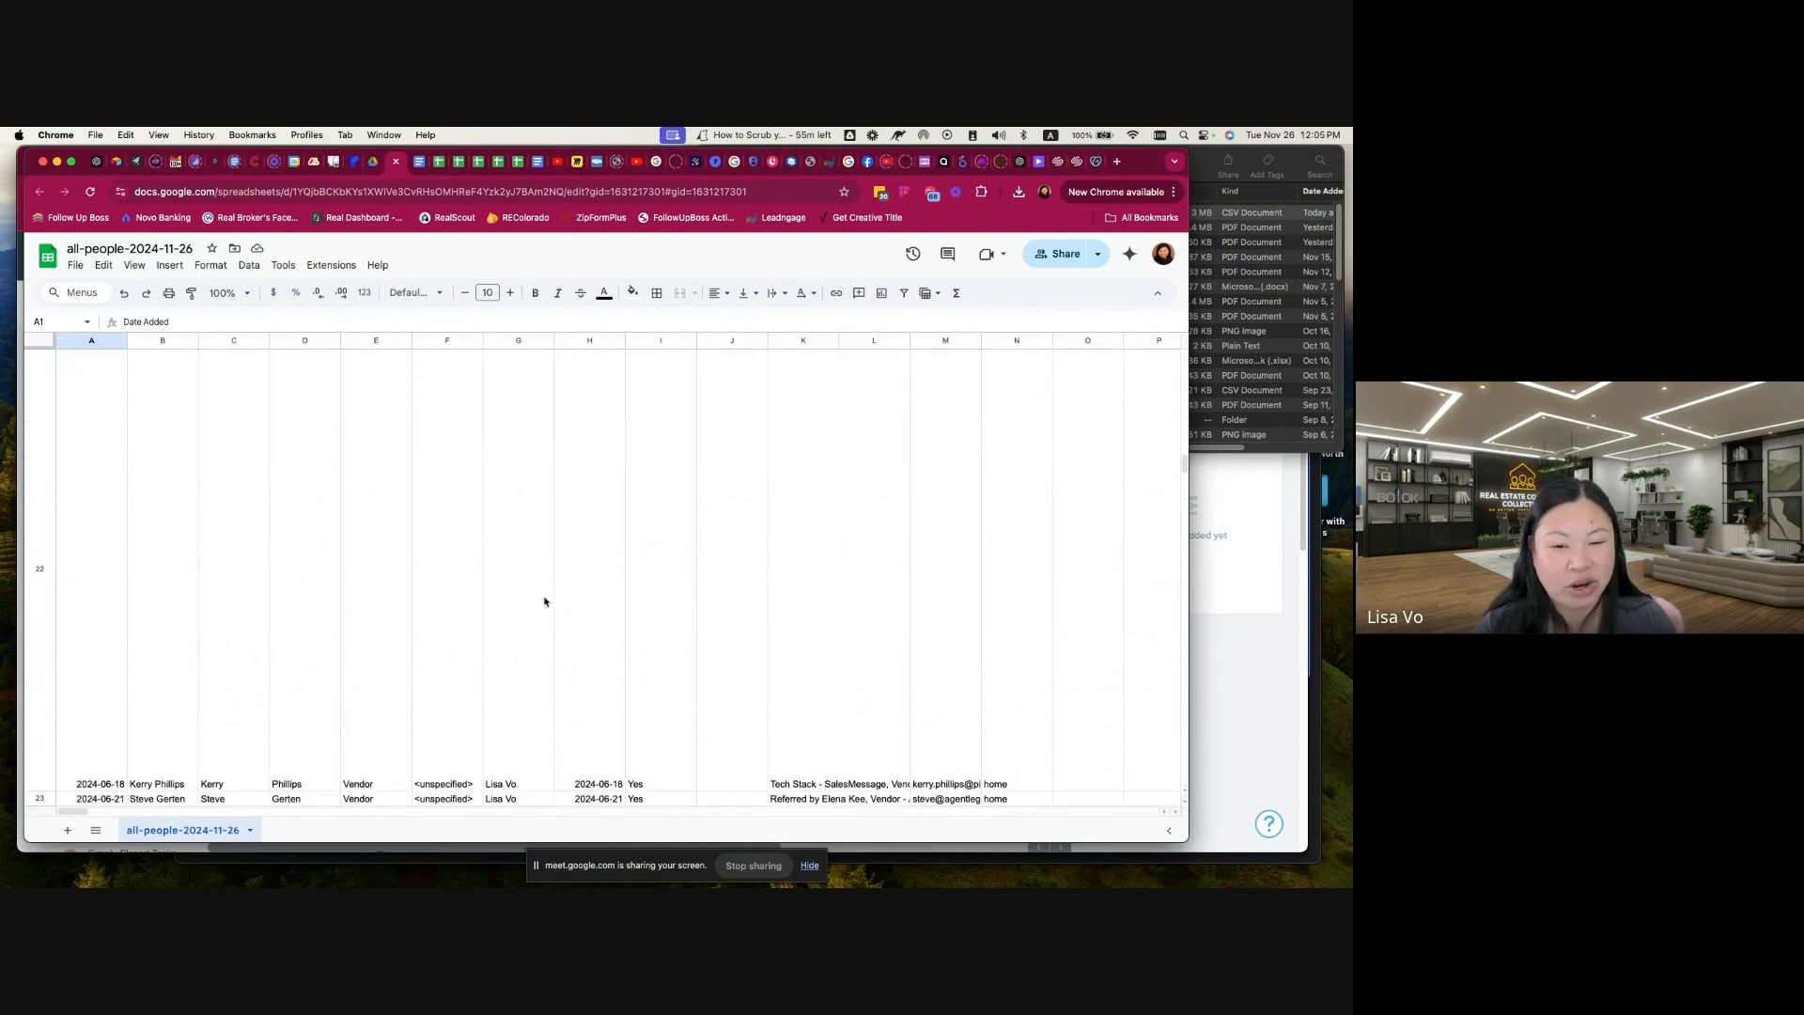
scroll(544, 601, "up", 5)
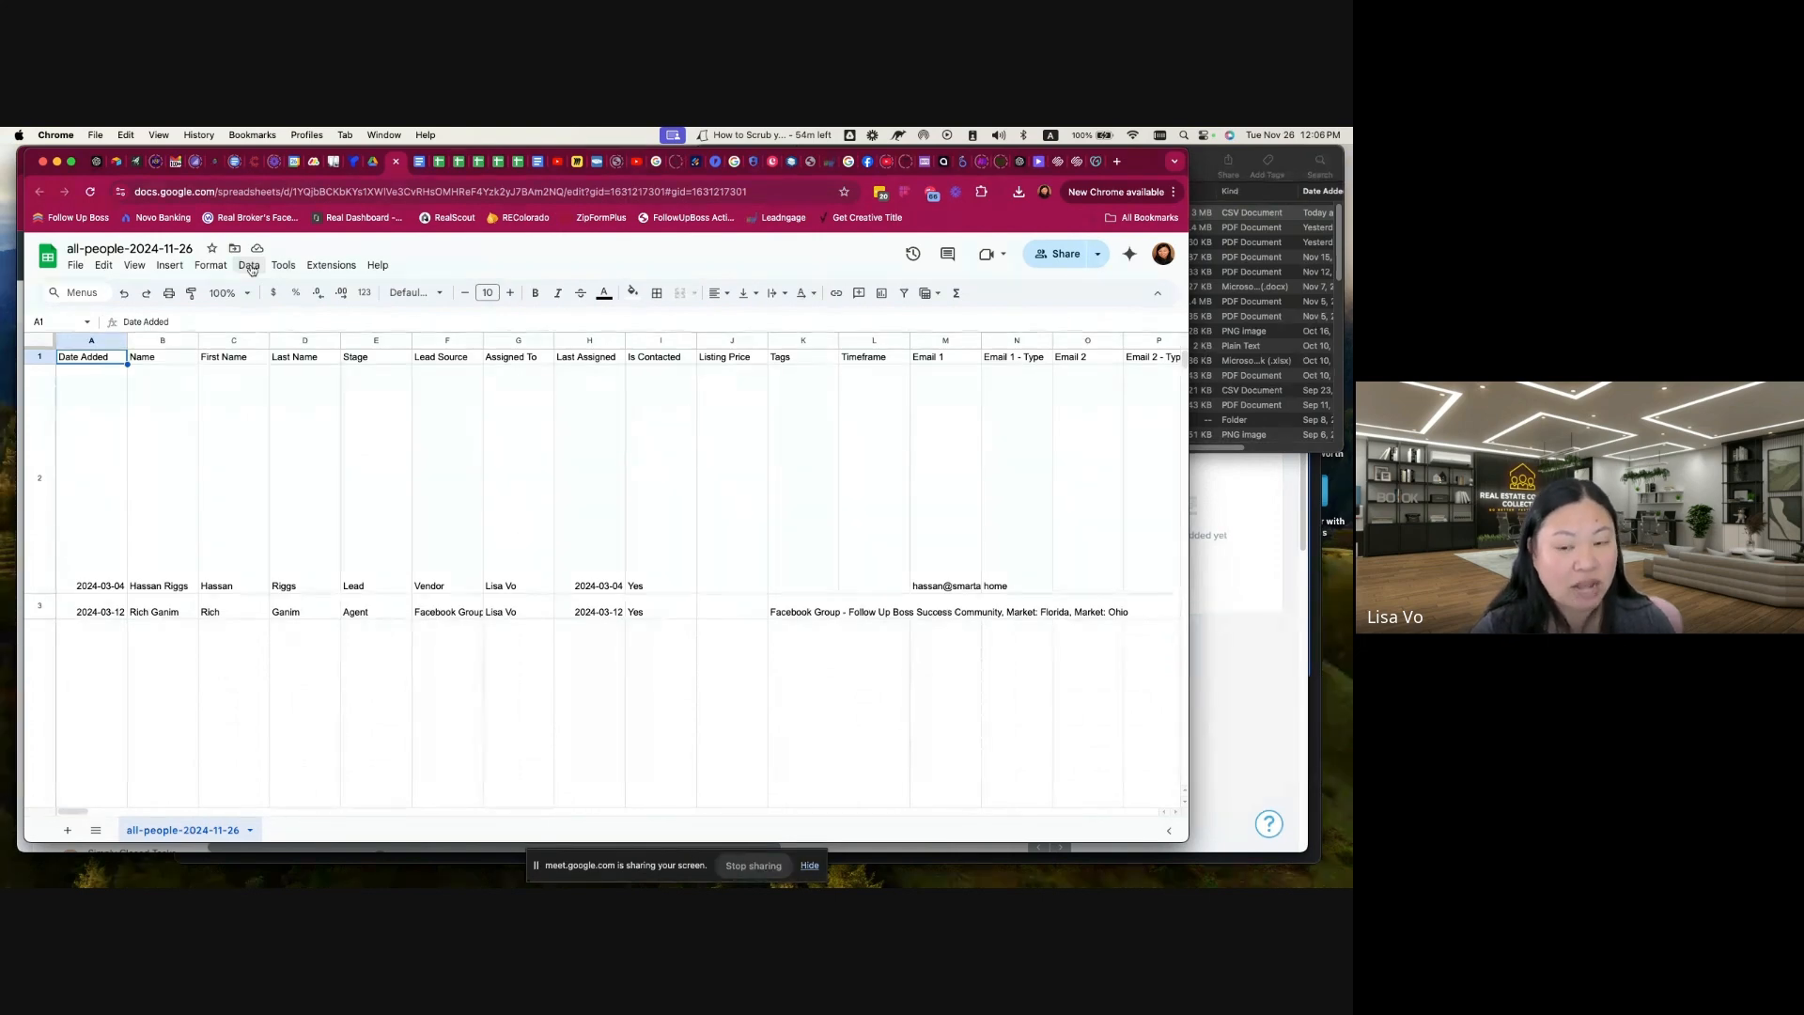
Step: Create a pivot table in a new sheet from the data range 'all-people-2024-11-26'!A1:TY237
left_click(249, 266)
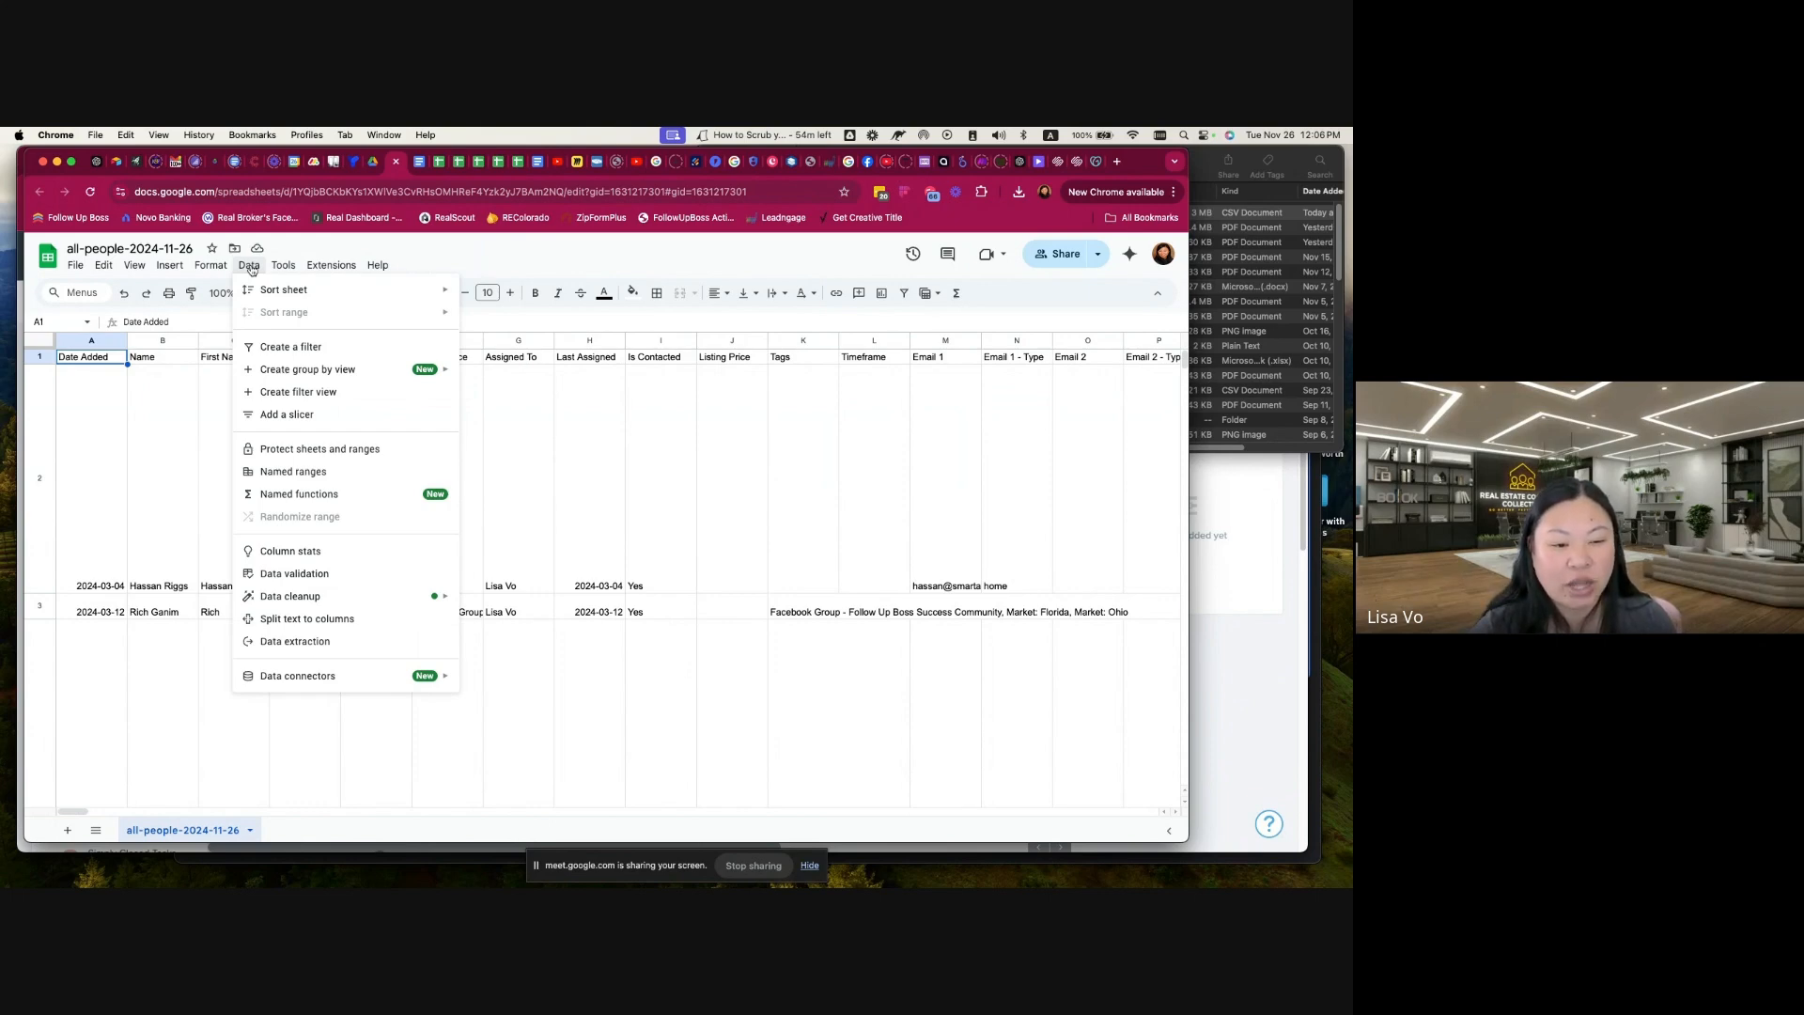
mouse_move(196, 272)
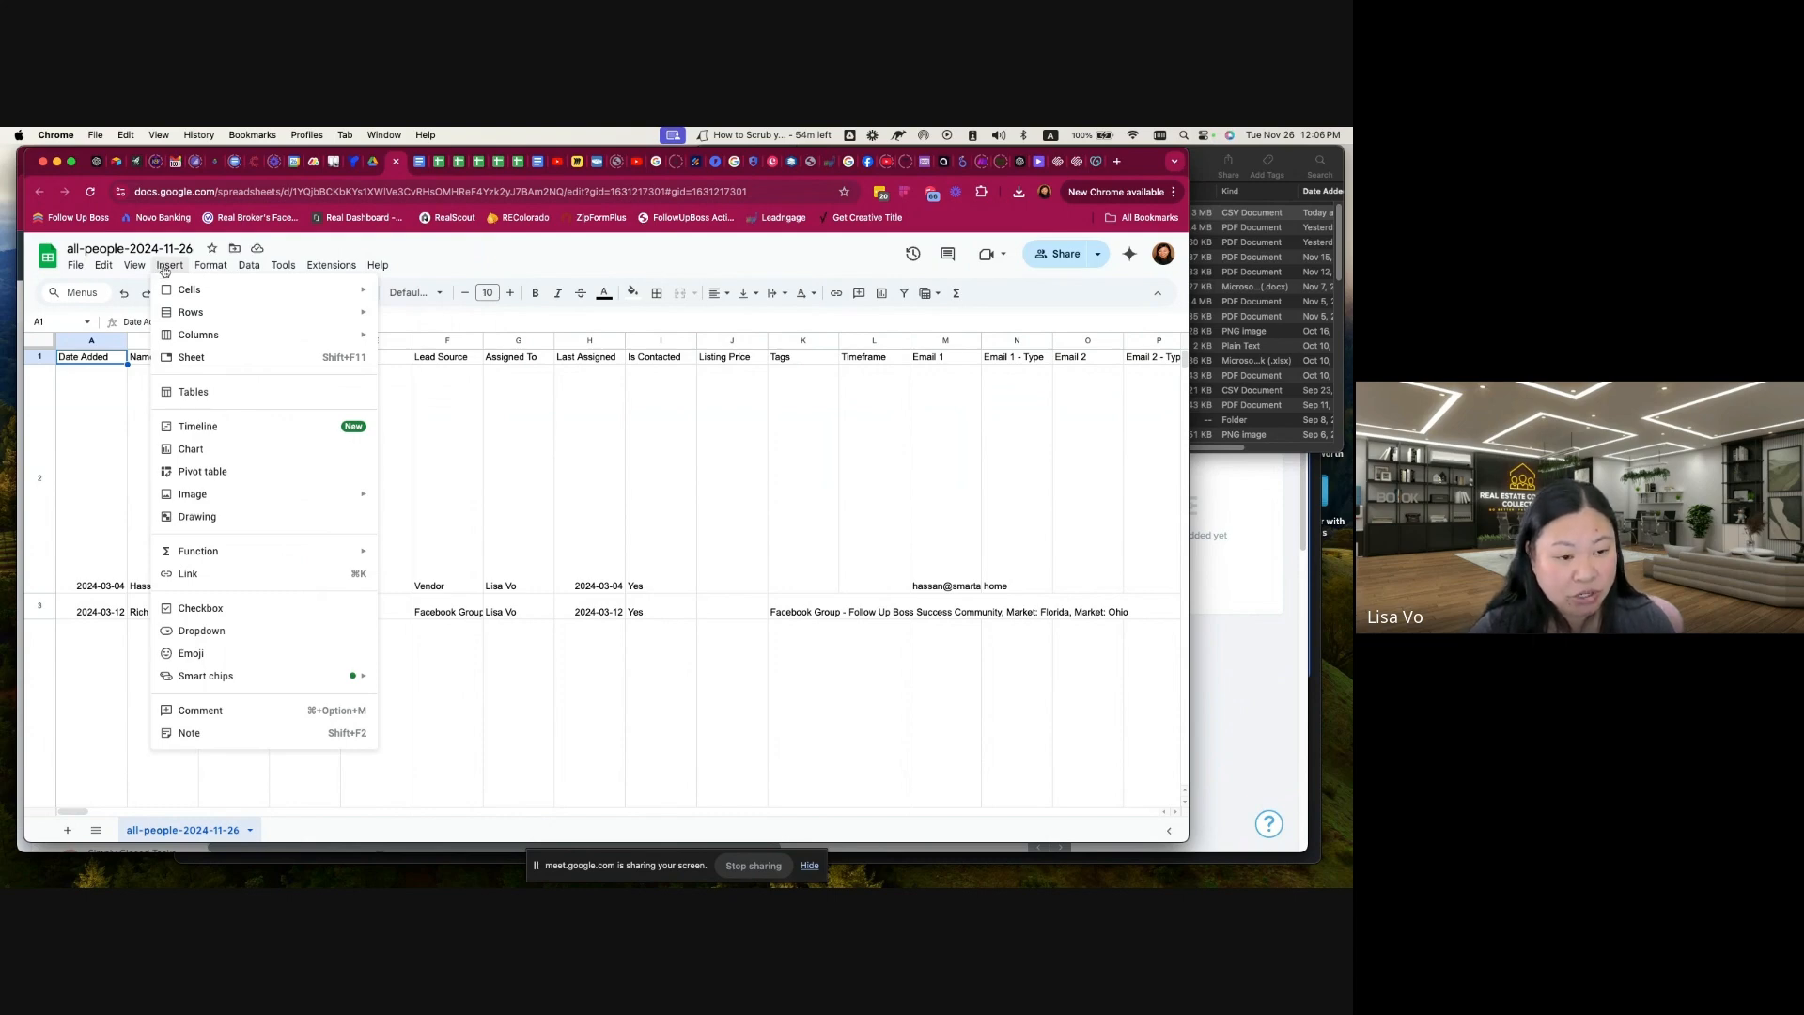
left_click(203, 472)
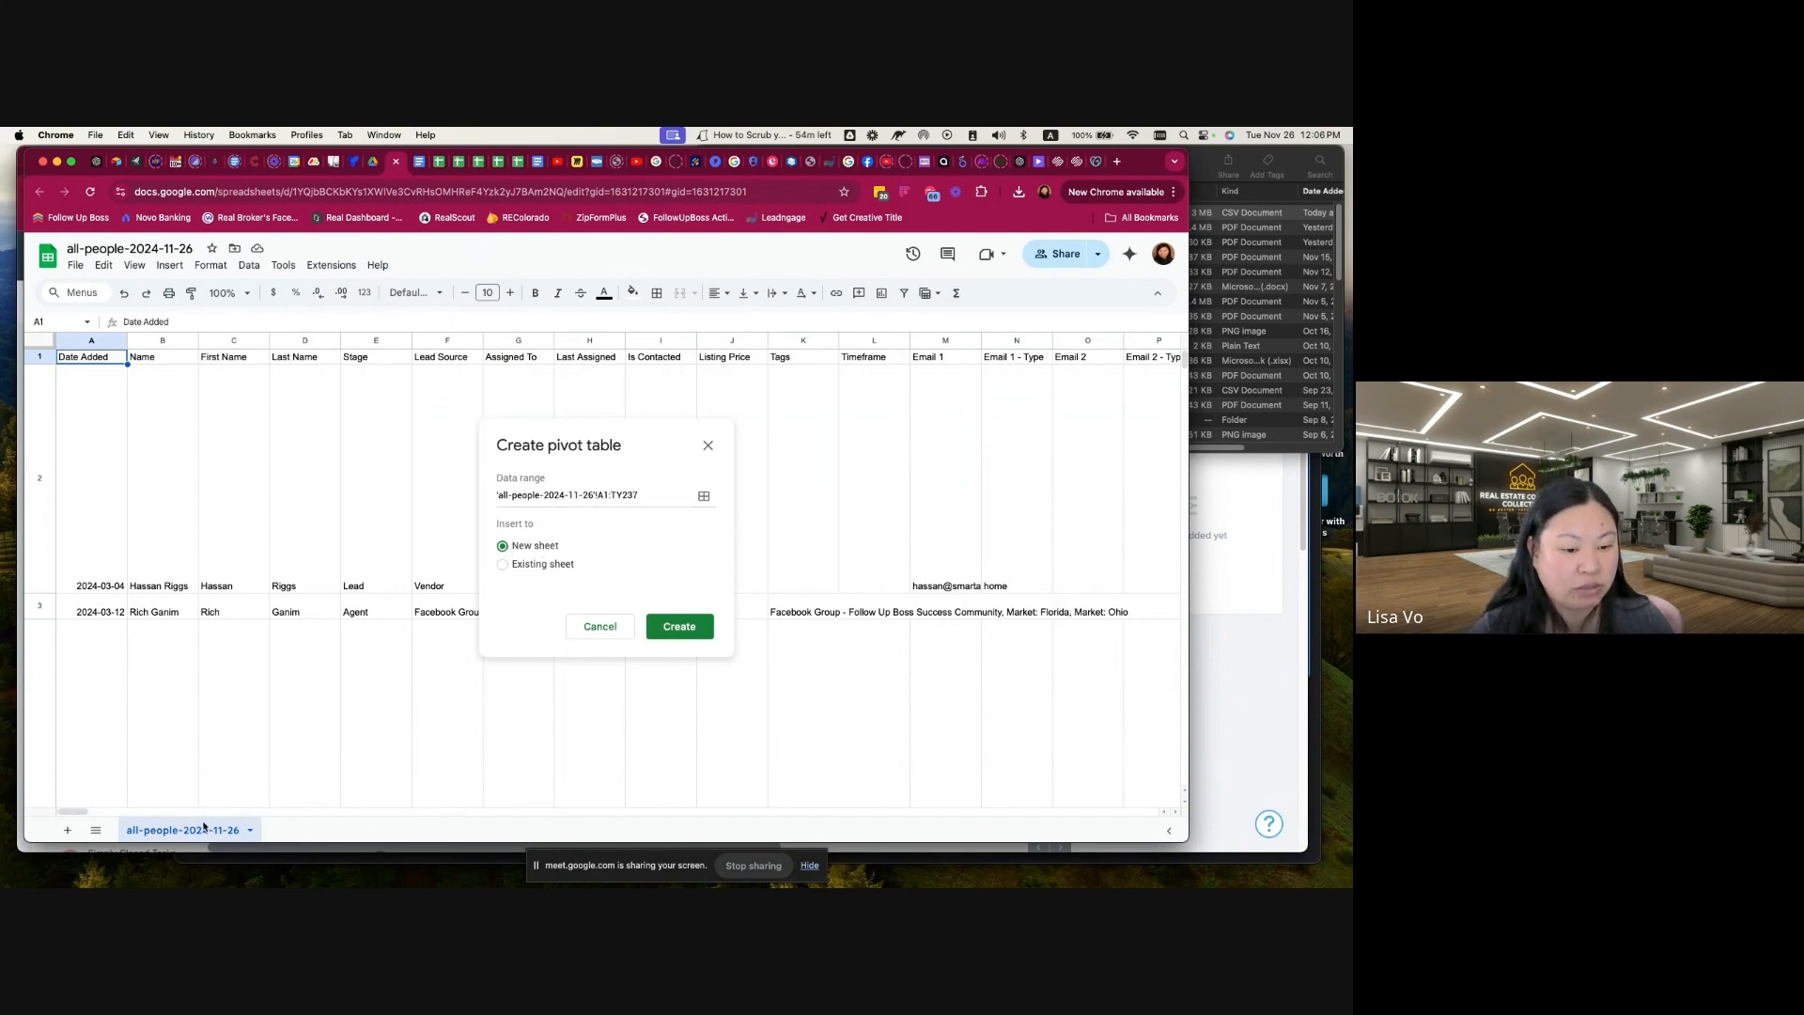
left_click(672, 629)
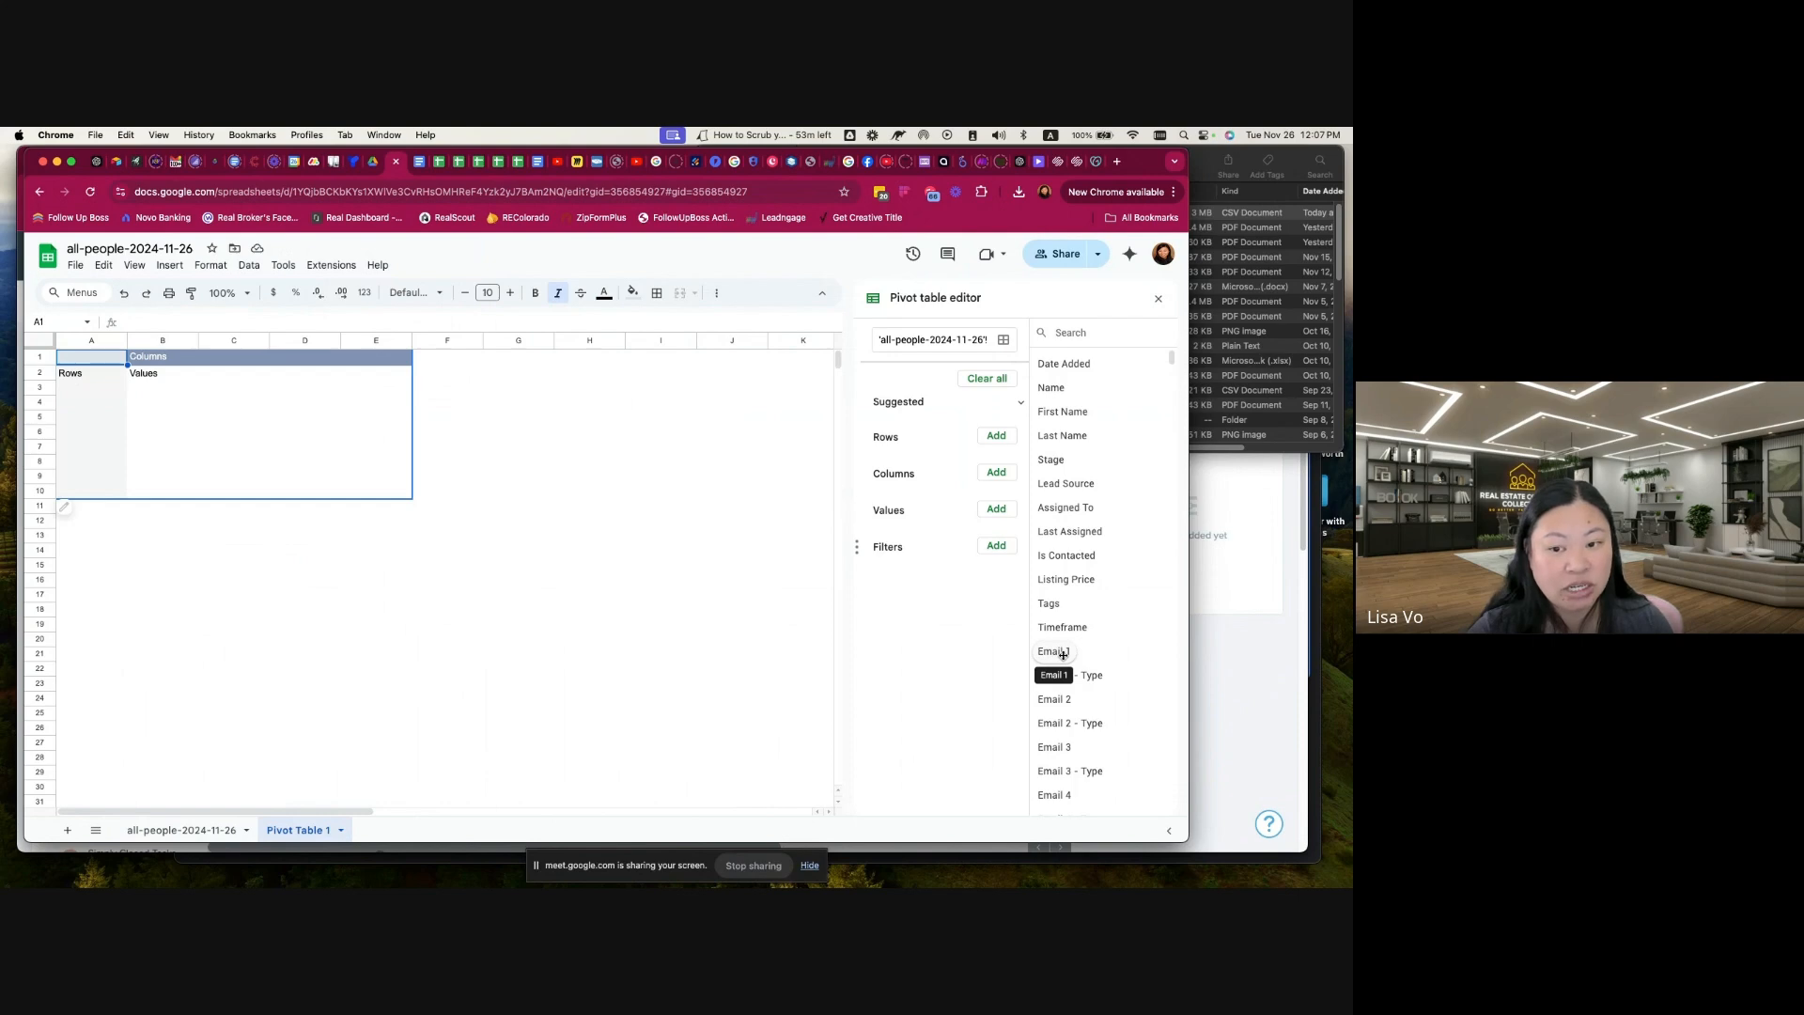
Step: Set Email 1 as the pivot table's row field and add Email 1 as a value summarized by COUNTA
left_click_drag(1063, 653, 930, 470)
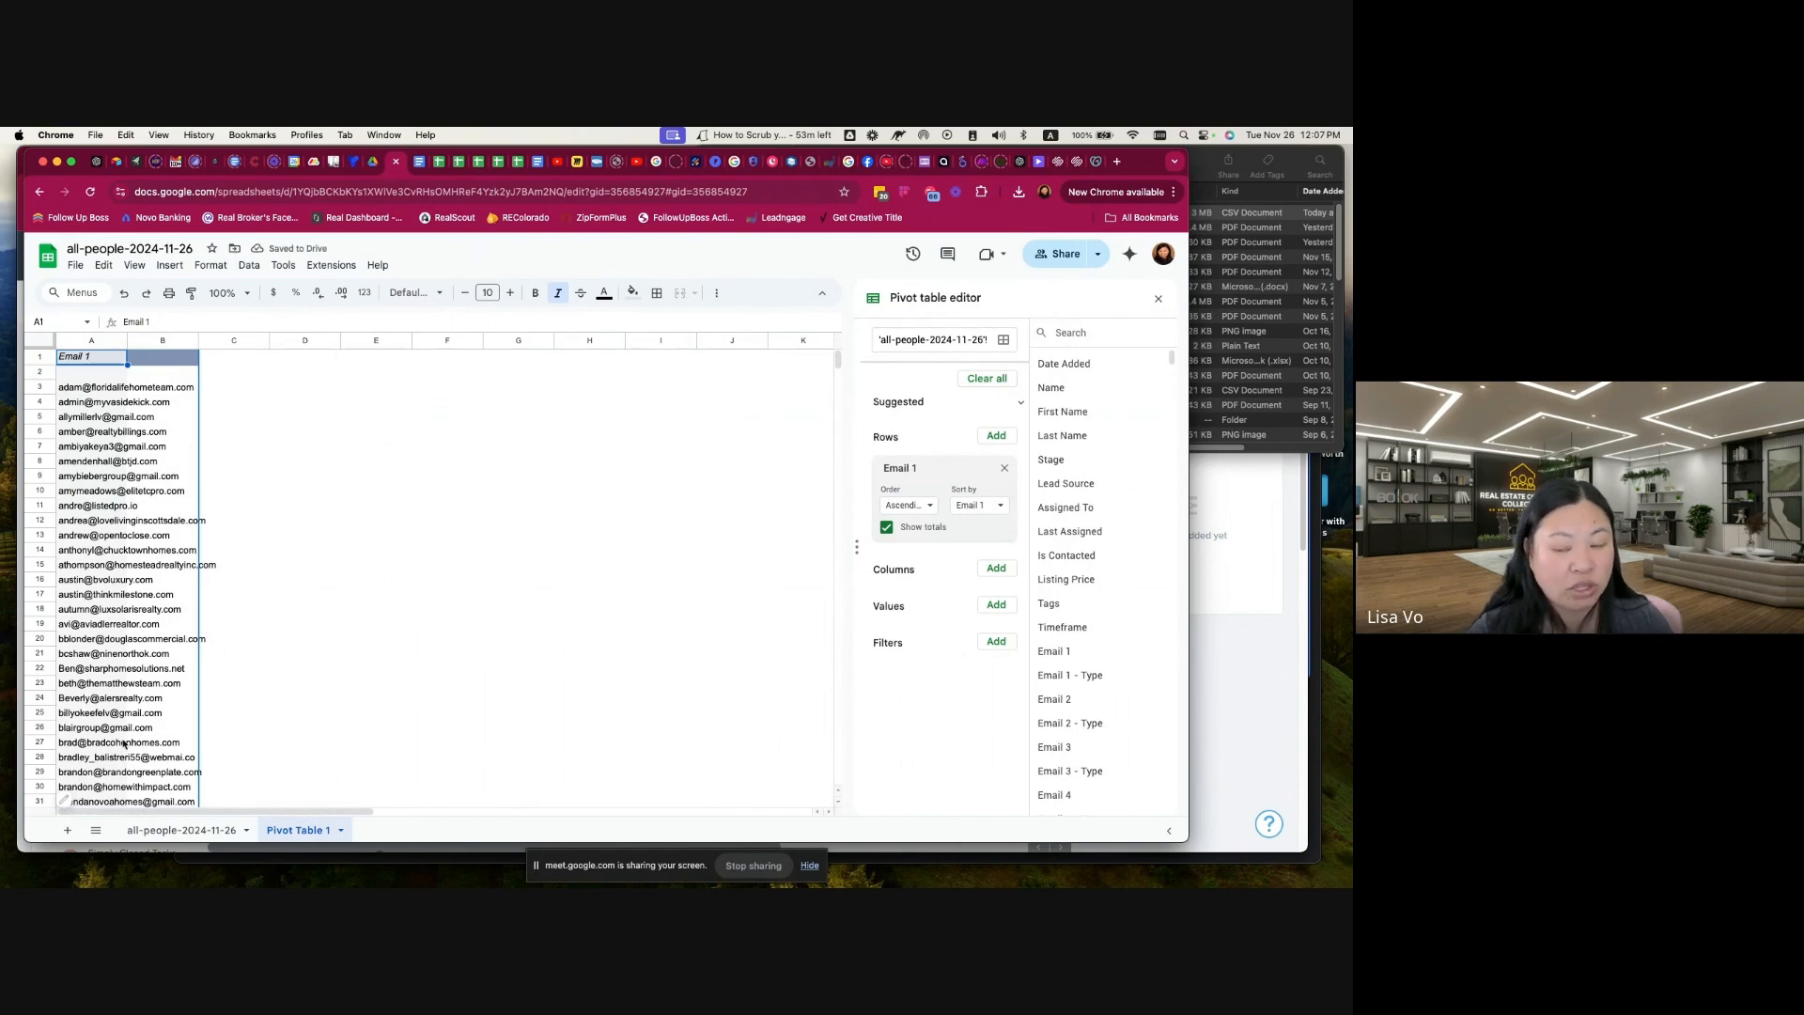
left_click(994, 606)
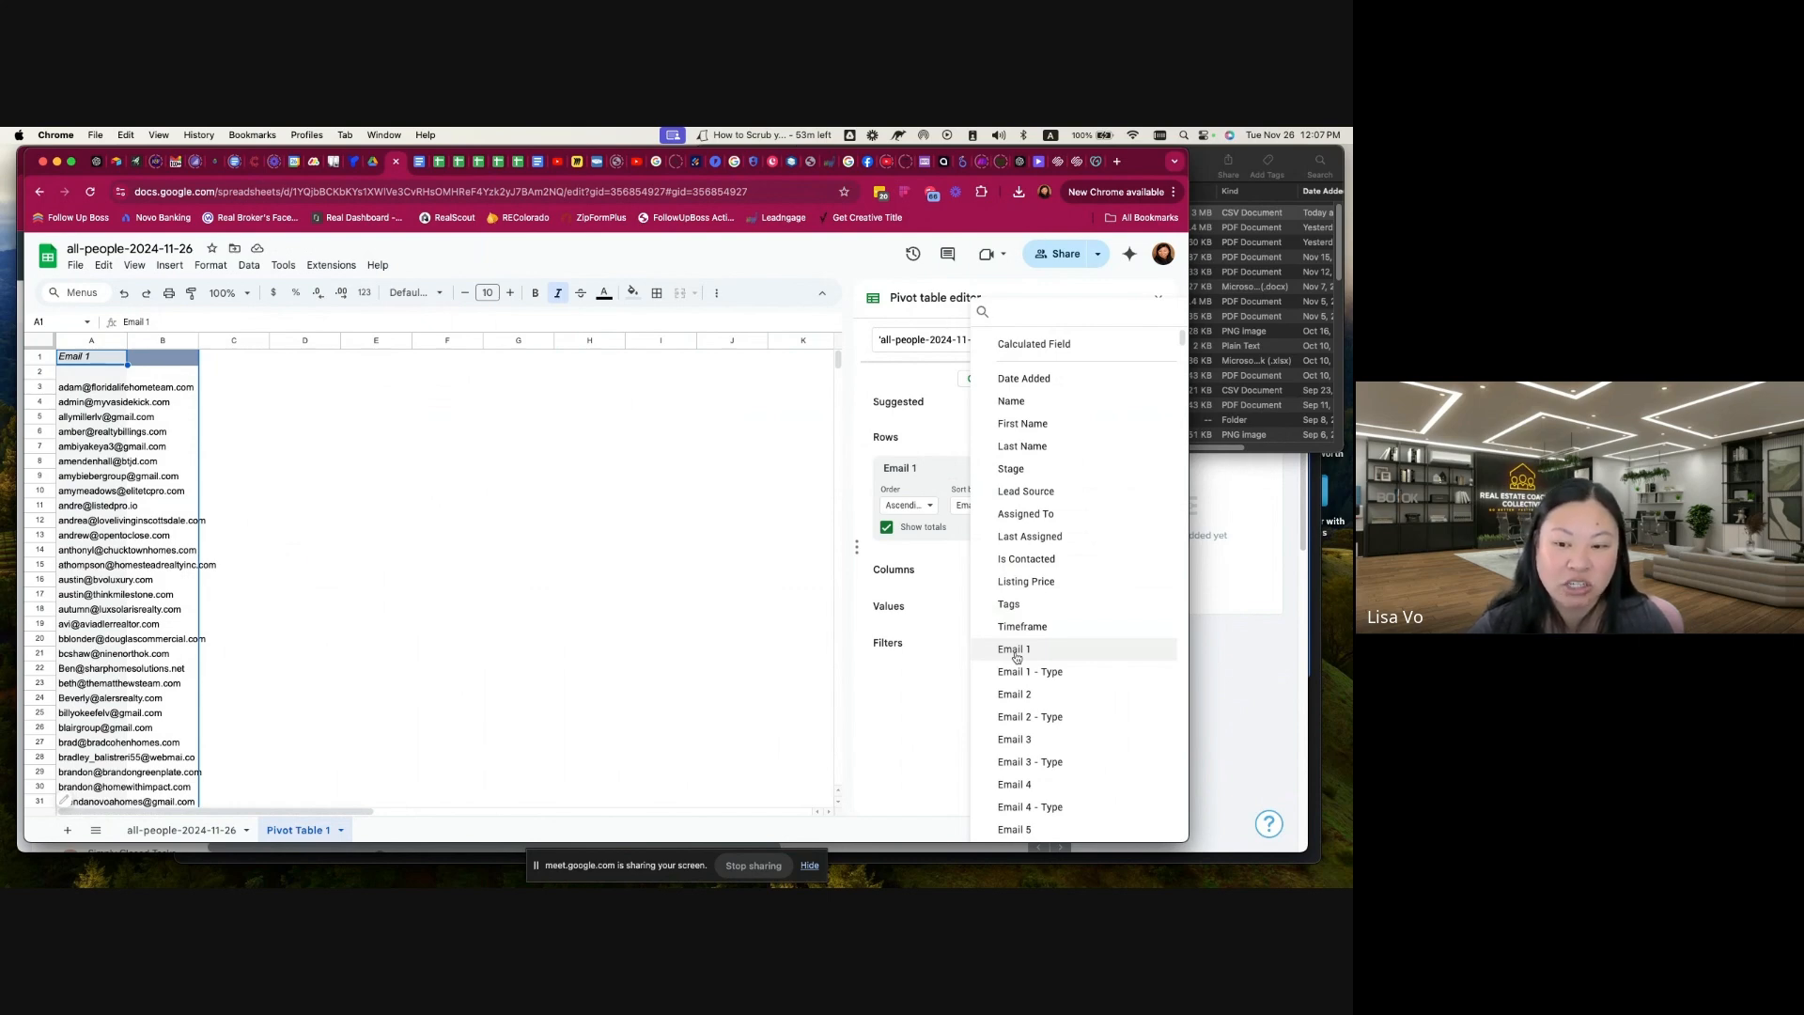
left_click(1015, 650)
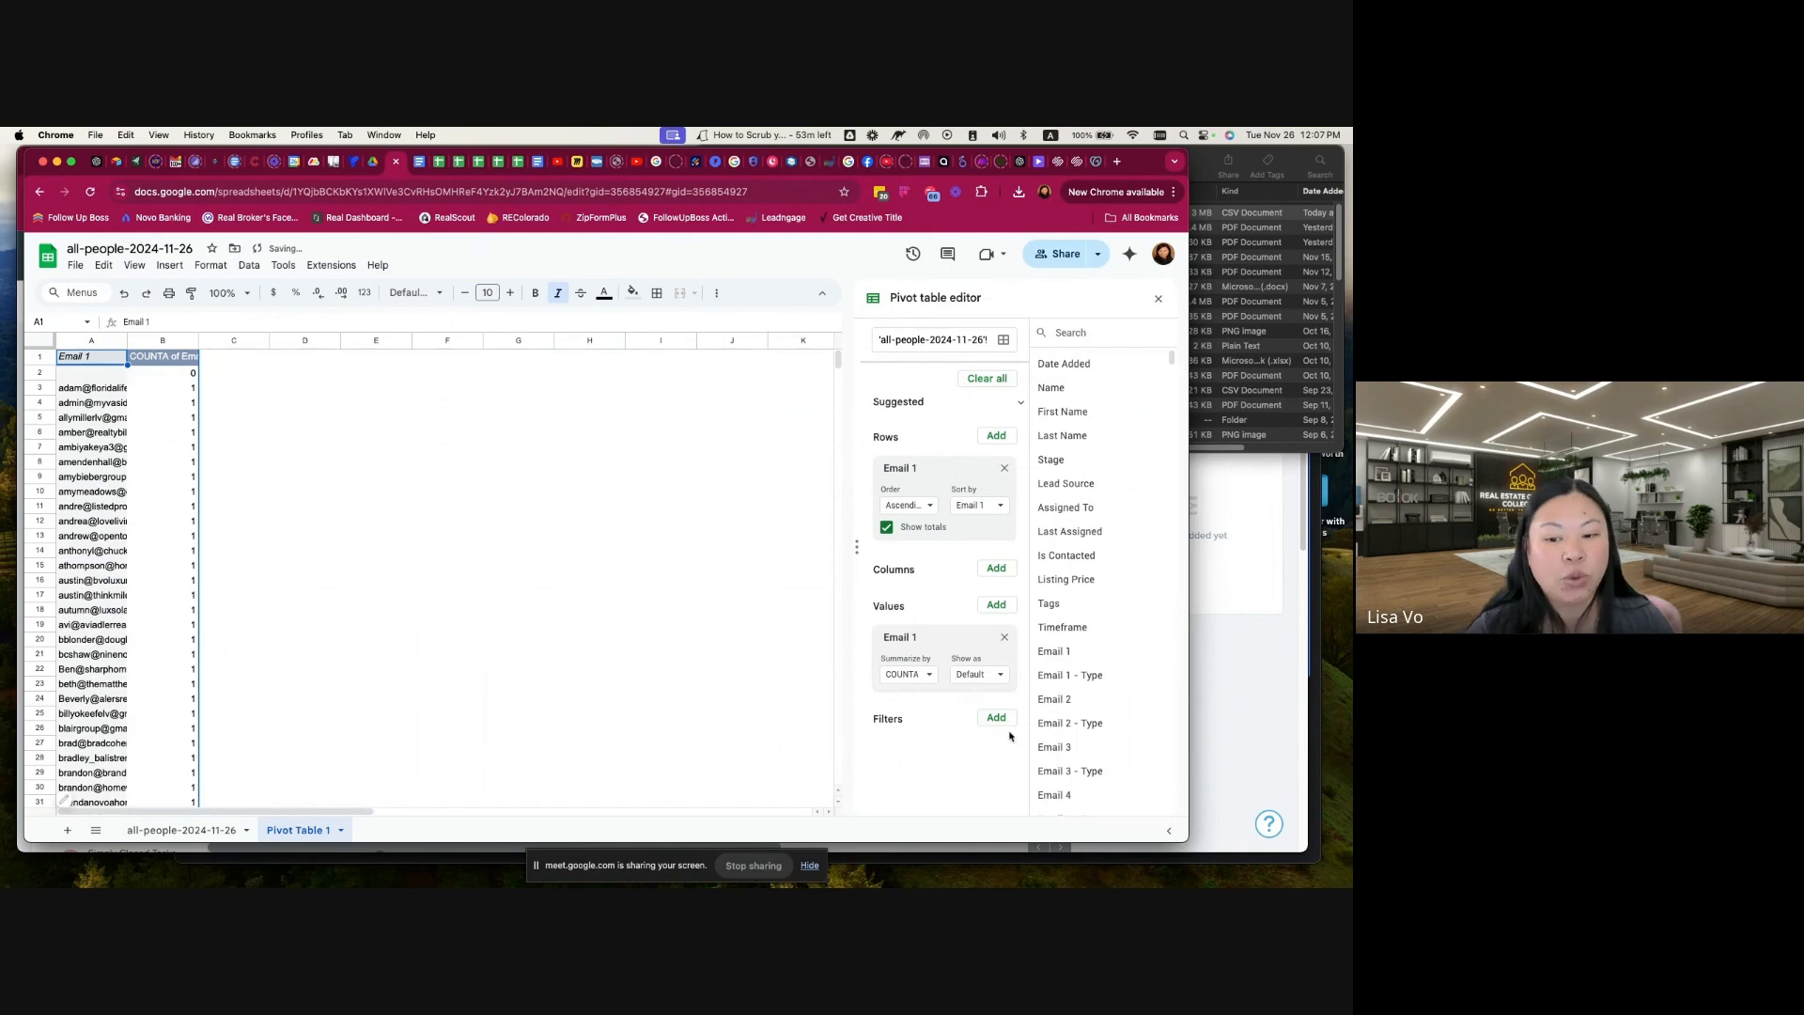
left_click(1004, 637)
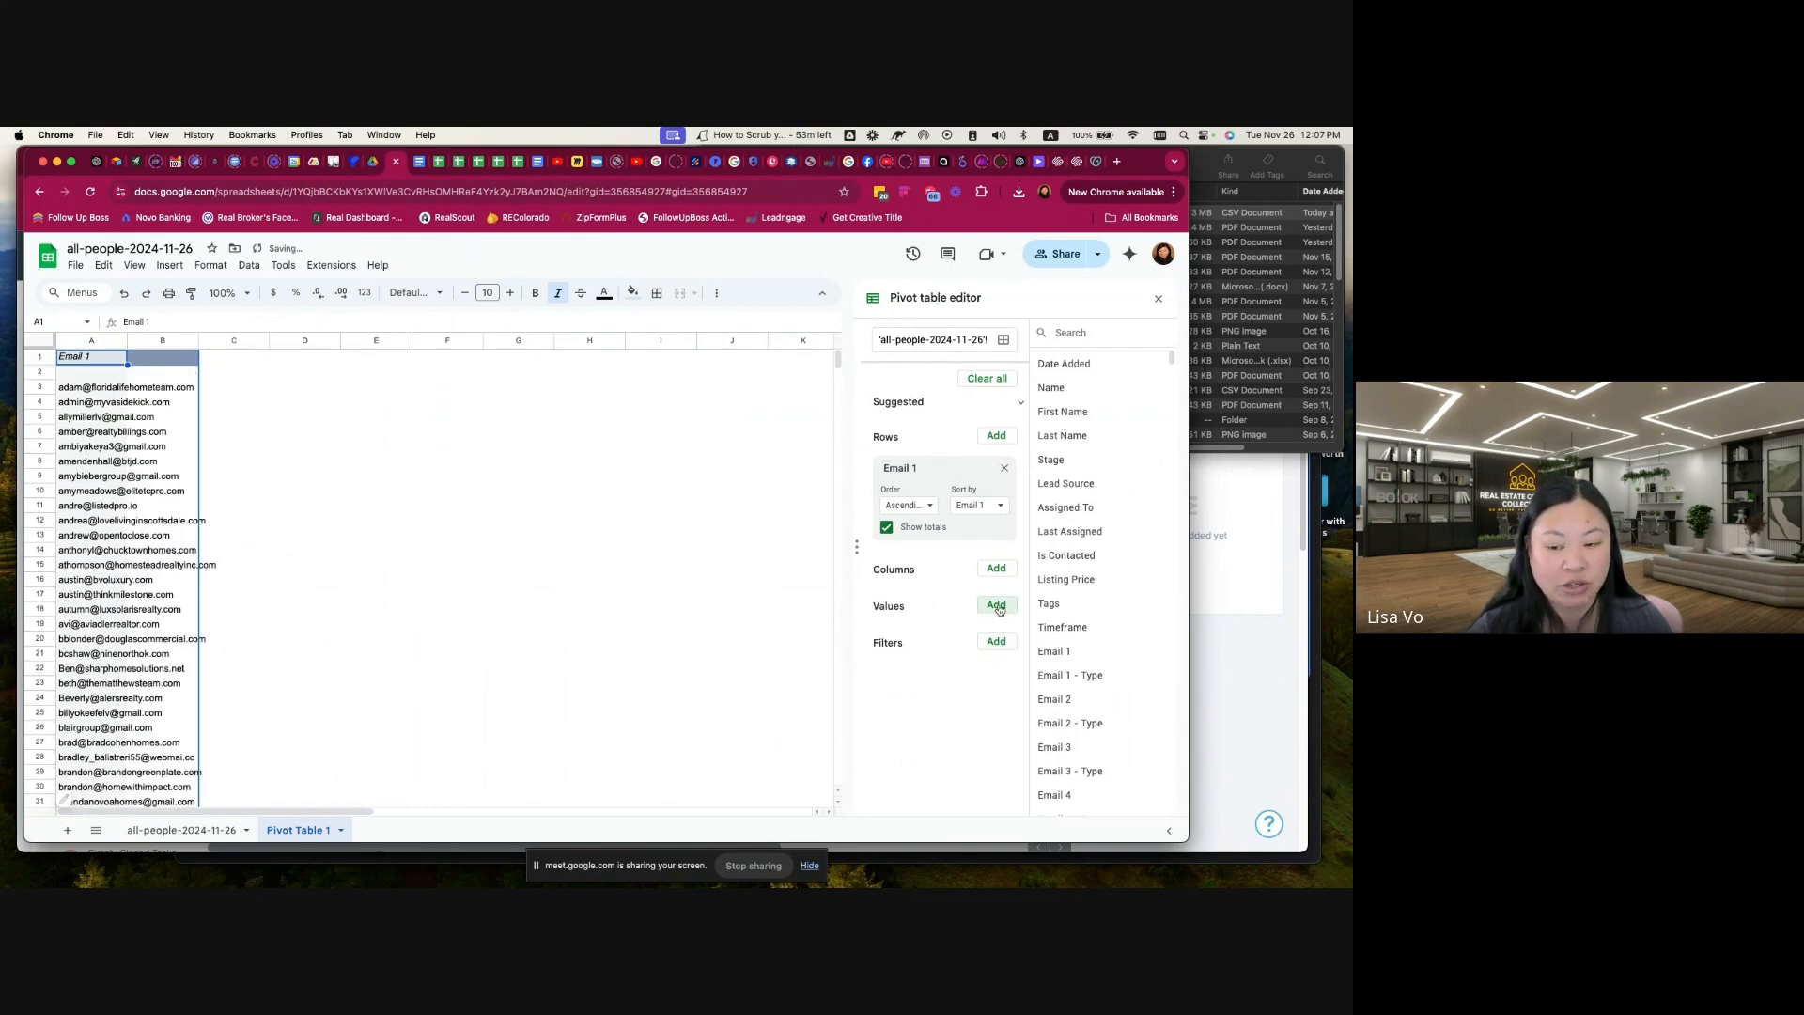
left_click(997, 606)
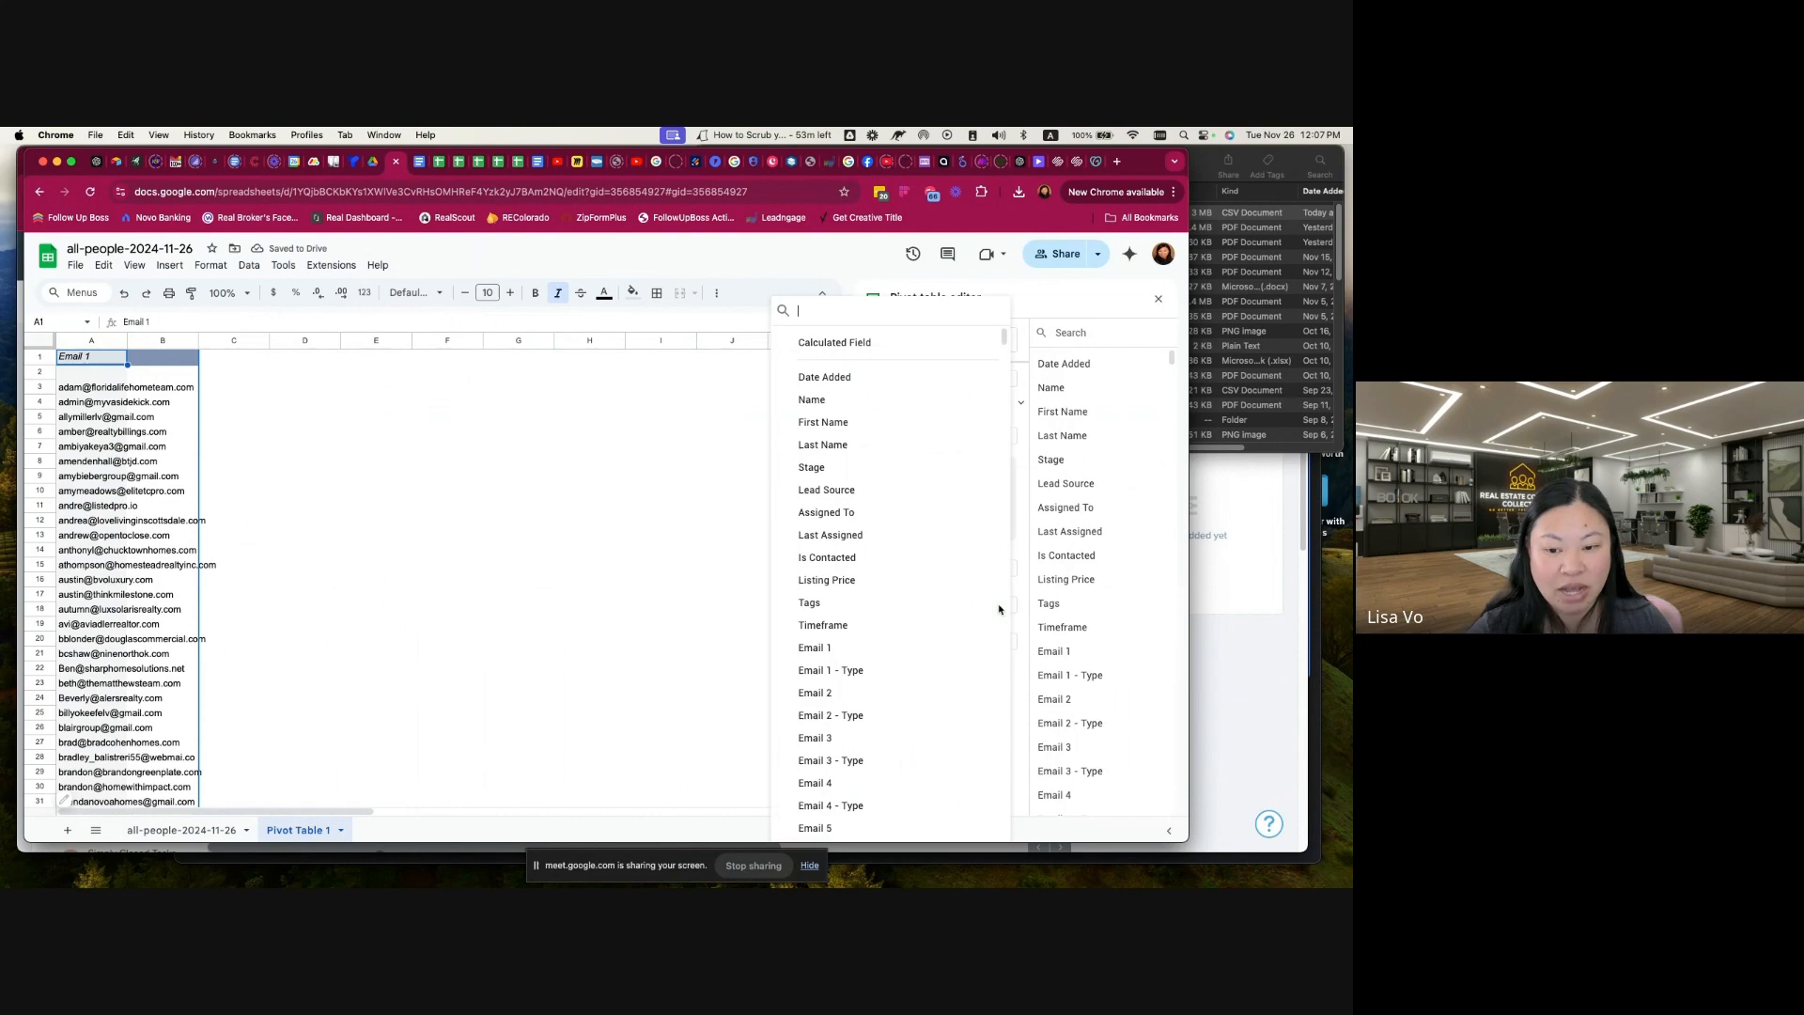
left_click(848, 648)
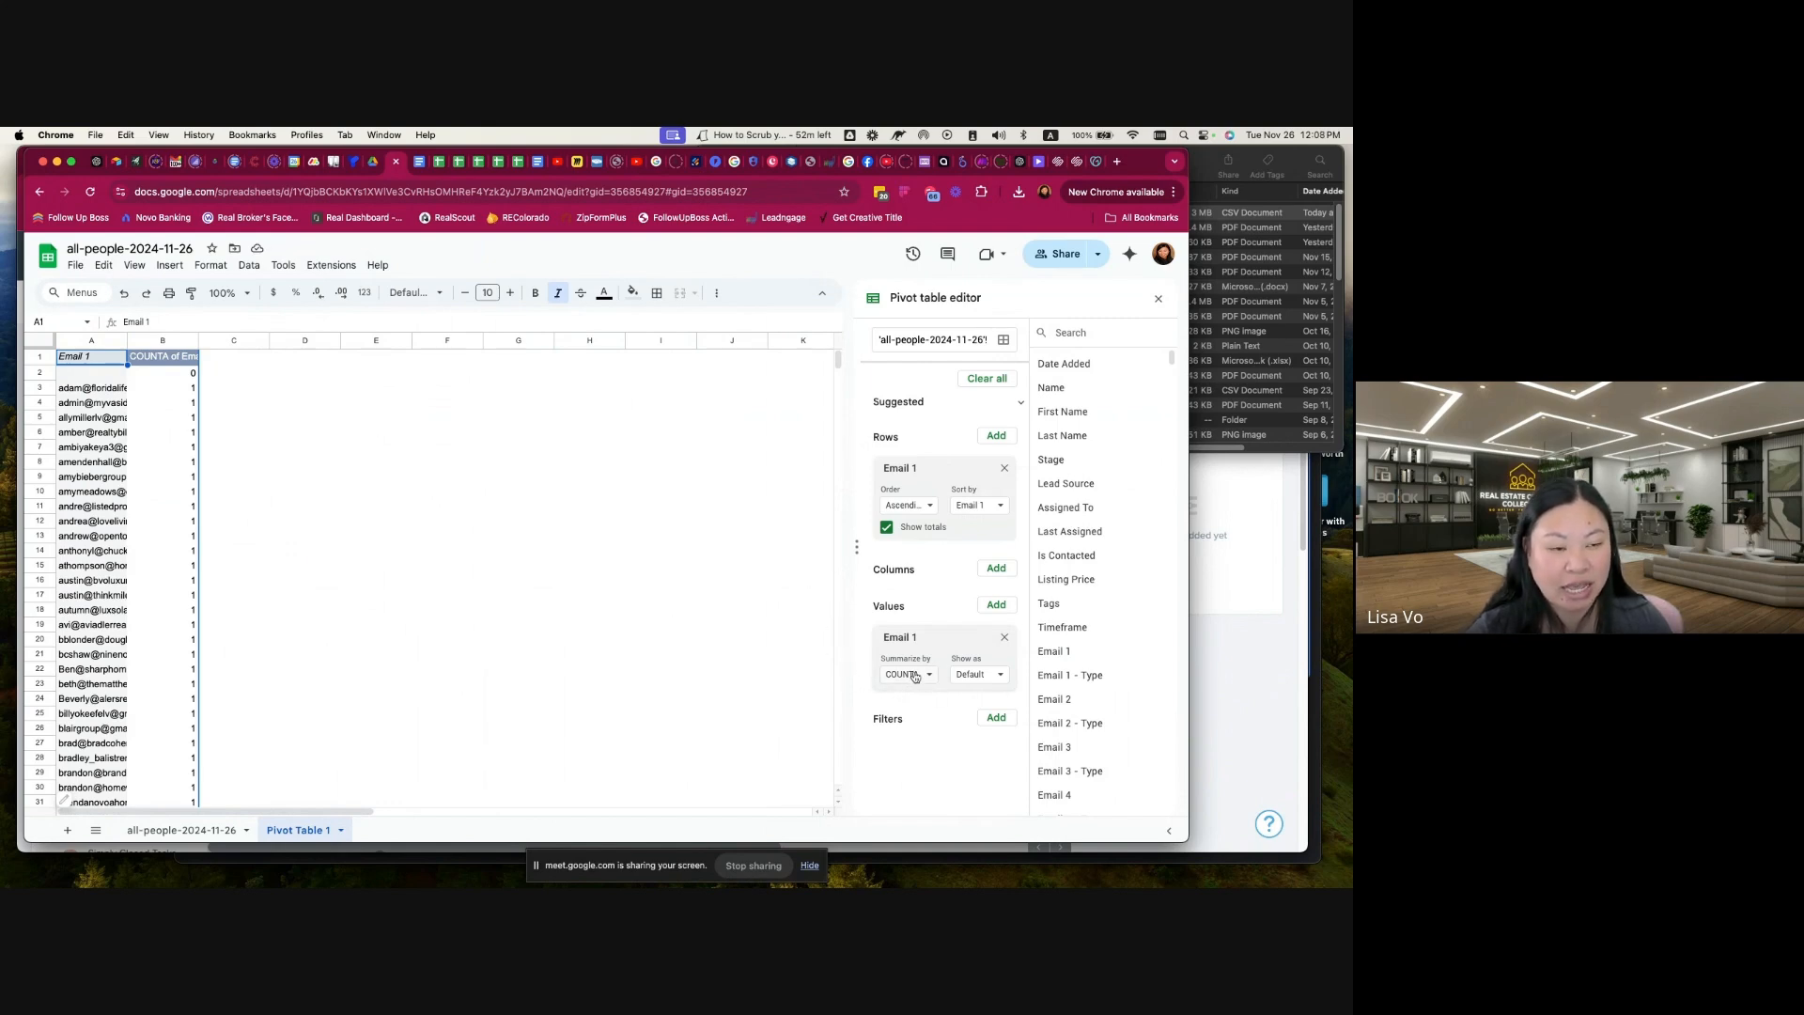
Step: Fit column A of the pivot table to the email addresses and check the counts for duplicates
scroll(182, 462, "down", 10)
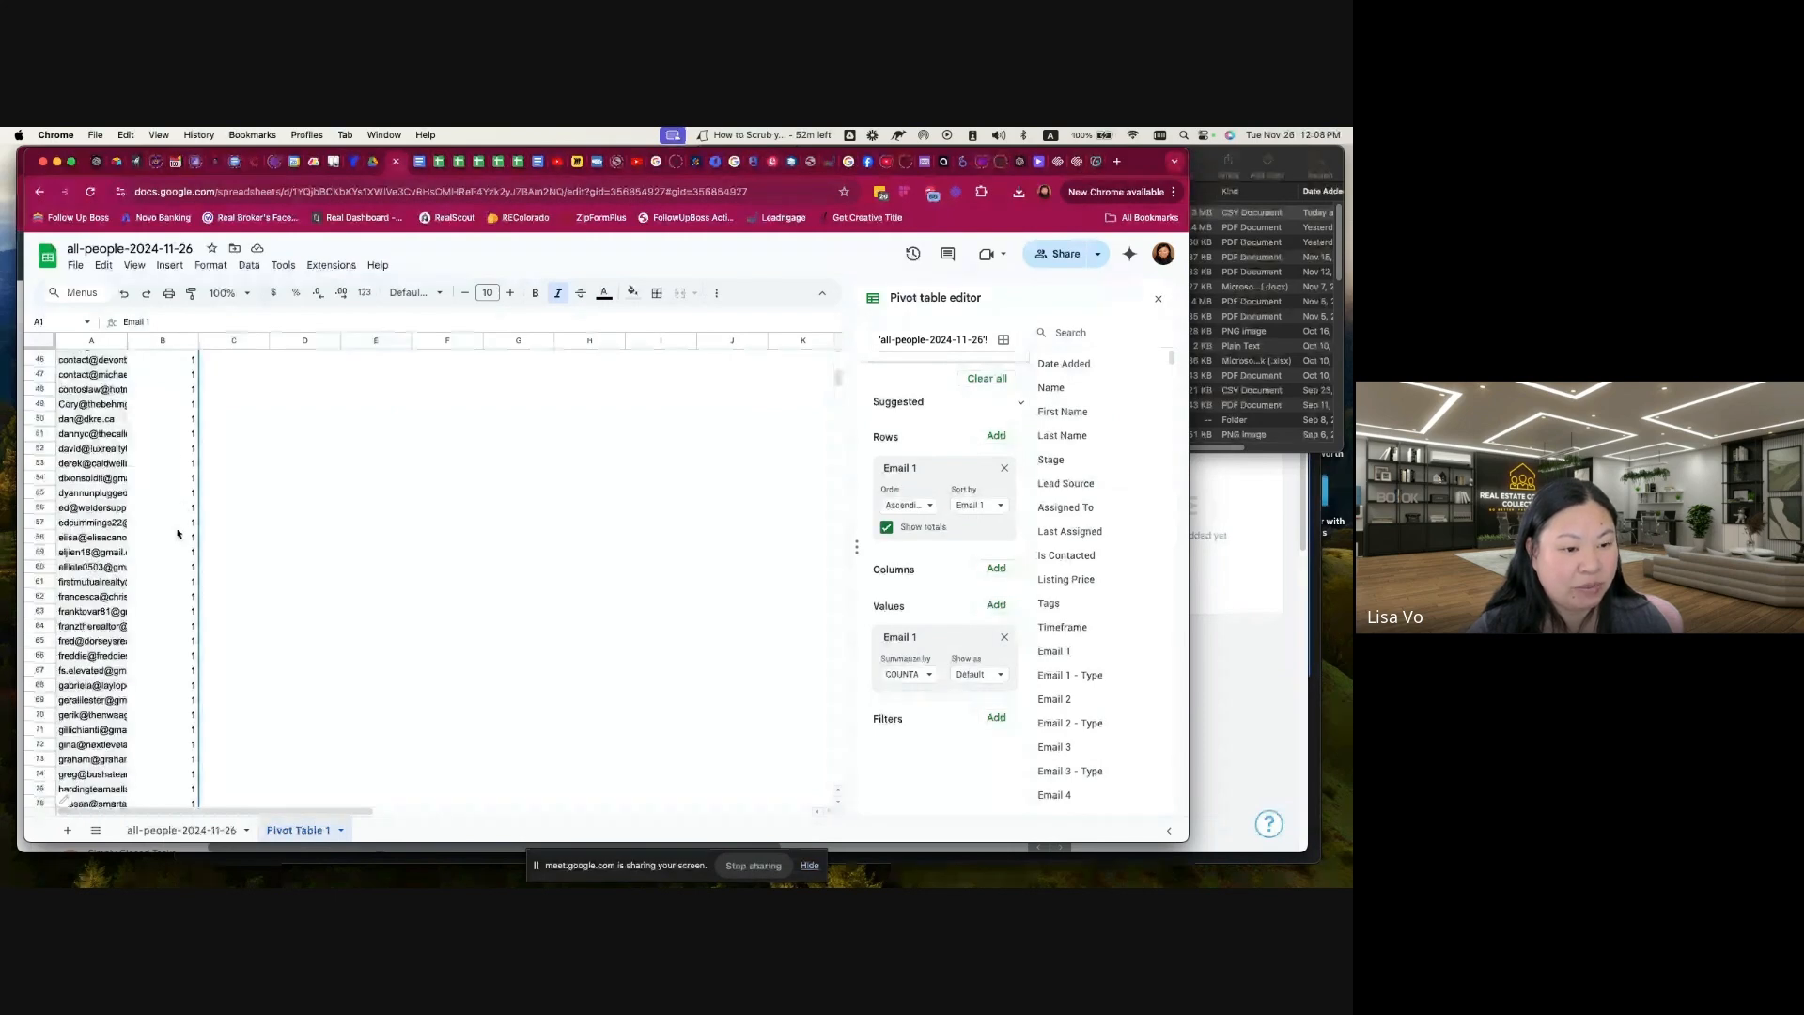
scroll(175, 534, "up", 10)
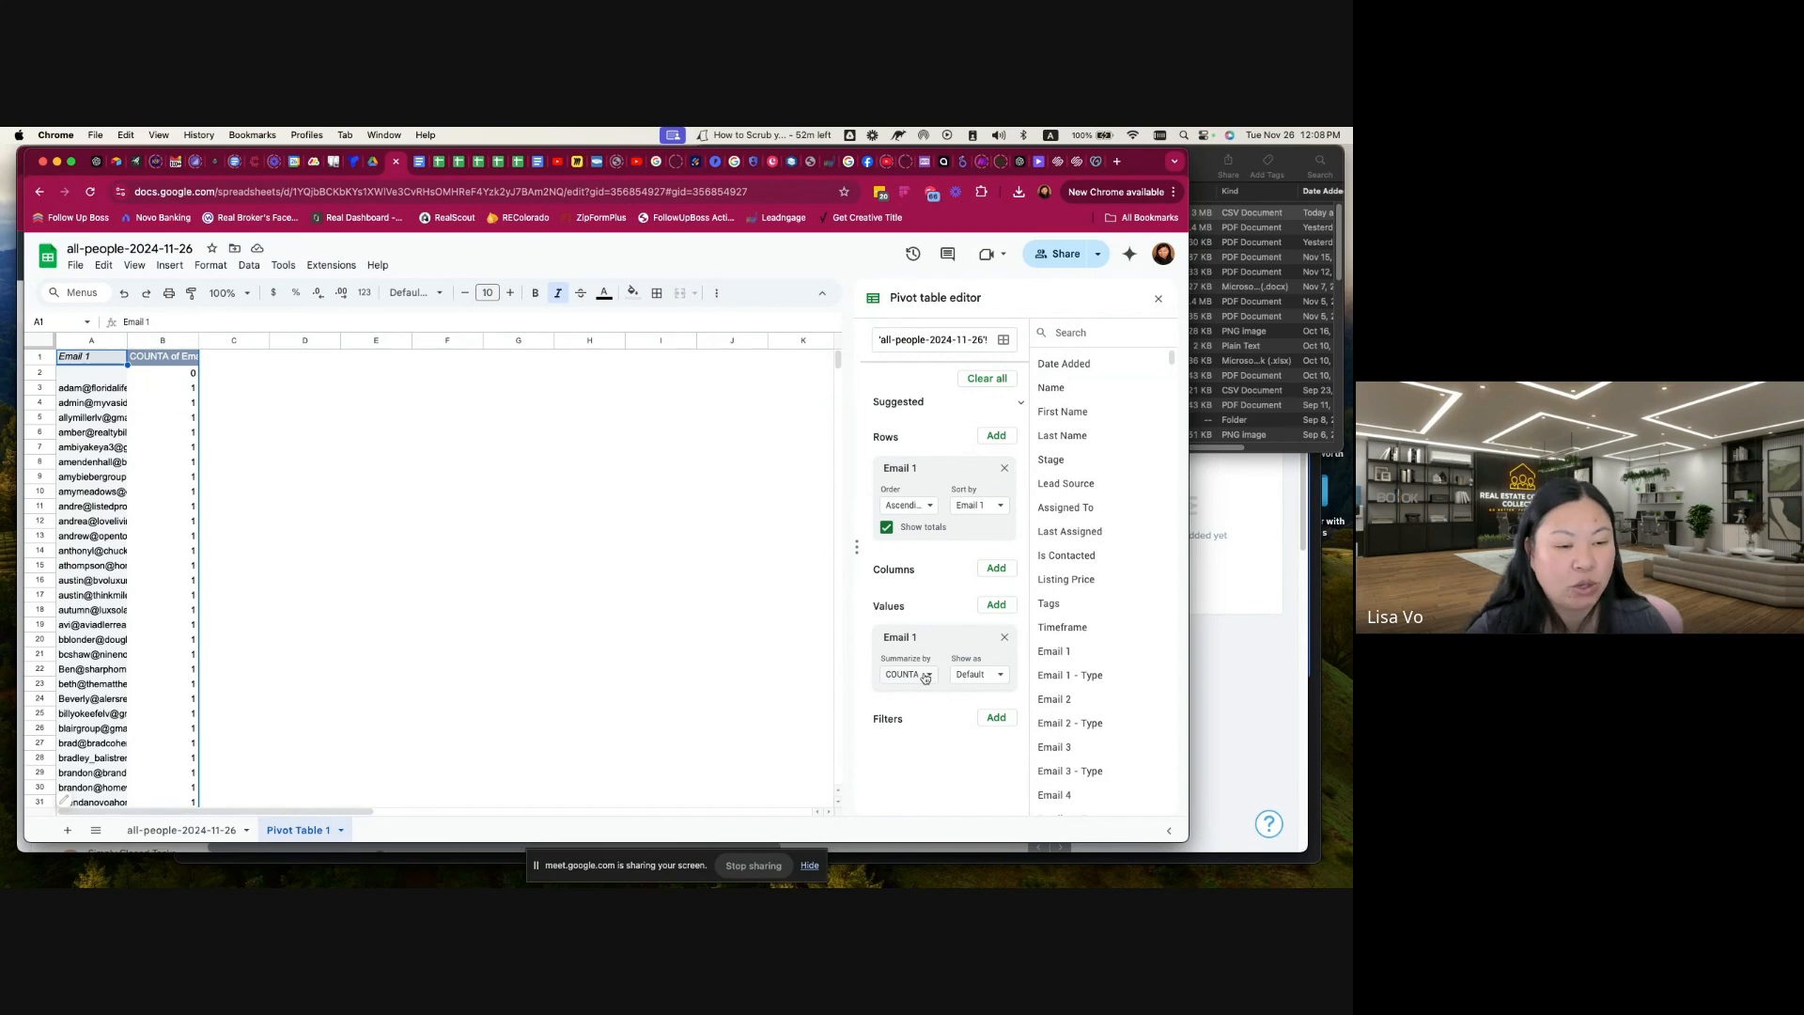
double_click(128, 340)
scroll(126, 584, "down", 20)
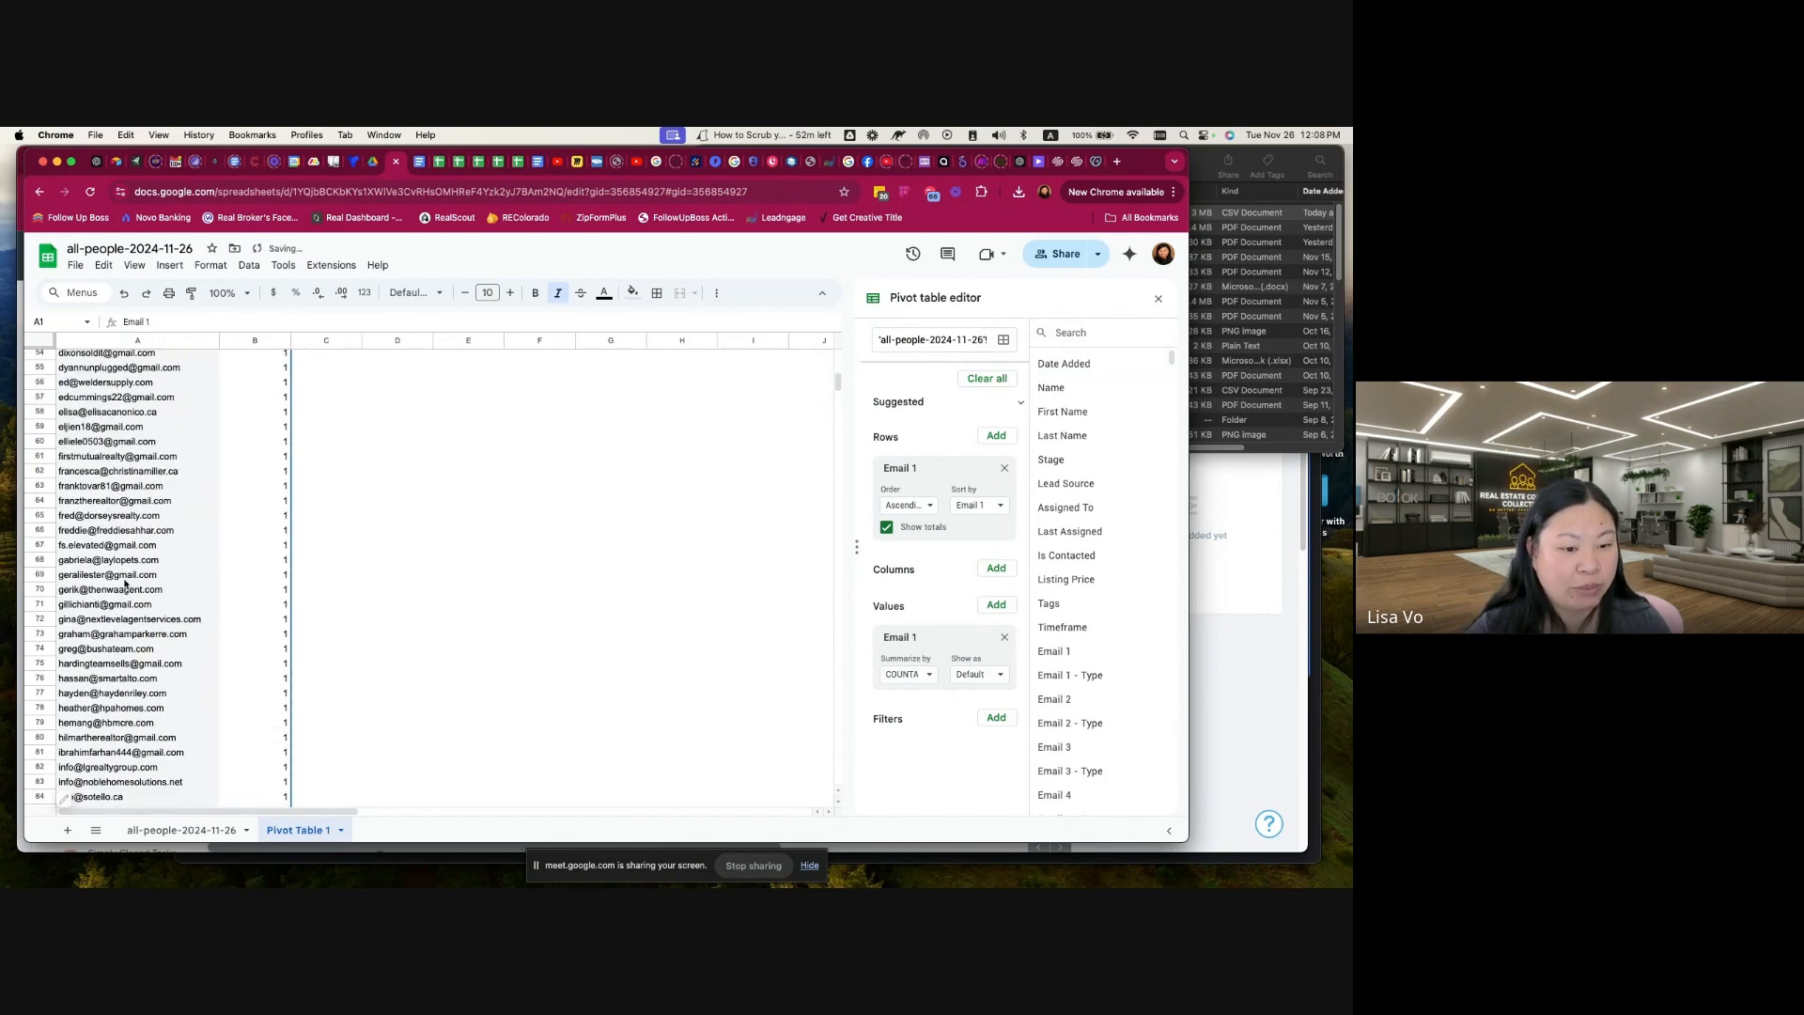
scroll(126, 584, "up", 20)
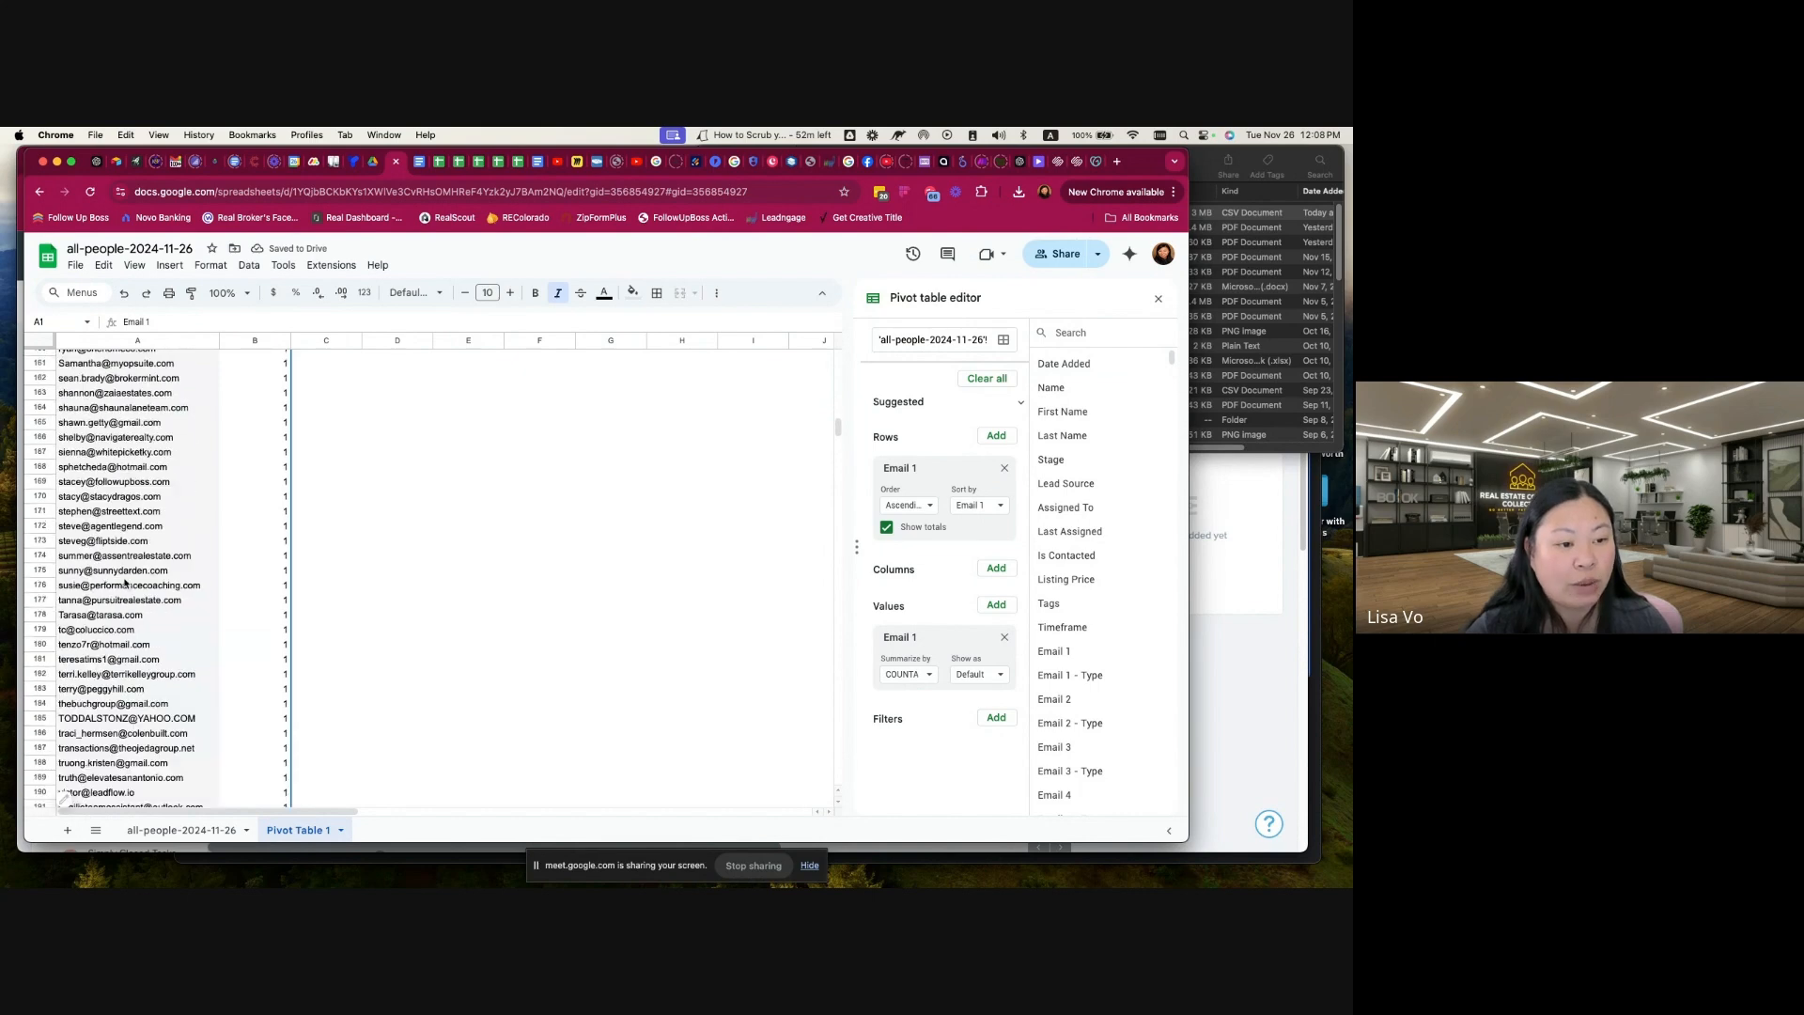
Step: Copy the email address in cell A11, search for it in Follow Up Boss, and clear the search
left_click(115, 509)
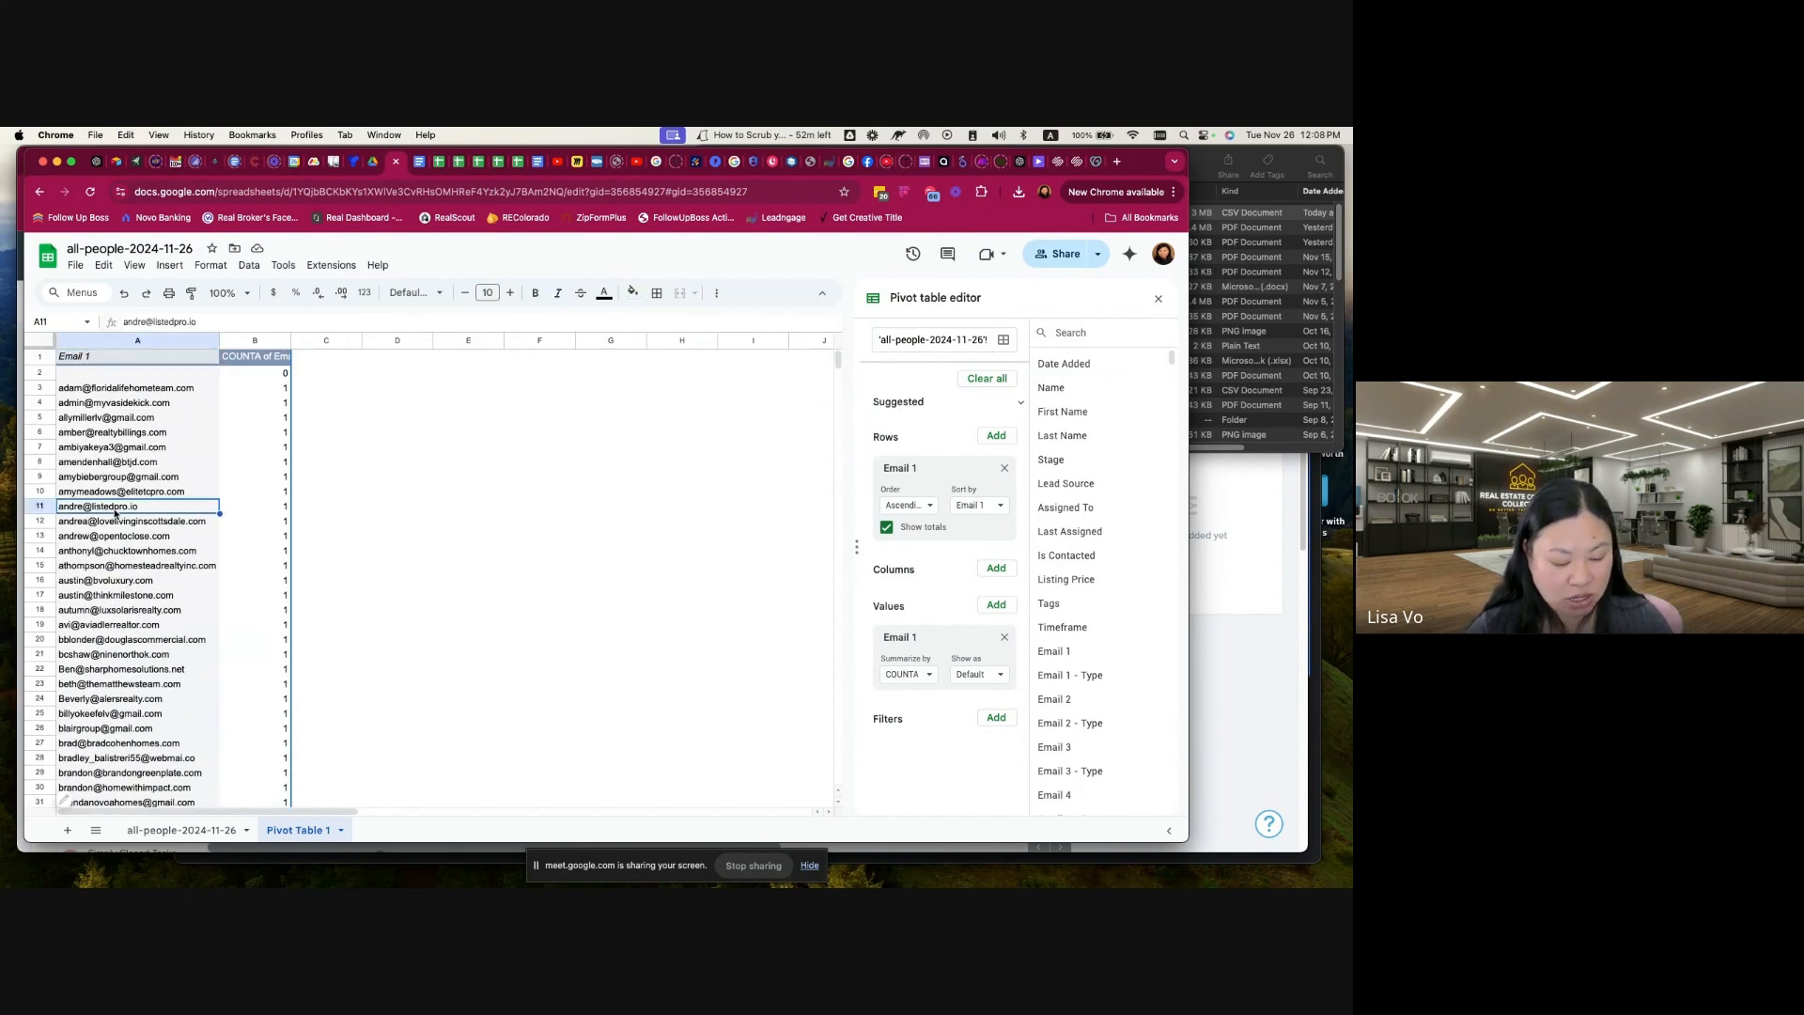
key("ctrl+c")
left_click(465, 565)
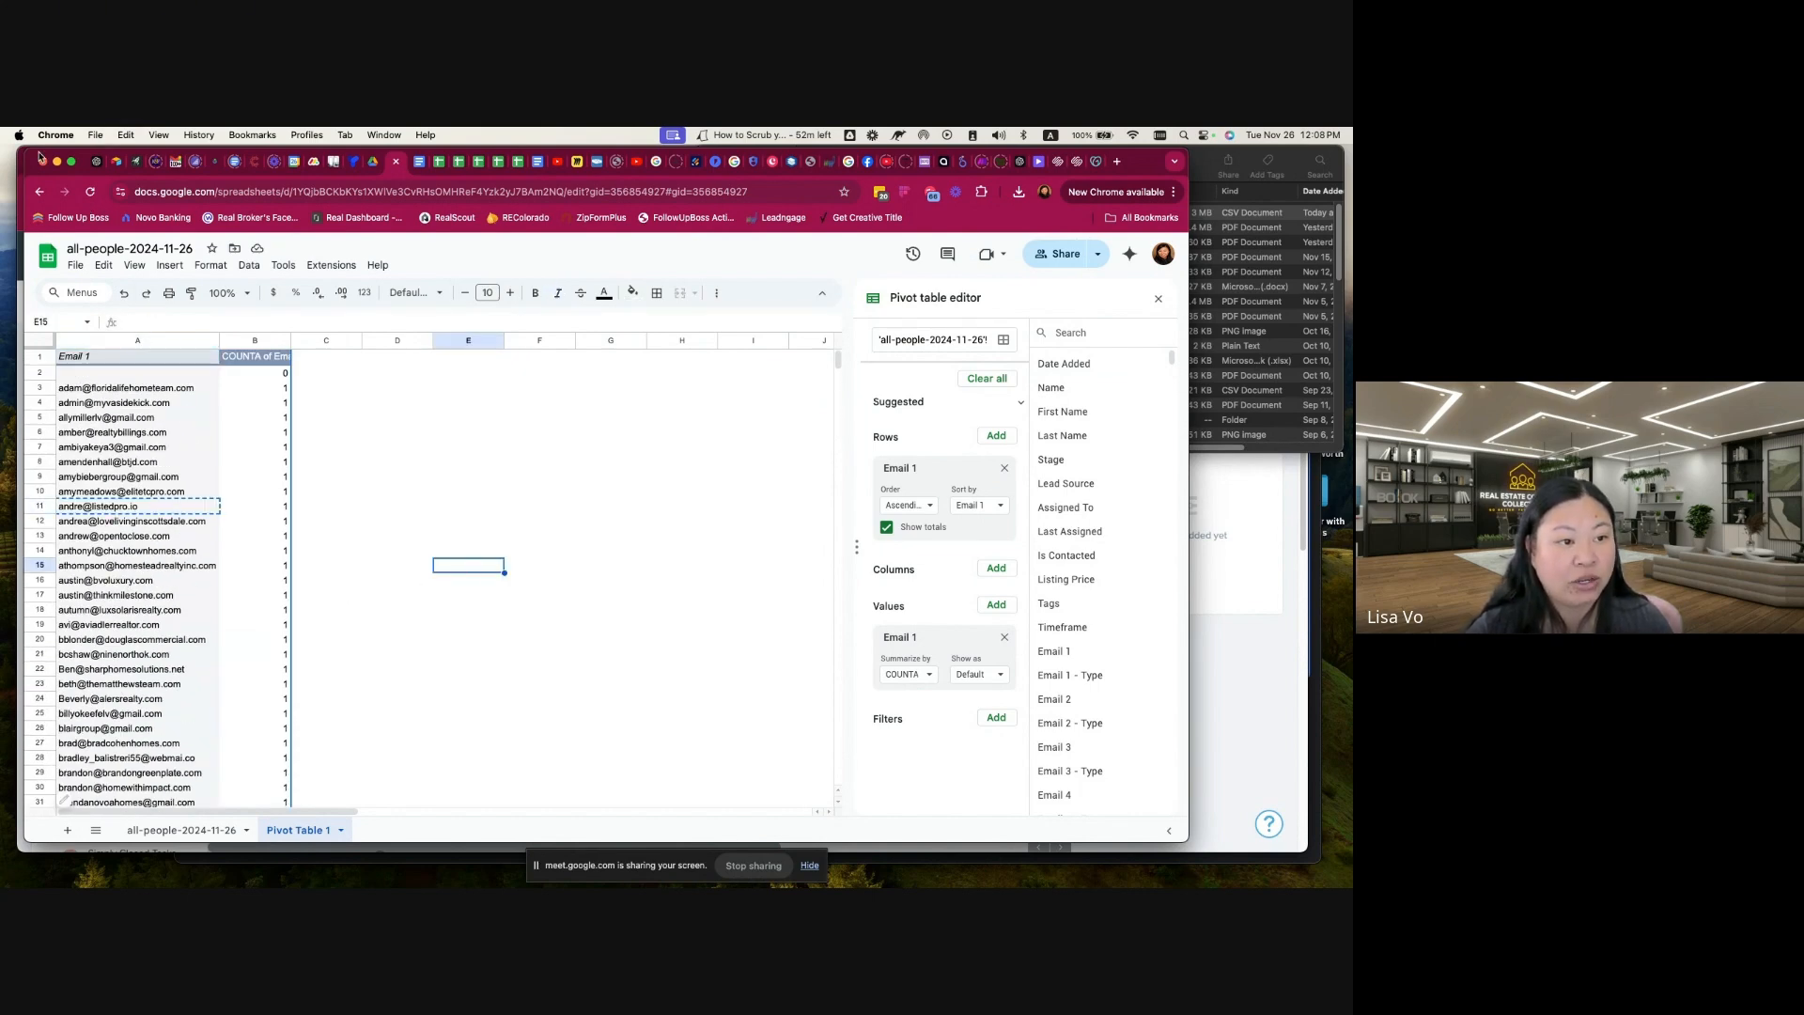
left_click_drag(25, 149, 142, 162)
left_click(112, 385)
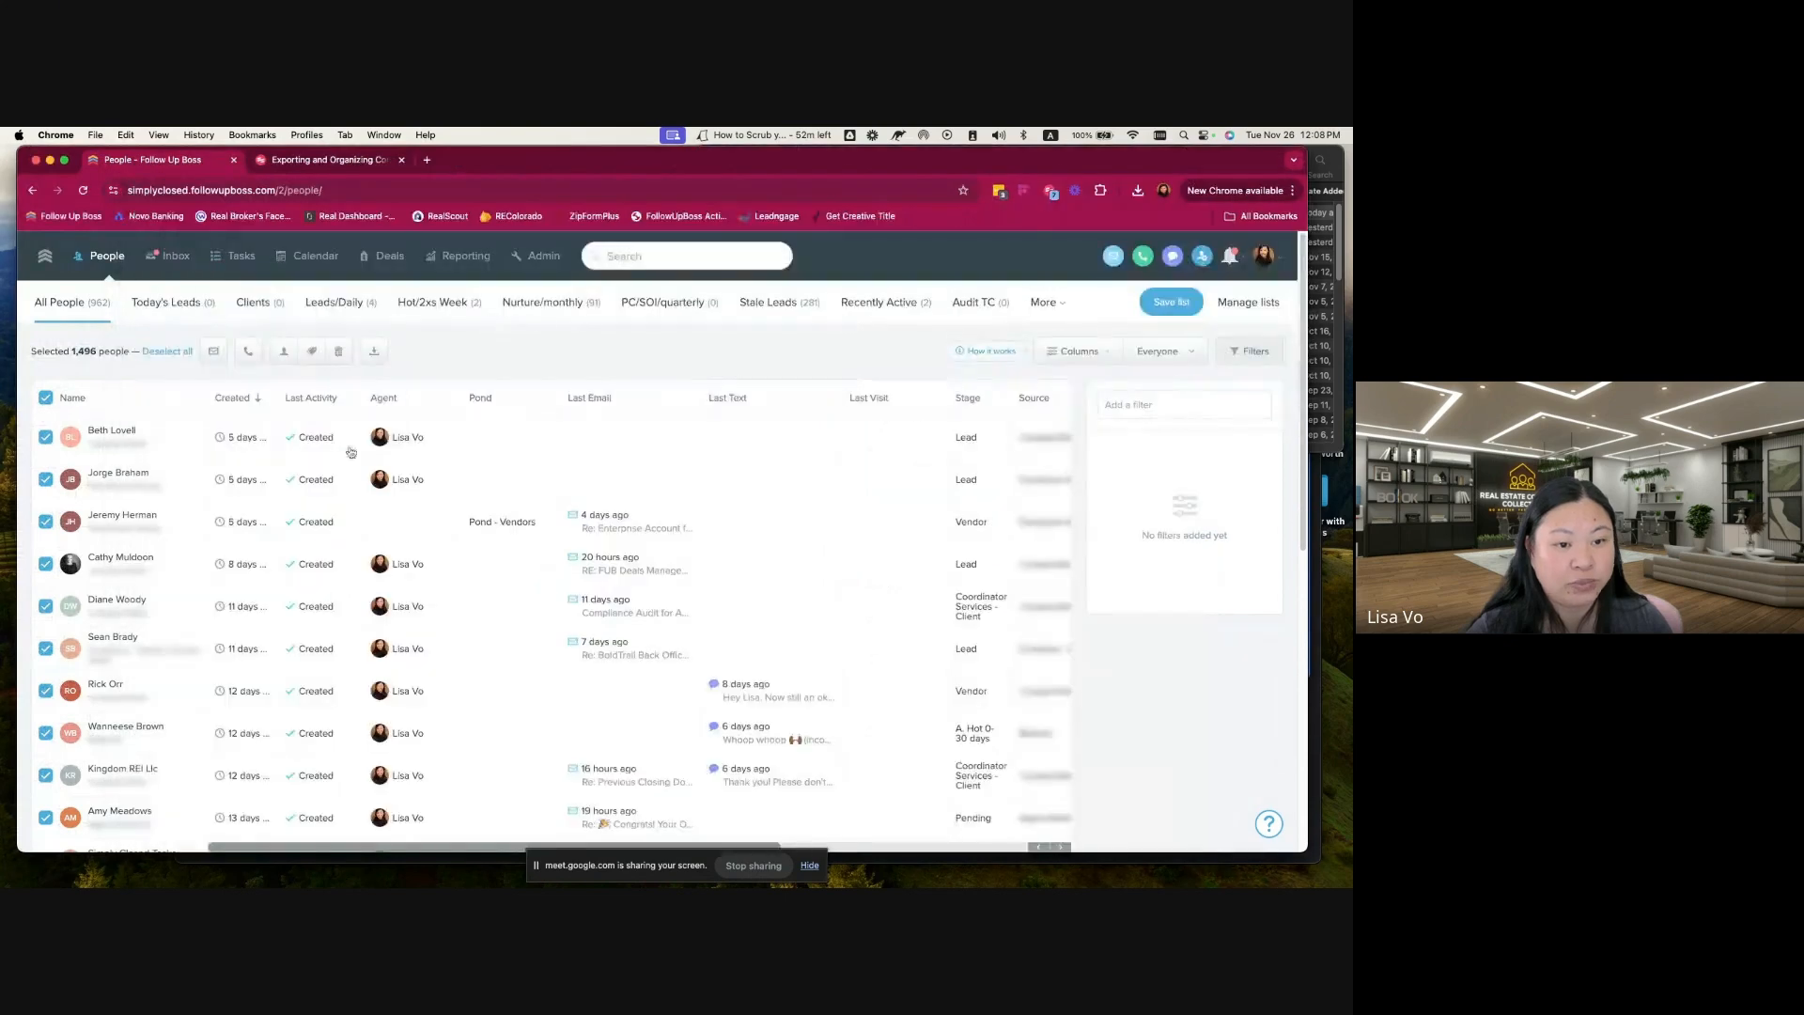
left_click(632, 253)
key("cmd+v")
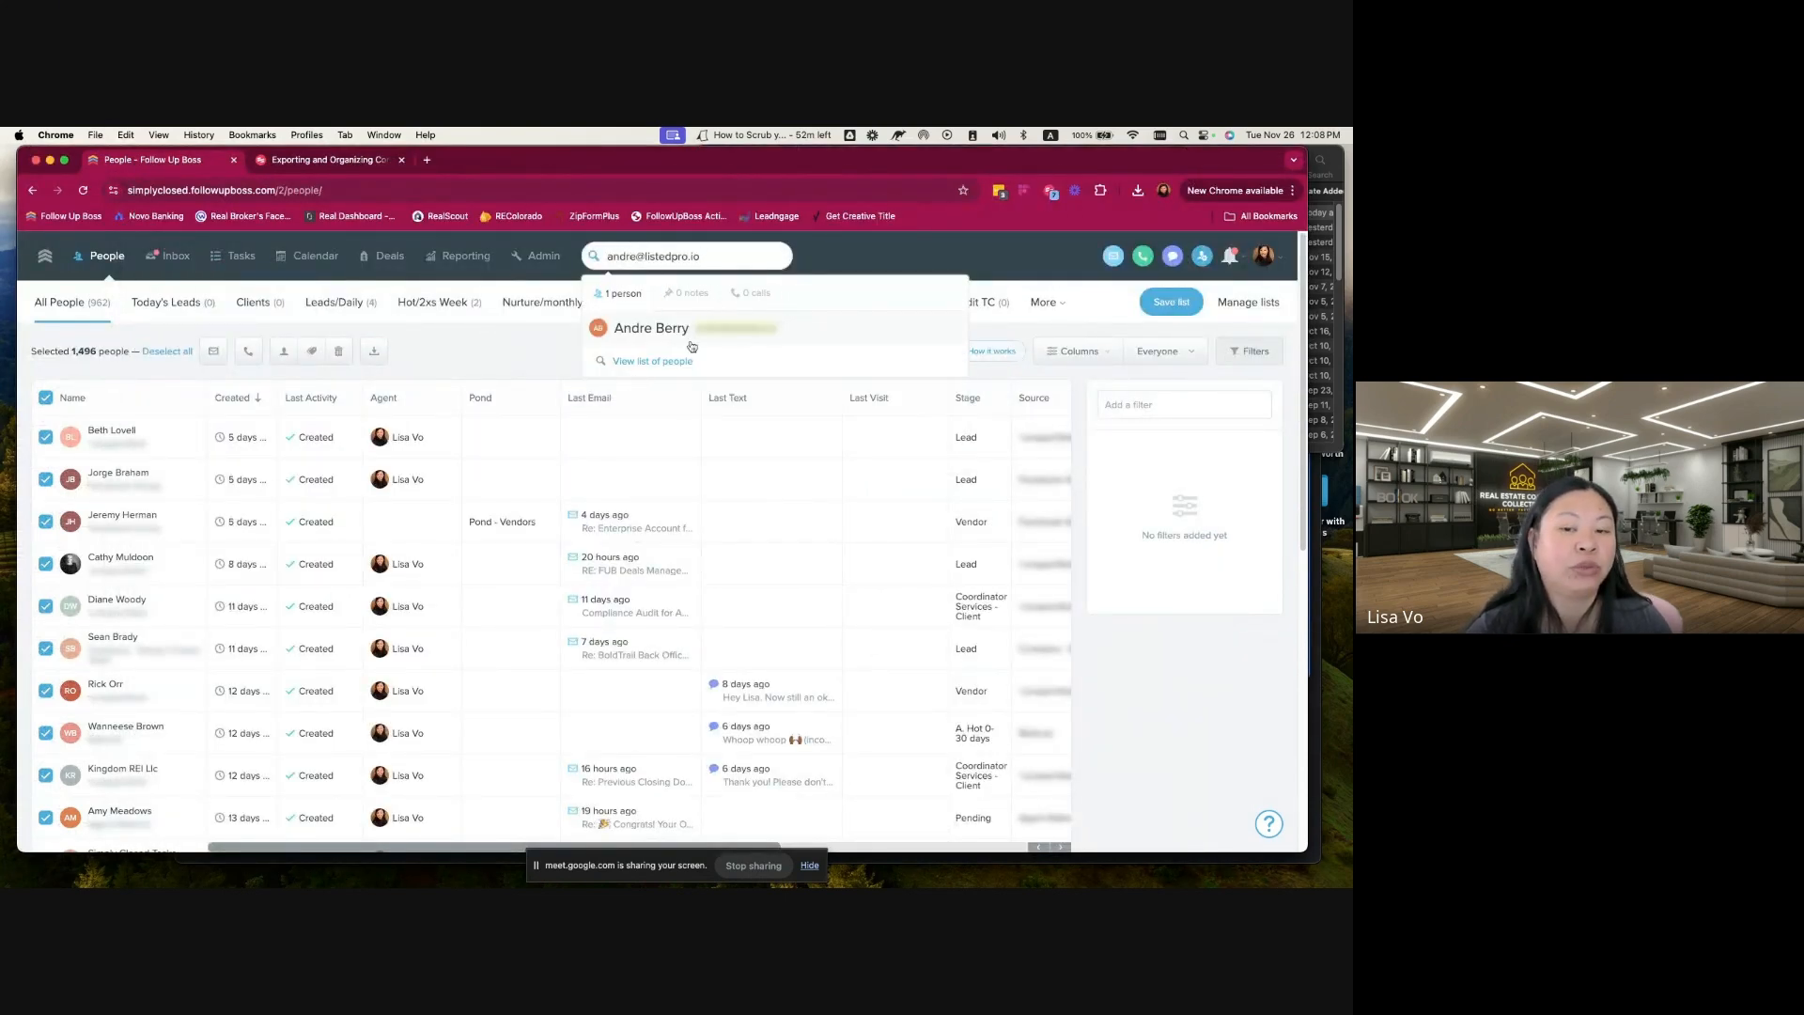
left_click(715, 265)
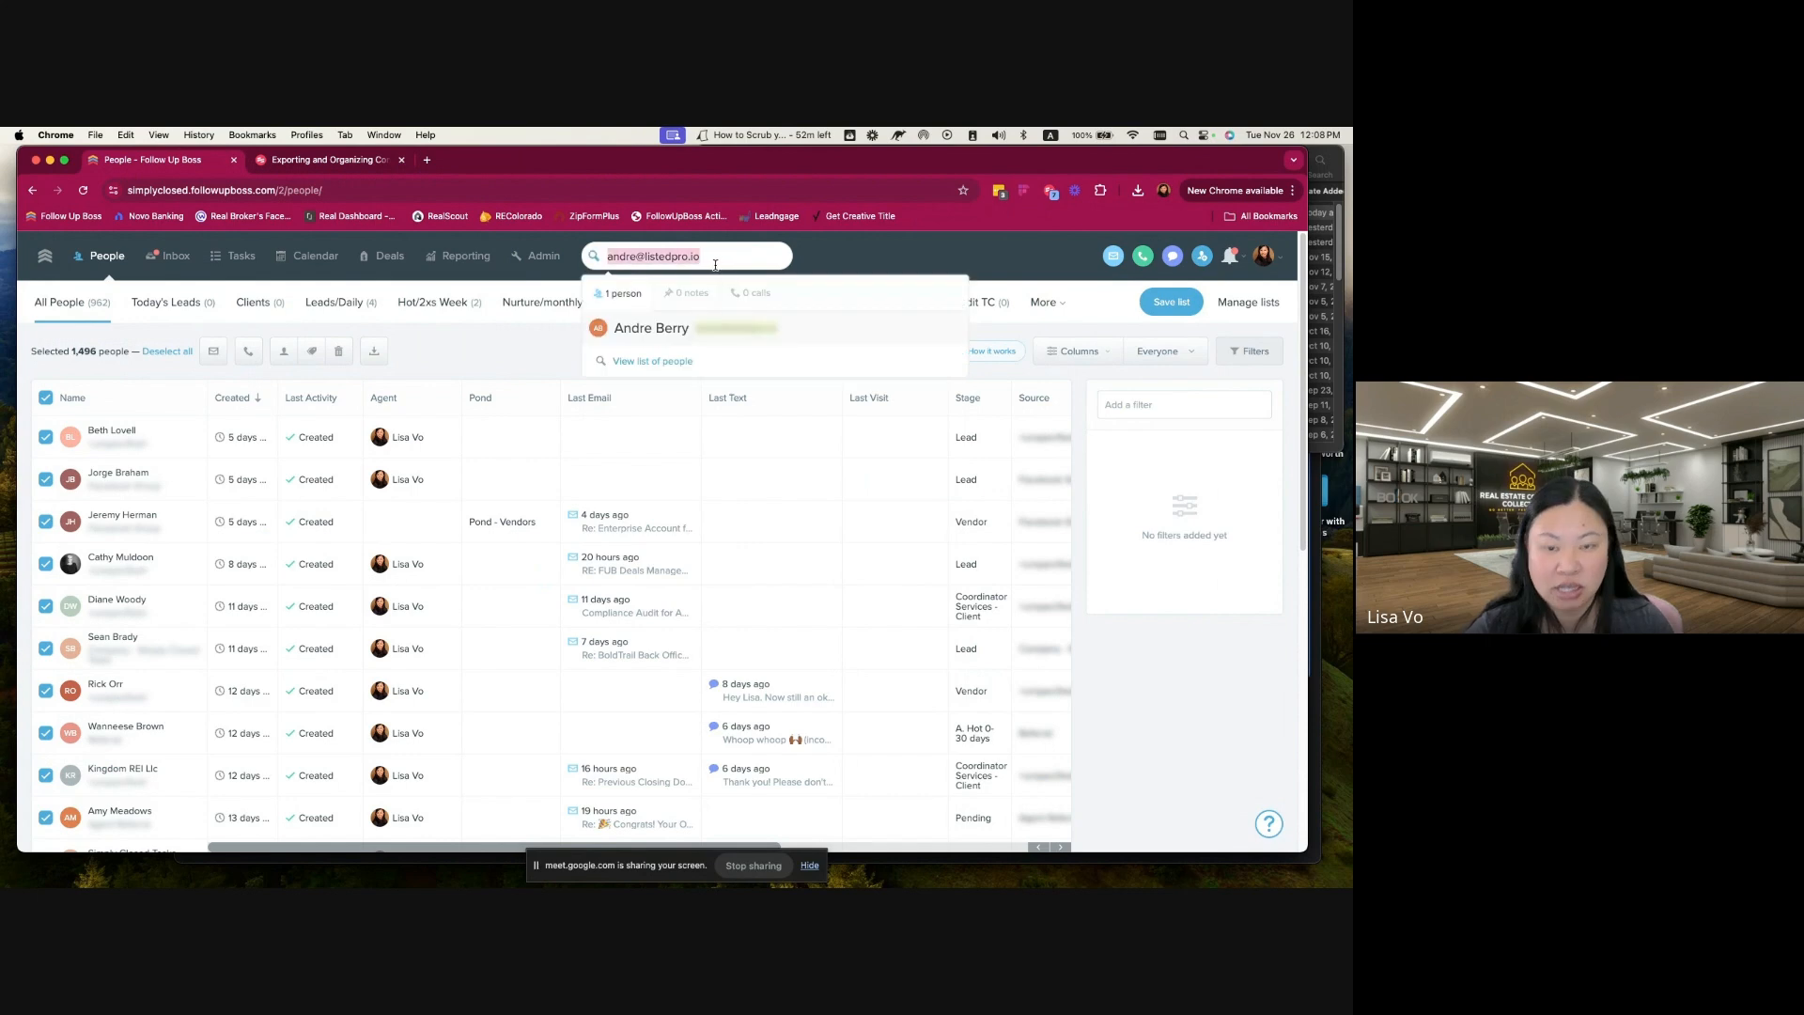
key("BackSpace")
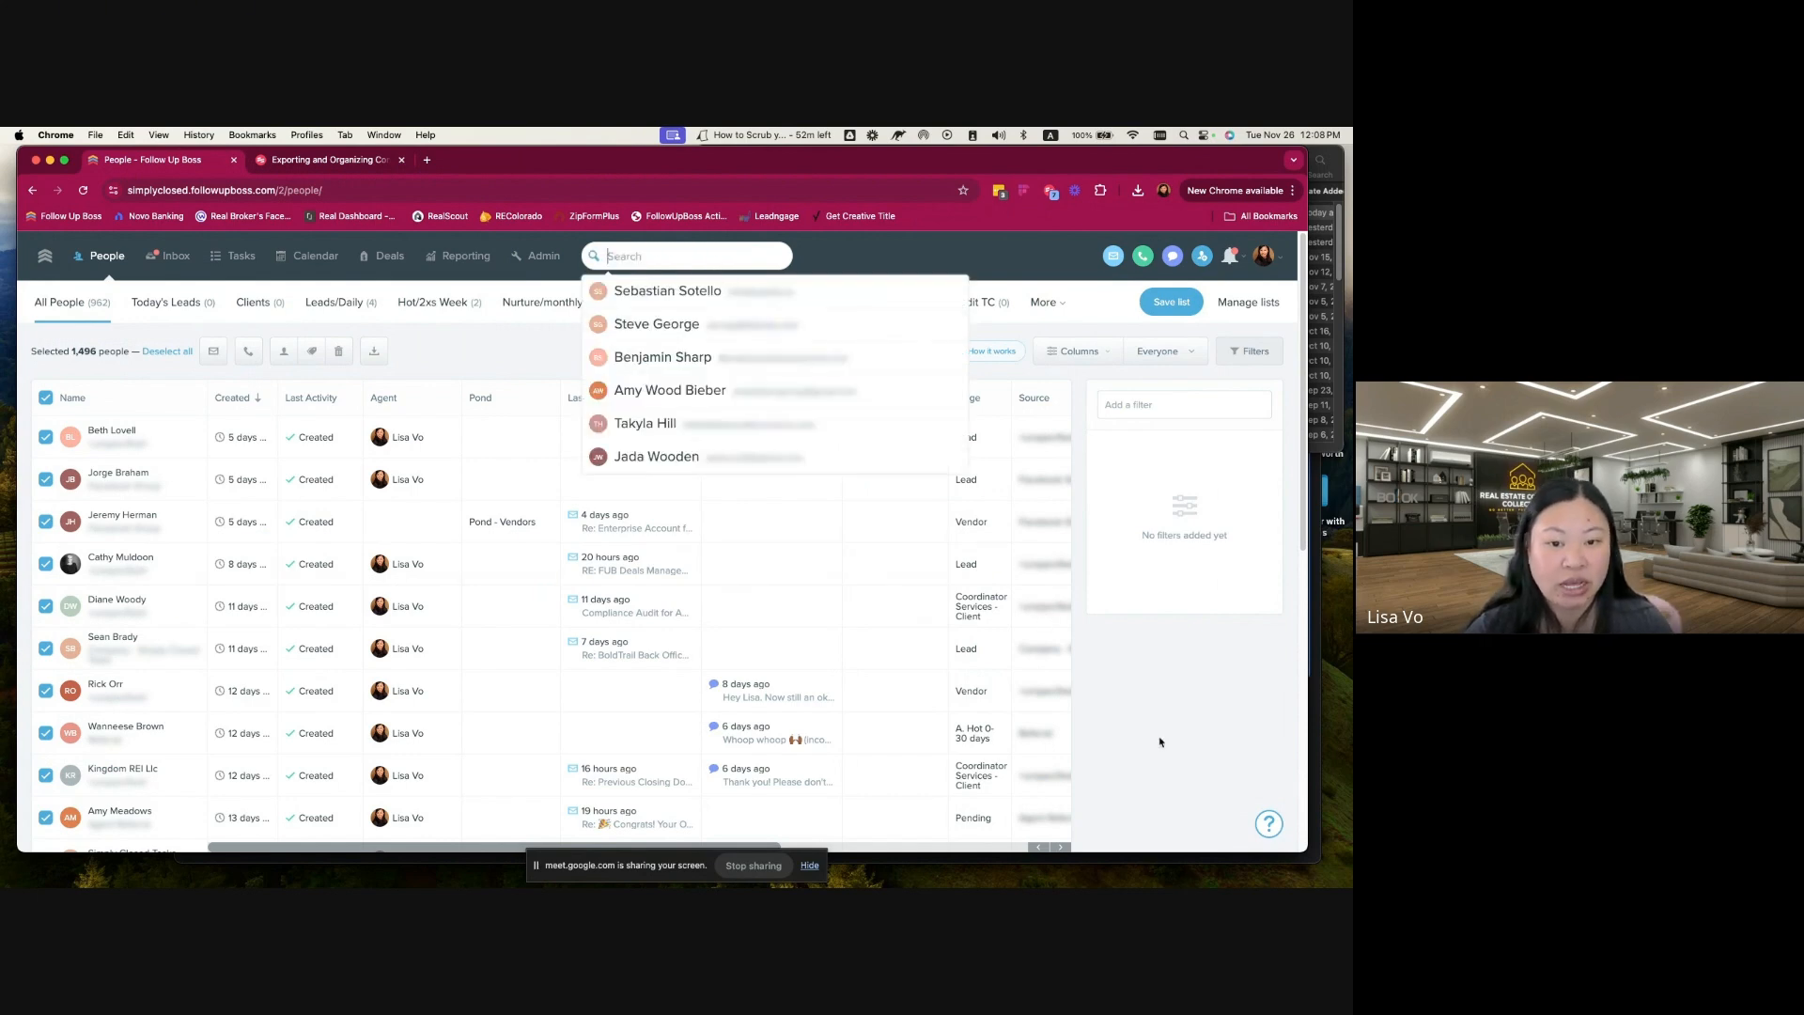
left_click(1198, 730)
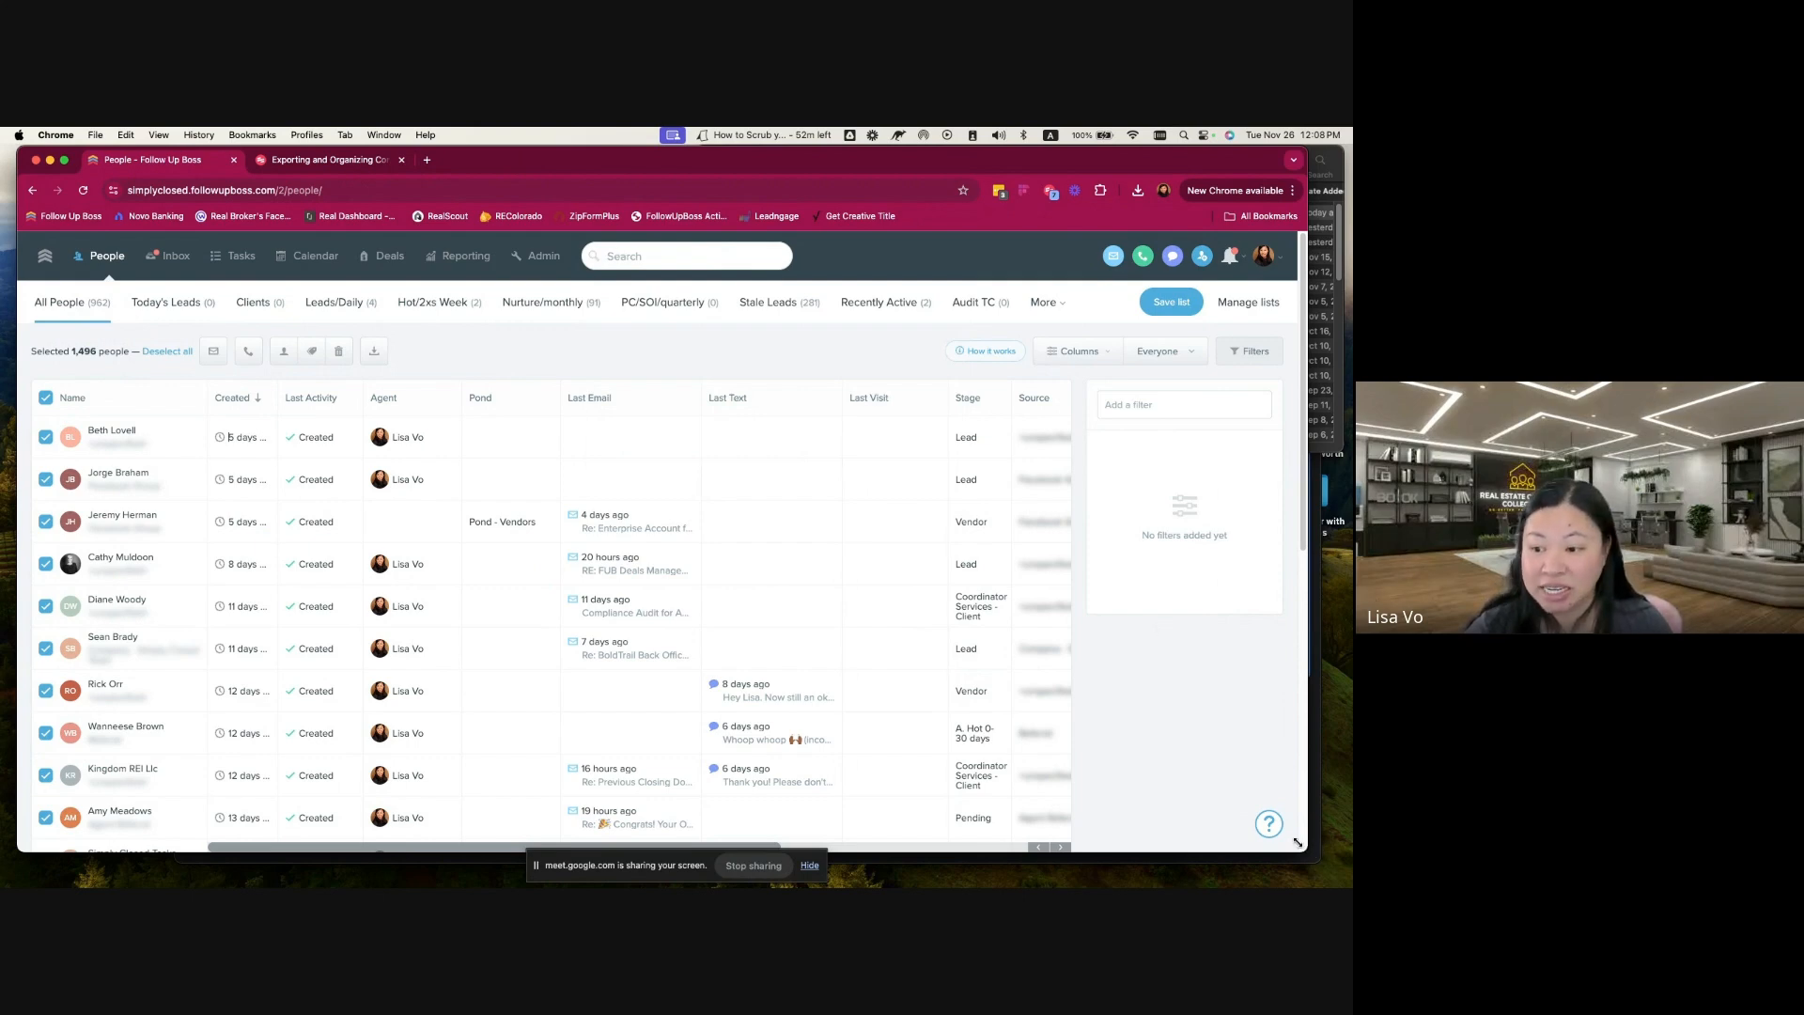
Step: Shrink and reposition the Follow Up Boss window, and switch back to the pivot table in the all-people-2024-11-26 spreadsheet
left_click_drag(1298, 843, 1229, 830)
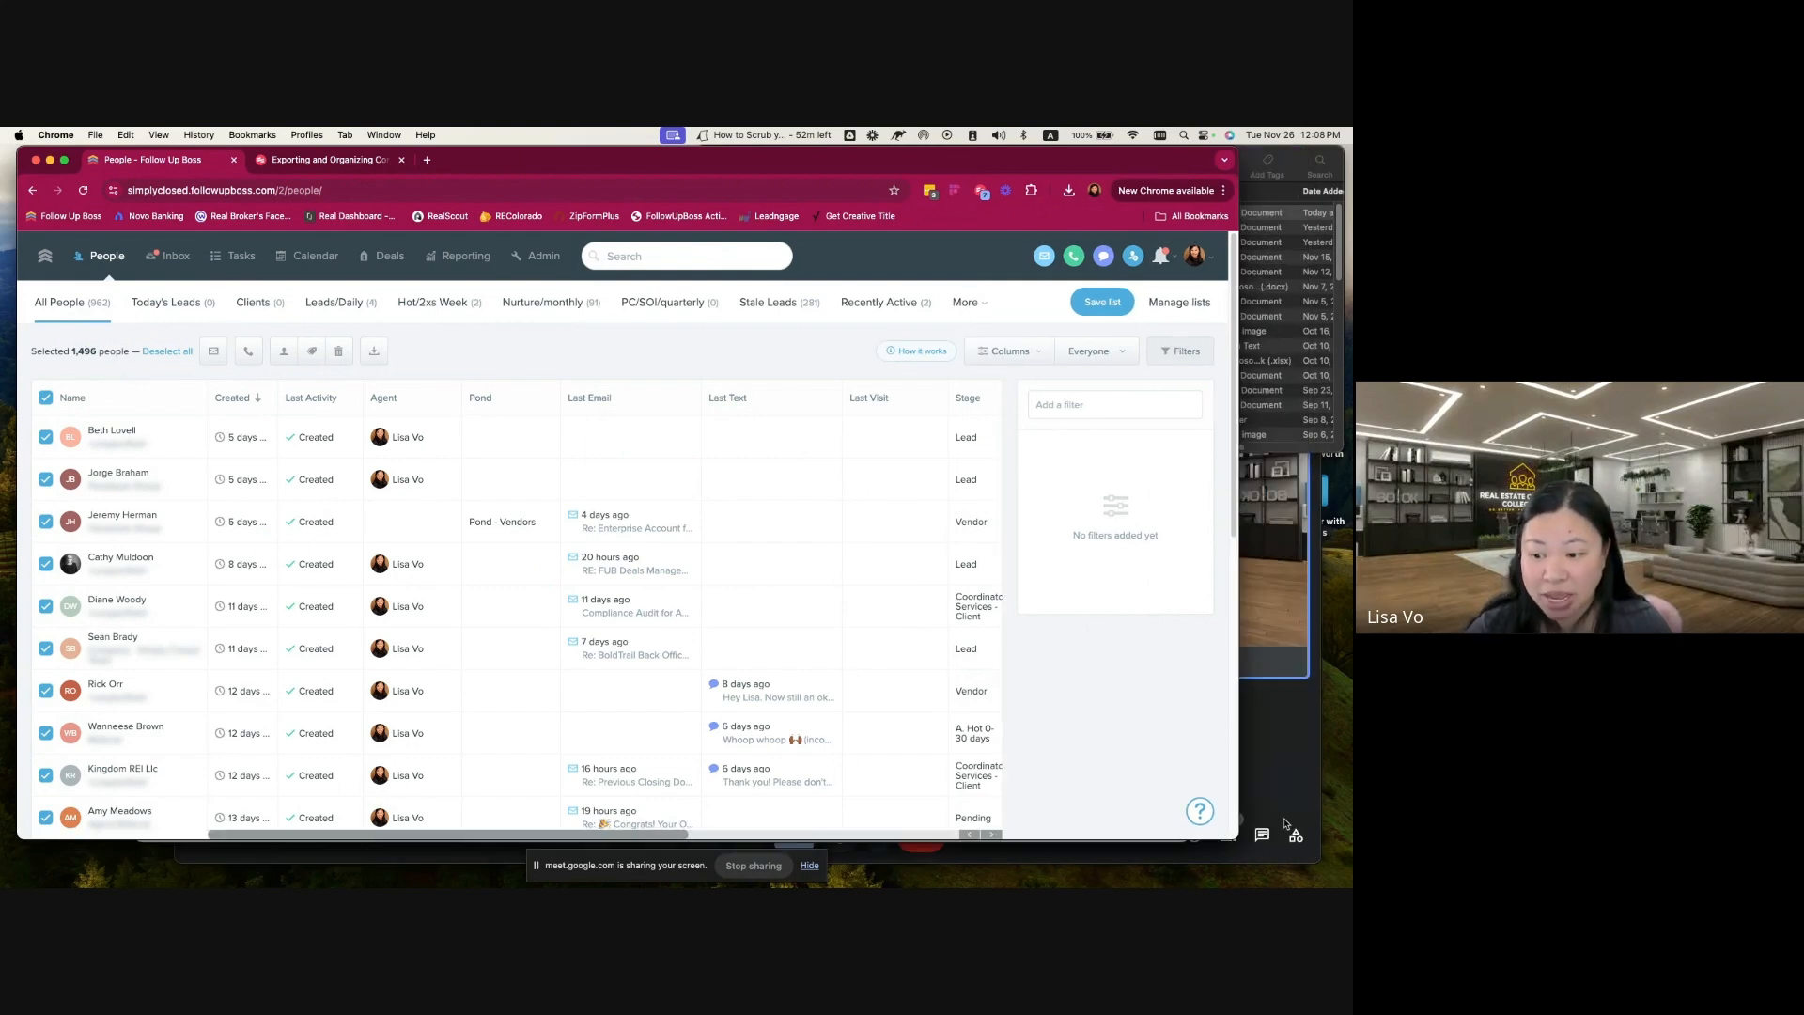
left_click(1272, 726)
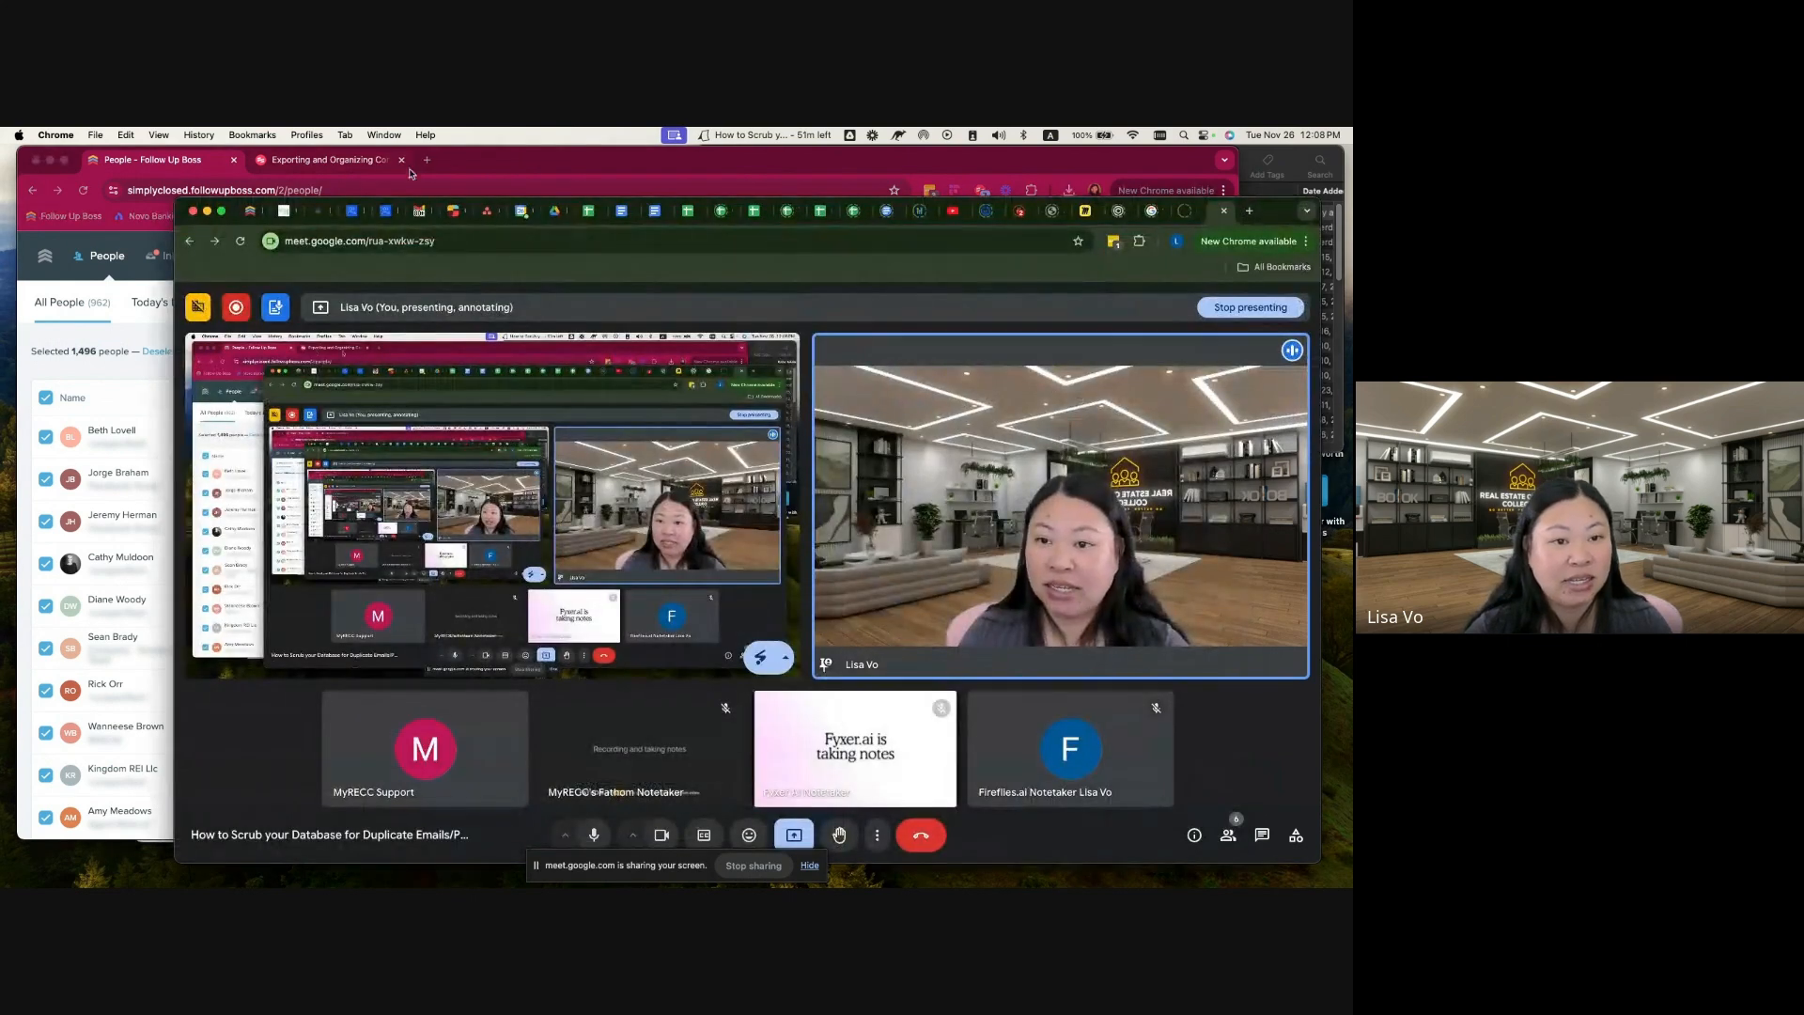
left_click_drag(581, 165, 584, 199)
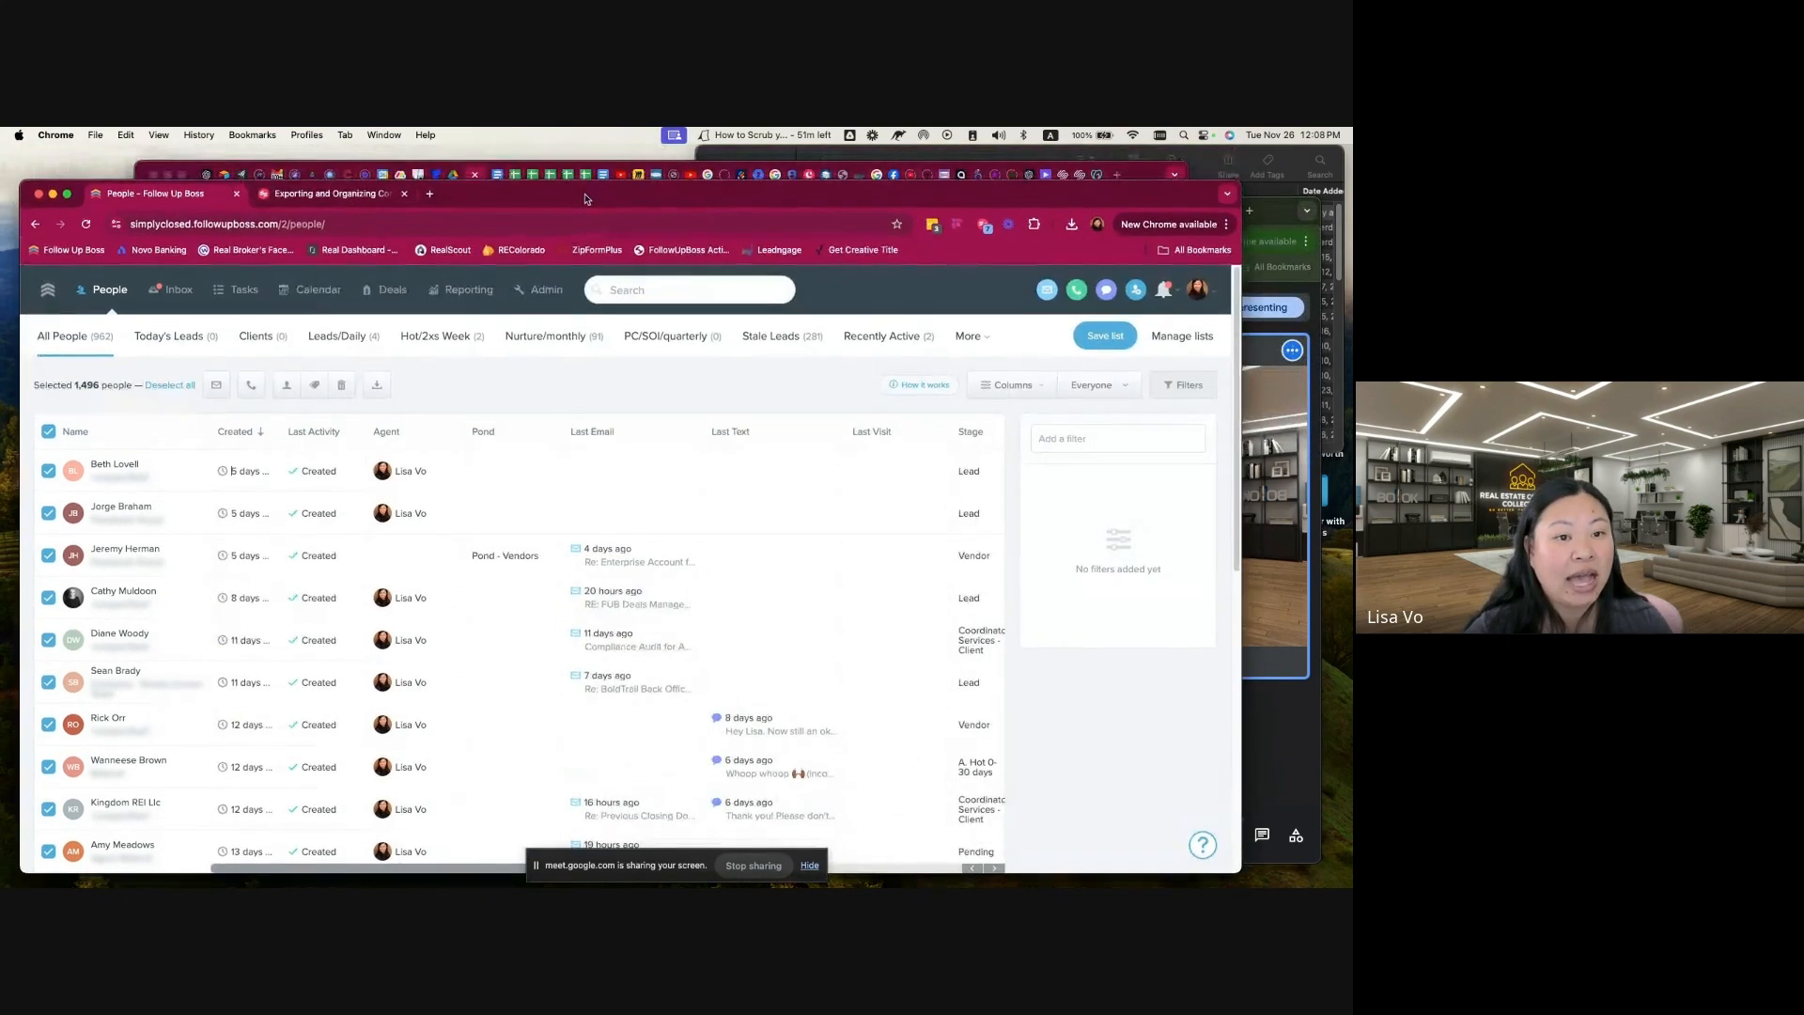
left_click(513, 178)
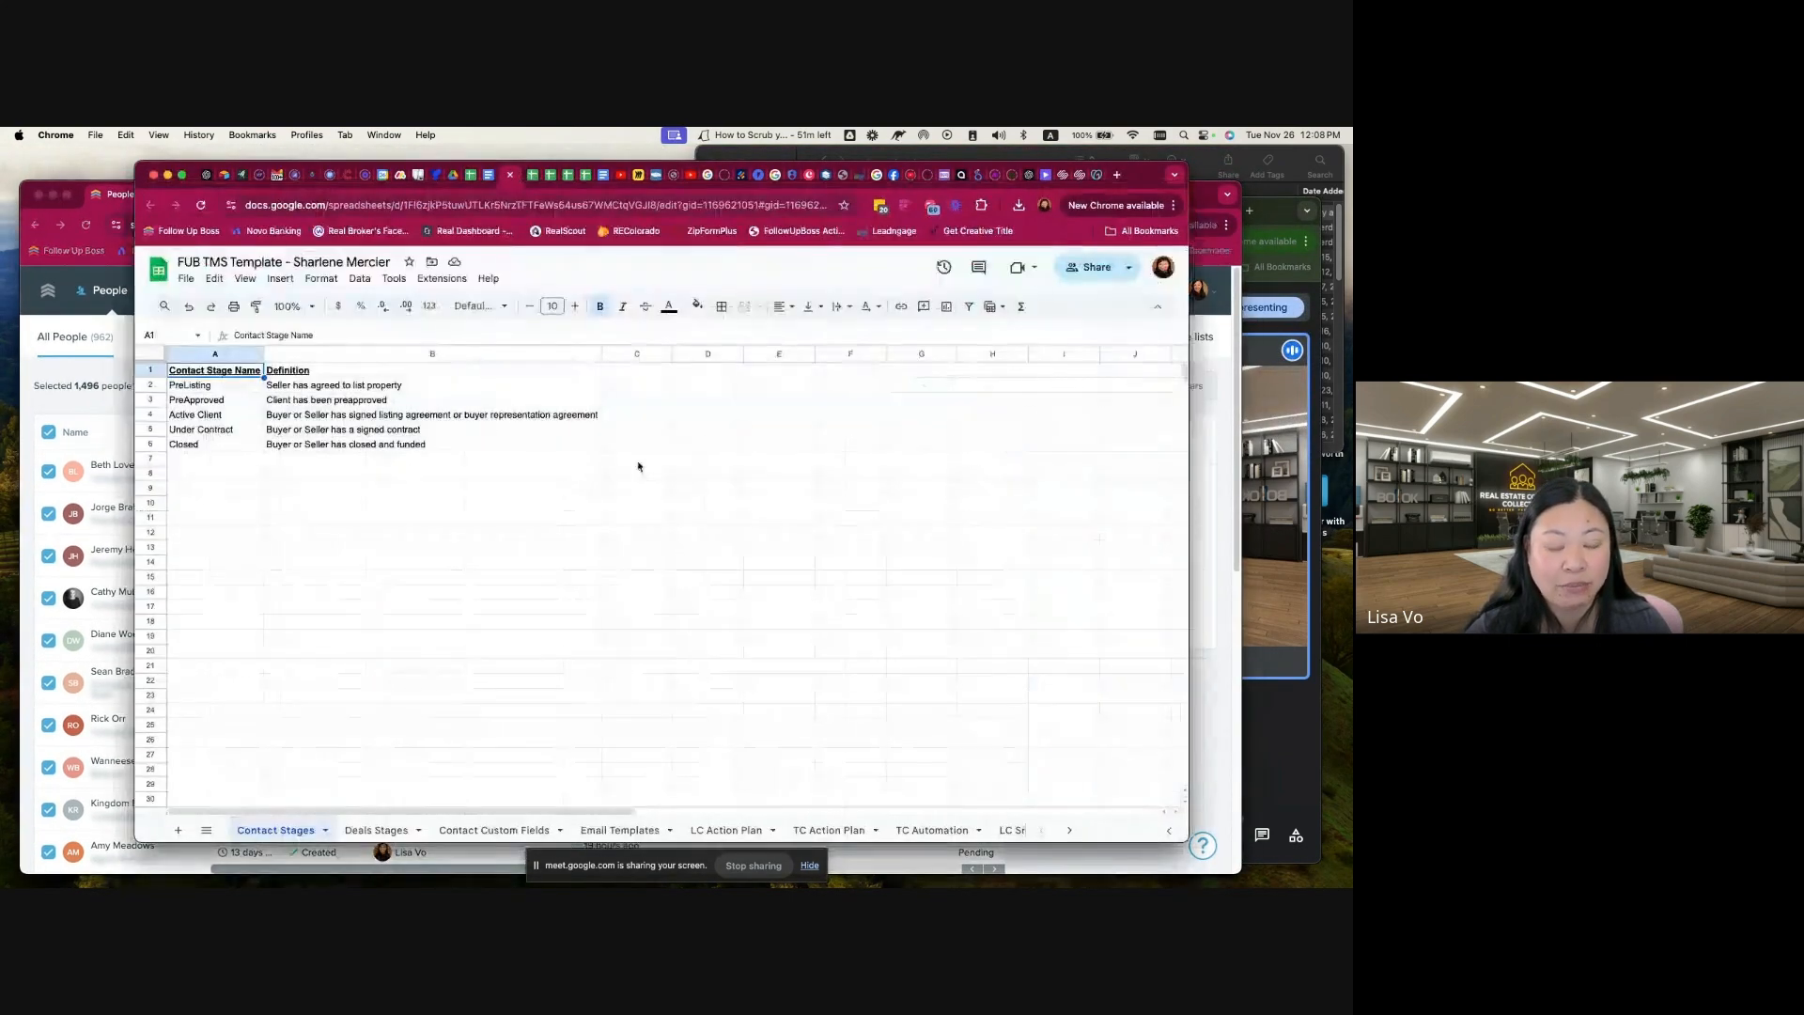
left_click(474, 176)
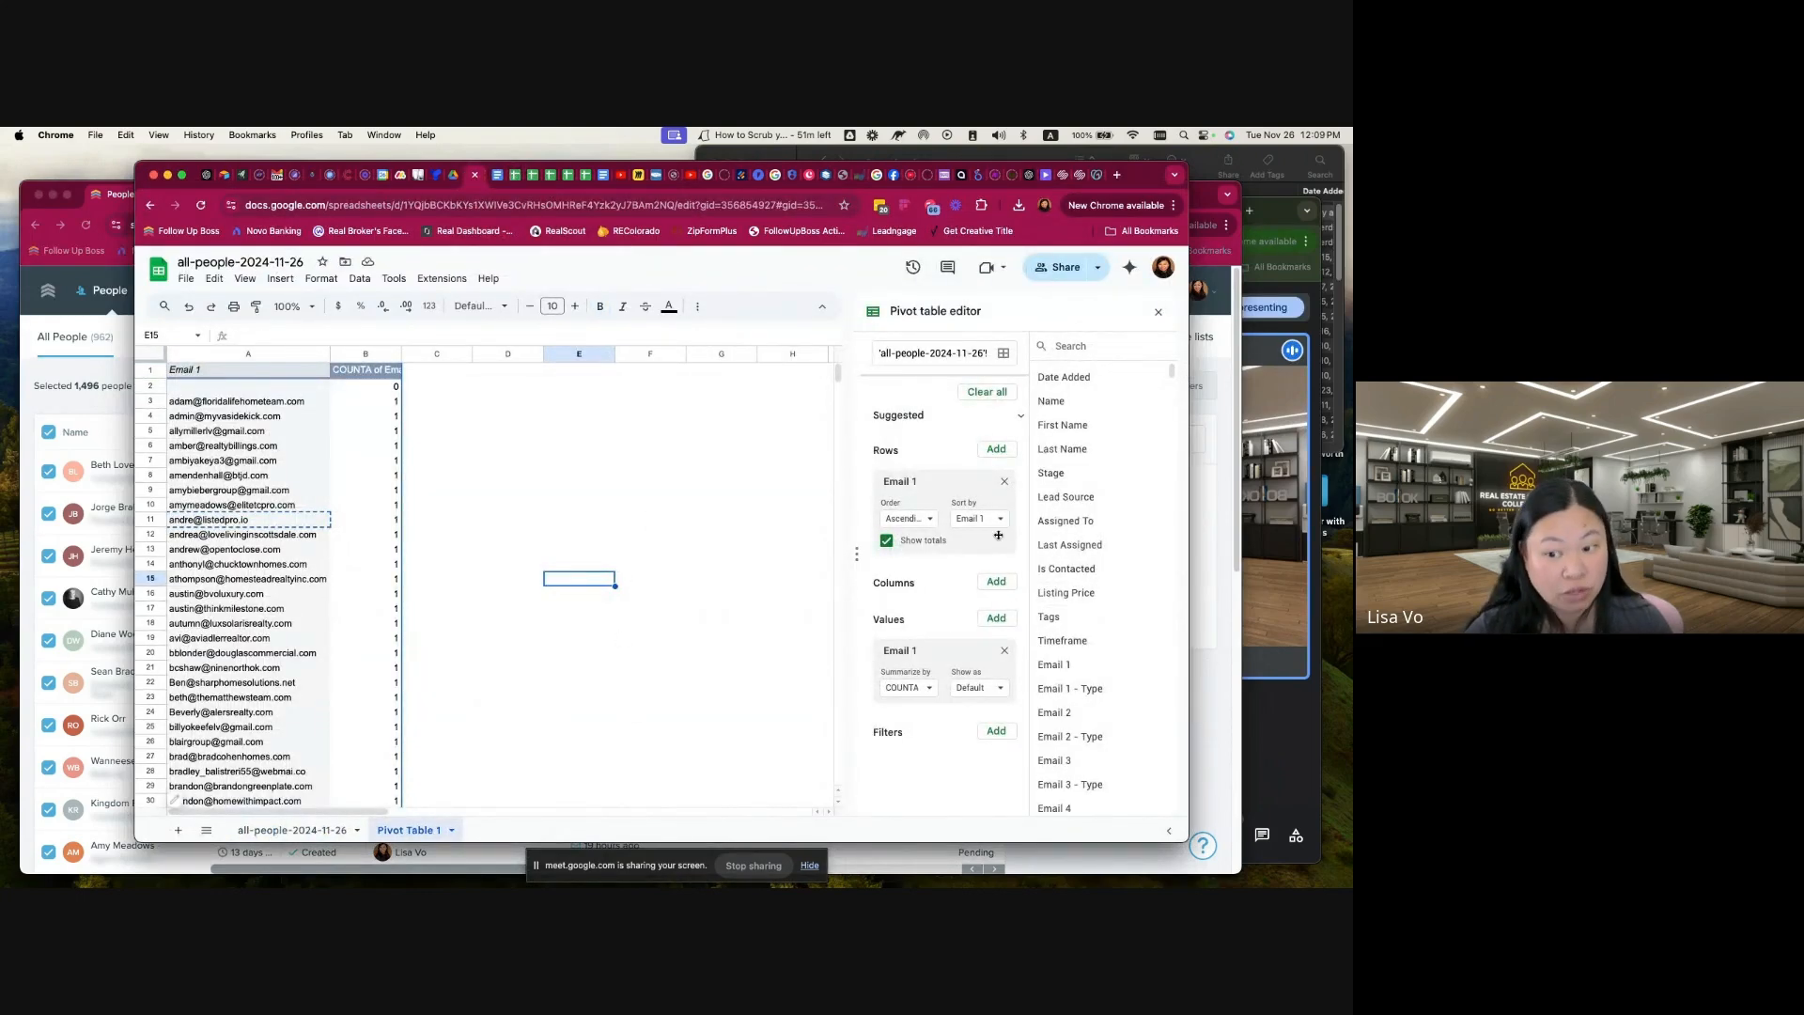
Step: Remove Email 1 from the pivot table's rows and values, and set Phone 1 as the row field
left_click(1005, 482)
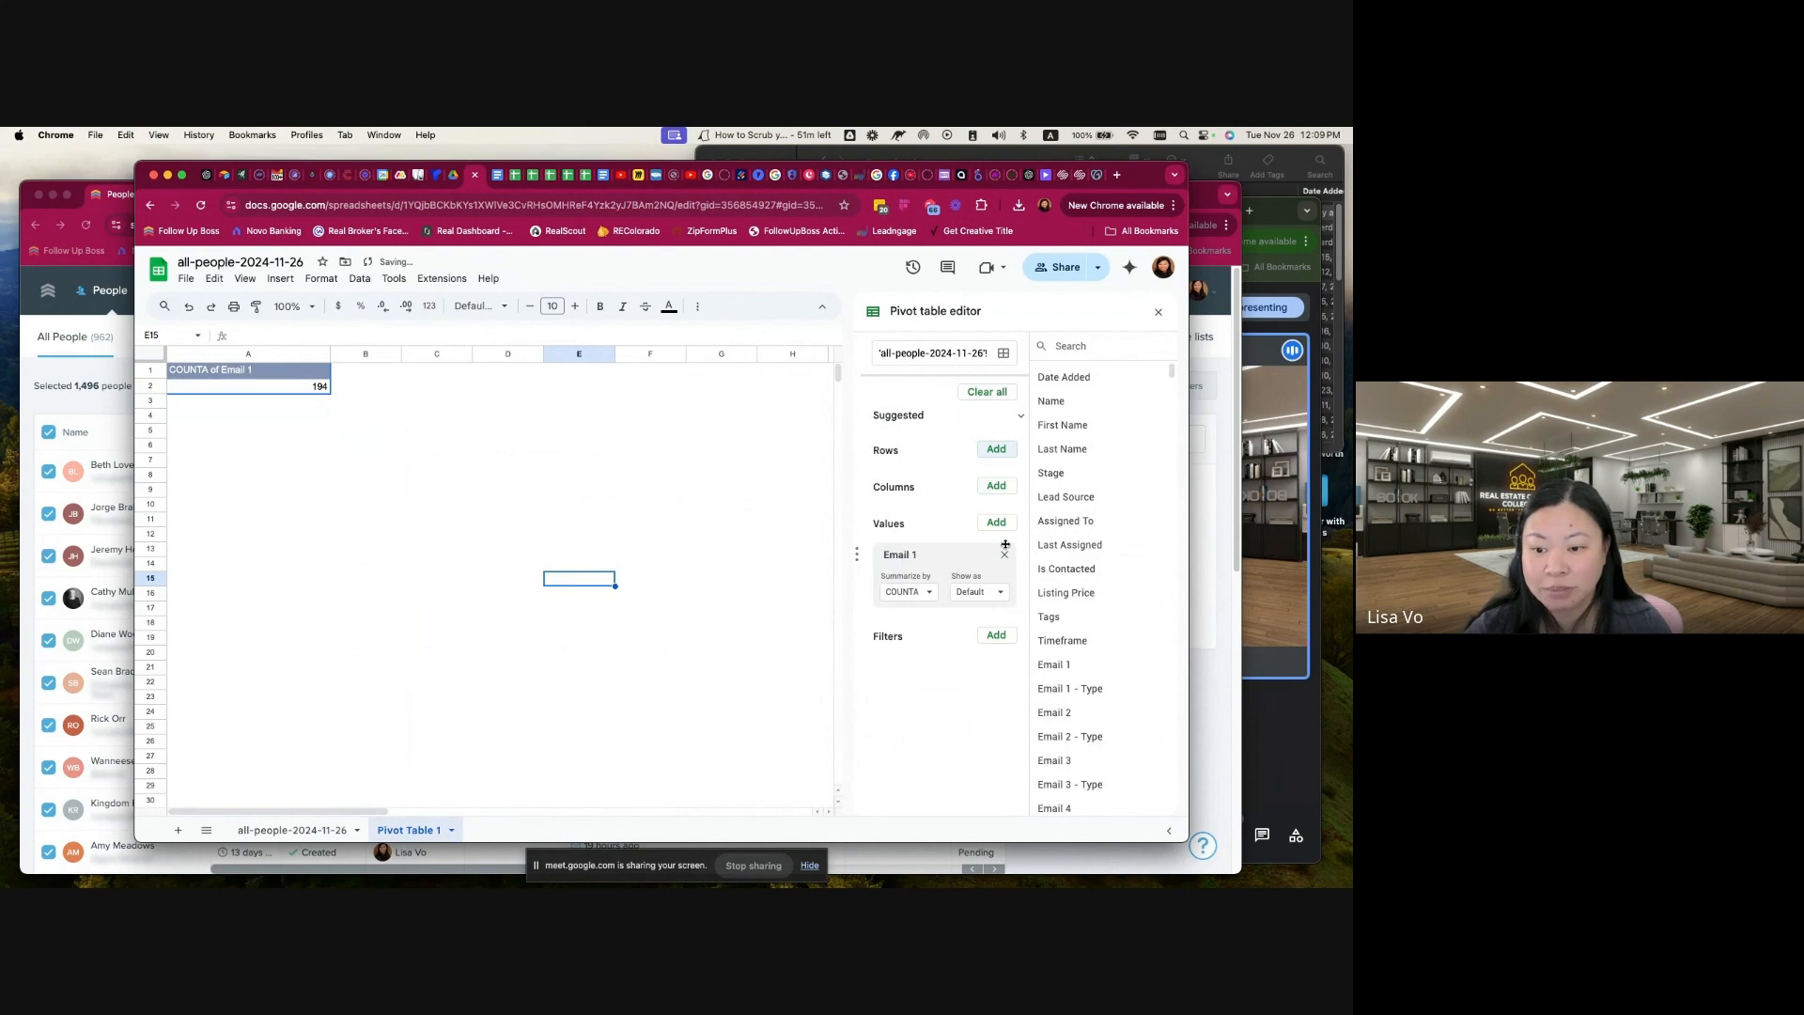
left_click(1005, 557)
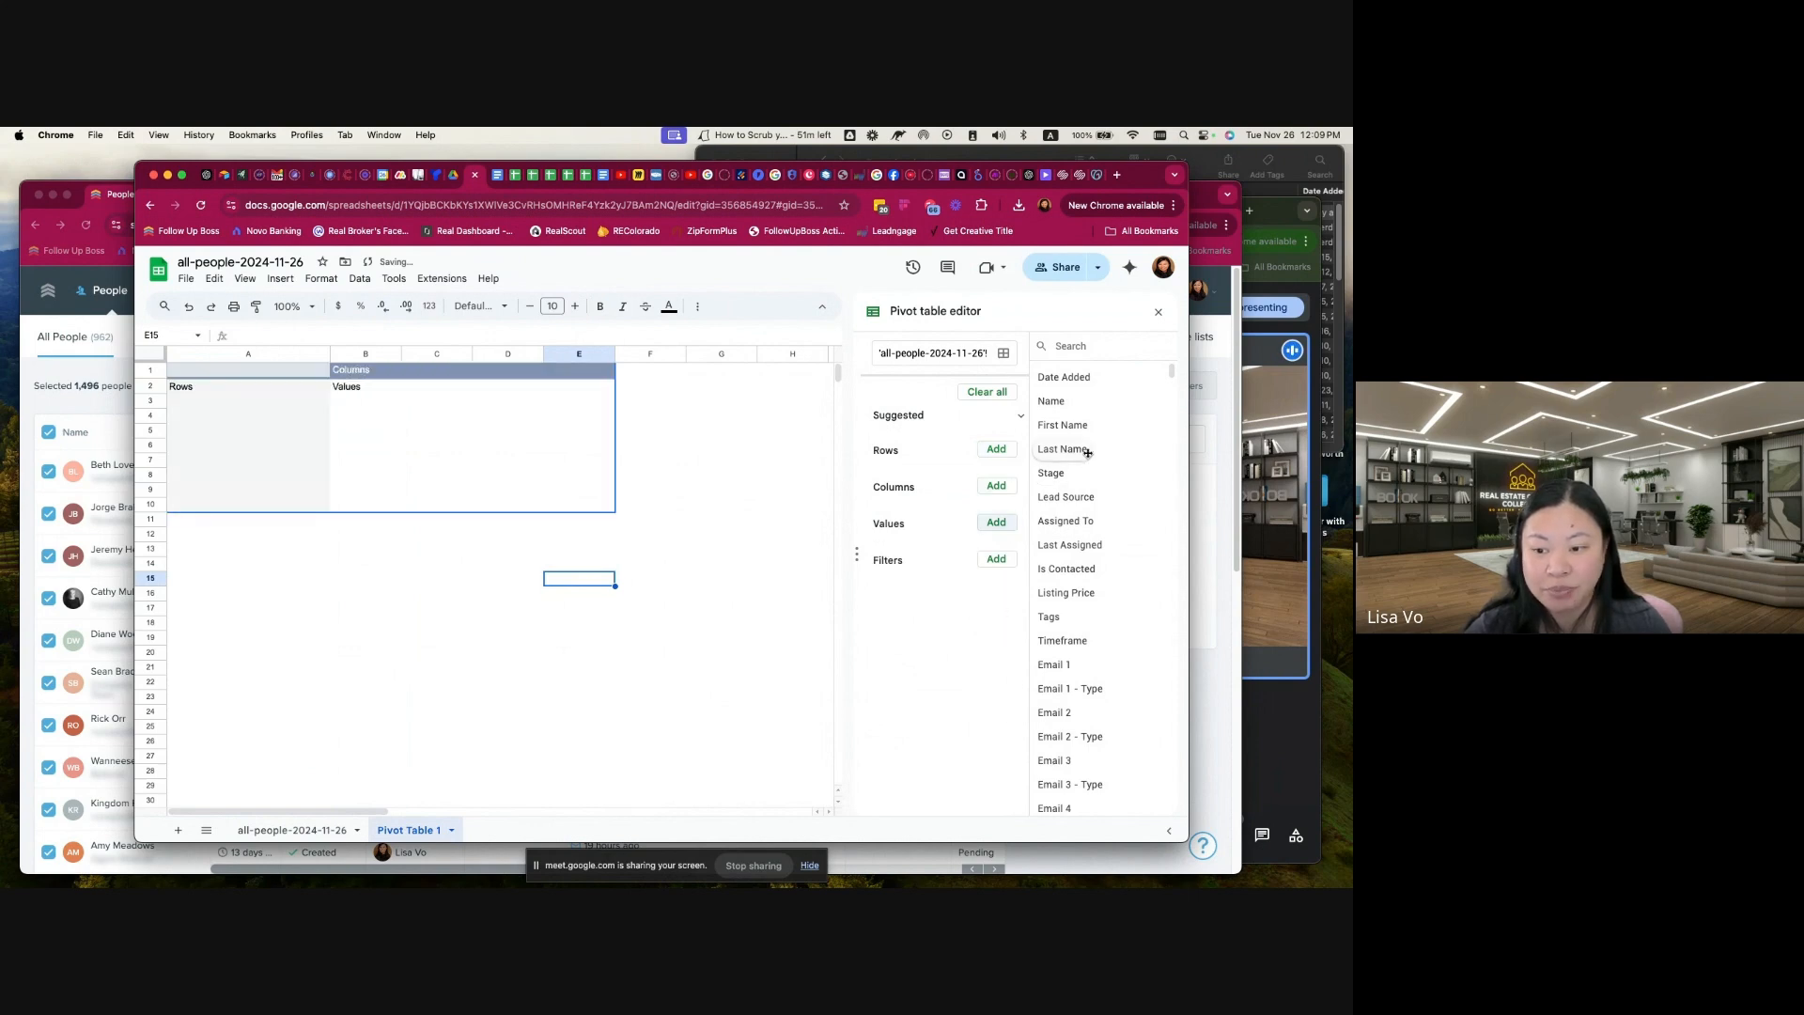
scroll(1085, 663, "down", 3)
scroll(1083, 663, "down", 2)
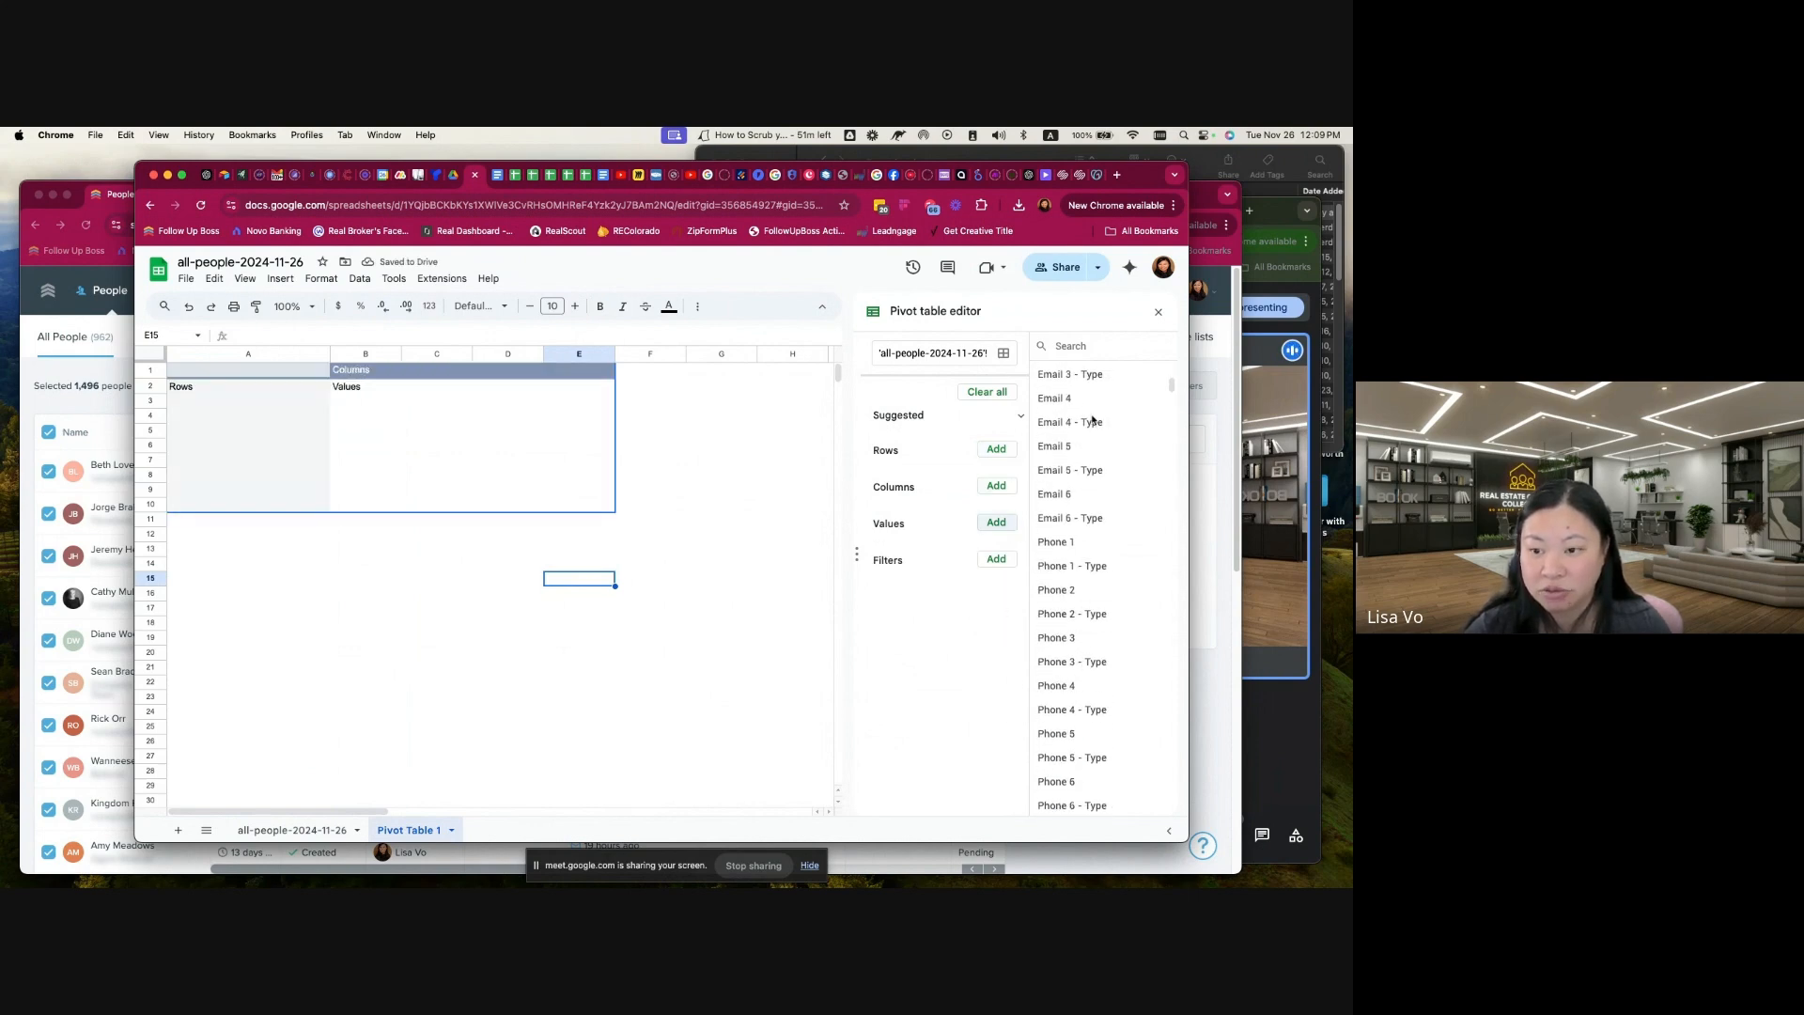
left_click(1069, 345)
type("phone")
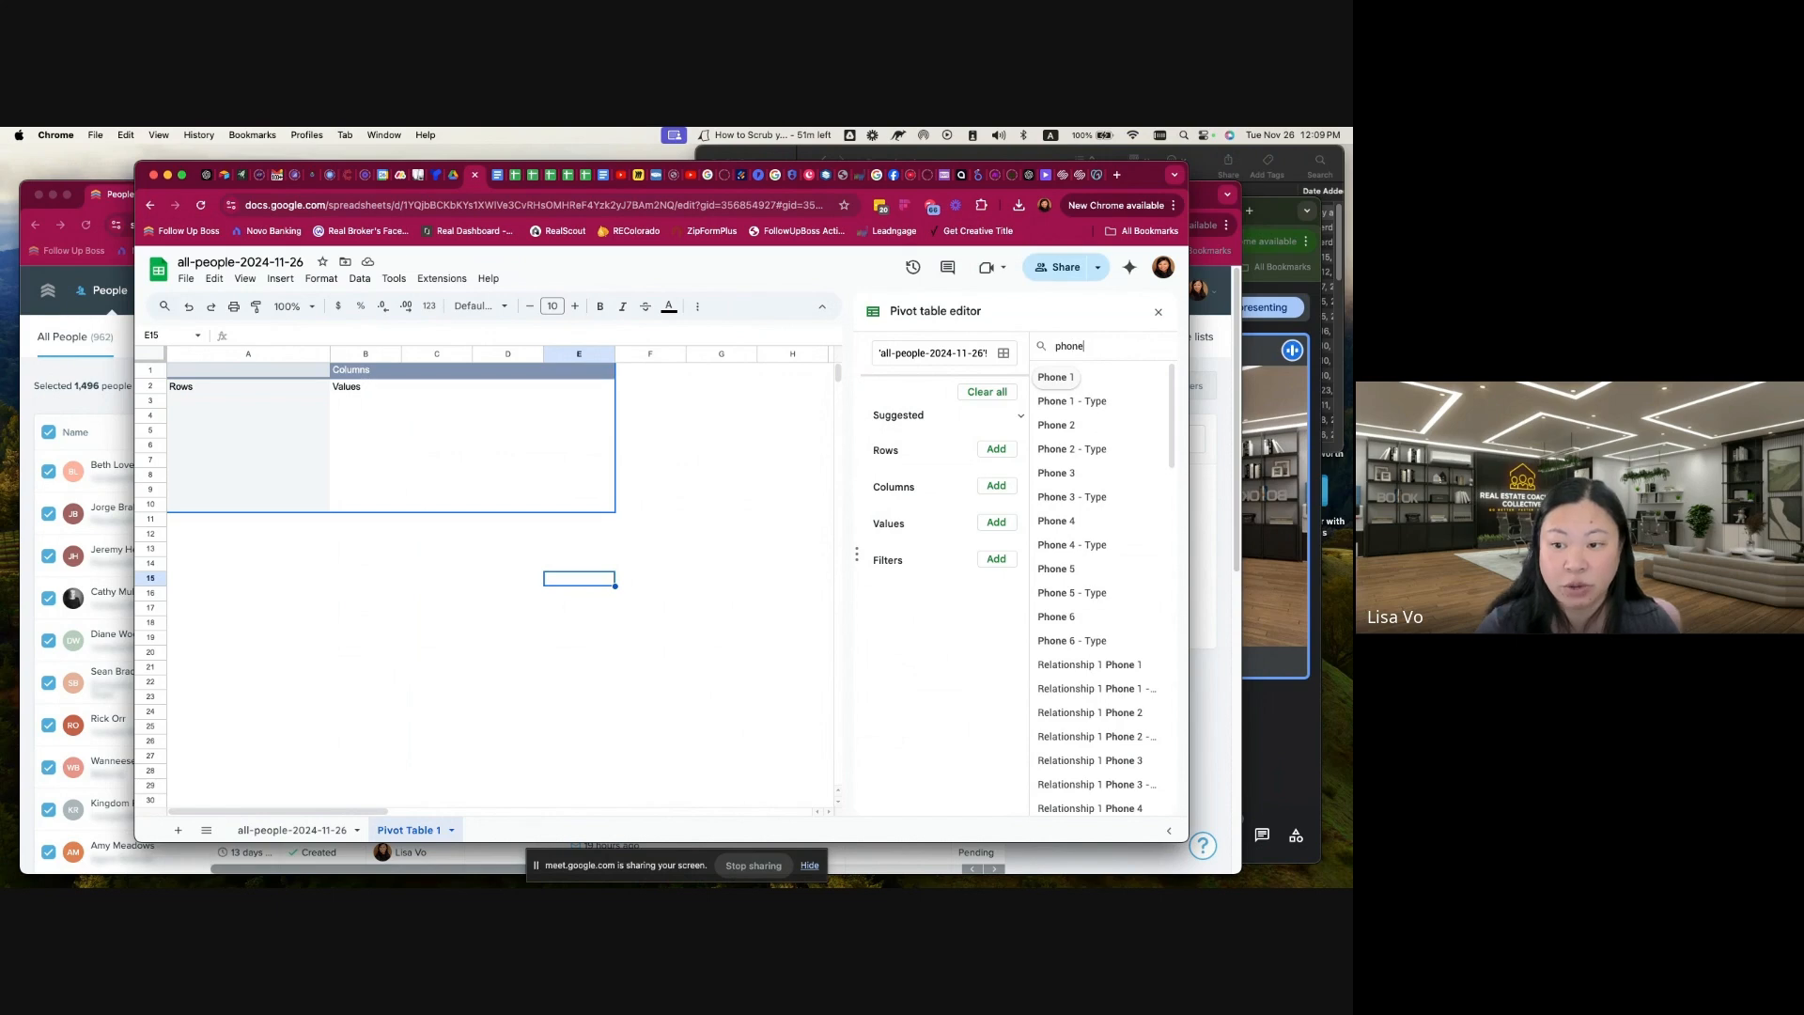
left_click_drag(1059, 382, 958, 461)
left_click_drag(1019, 405, 940, 451)
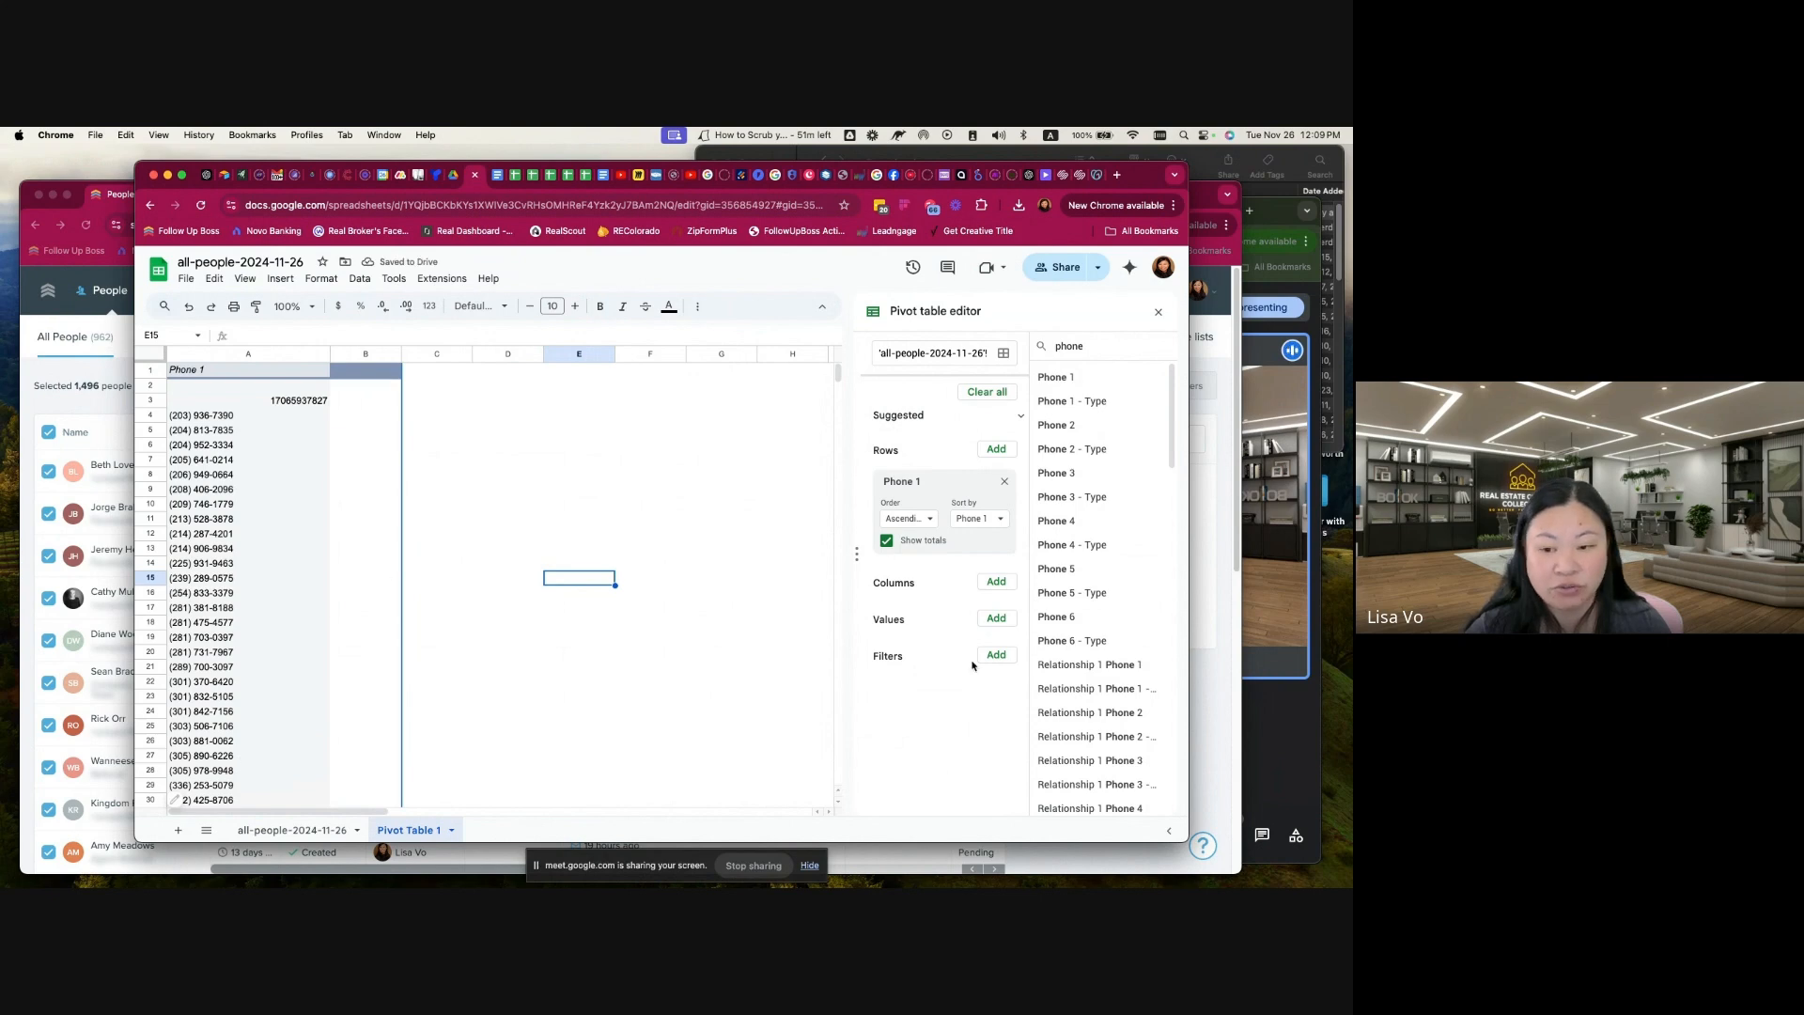
Step: Add Phone 1 to the pivot table as a value summarized by COUNTA
left_click(994, 619)
scroll(886, 682, "down", 1)
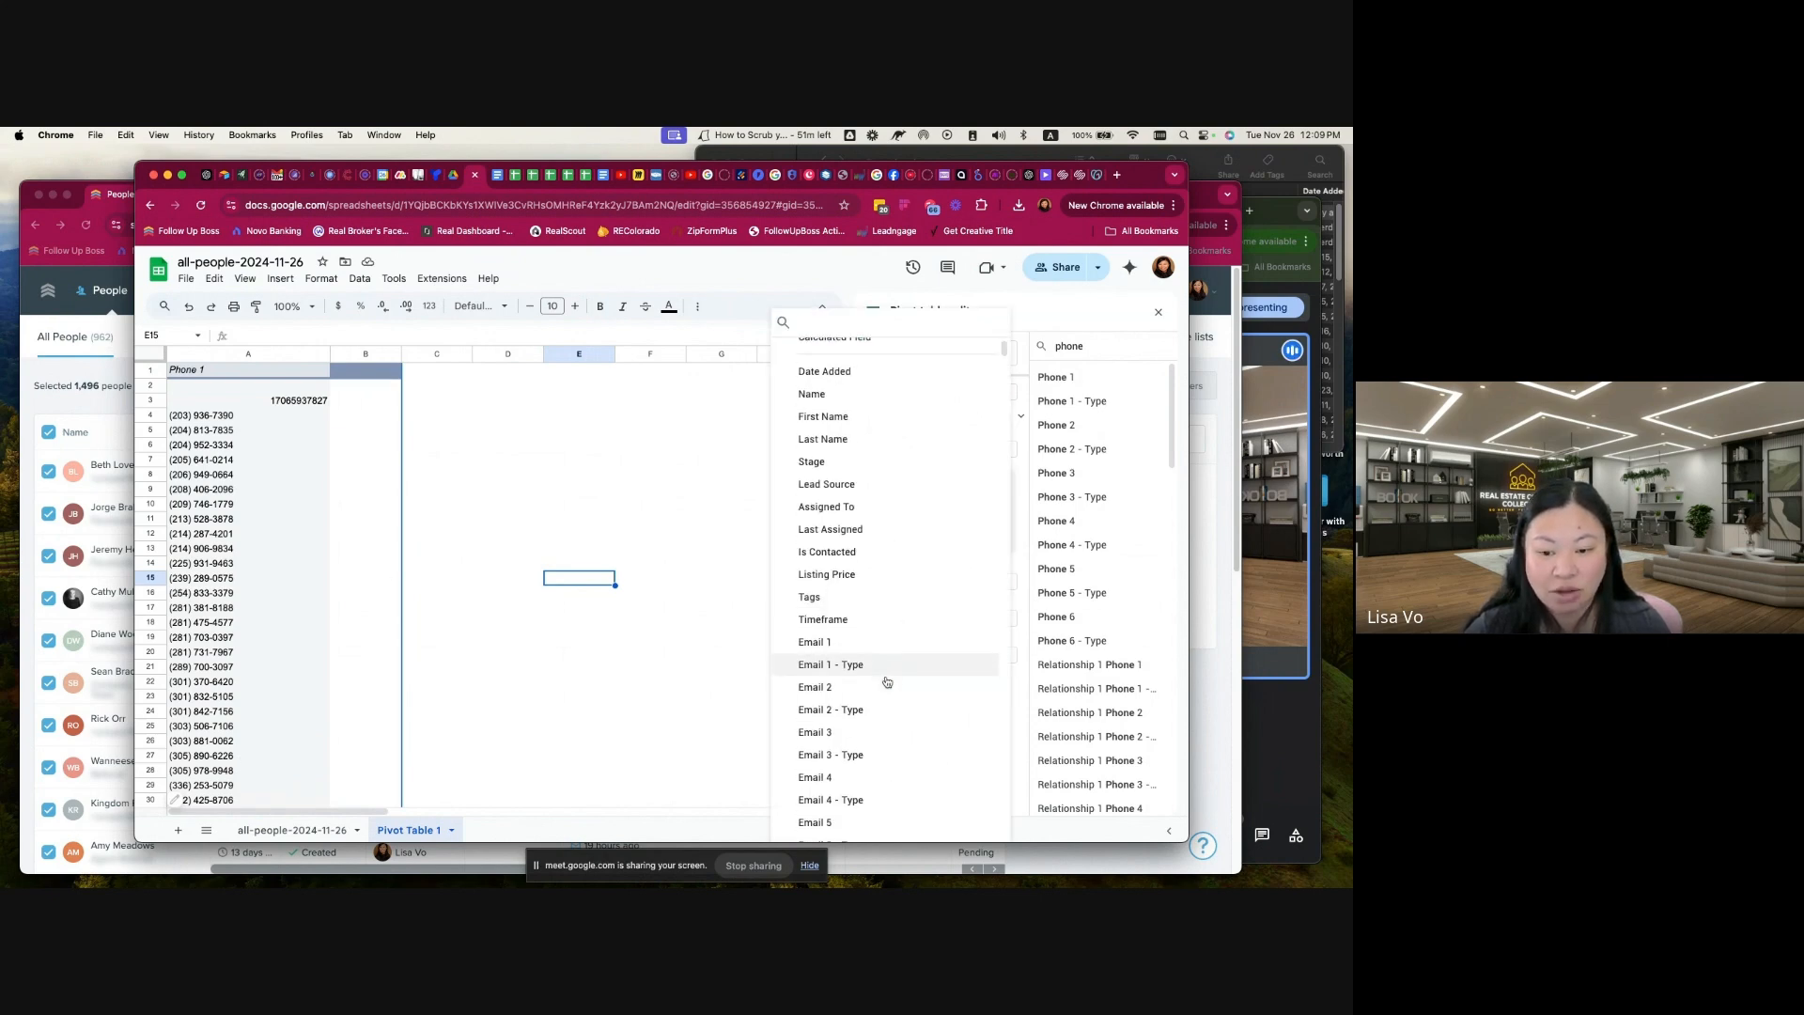
scroll(886, 682, "down", 3)
left_click(884, 691)
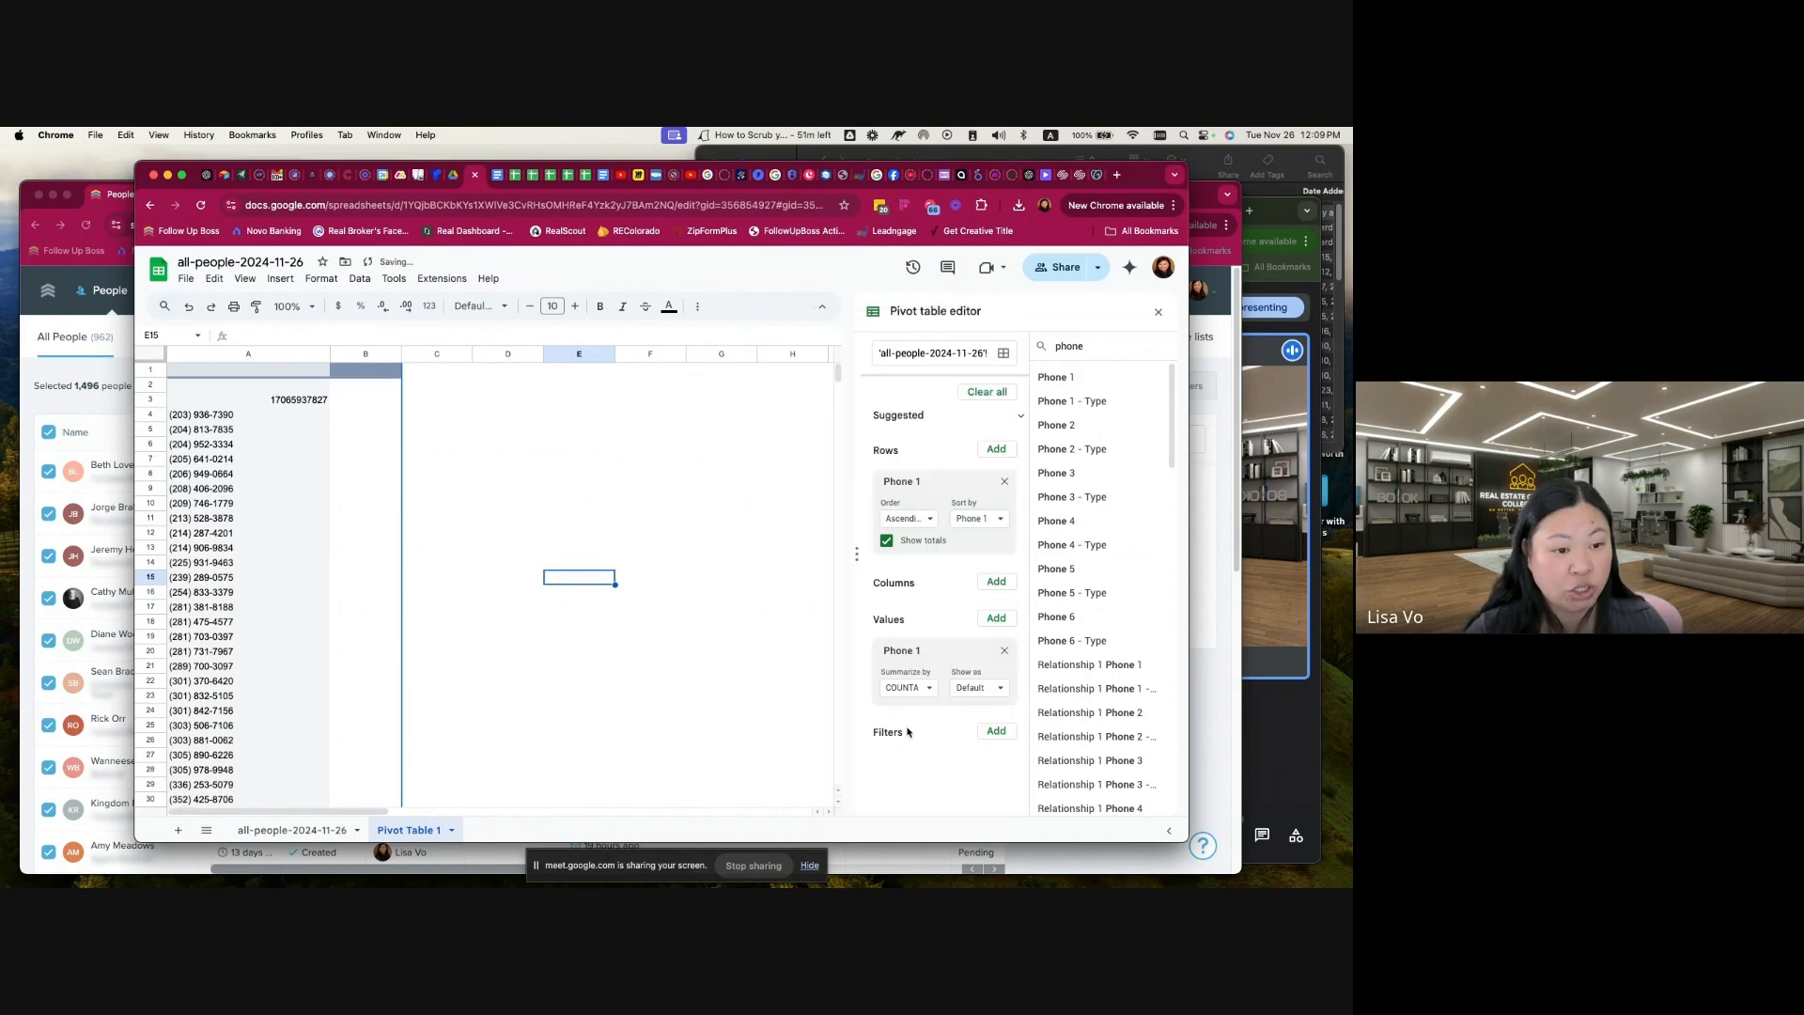
Step: Check the phone number counts for duplicates and copy the phone number in cell A26
scroll(334, 583, "down", 2)
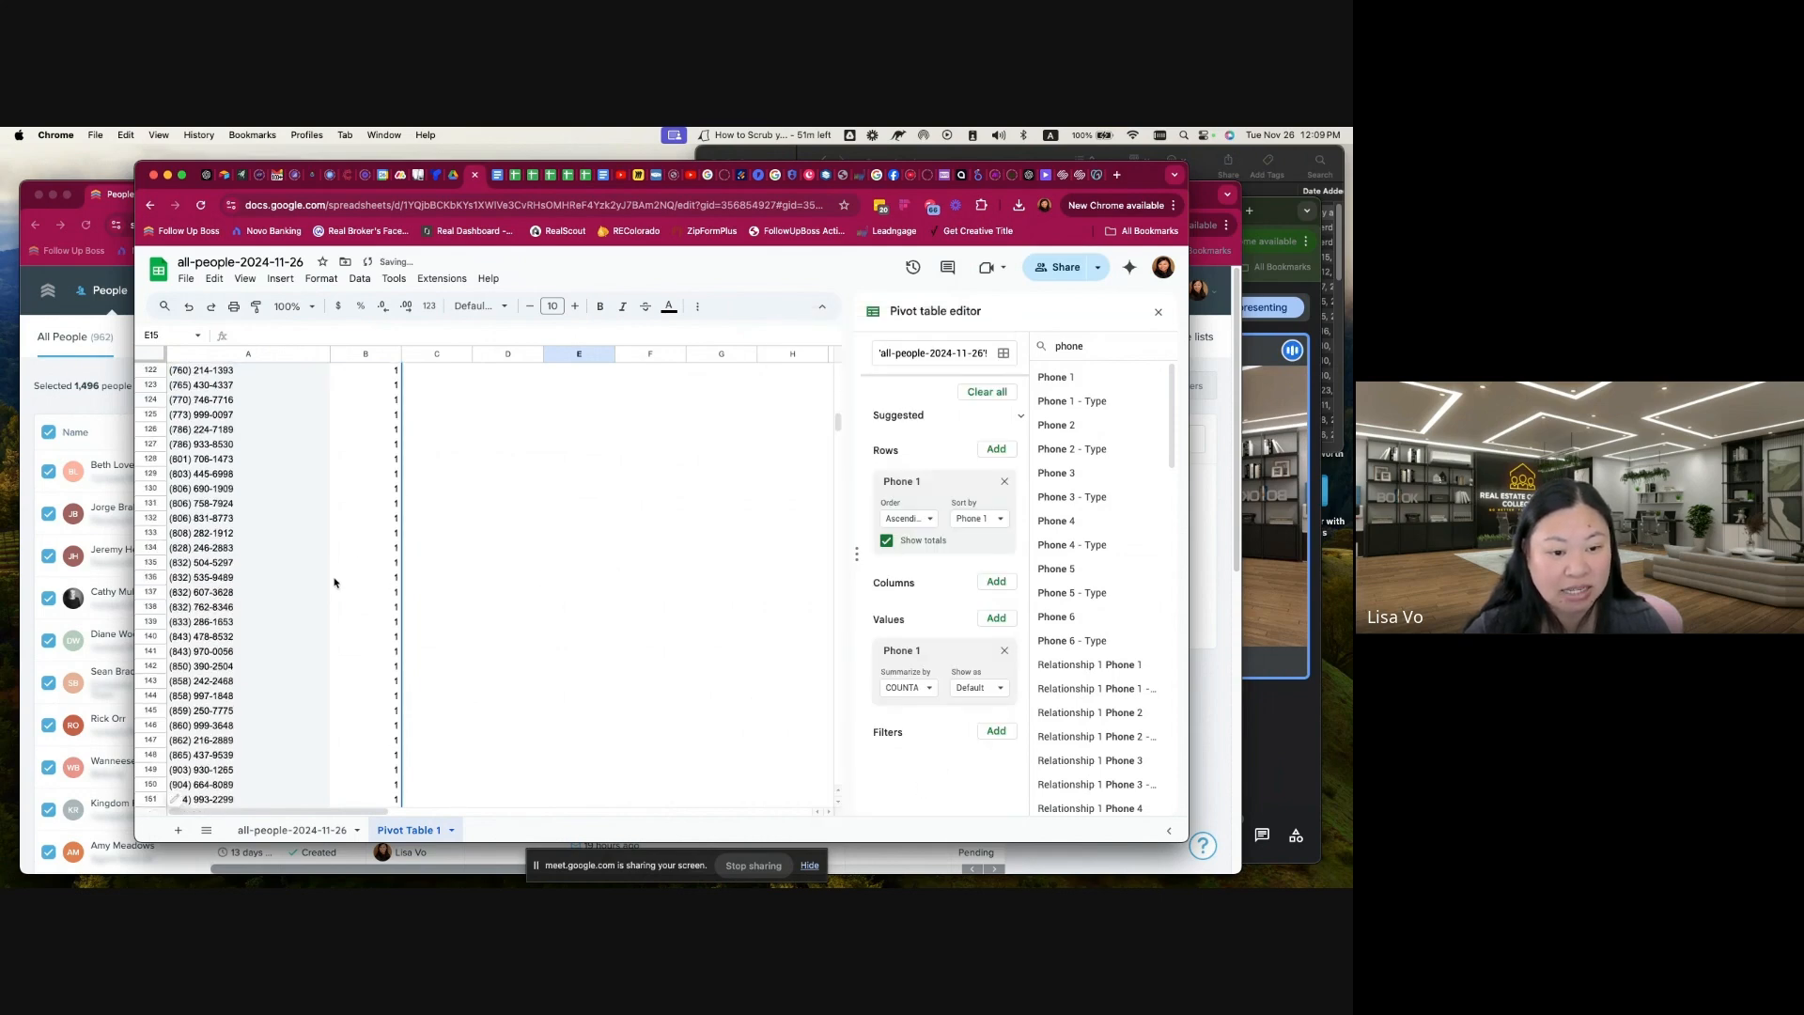
scroll(335, 582, "down", 5)
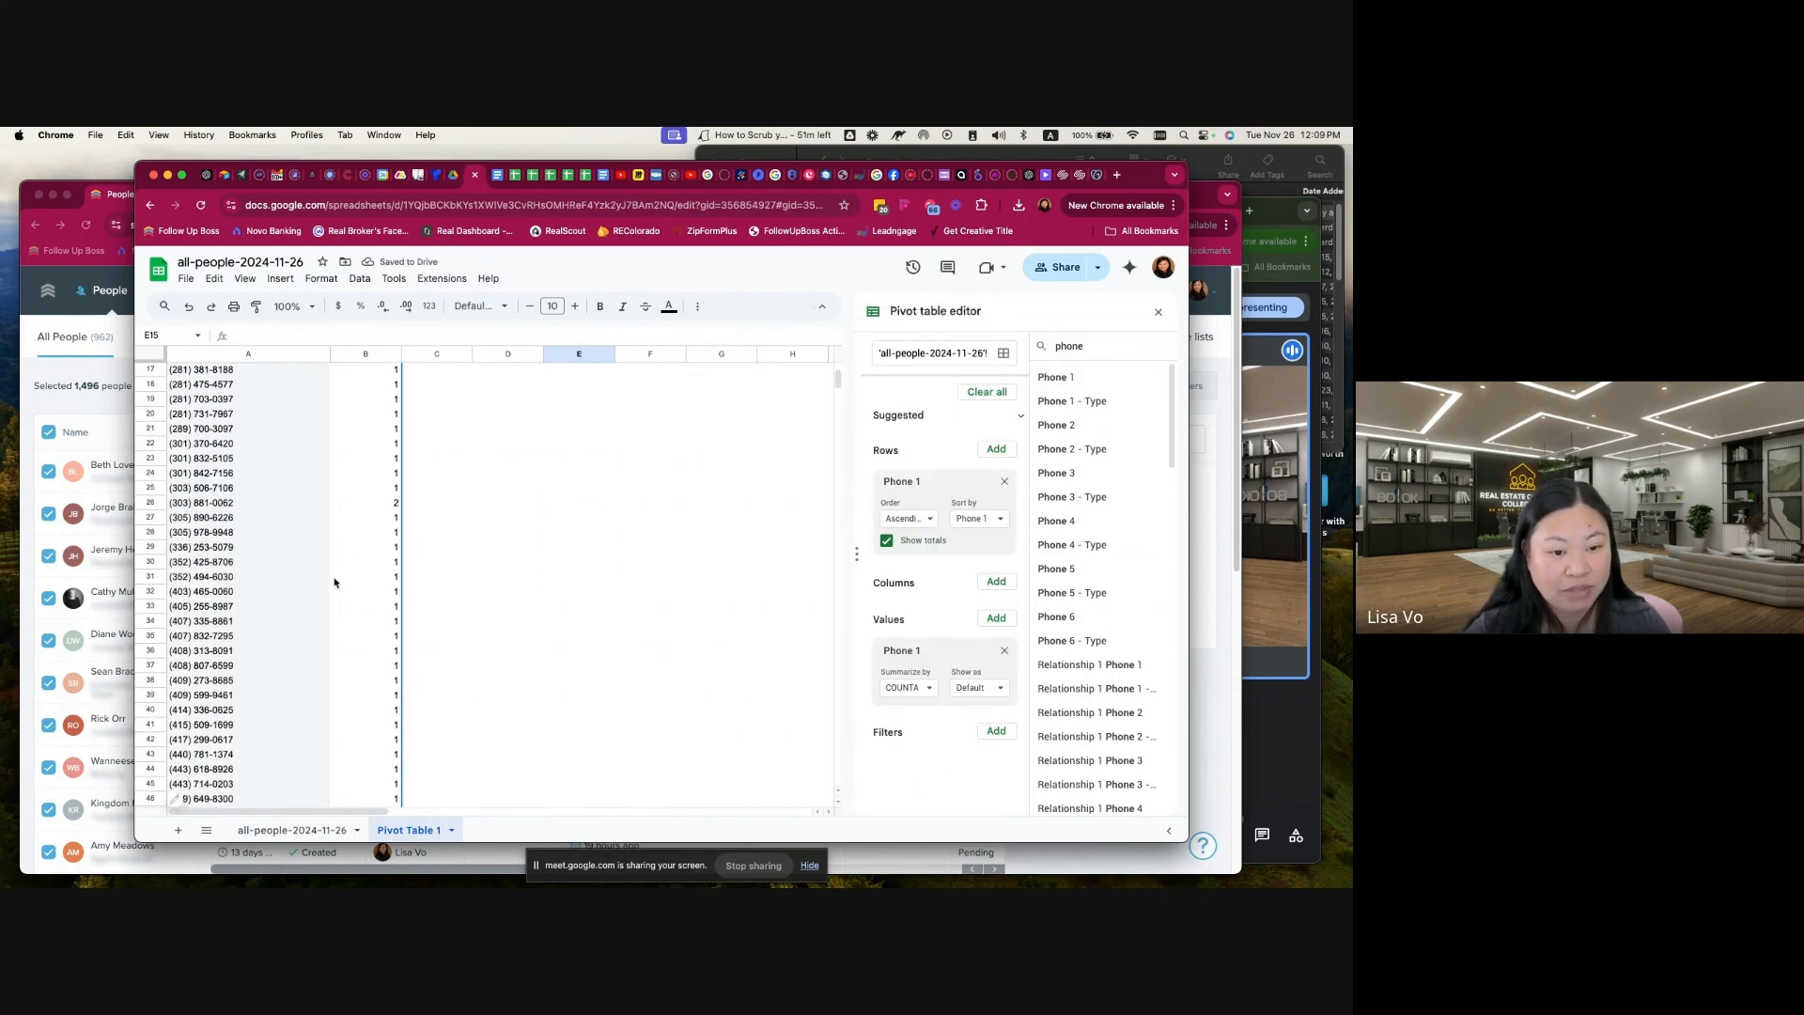
left_click(207, 504)
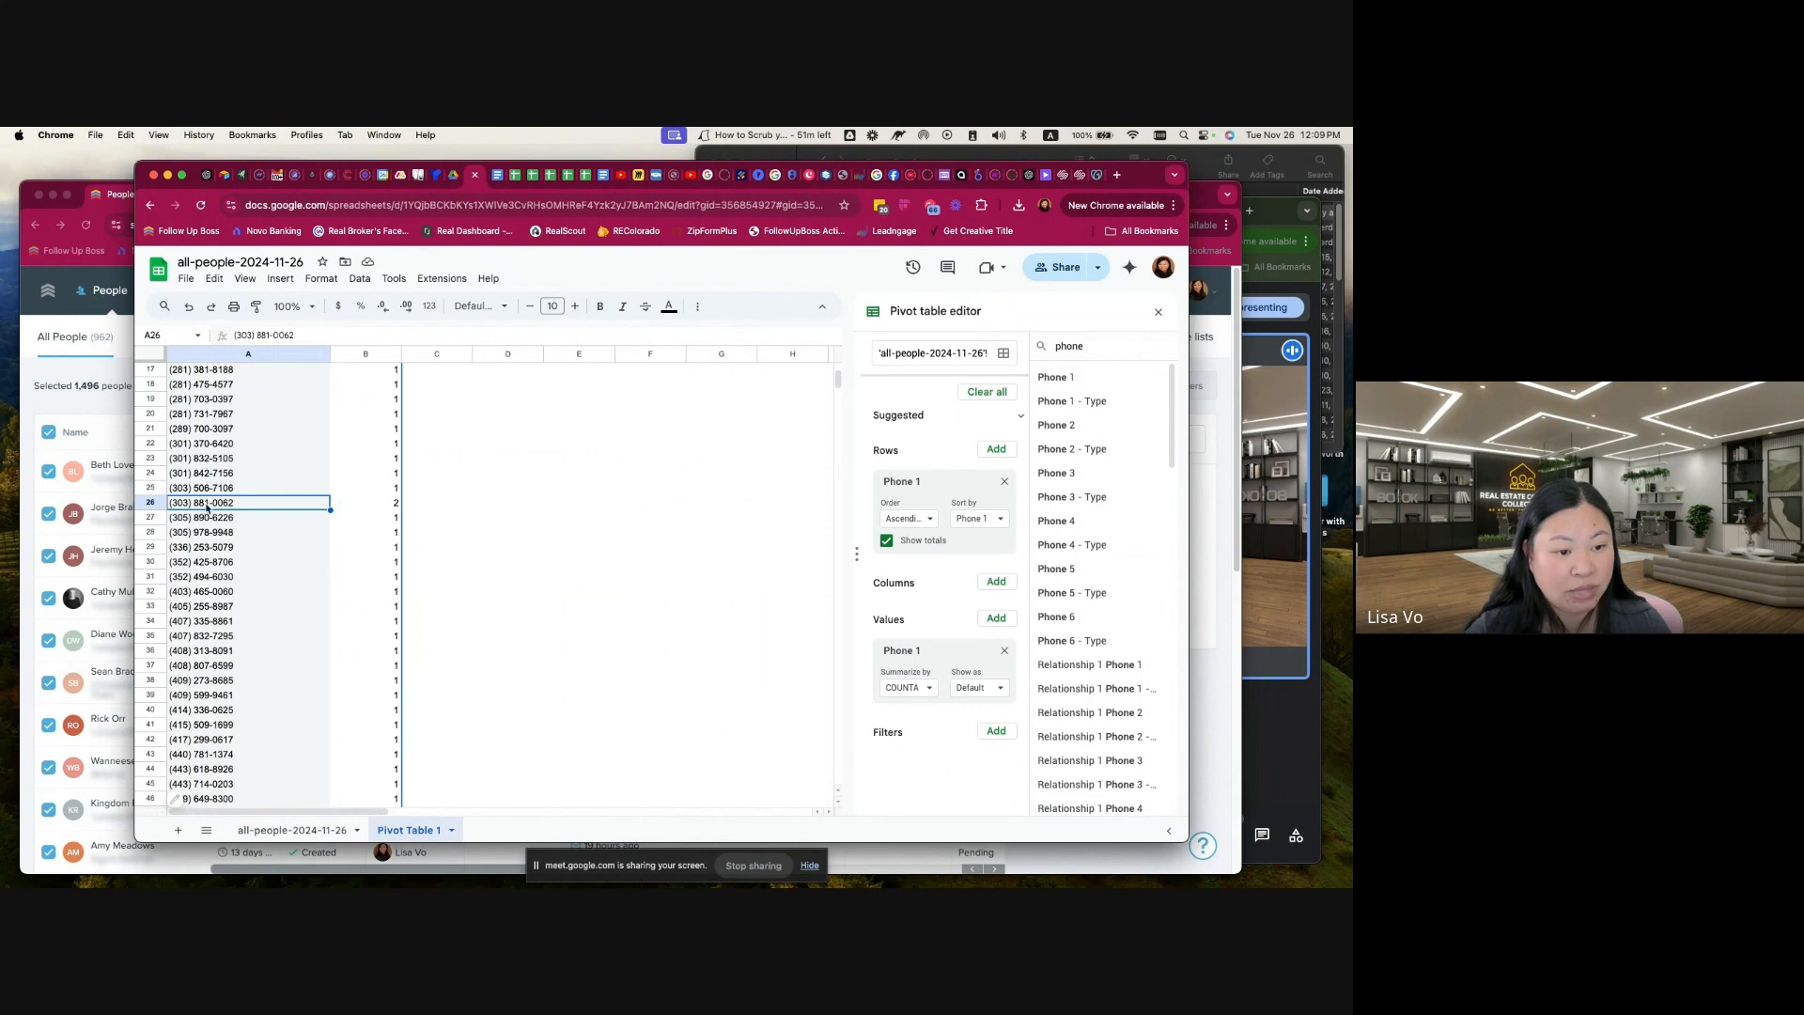
triple_click(261, 334)
key("super+c")
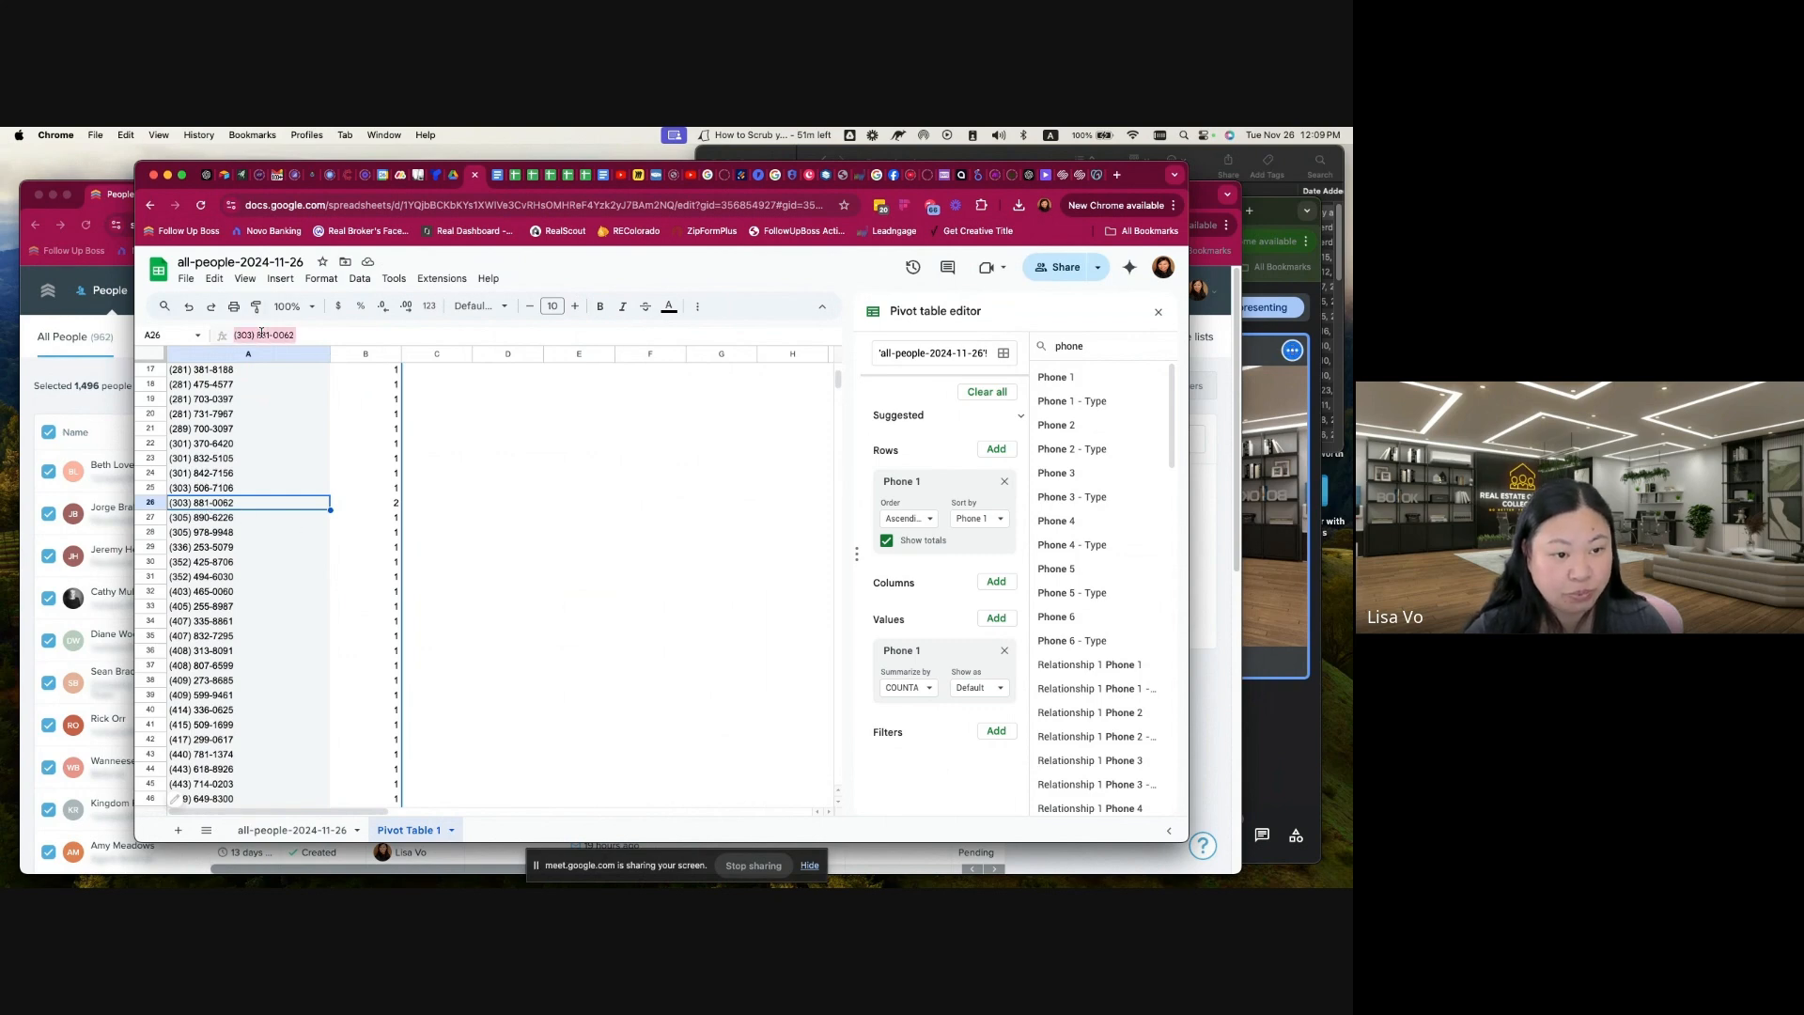
Step: Switch to Follow Up Boss, search for the copied phone number, and open the list of matching people
left_click(92, 420)
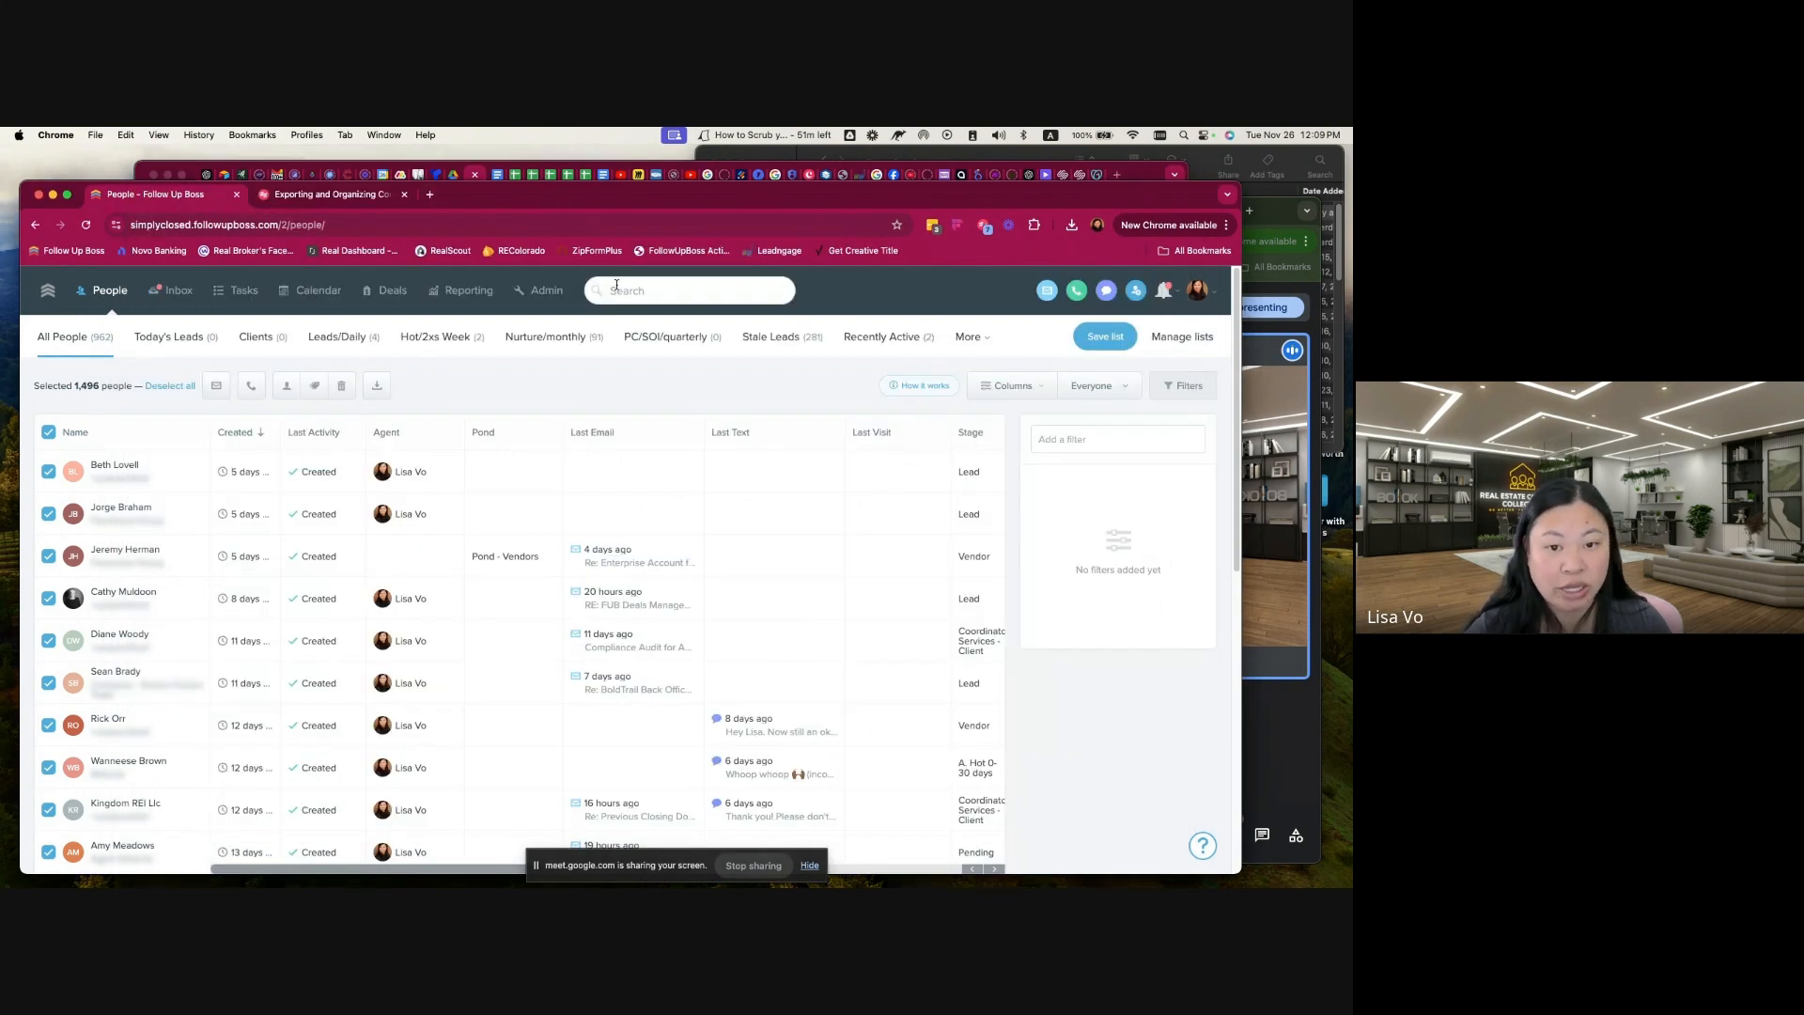
left_click(626, 287)
key("super+v")
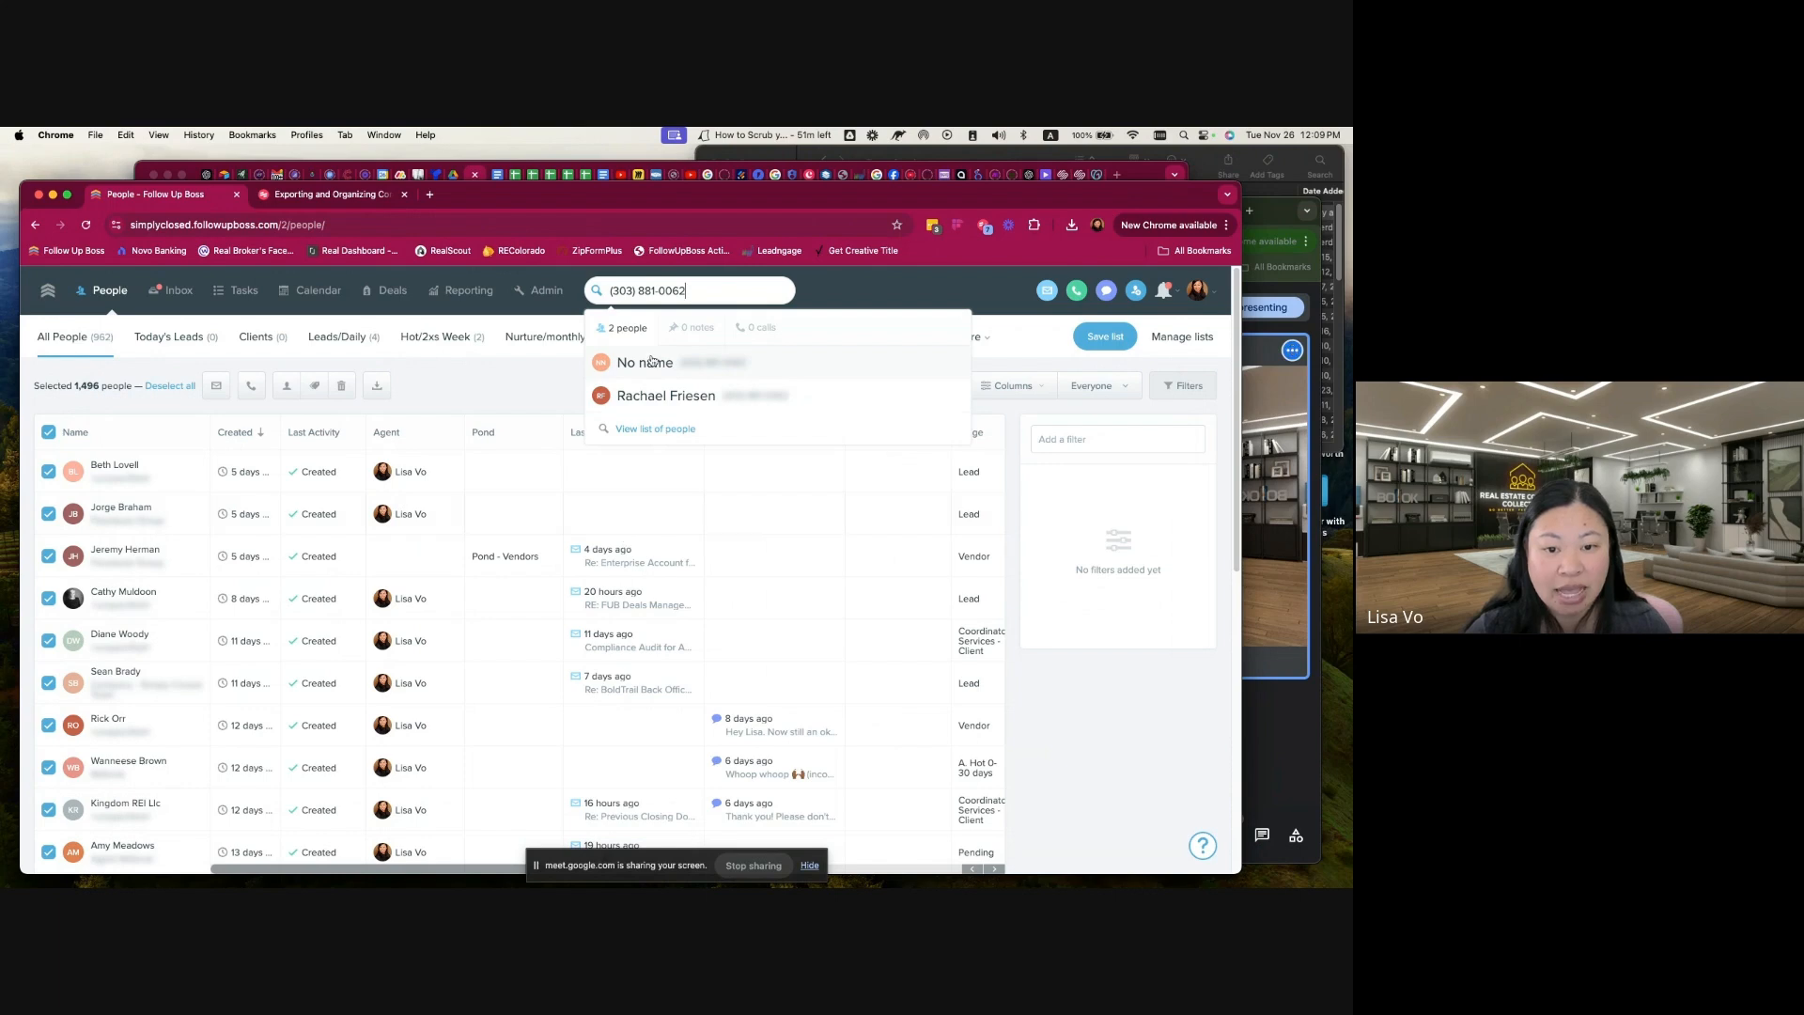
left_click(649, 430)
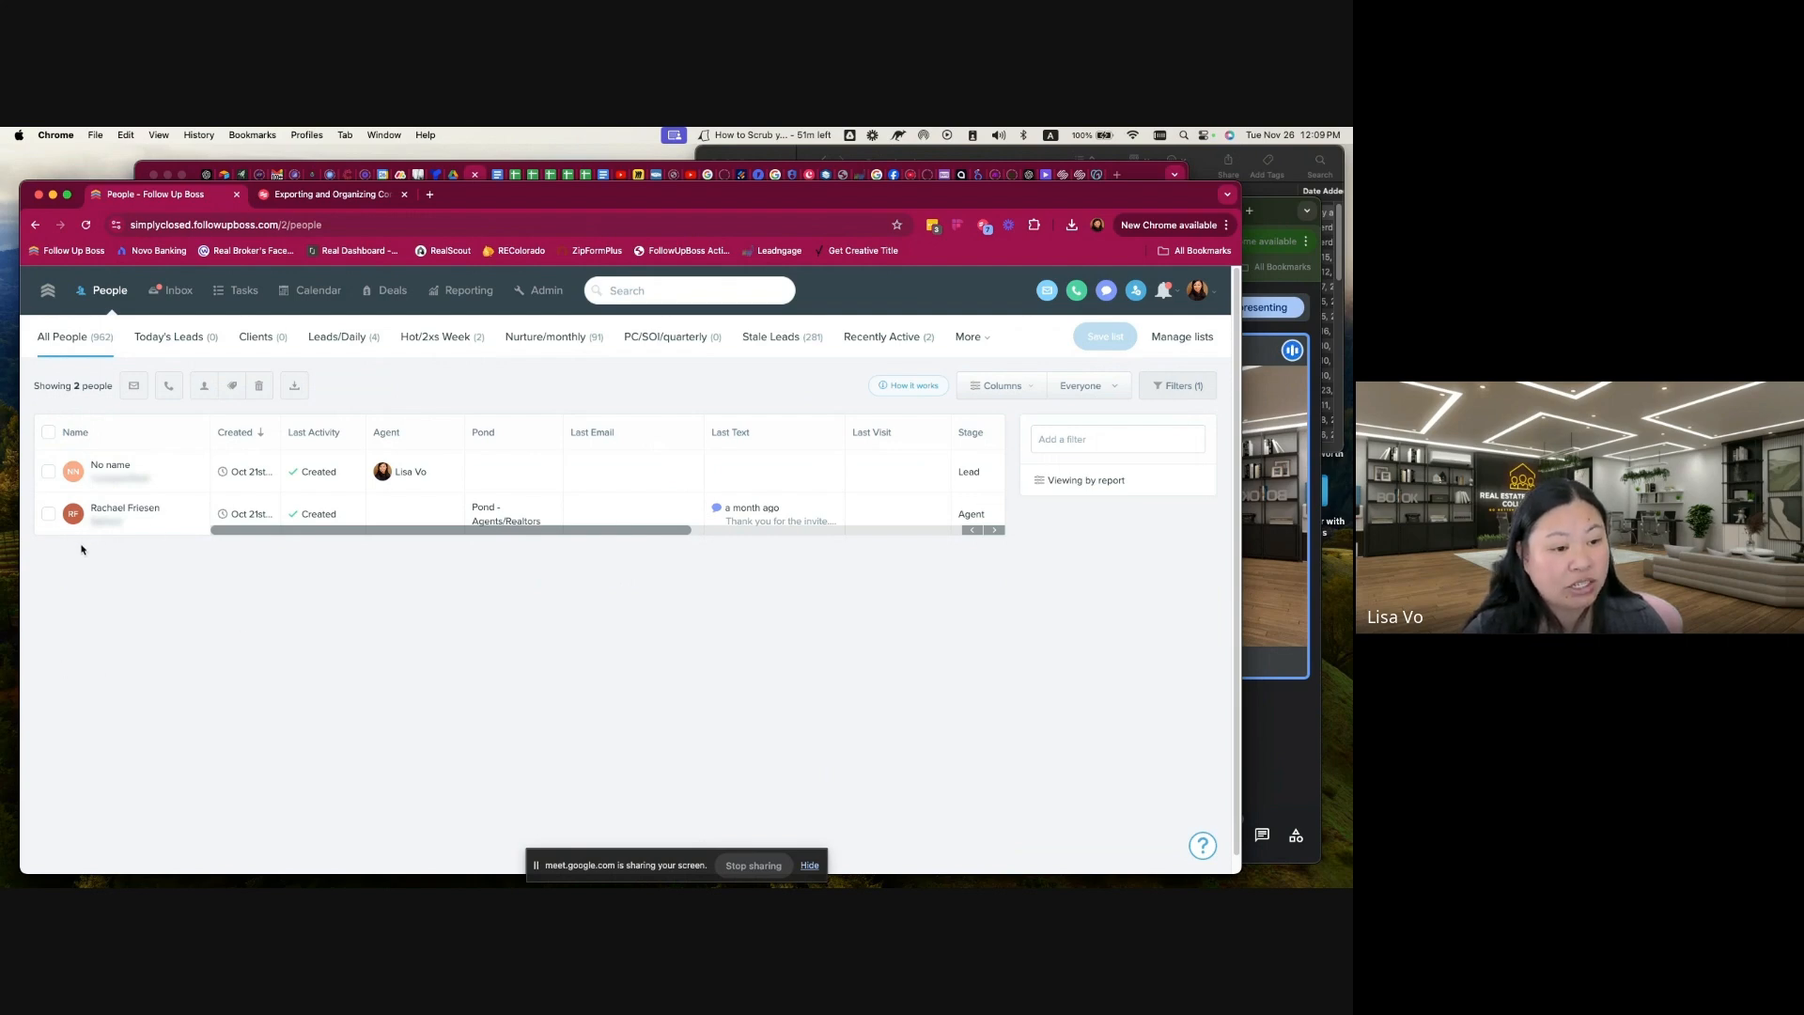
Step: Select both matching contacts and merge them, keeping the named contact instead of the No name record as the main person
left_click(48, 471)
left_click(47, 514)
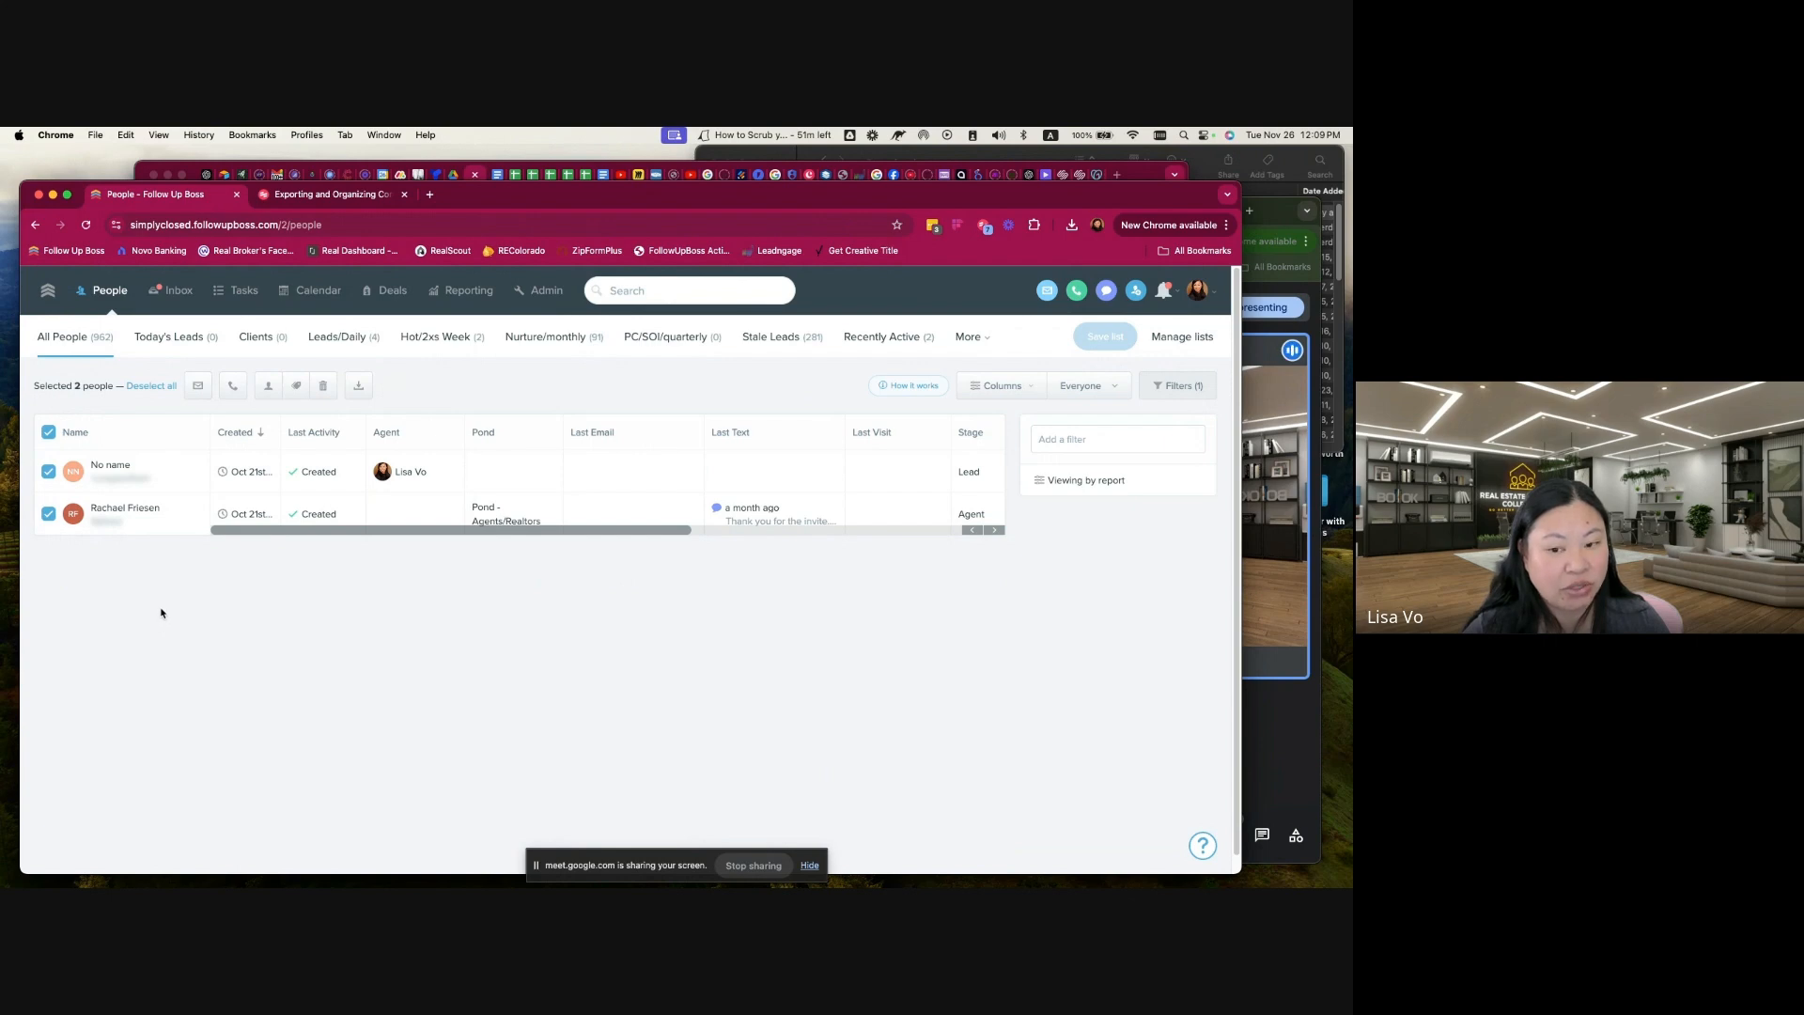
left_click(48, 432)
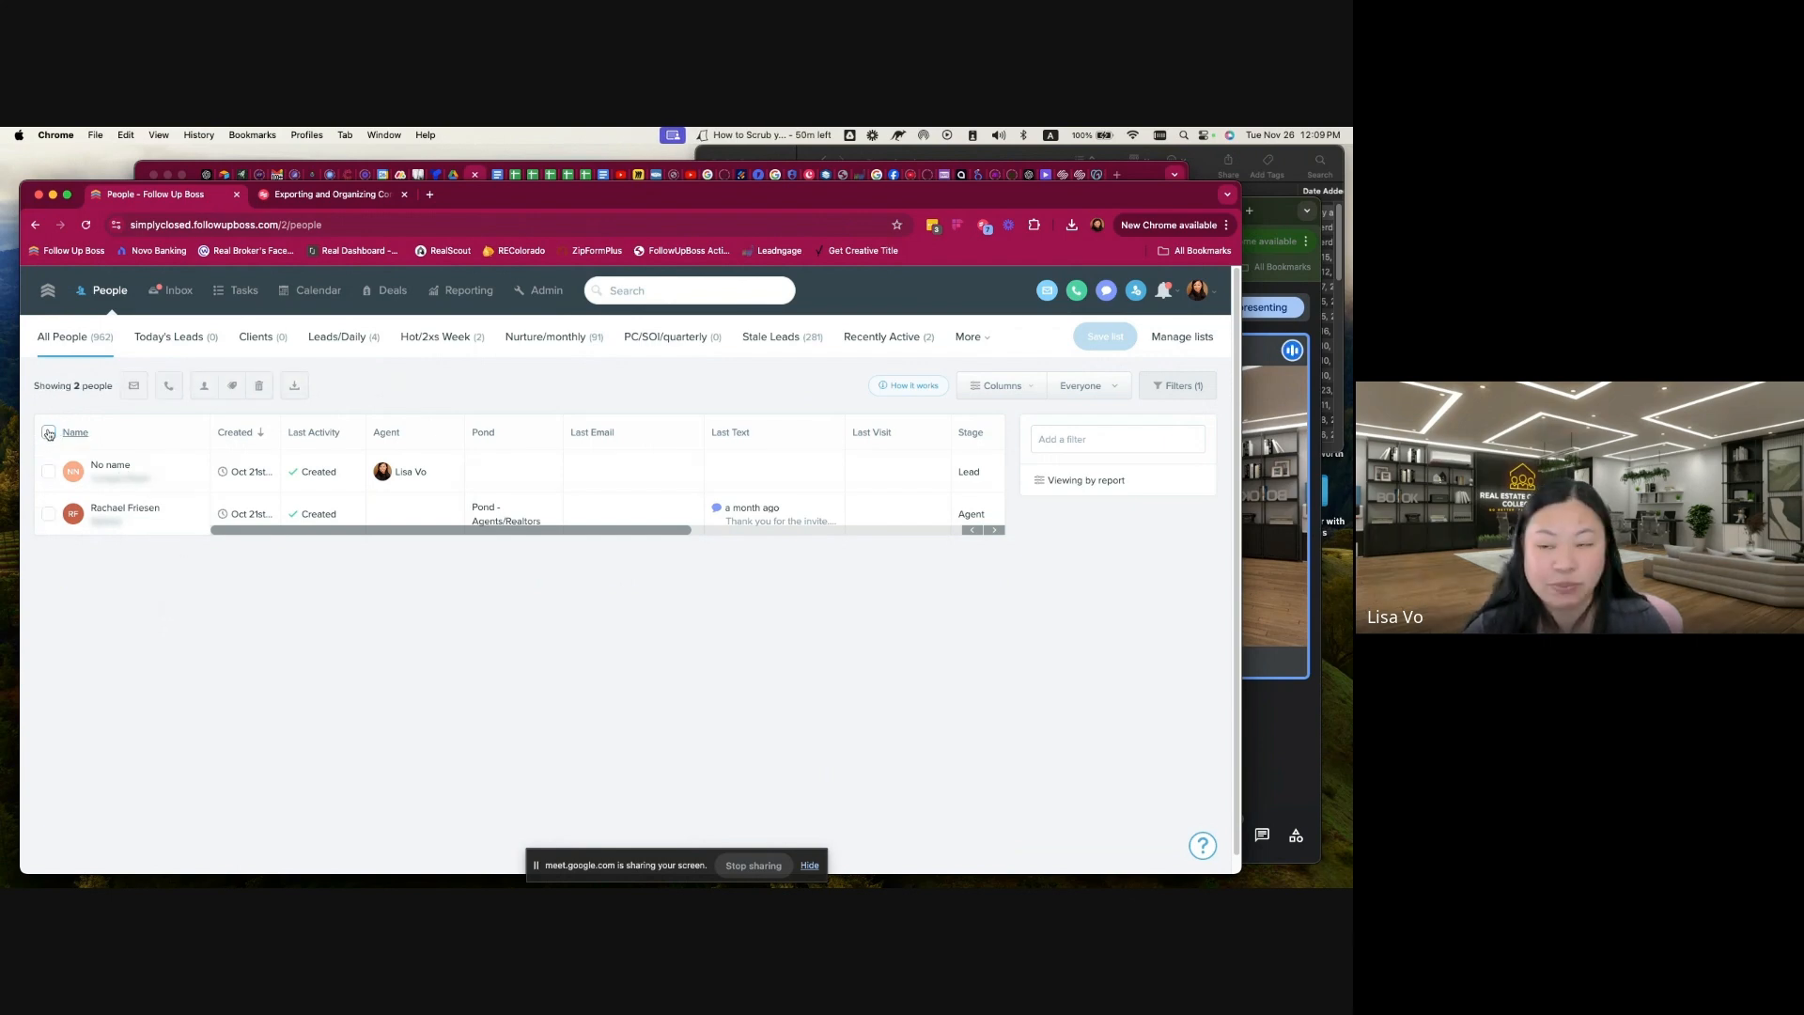
left_click(48, 432)
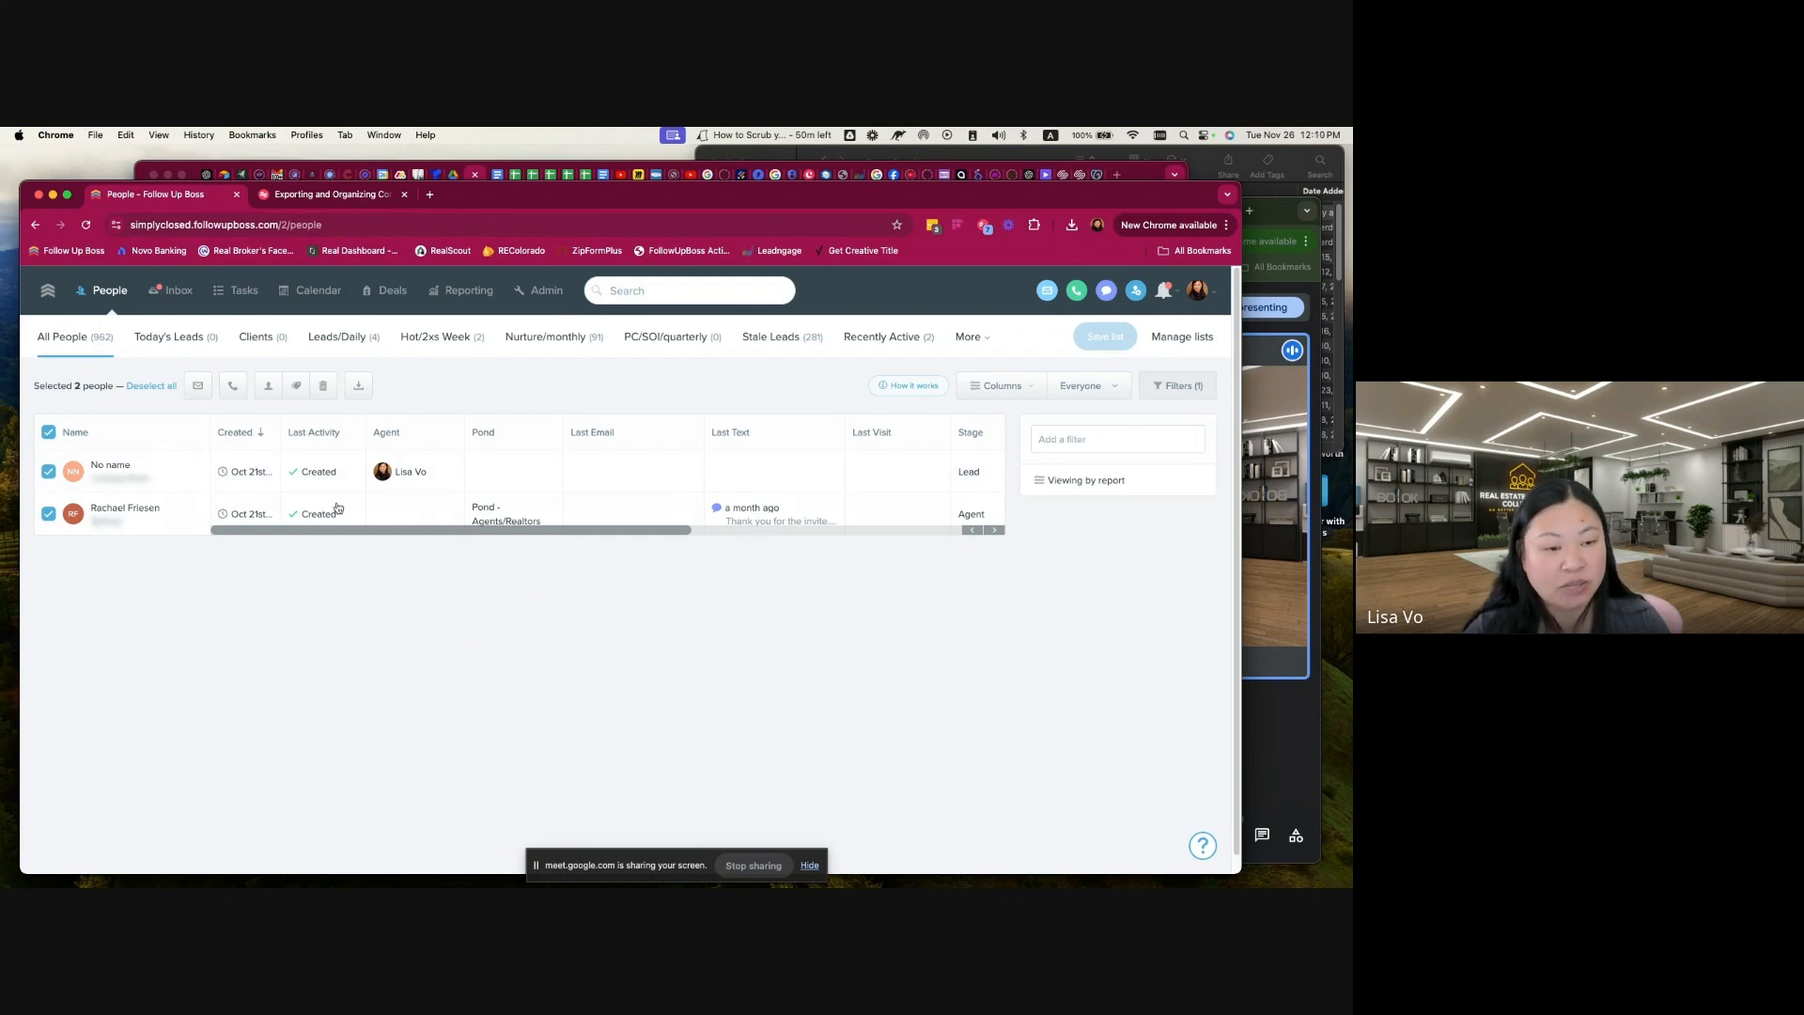
left_click(267, 389)
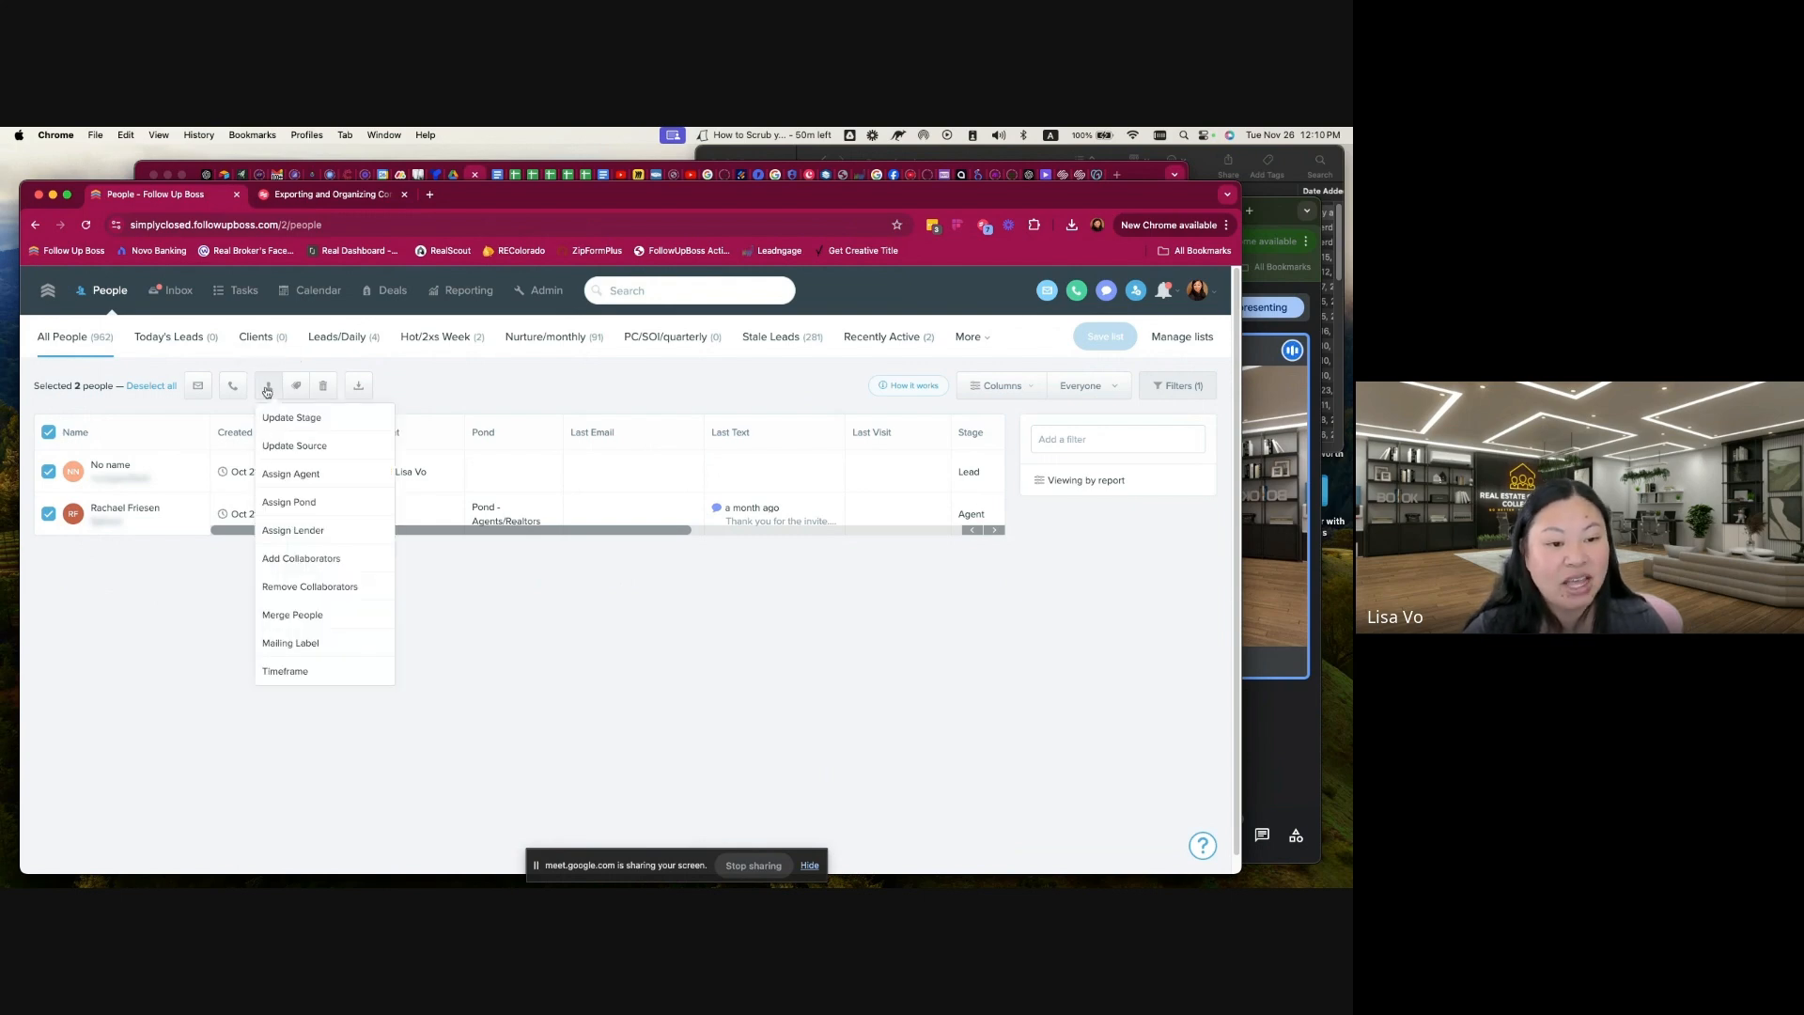
left_click(307, 617)
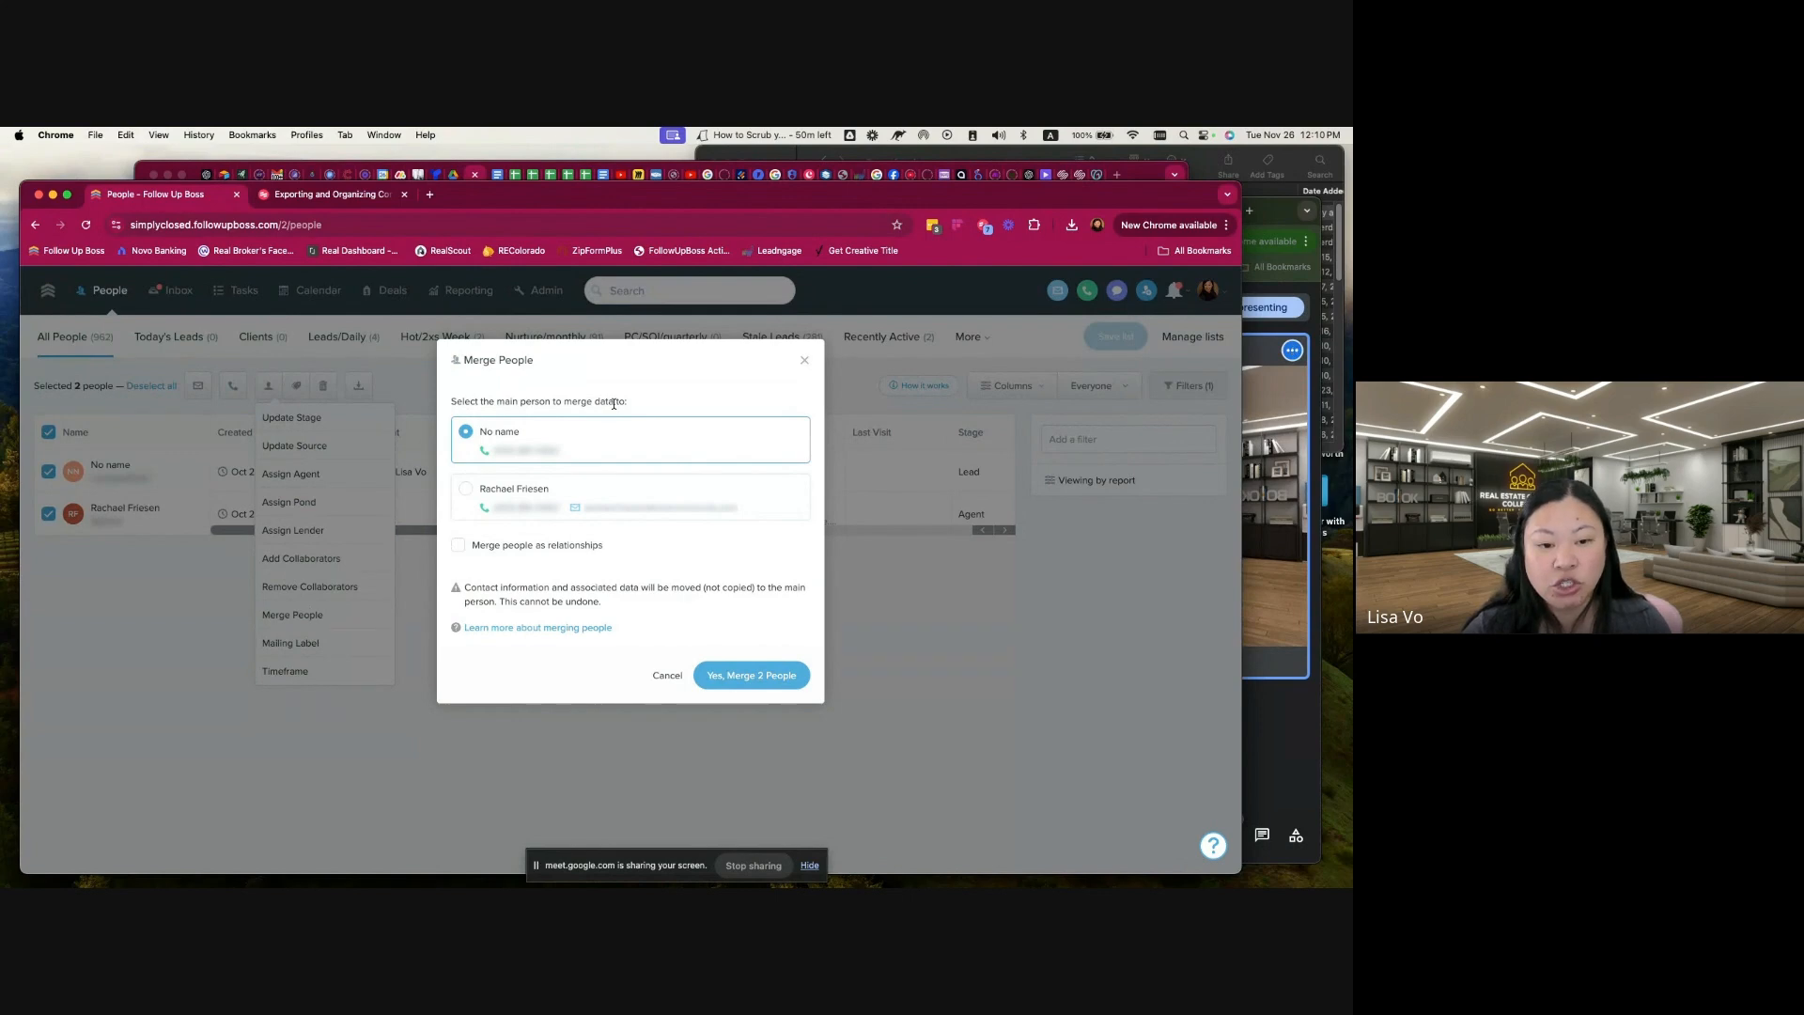
left_click(465, 489)
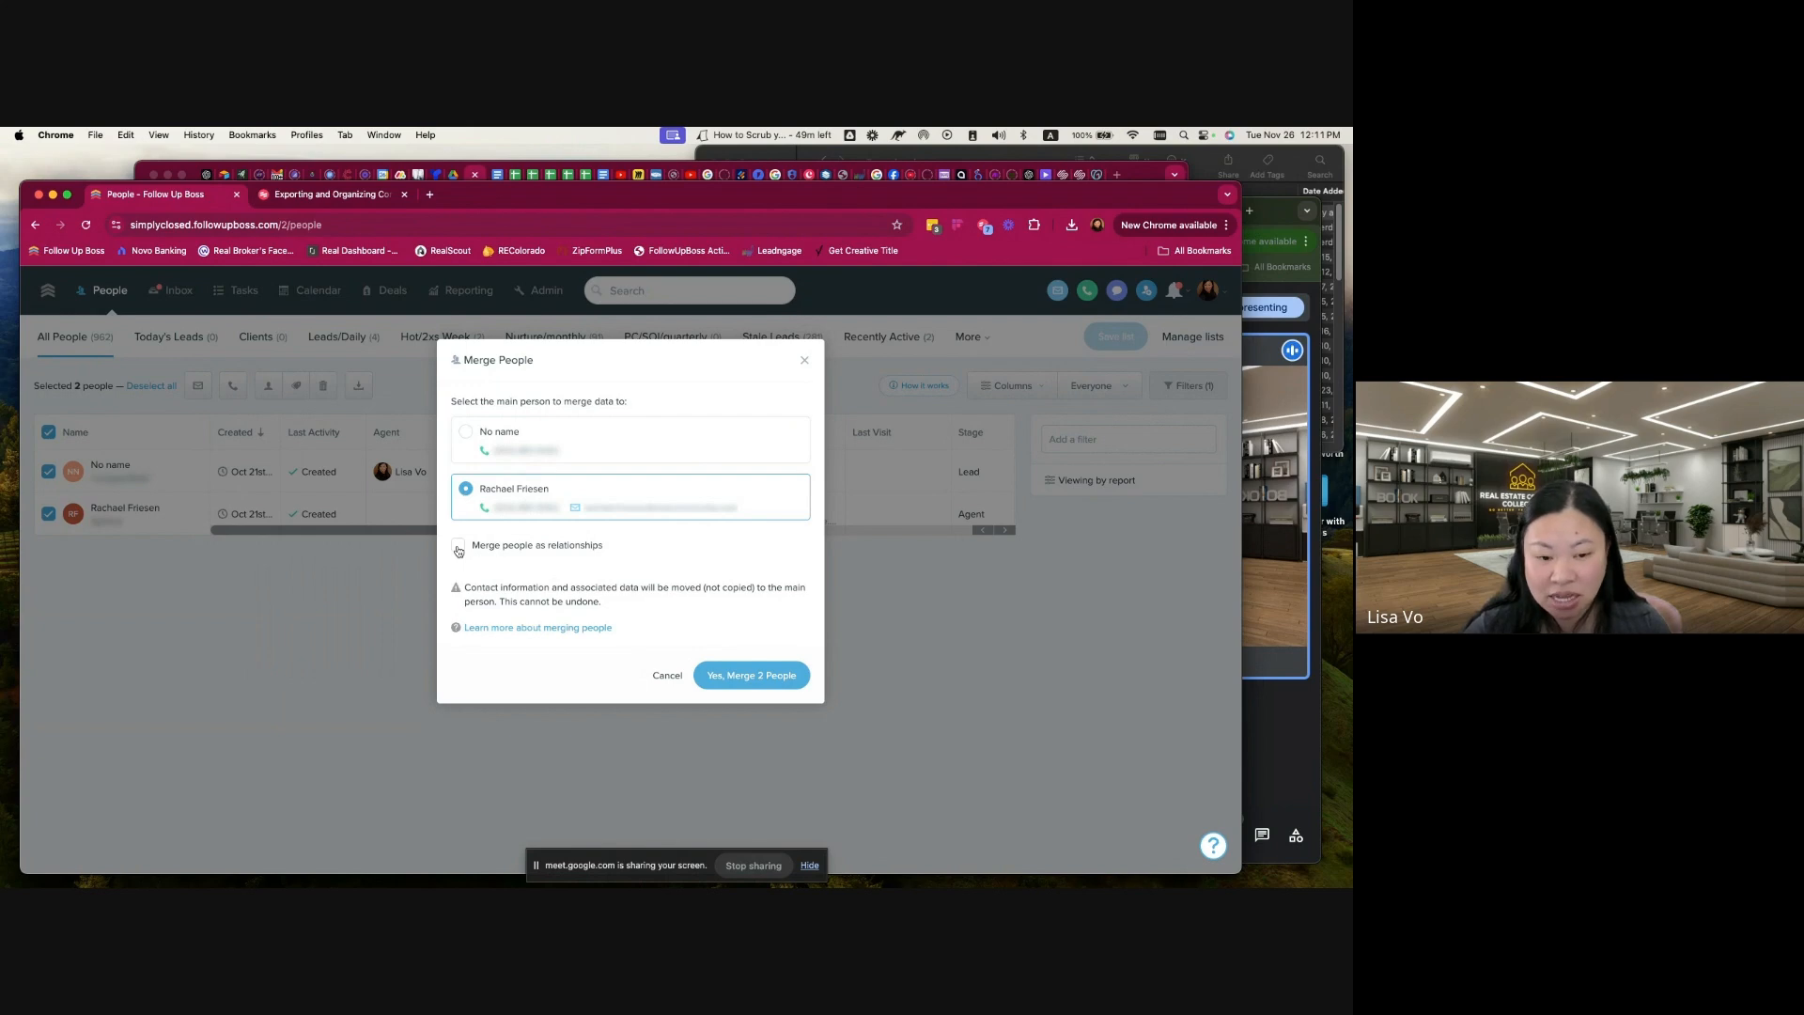
left_click(759, 683)
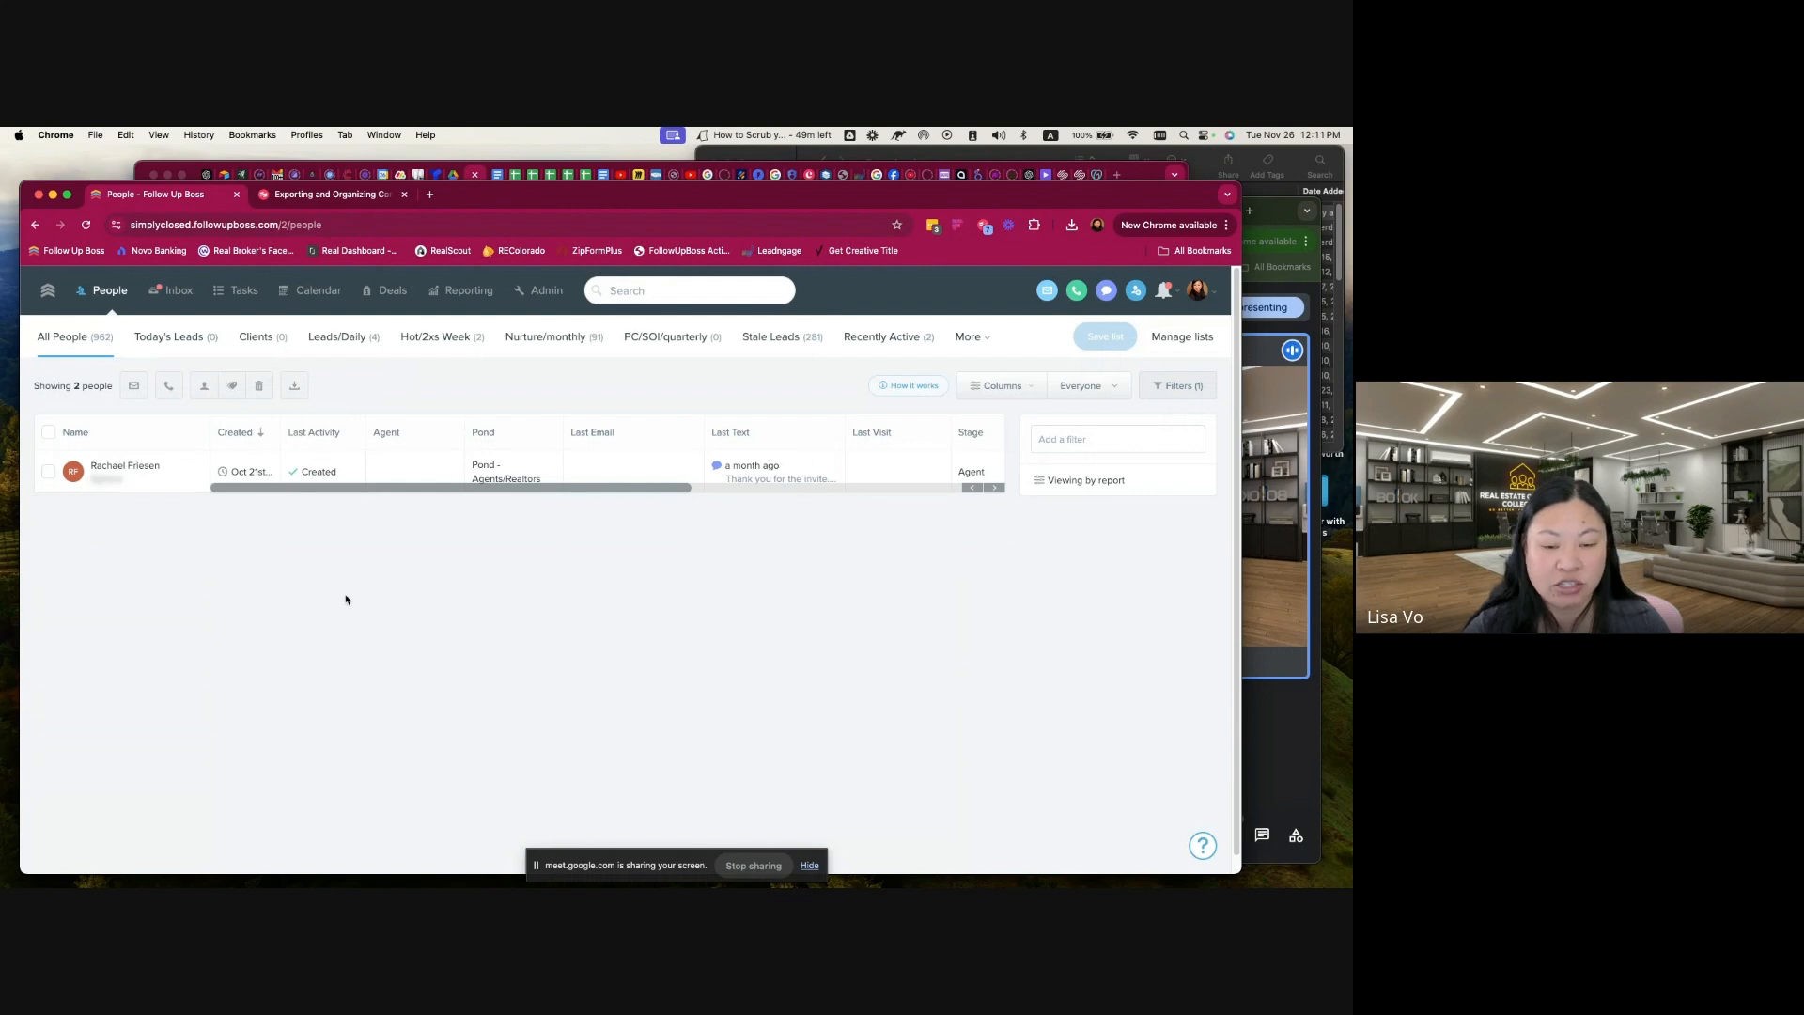
Step: Open the merged contact's profile and examine the contact details and the note about the merge
left_click(131, 467)
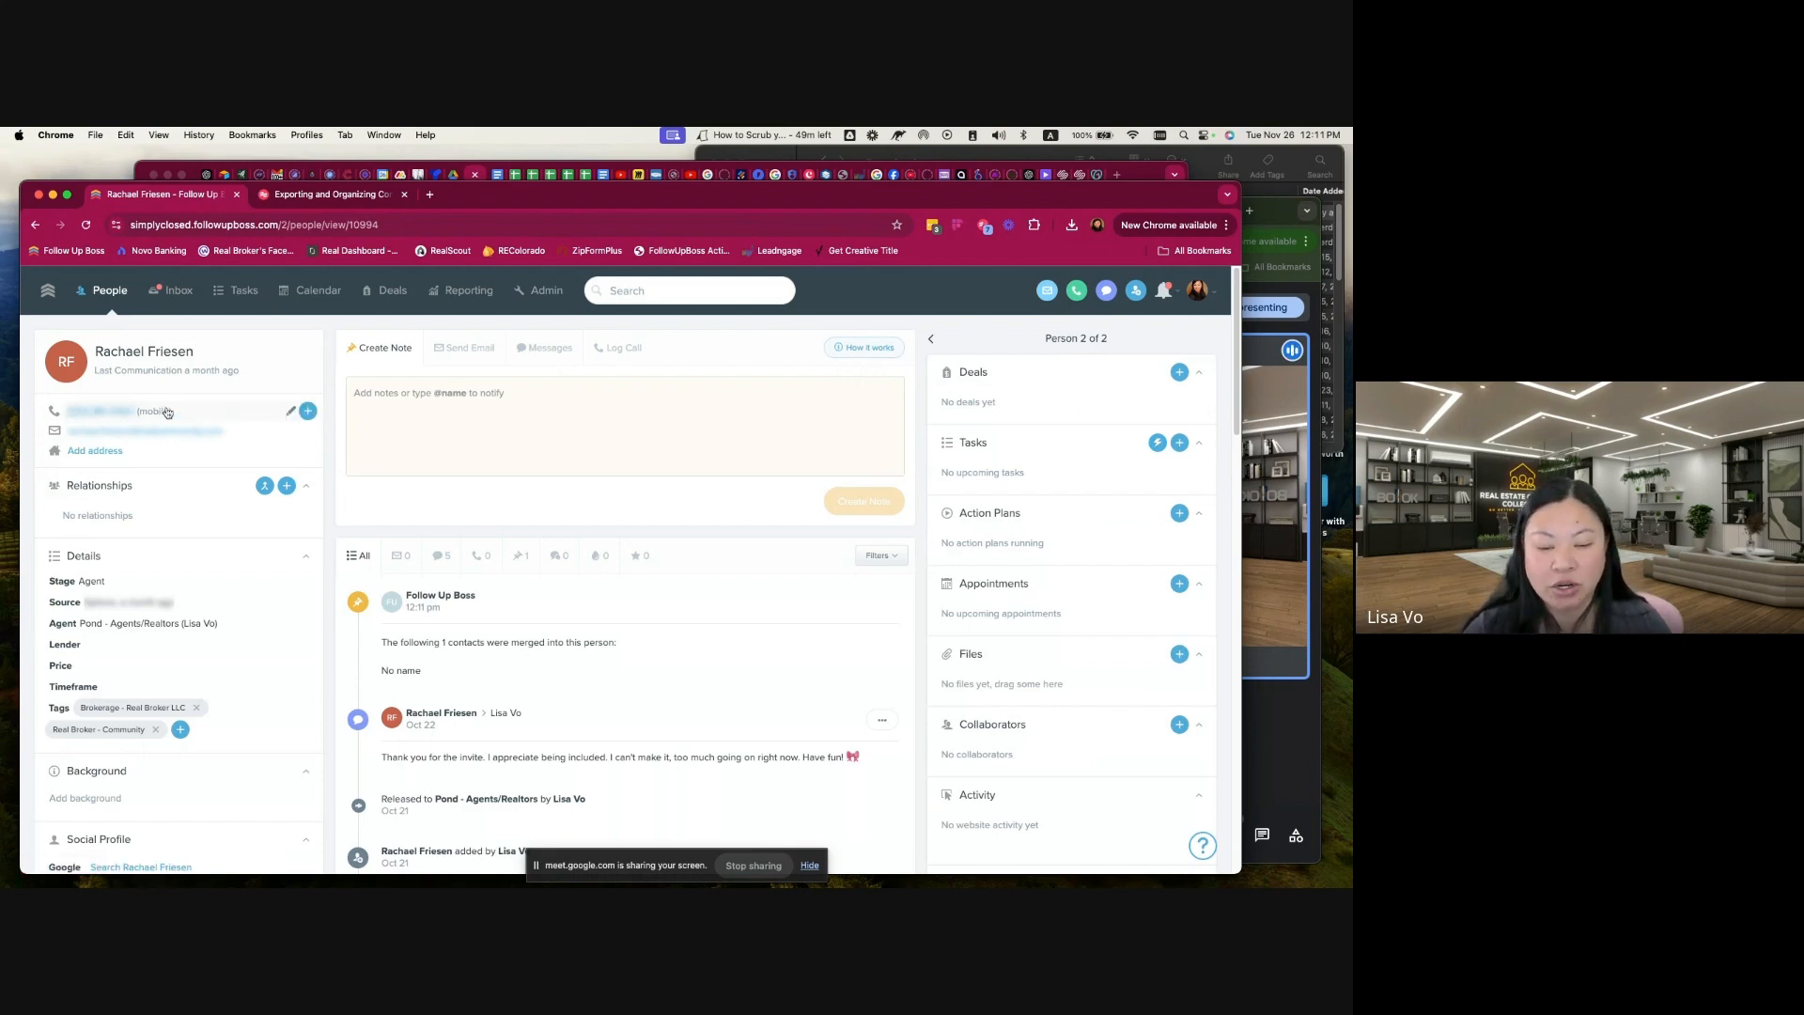
left_click_drag(424, 678, 369, 607)
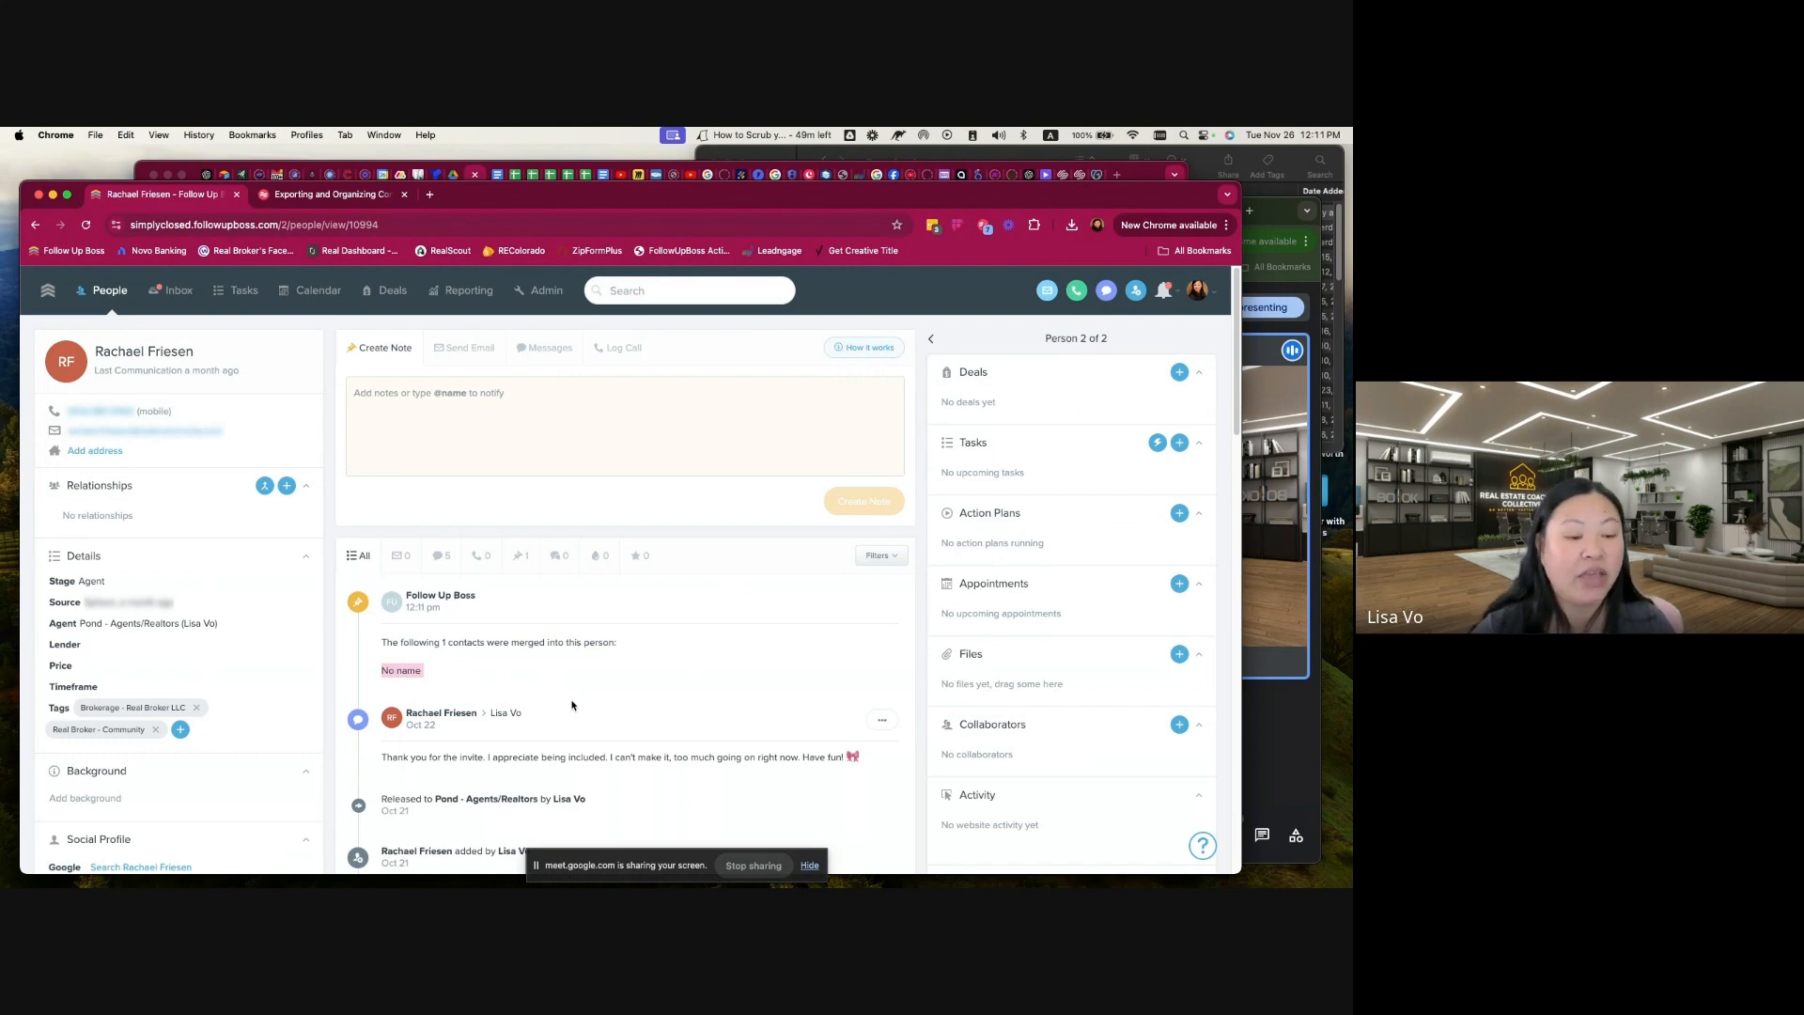
left_click_drag(425, 671, 382, 645)
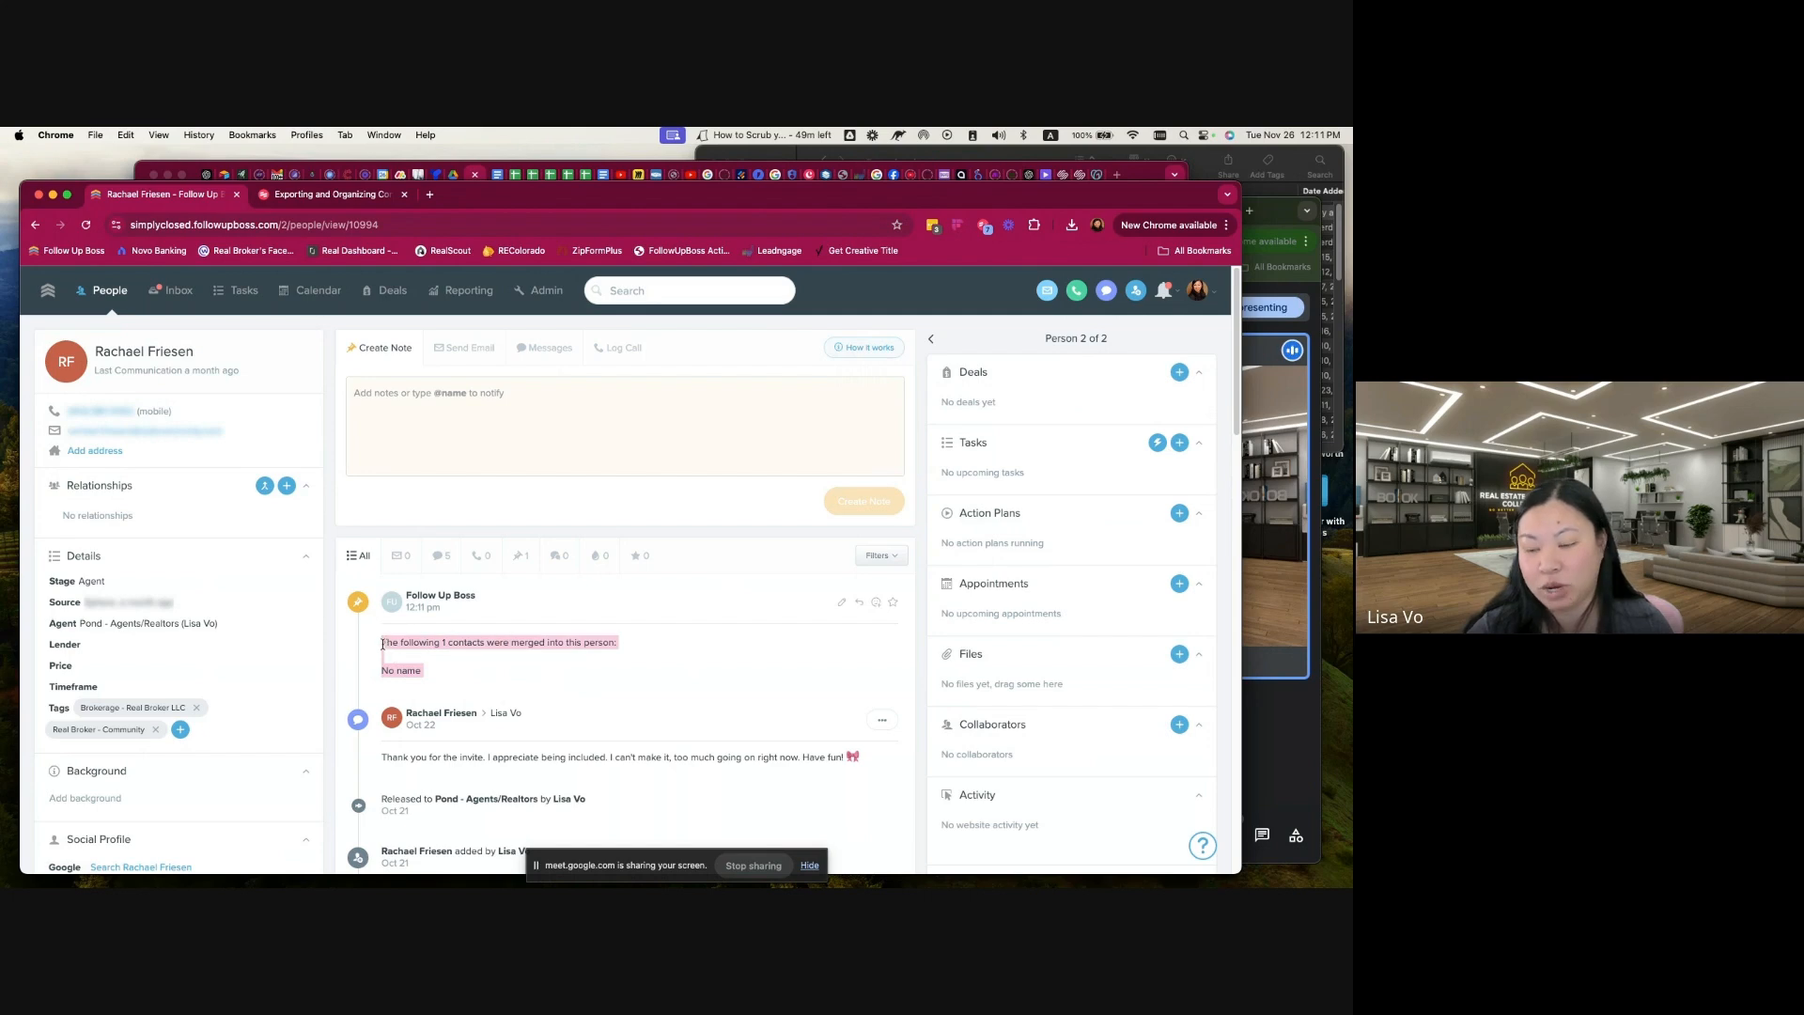
left_click(565, 695)
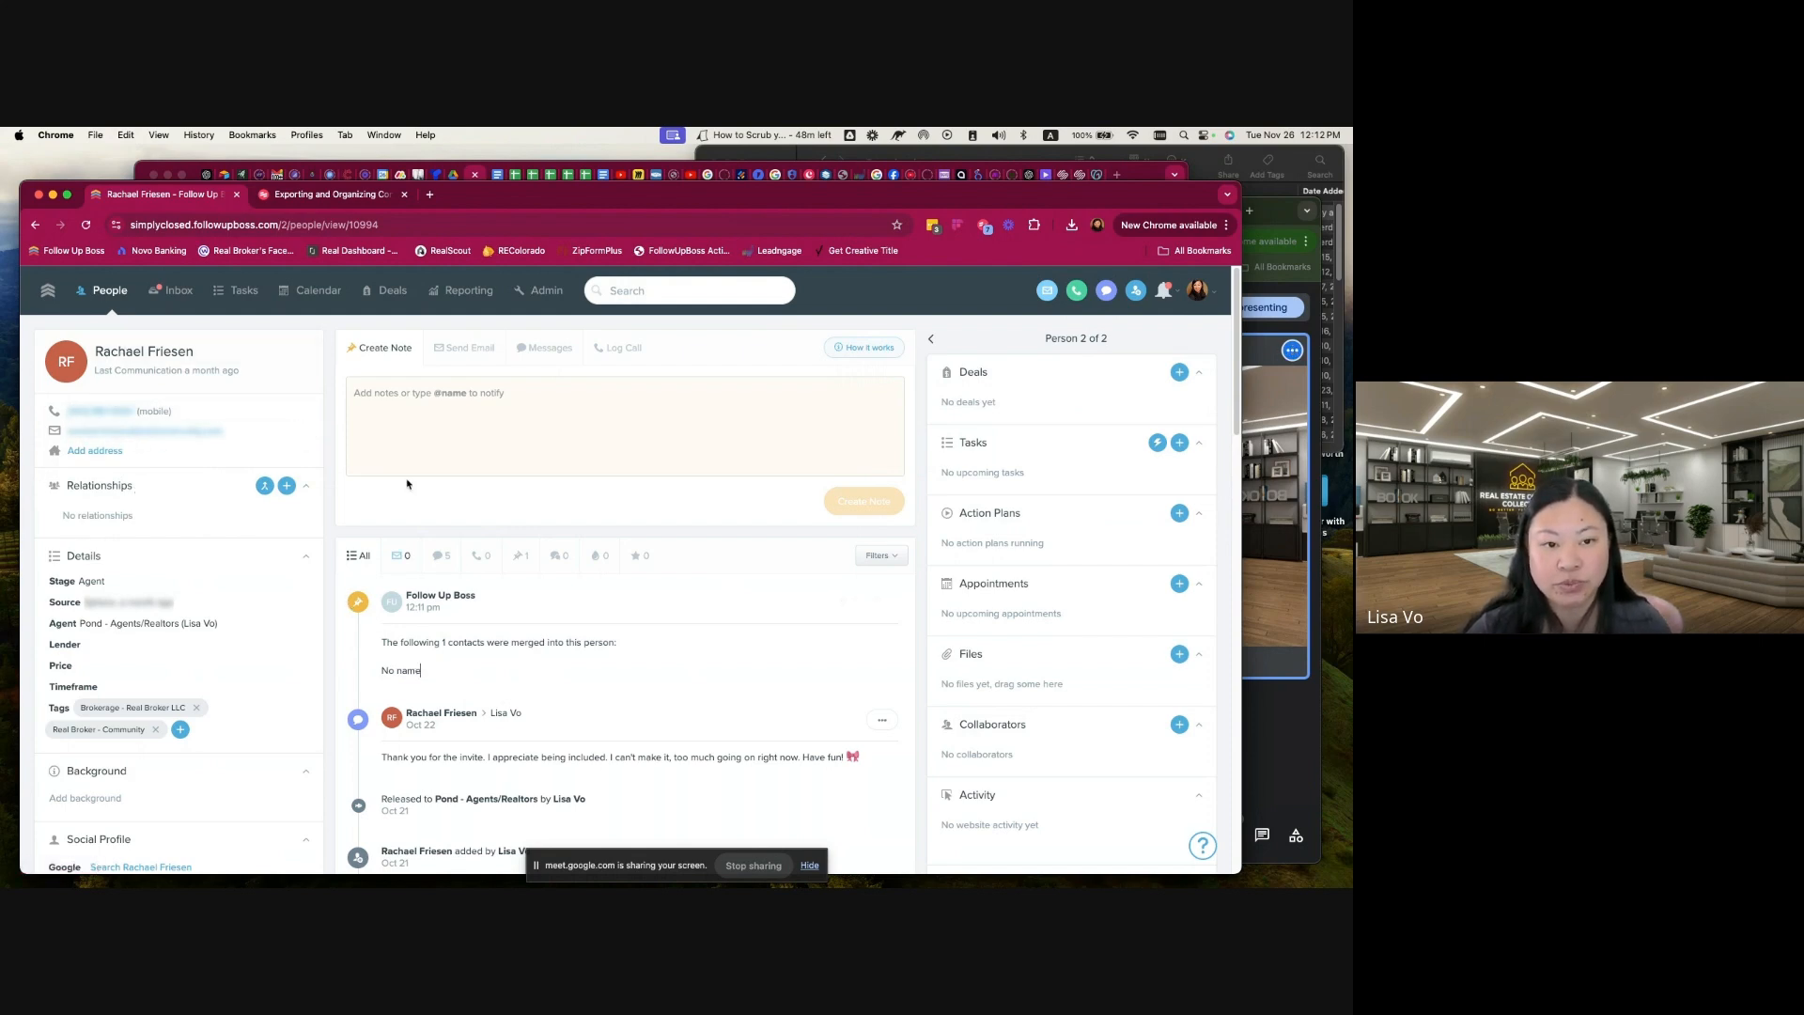
Step: Switch back to the pivot table spreadsheet, enlarge its window, and check the remaining phone number counts for duplicates
left_click(1139, 176)
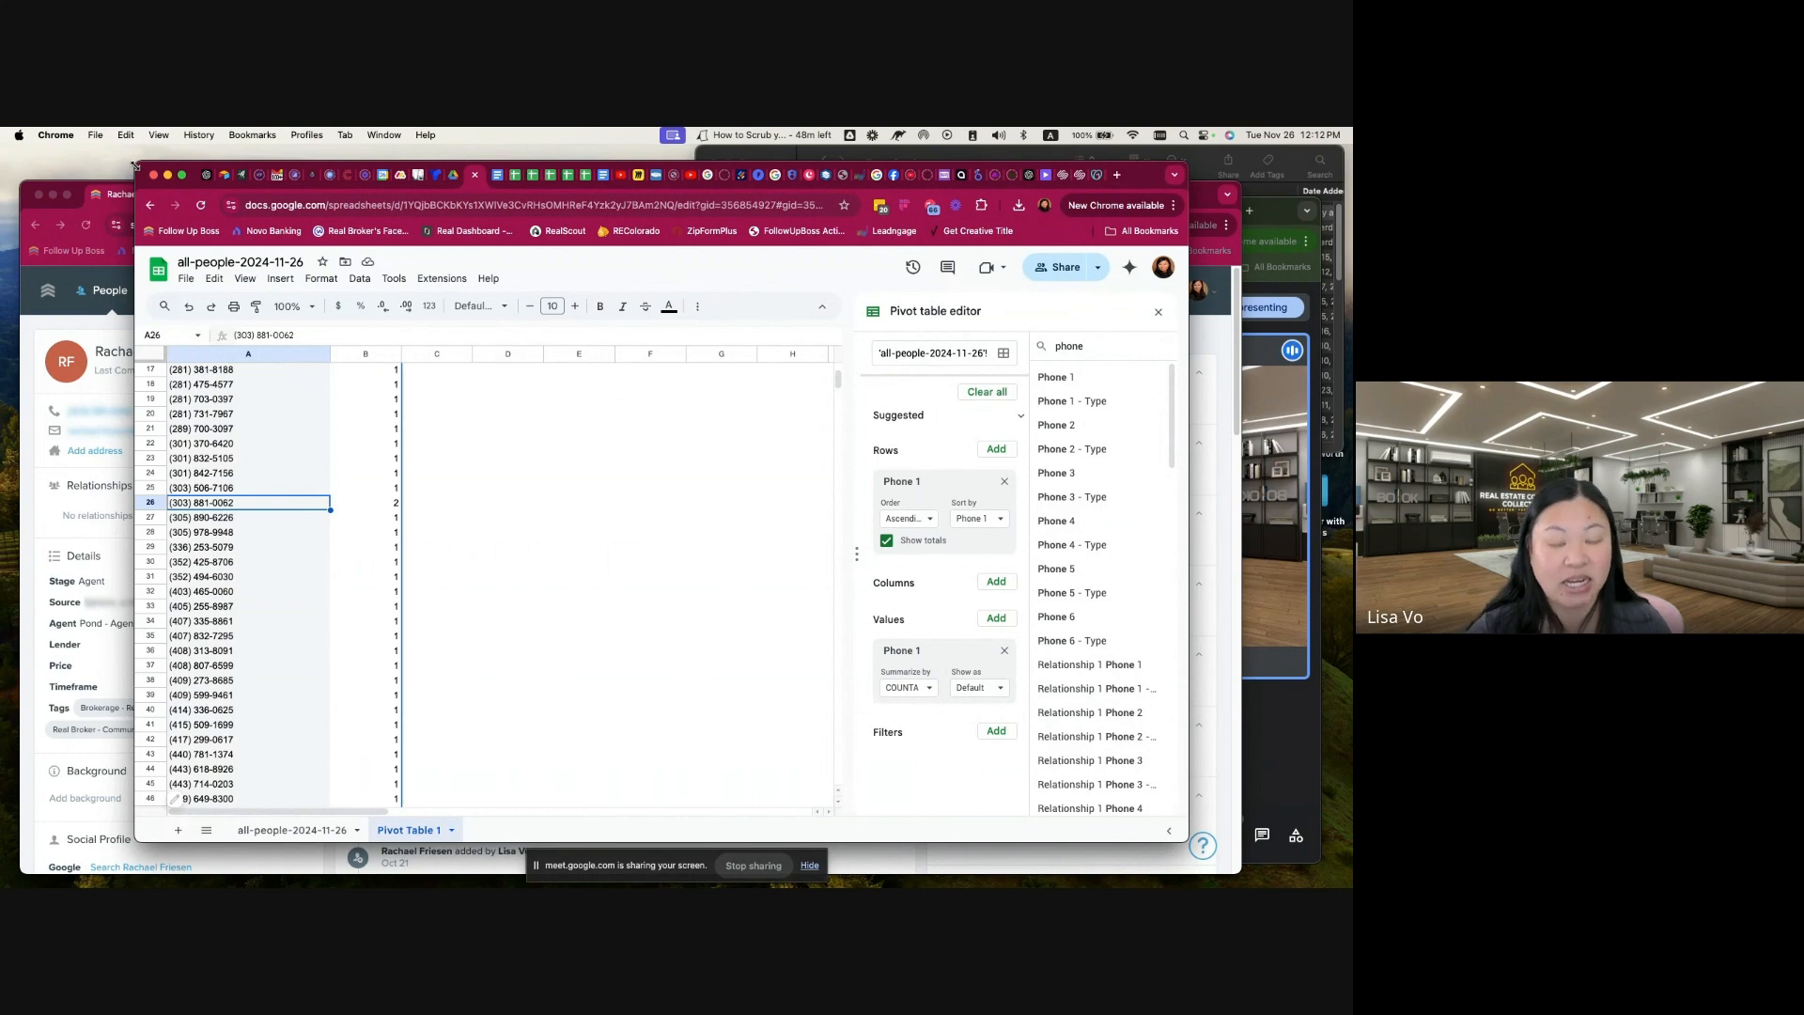
left_click_drag(134, 165, 83, 148)
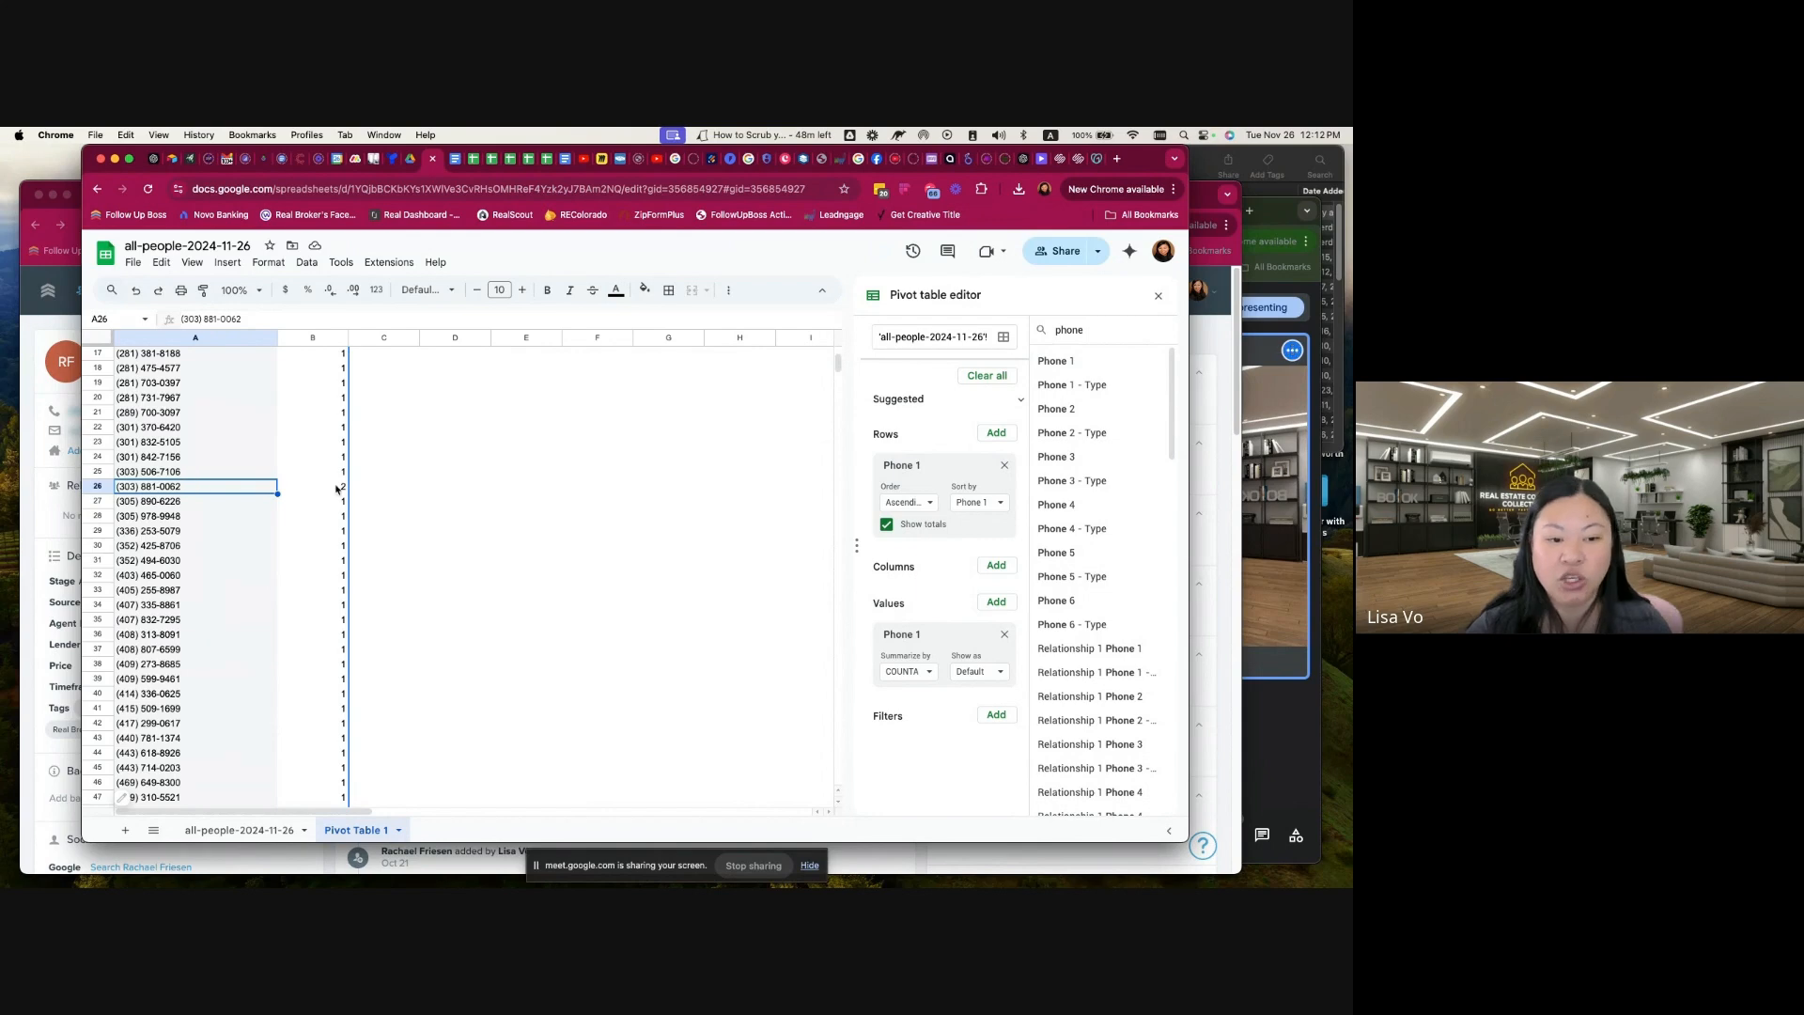
key("Right")
scroll(232, 616, "down", 20)
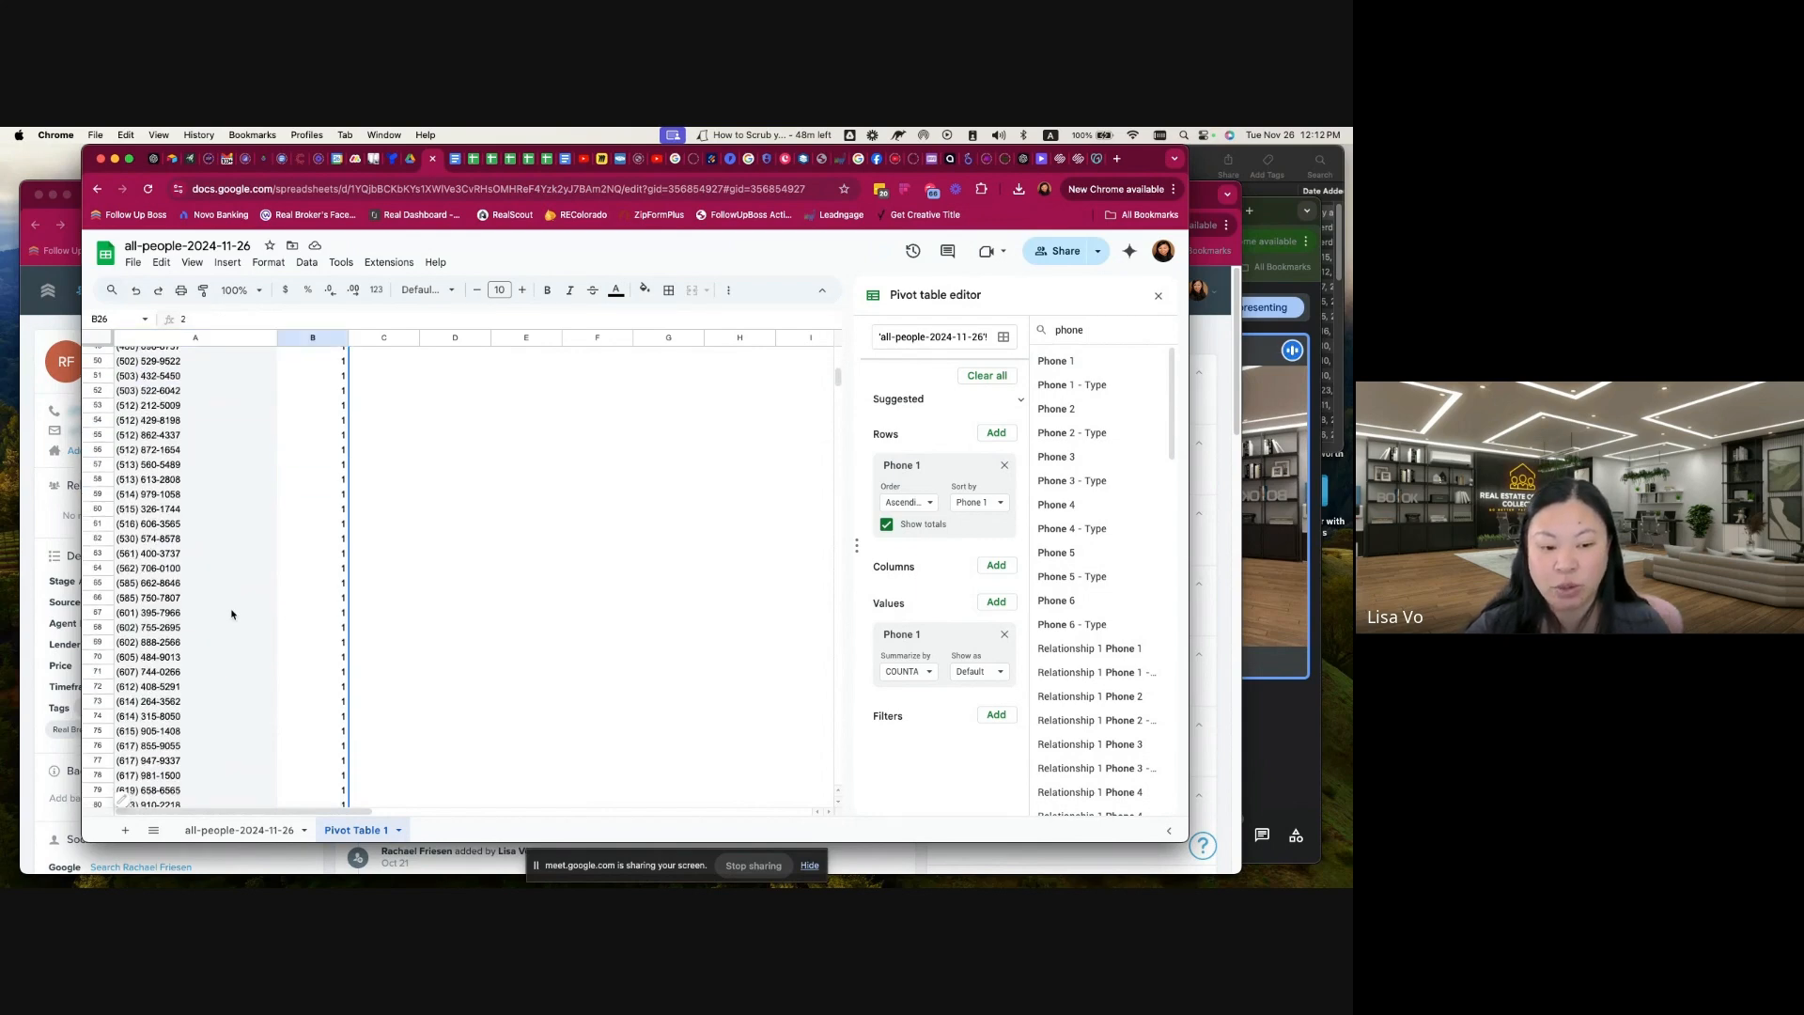
scroll(232, 616, "down", 5)
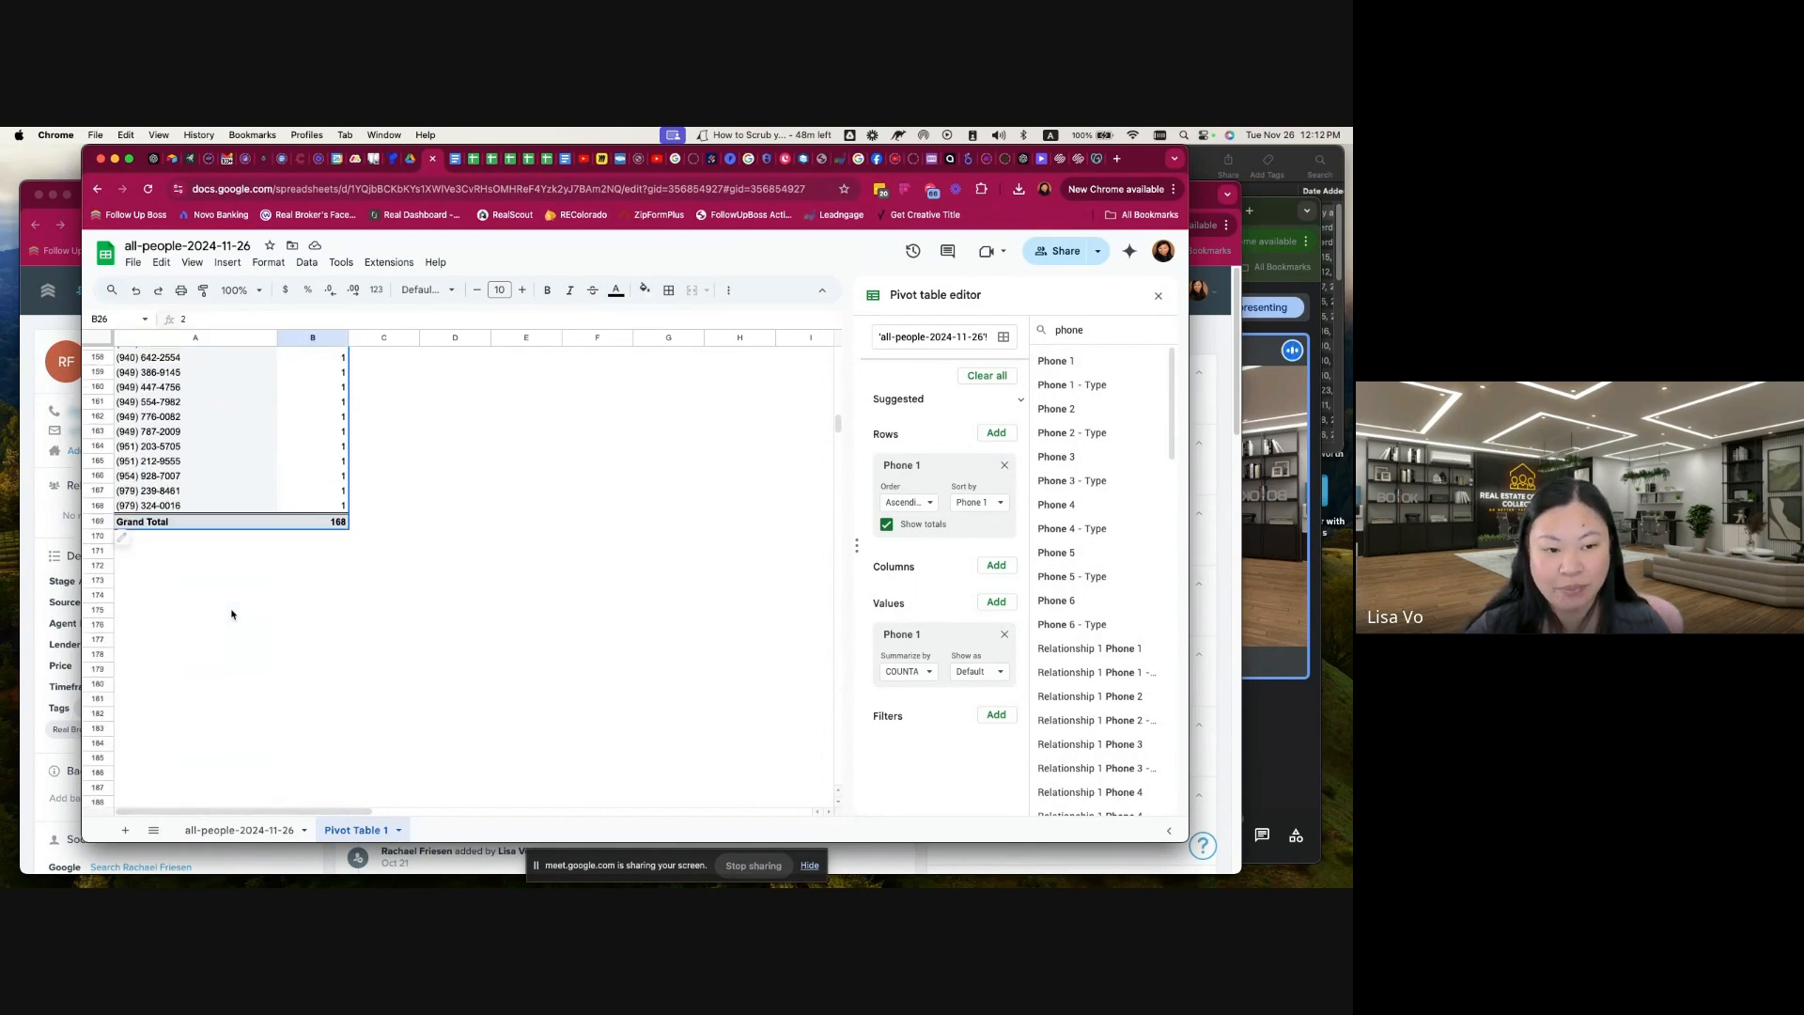
scroll(232, 616, "up", 8)
scroll(232, 616, "up", 20)
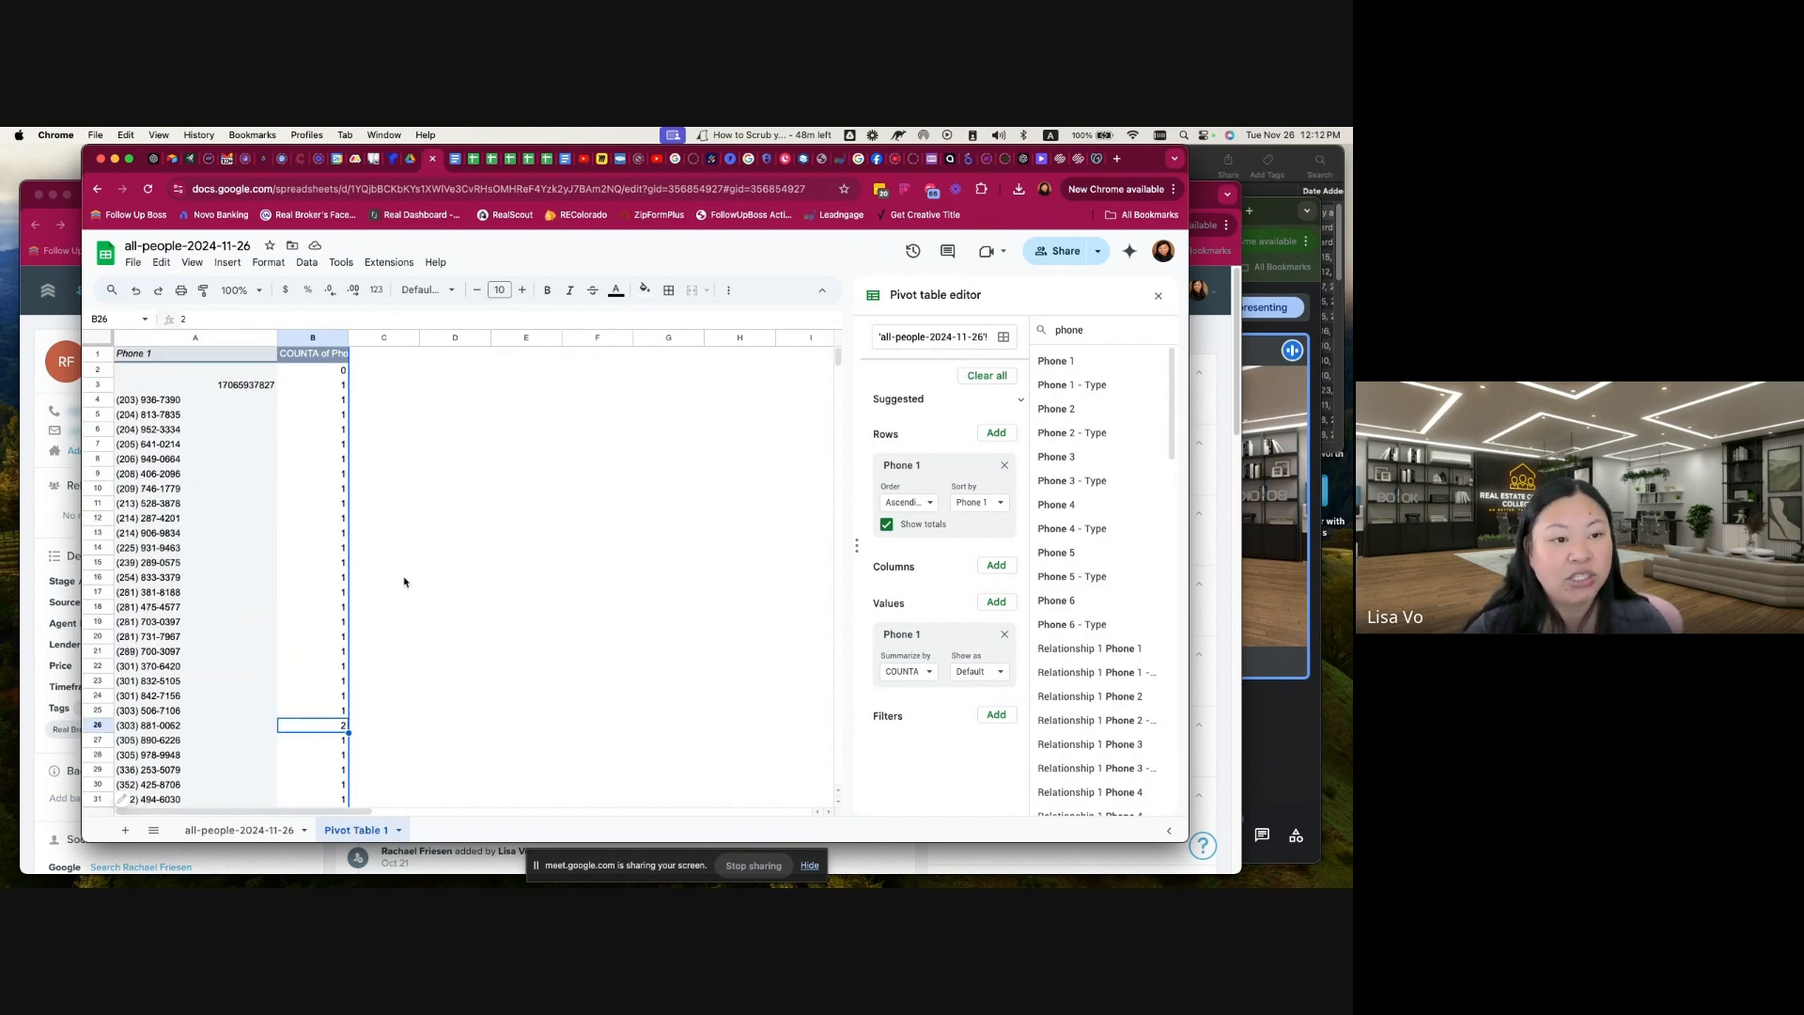
Step: Rename the spreadsheet as FUB Duplicate Checker all-people-2024-11-26
left_click(127, 247)
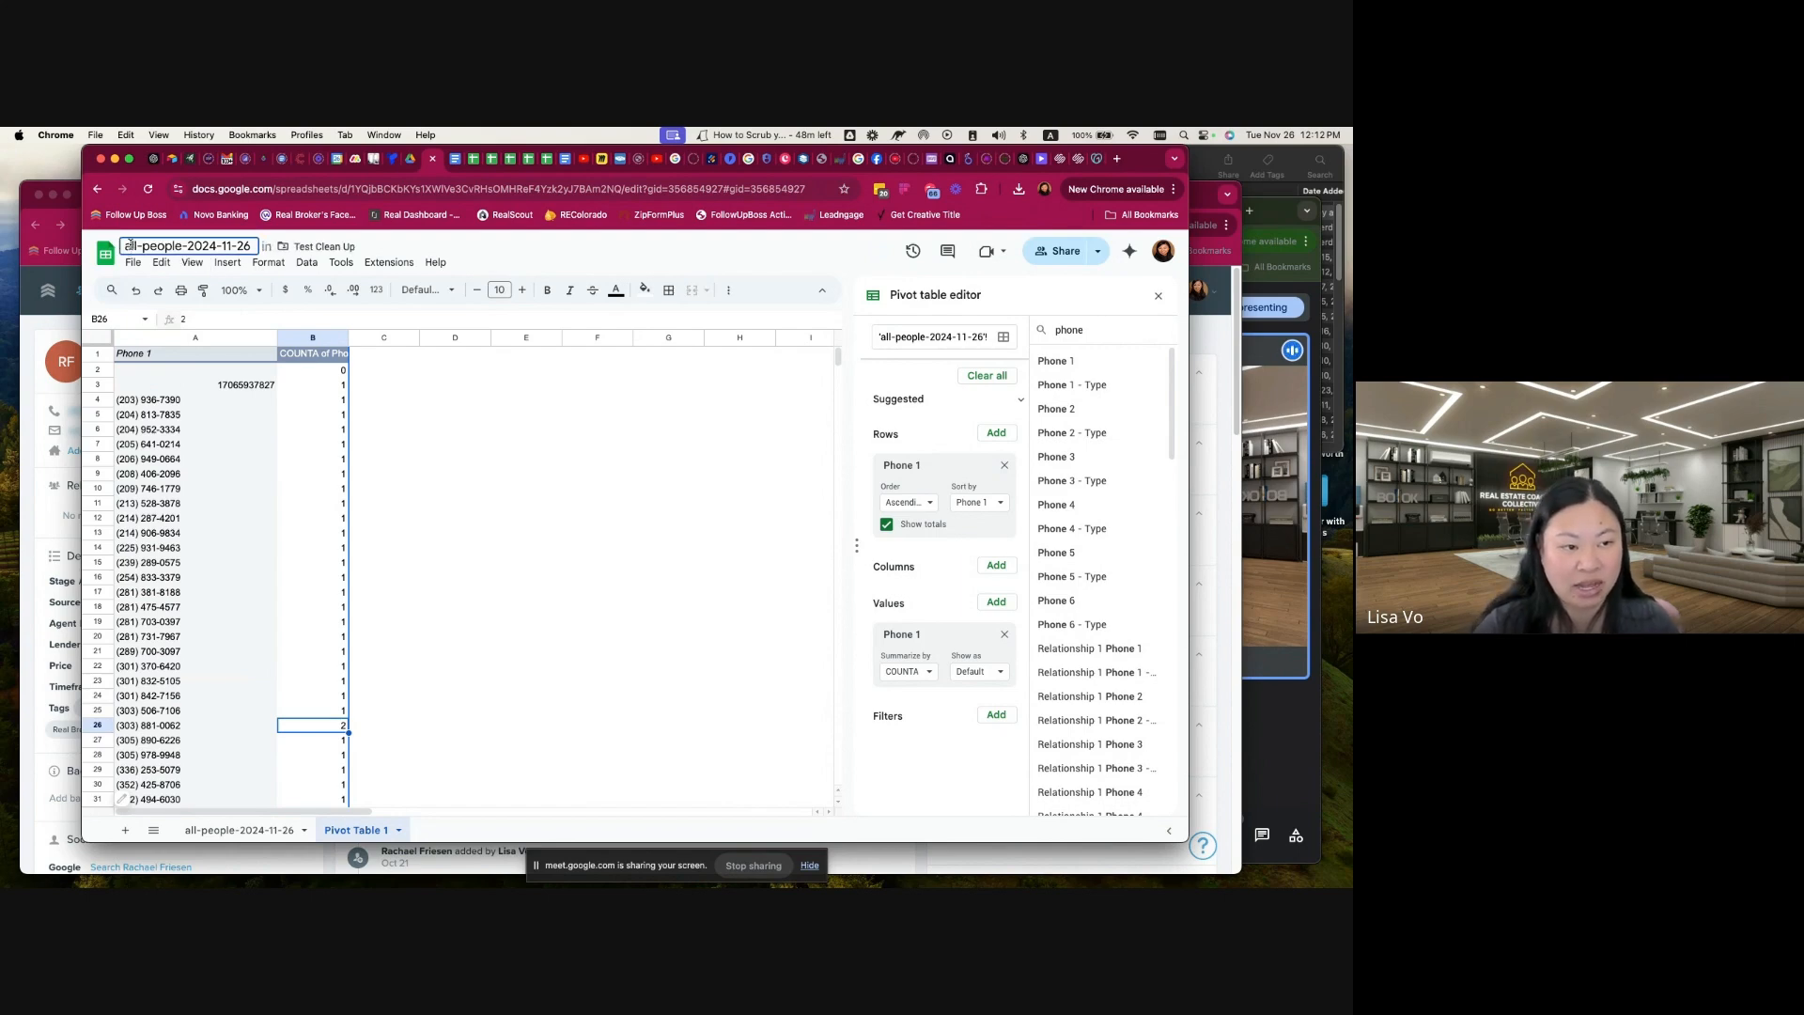
type("FUB ")
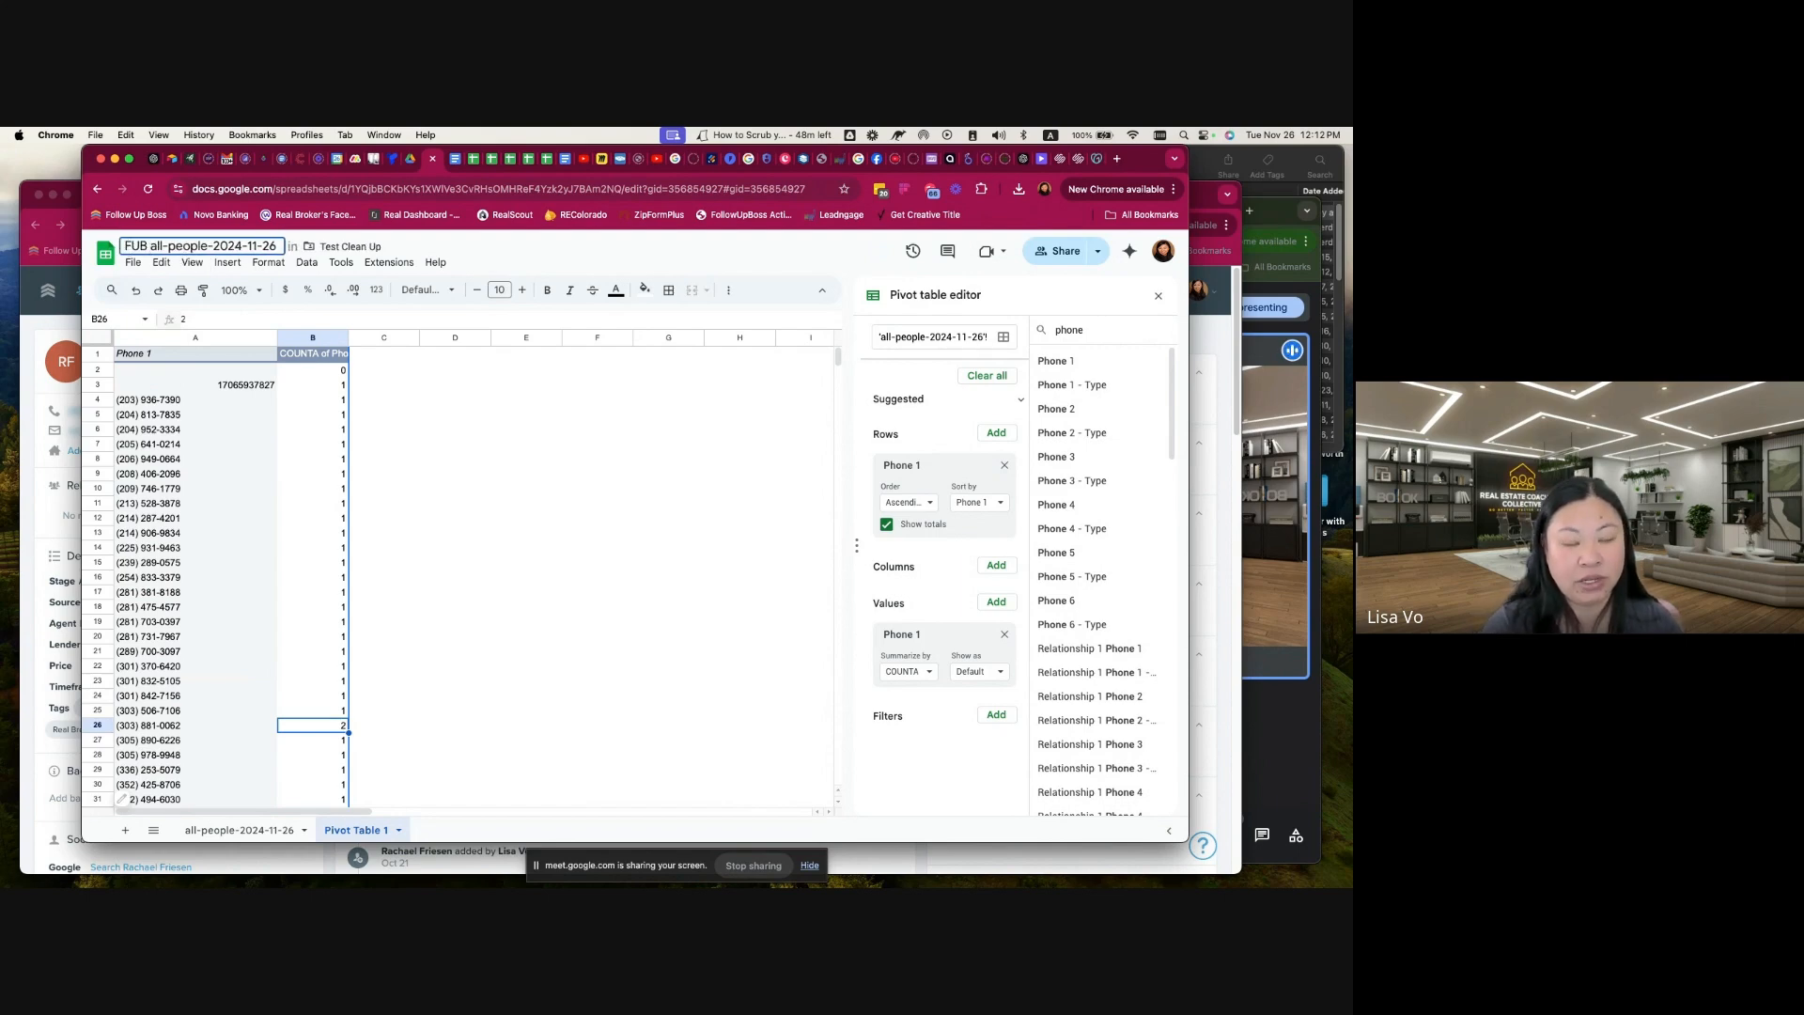
type("Duplicate Ch")
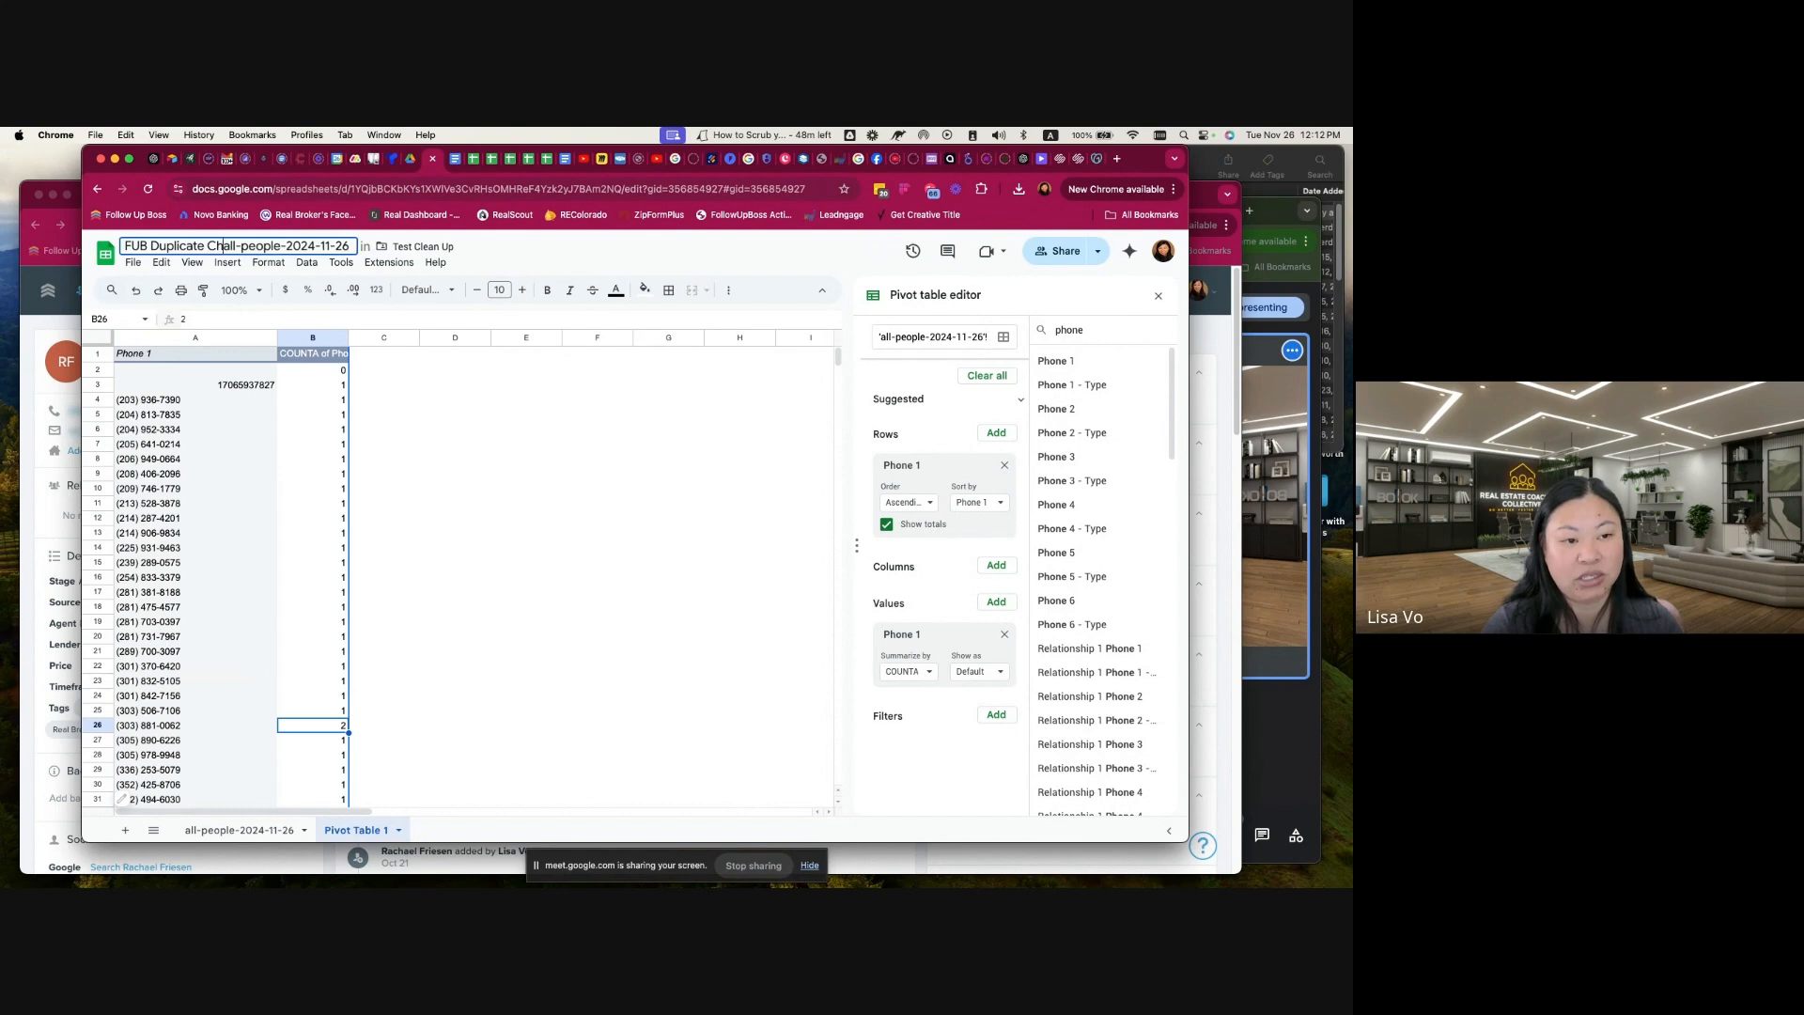
type("ecker")
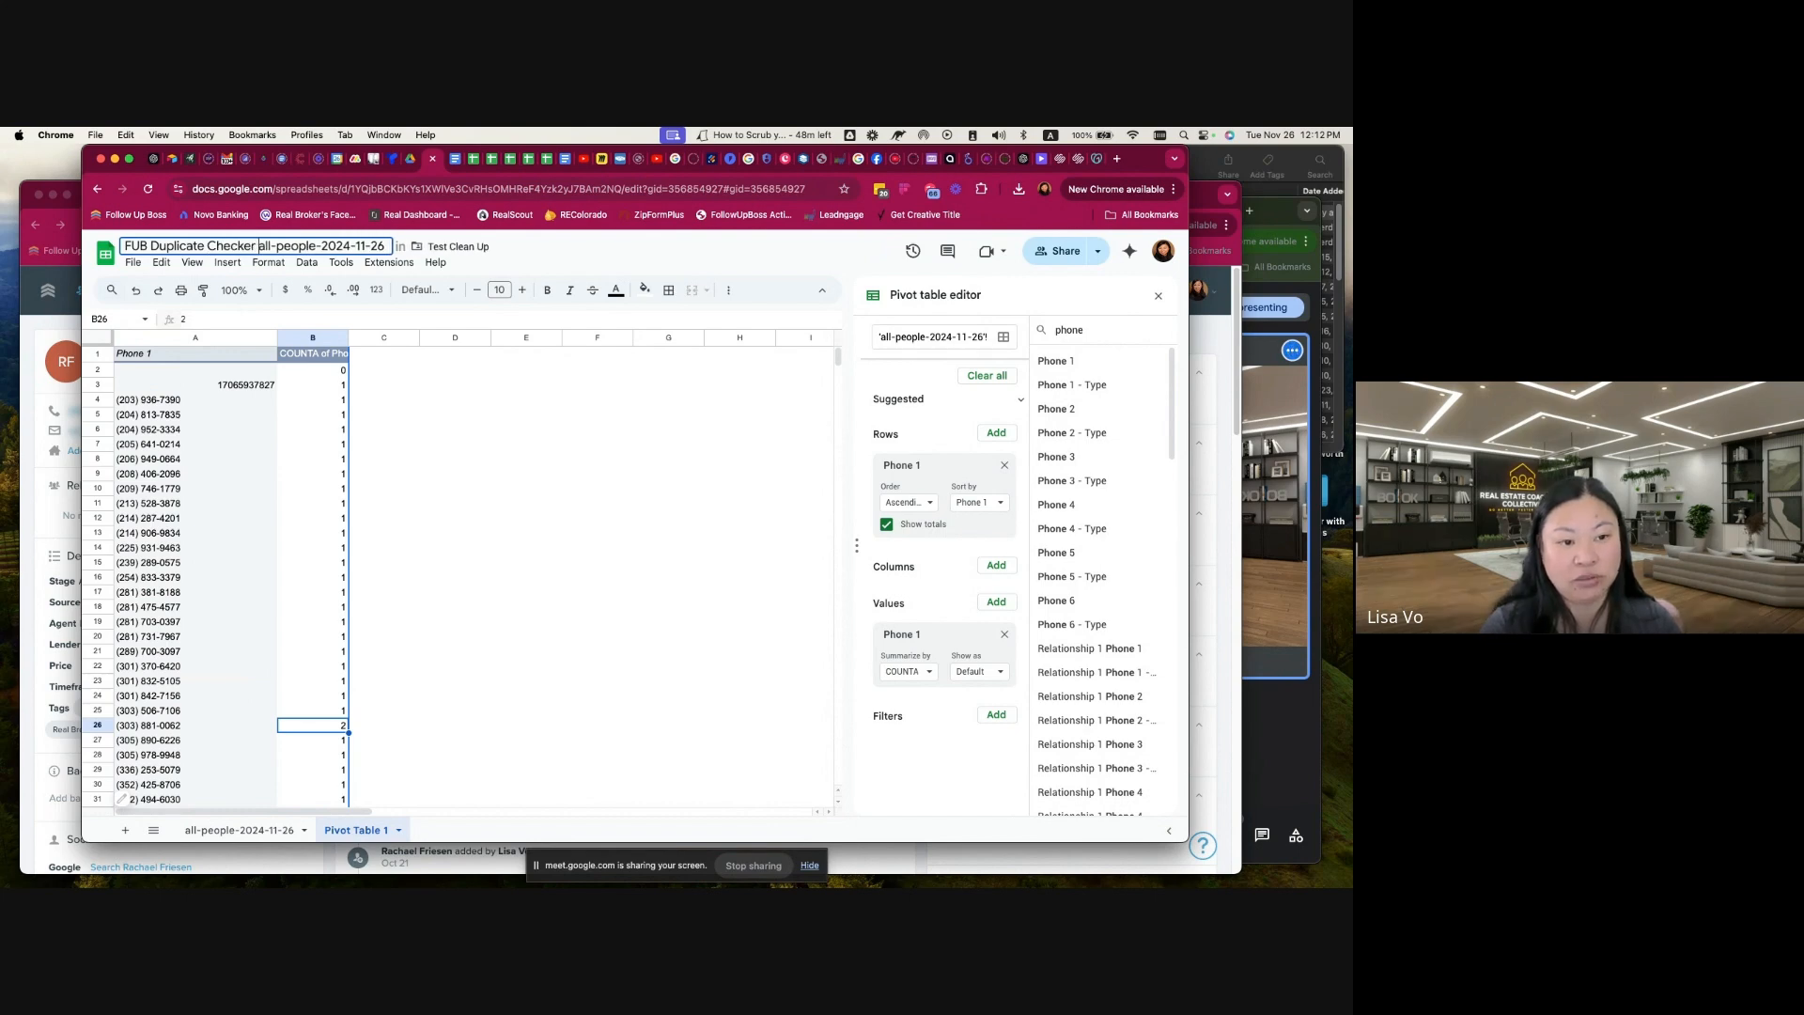
key("Return")
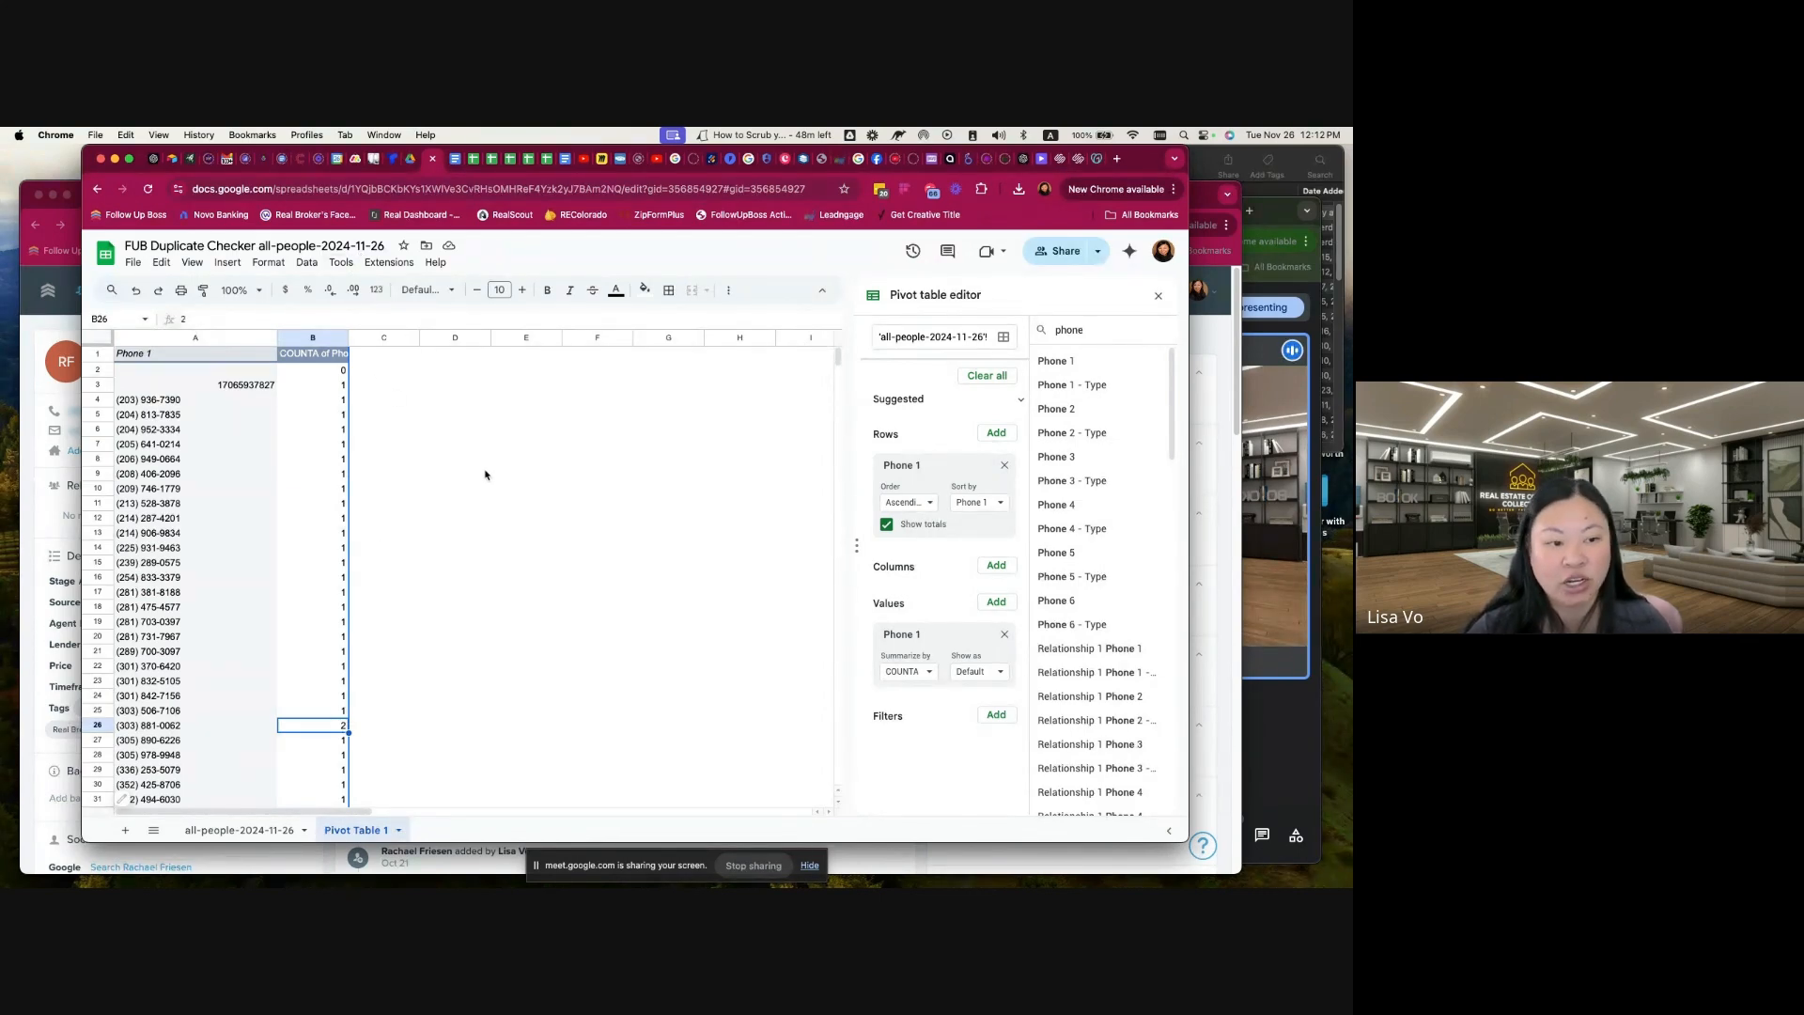
Step: Search the all-people-2024-11-26 sheet for "kw.com" and examine the first matching contact's name, stage and tags
left_click(240, 830)
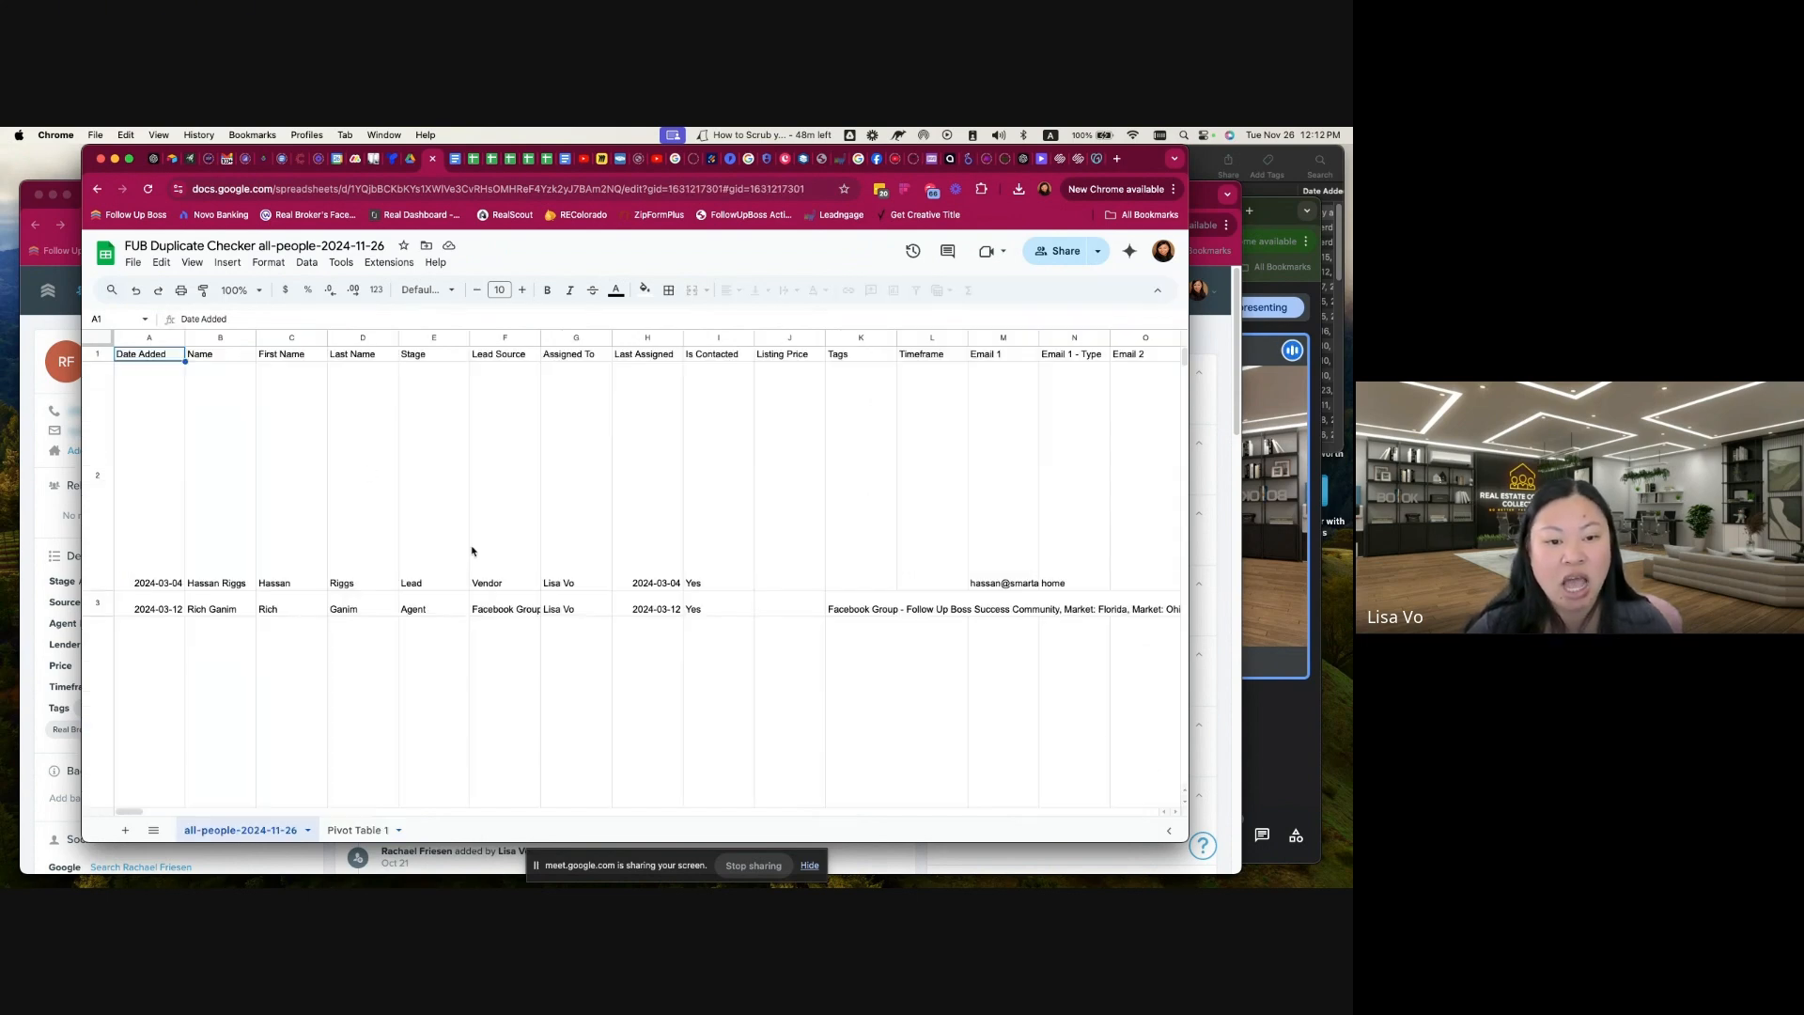
left_click(347, 831)
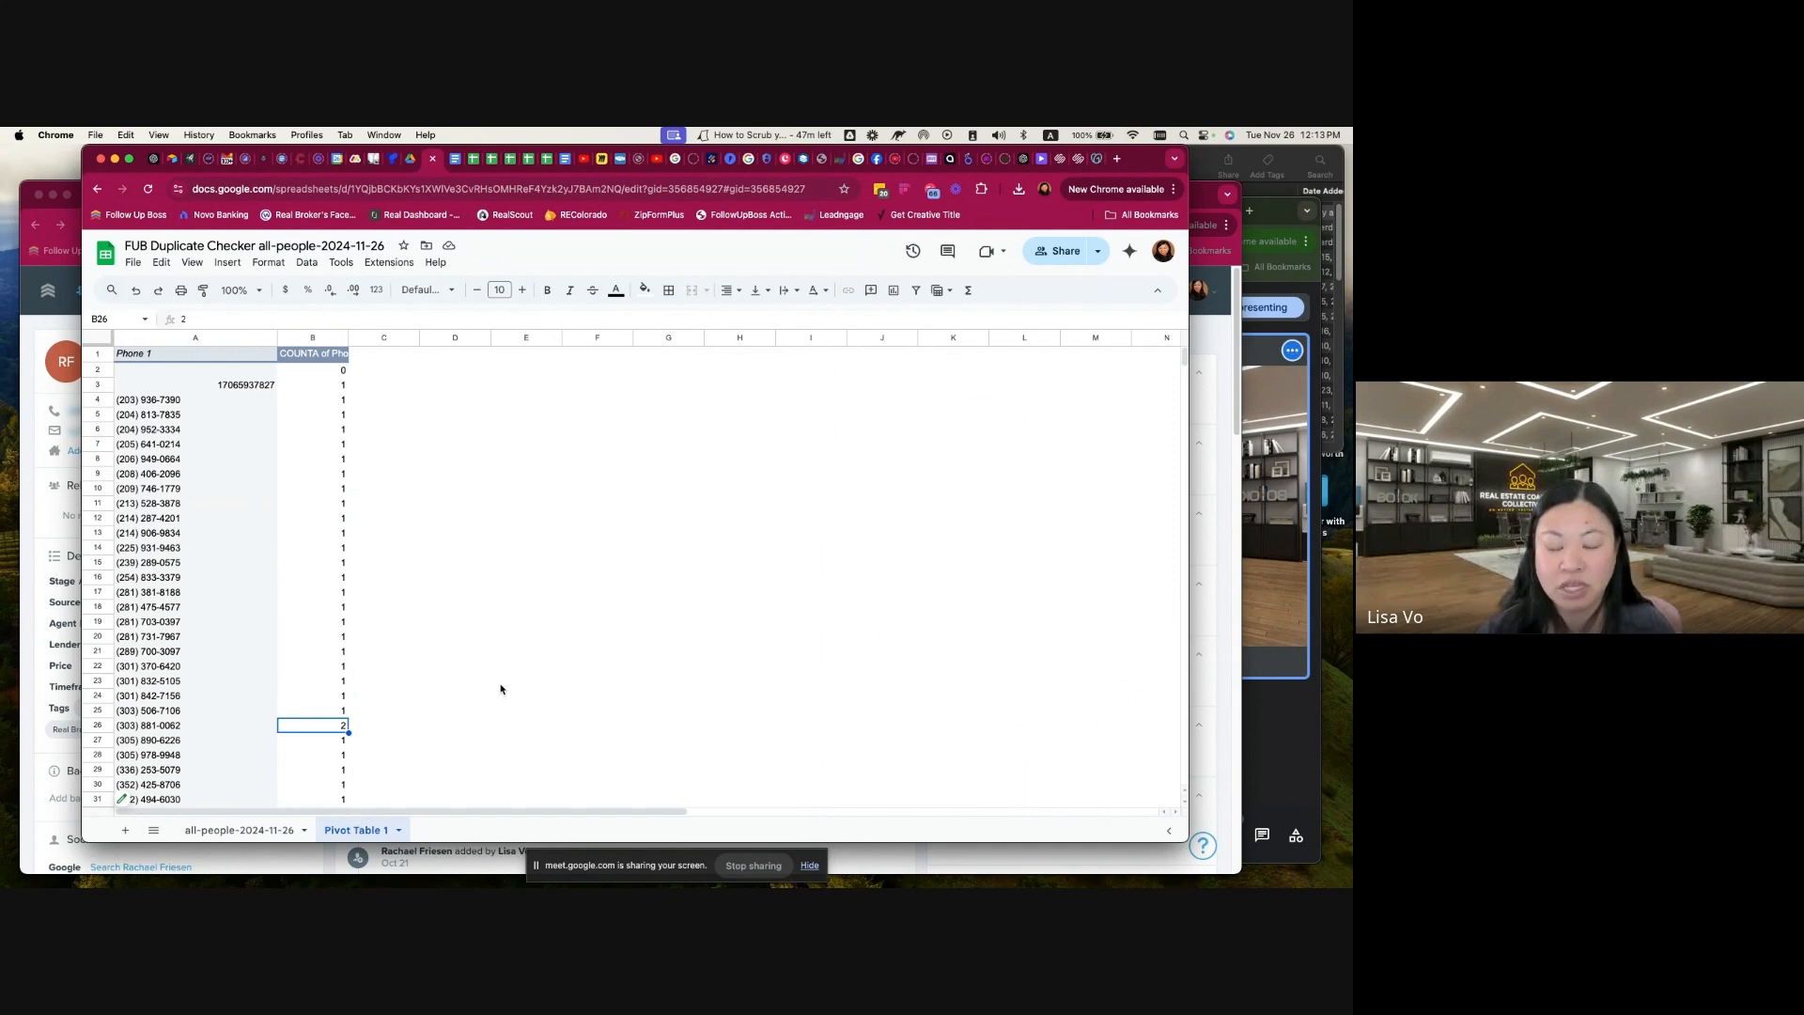
left_click(234, 831)
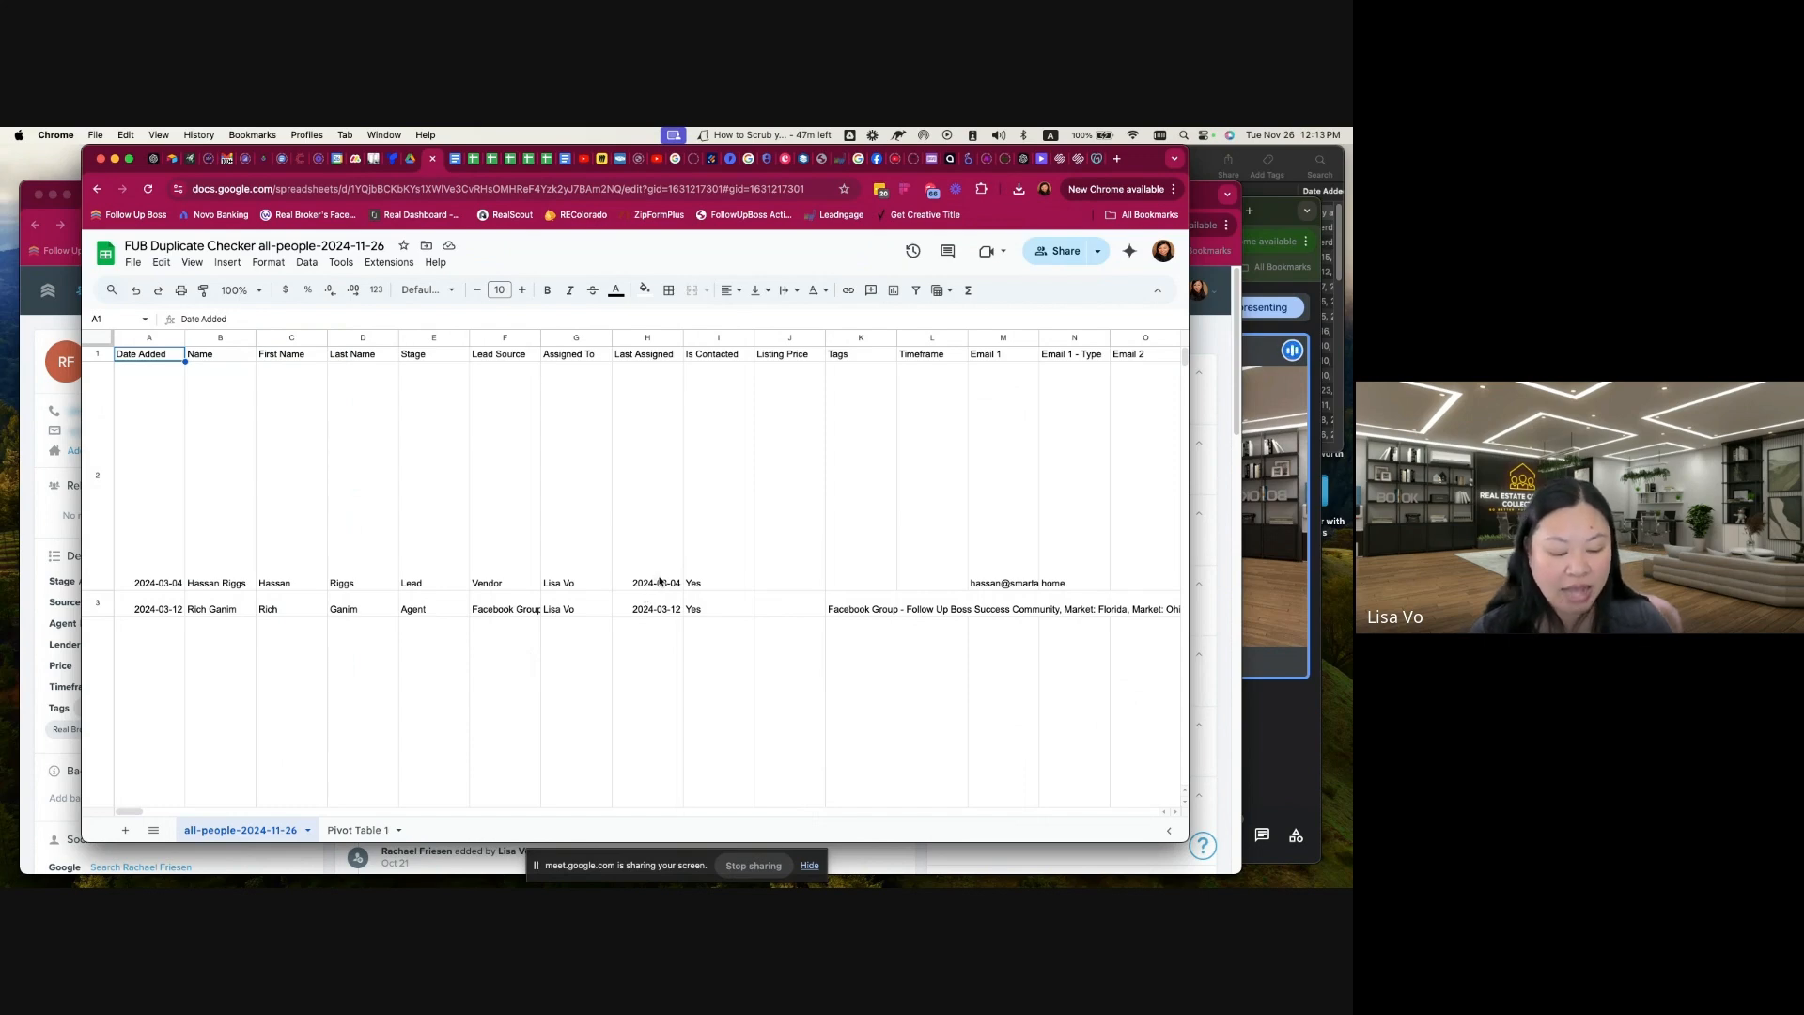
key("super+f")
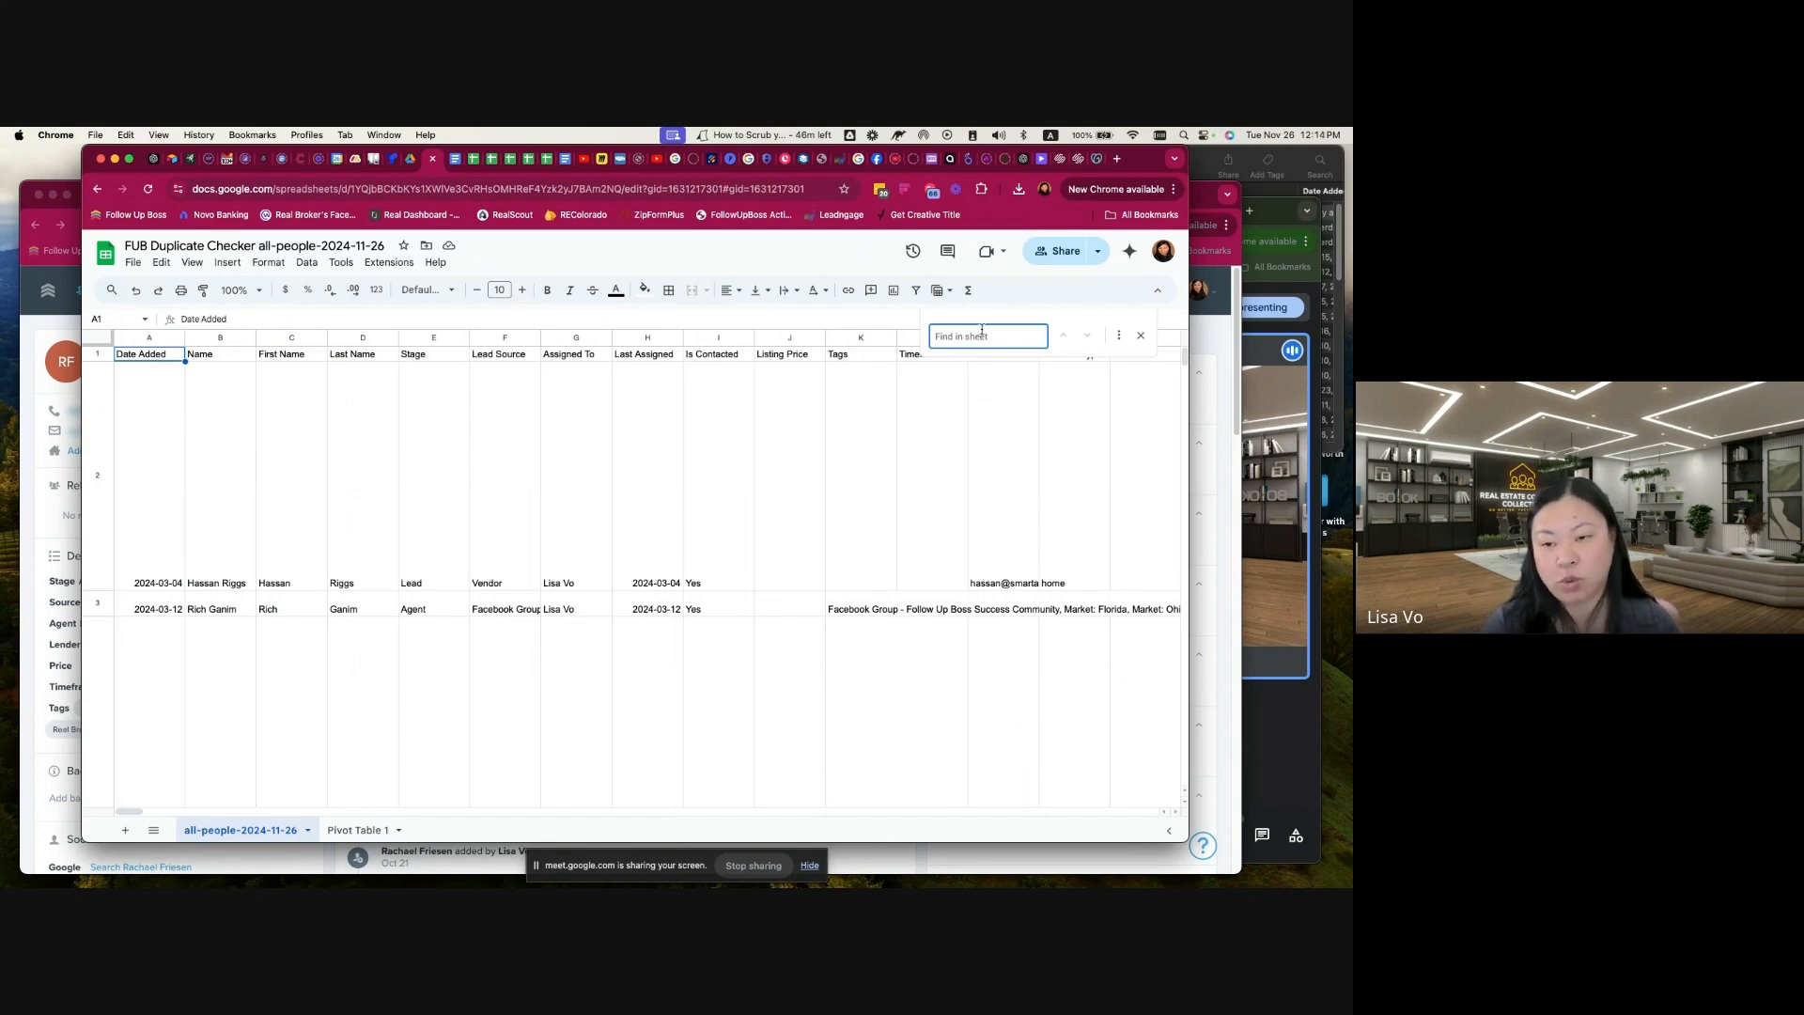
type("rel")
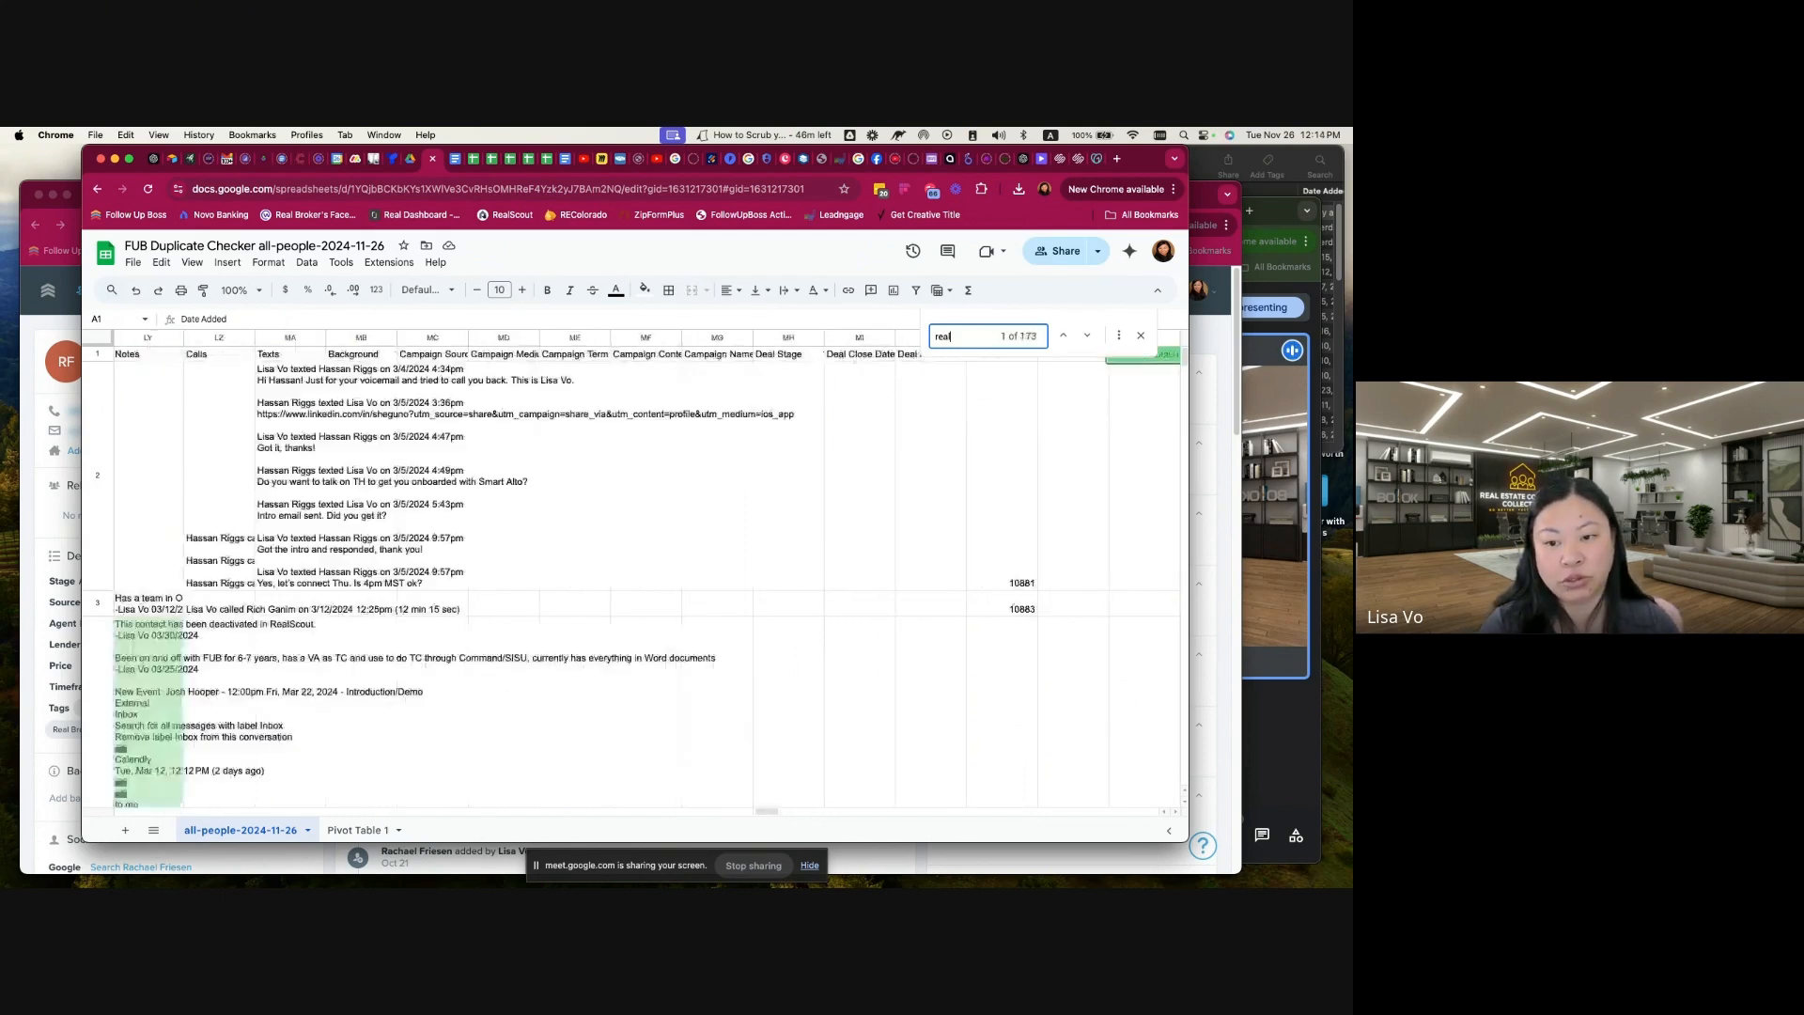
key("BackSpace")
key("BackSpace")
key("BackSpace")
type("kw.com")
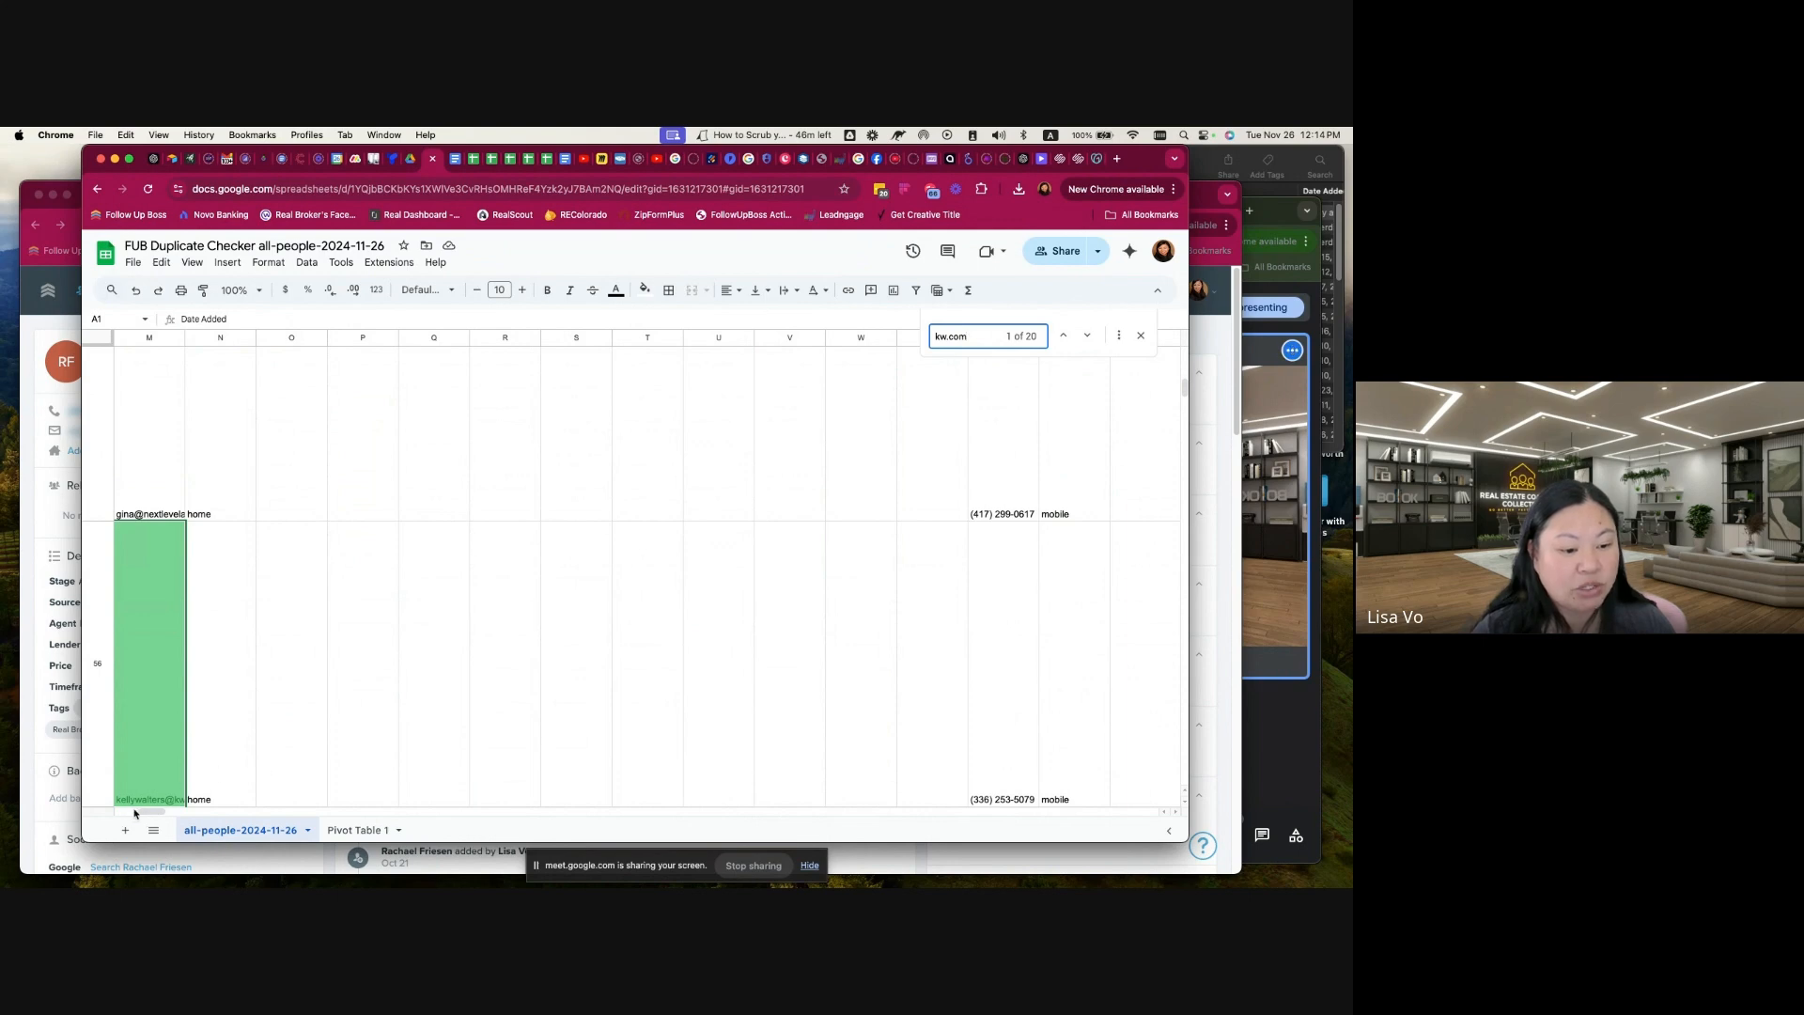
left_click_drag(143, 813, 103, 820)
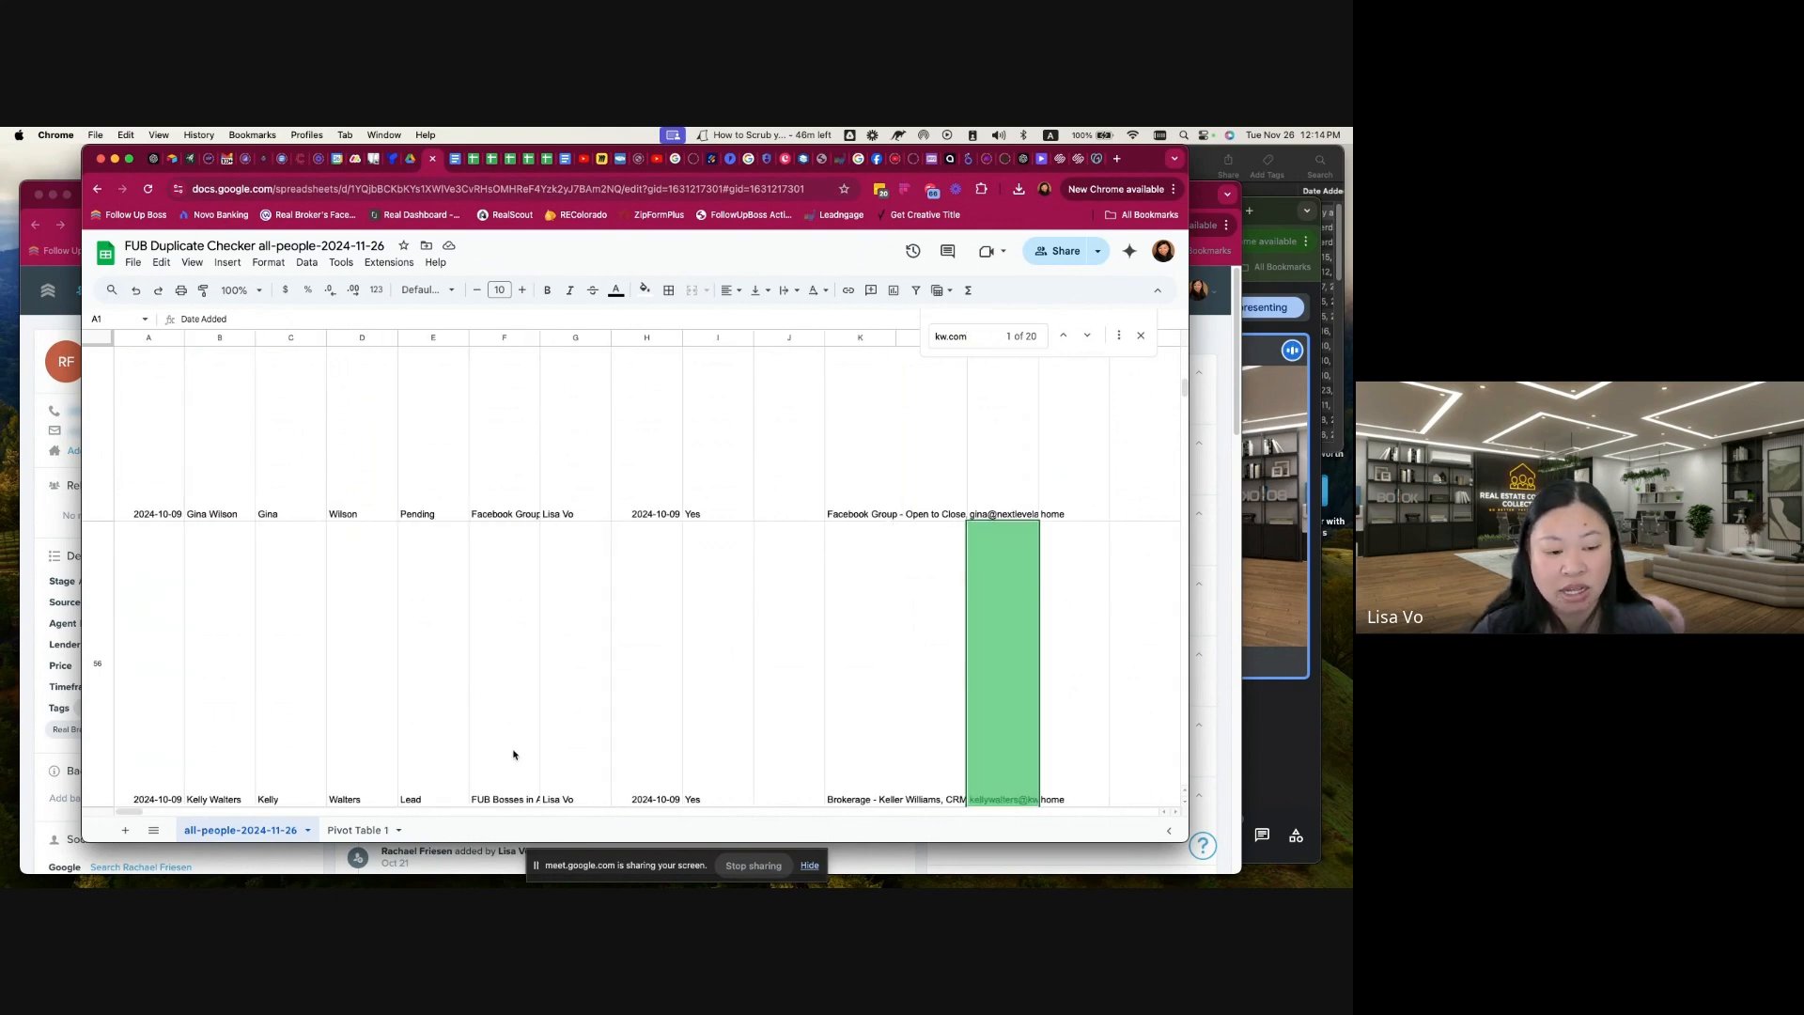
scroll(535, 696, "down", 3)
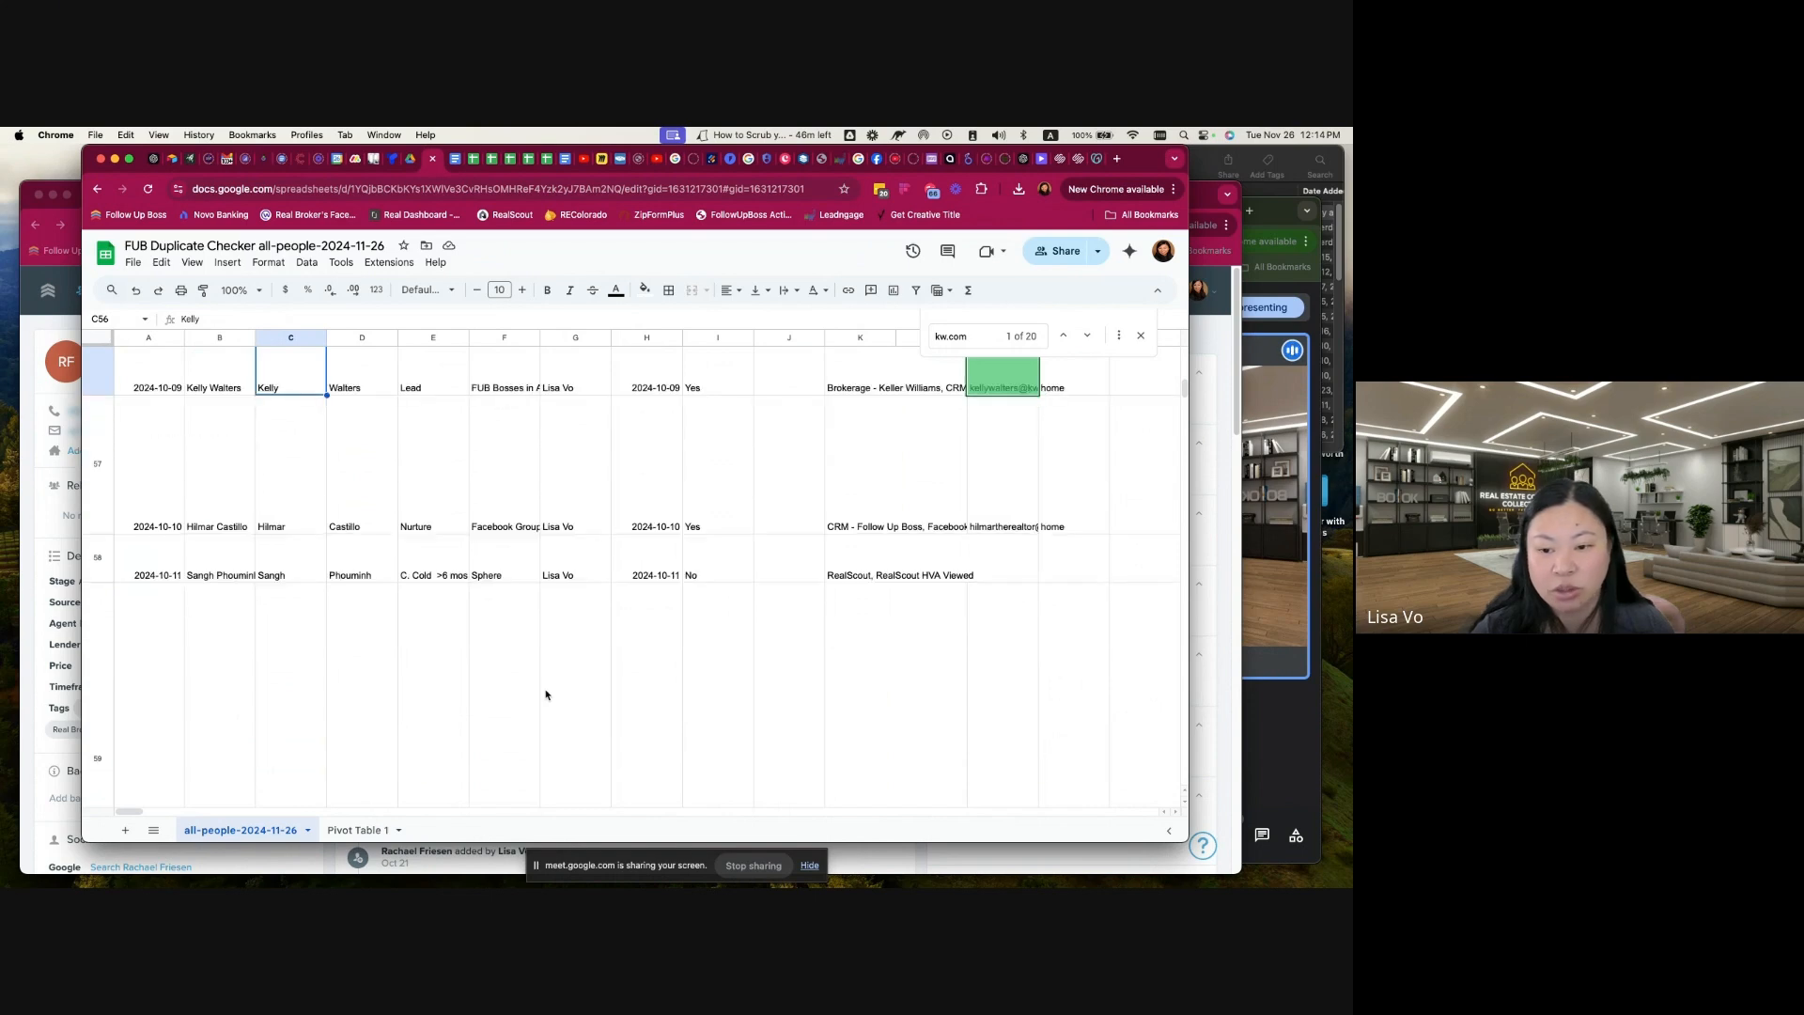
scroll(546, 695, "up", 5)
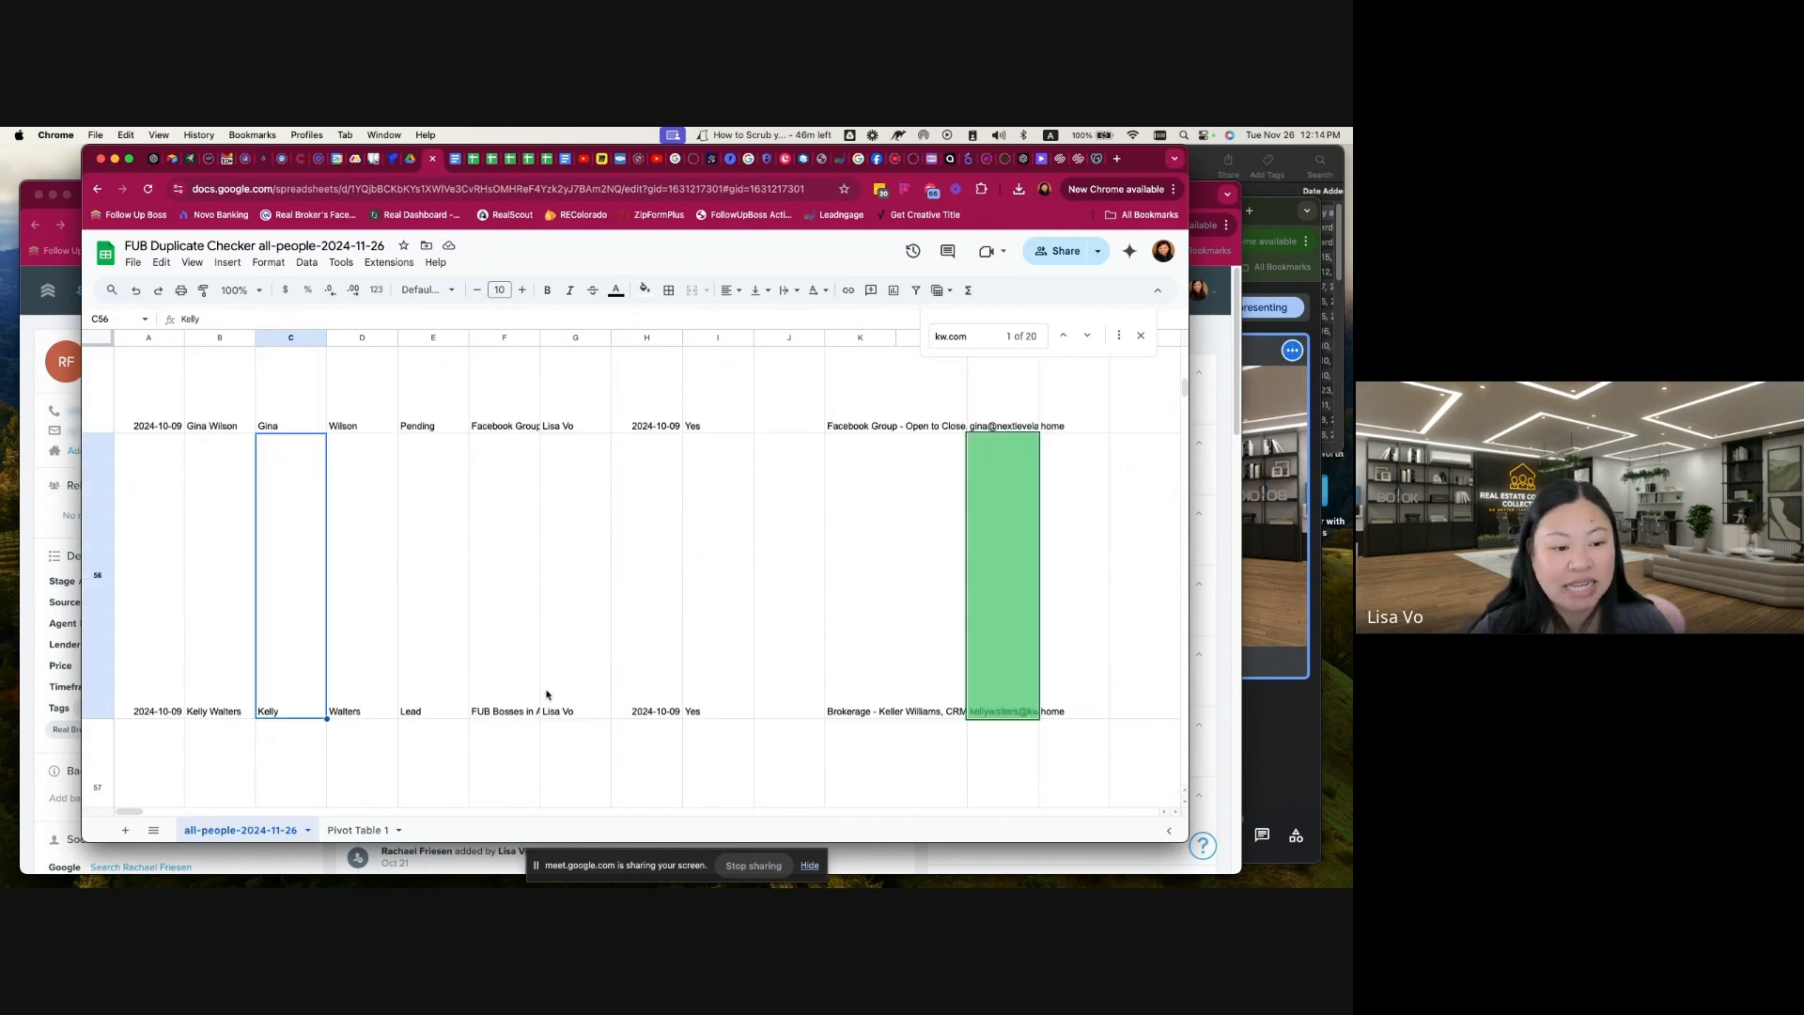
Step: Switch to Follow Up Boss, search for "kw.com", and open the profile of the contact matched in the spreadsheet
left_click(40, 631)
left_click(648, 291)
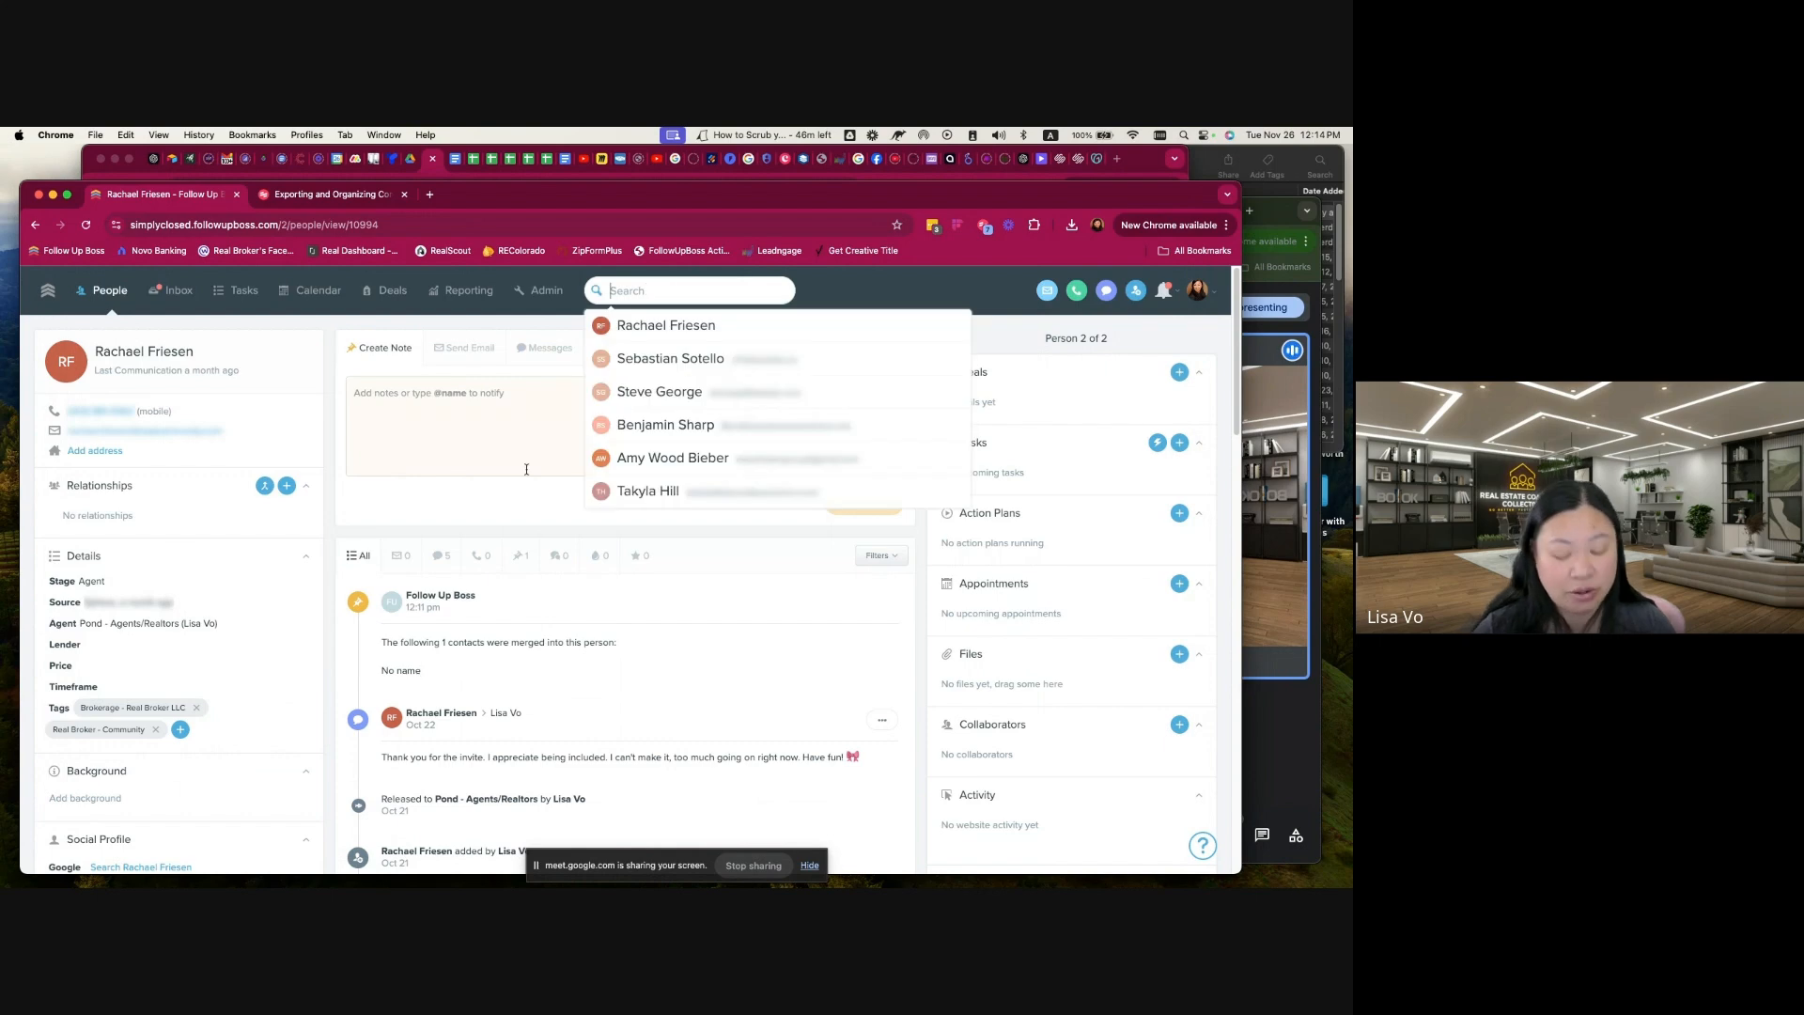
type("kw.com")
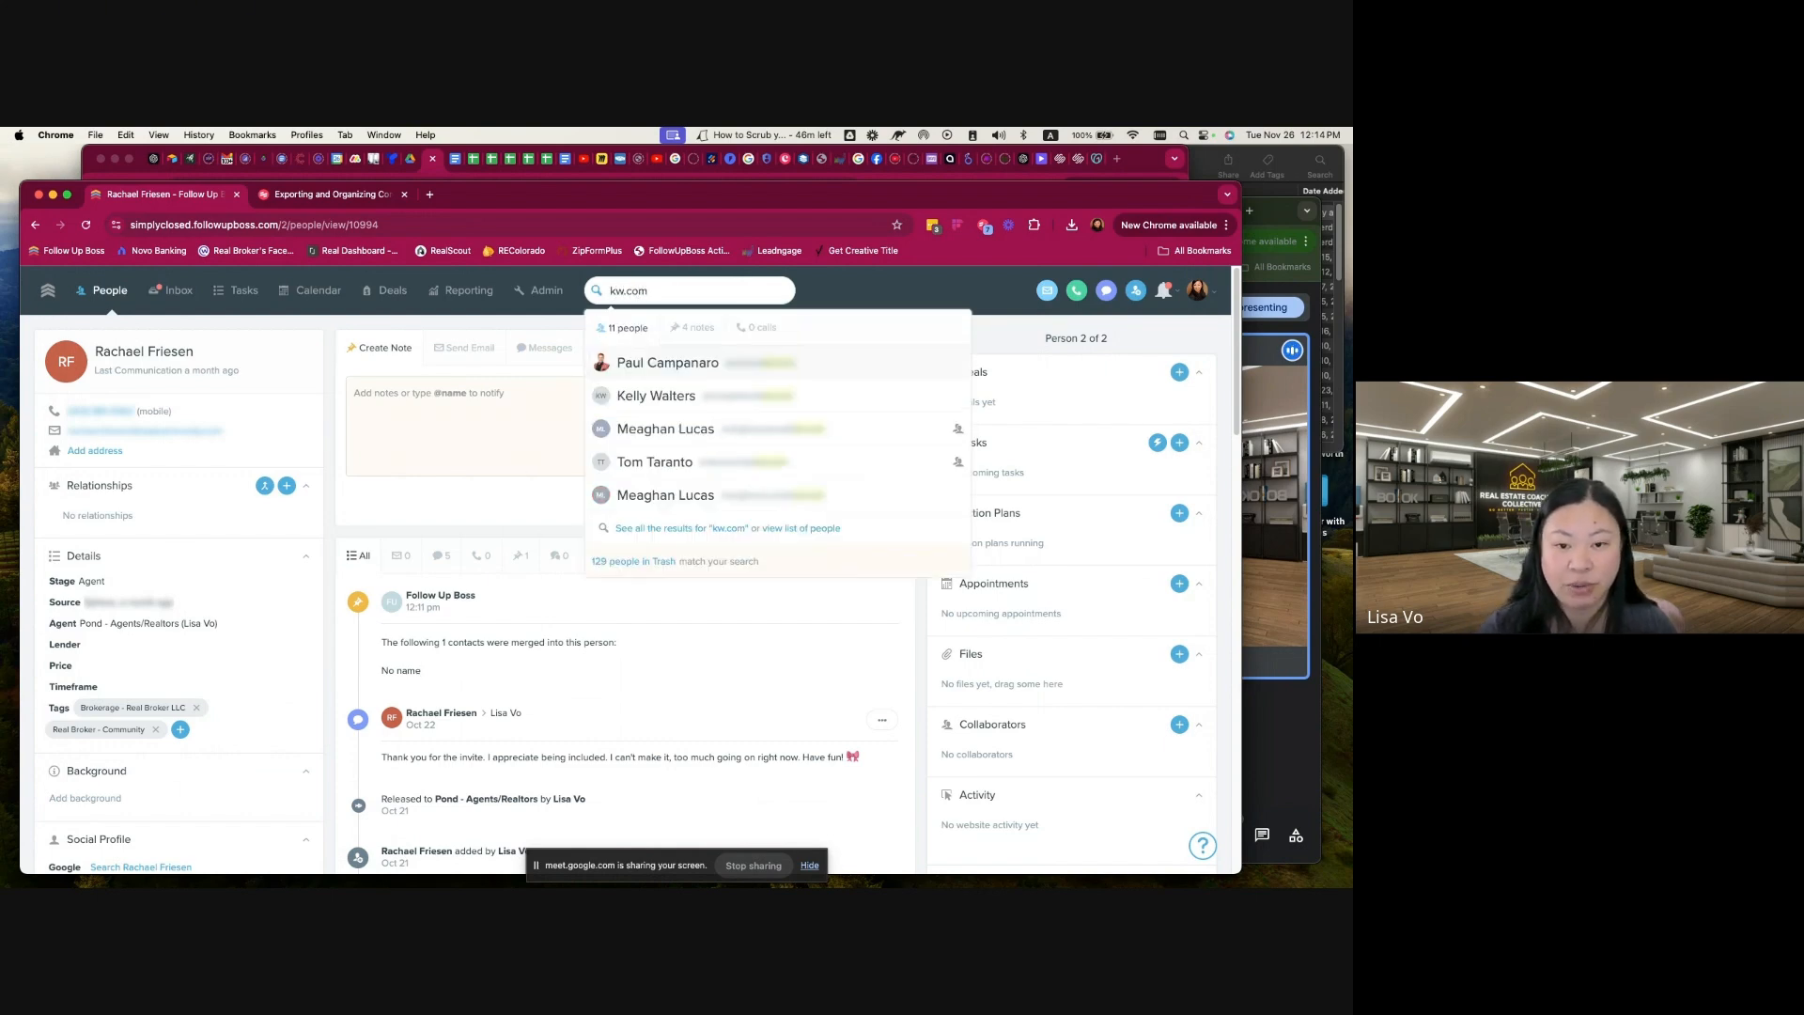
left_click(647, 397)
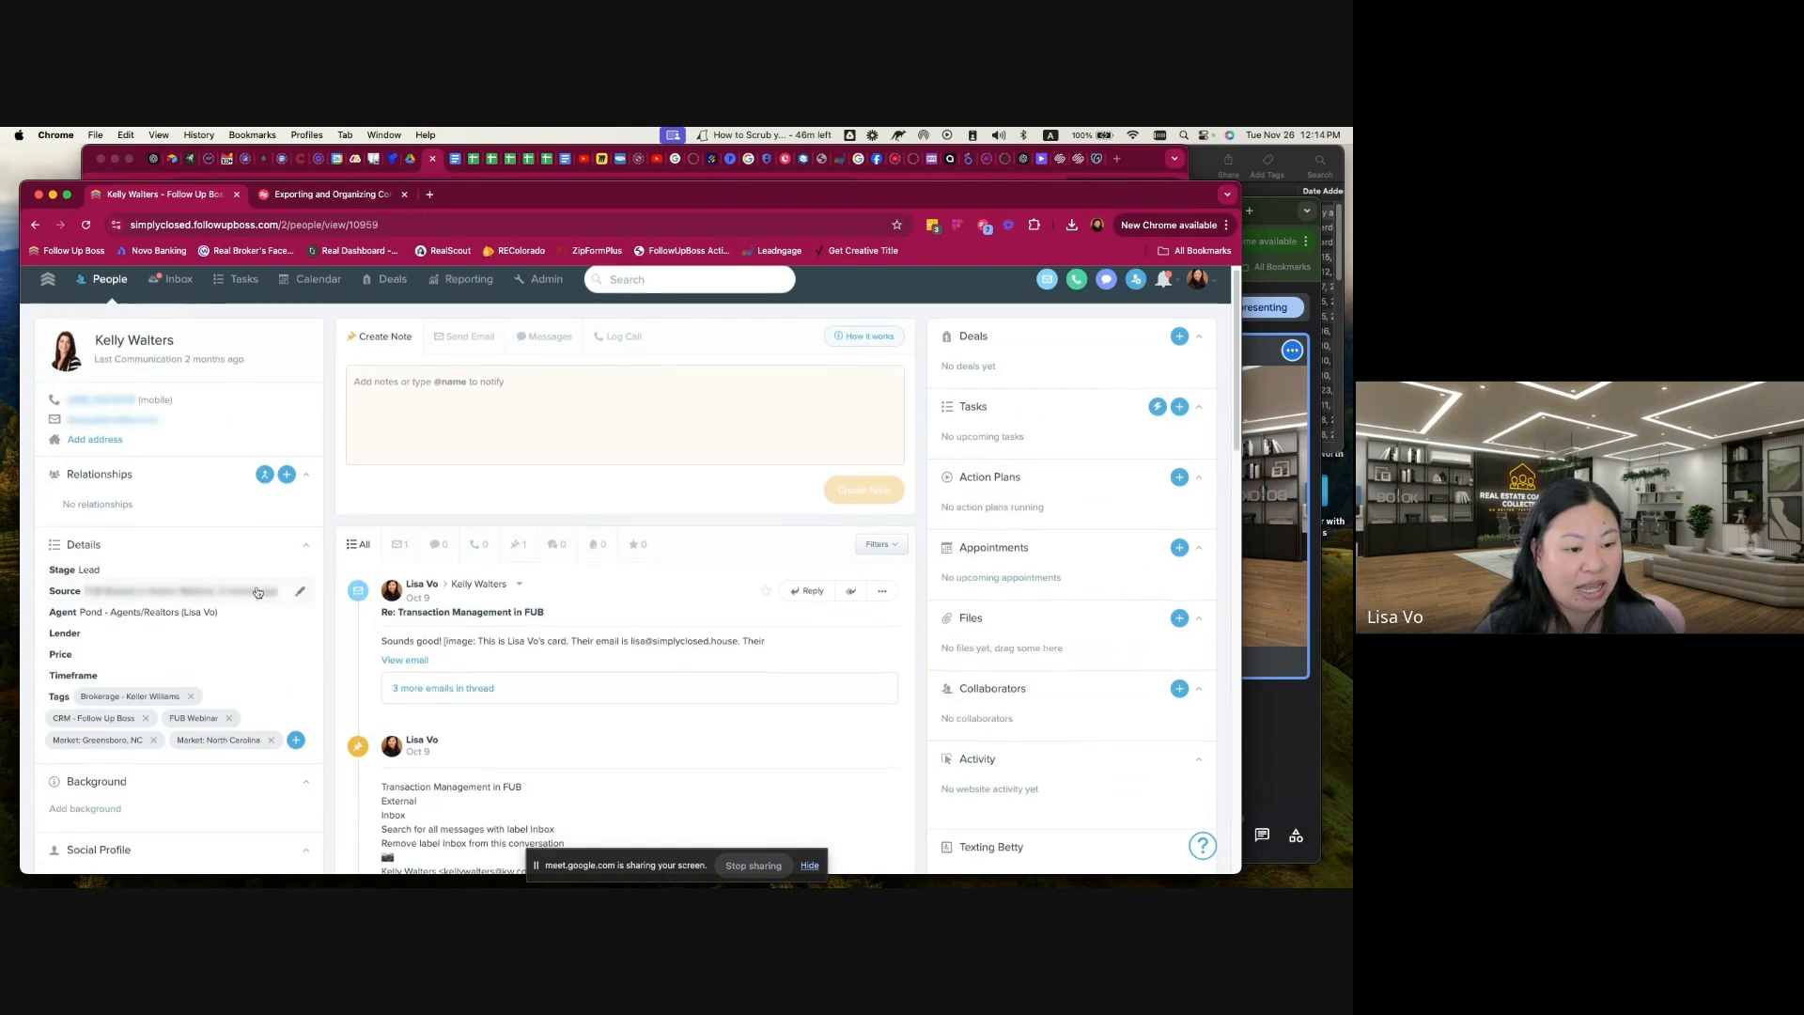
Step: Set the contact's stage to Agent and review the notes and social profile details
left_click(154, 575)
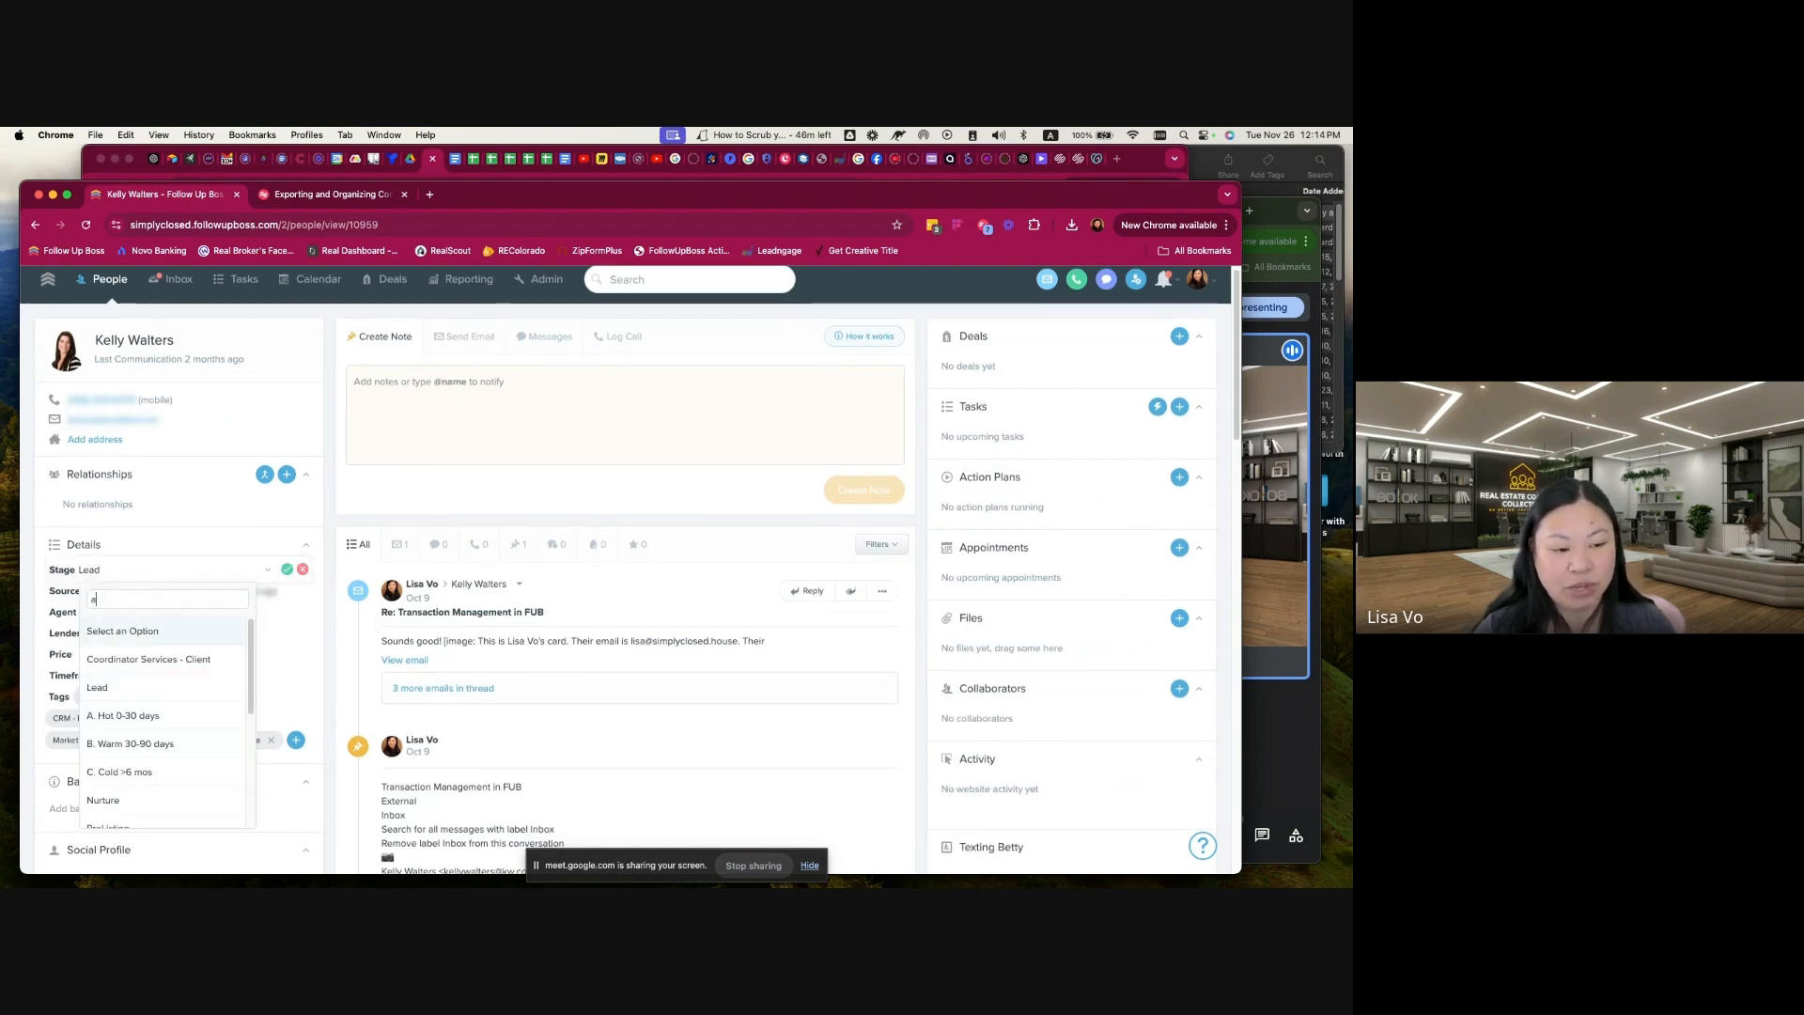
type("age")
left_click(158, 630)
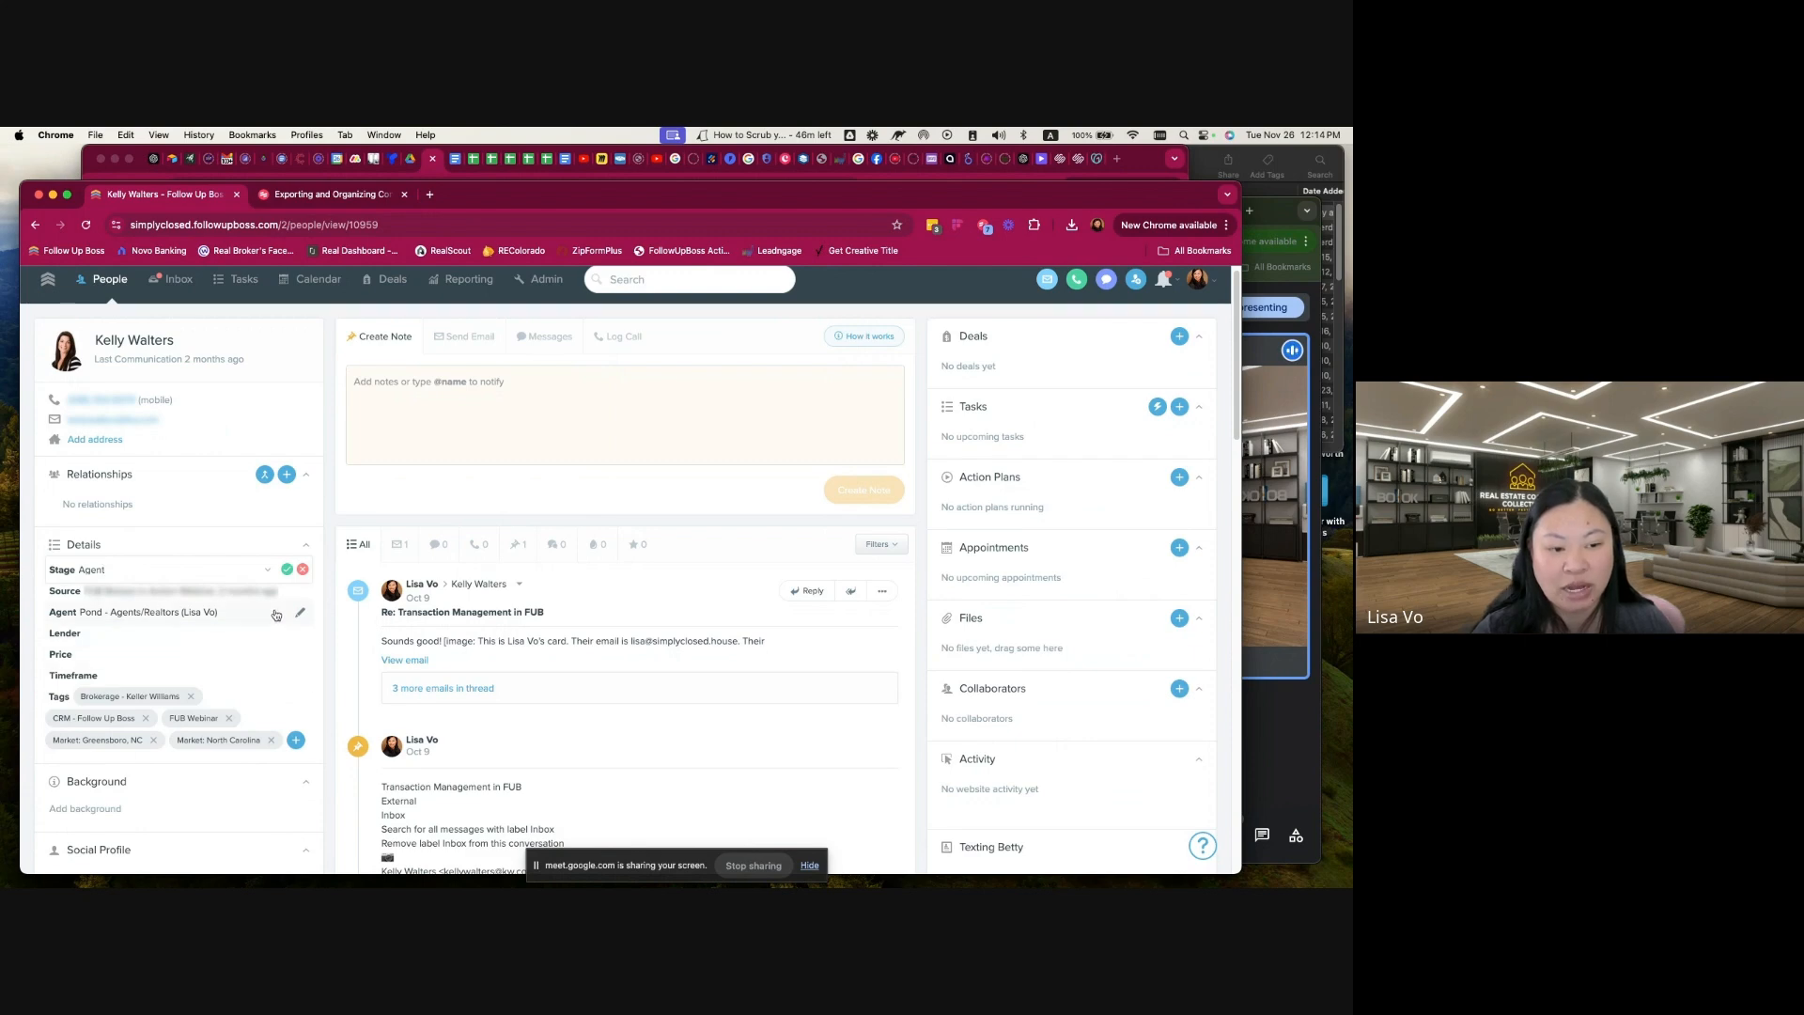
scroll(288, 573, "down", 5)
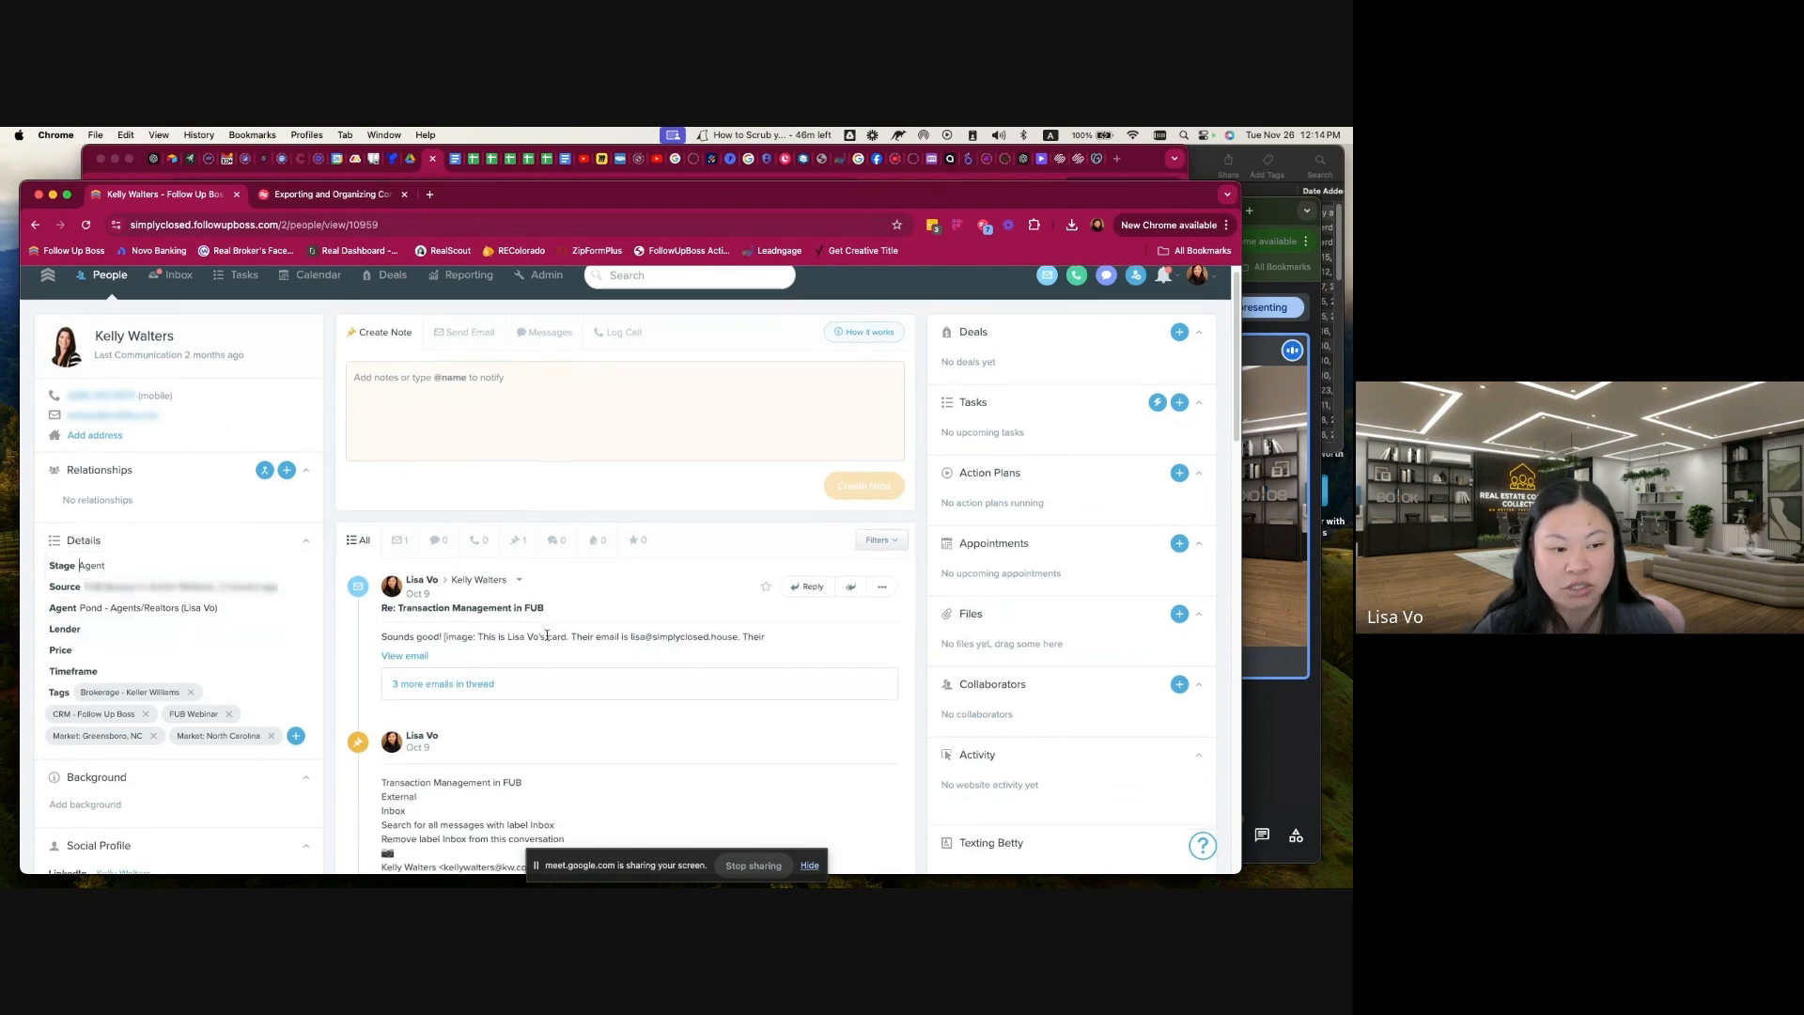
scroll(546, 640, "down", 1)
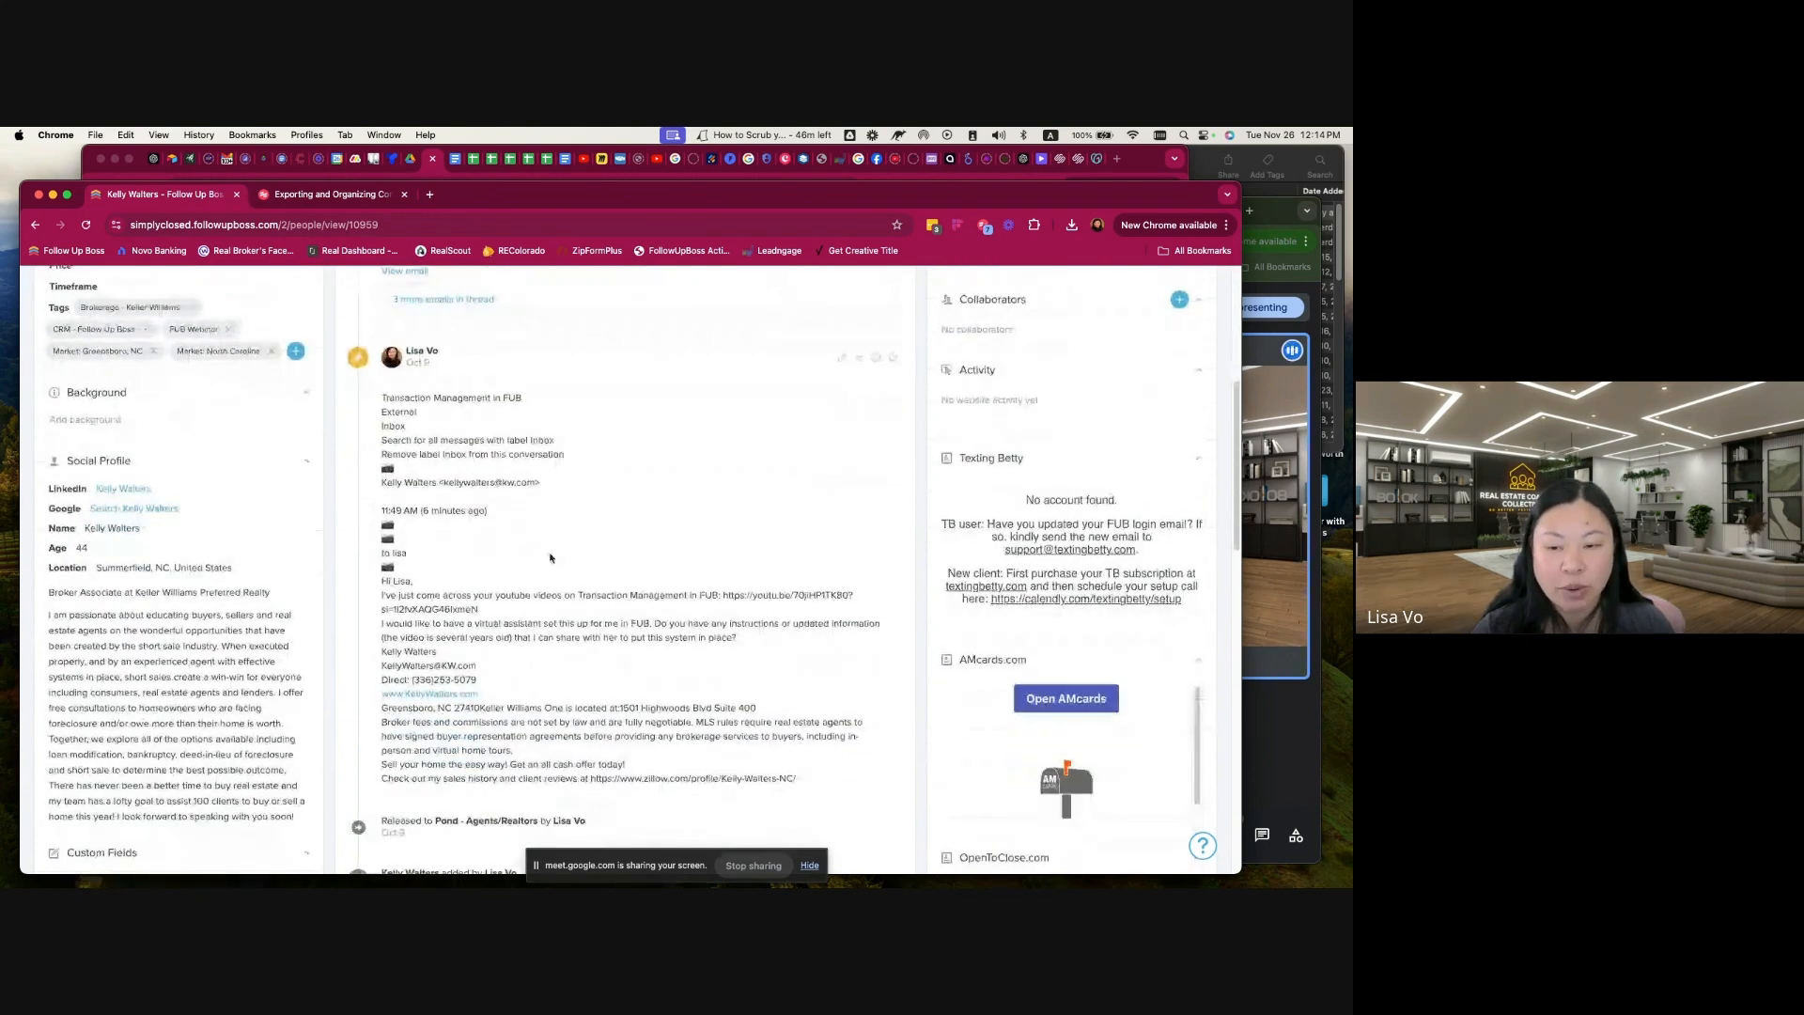
scroll(567, 551, "up", 6)
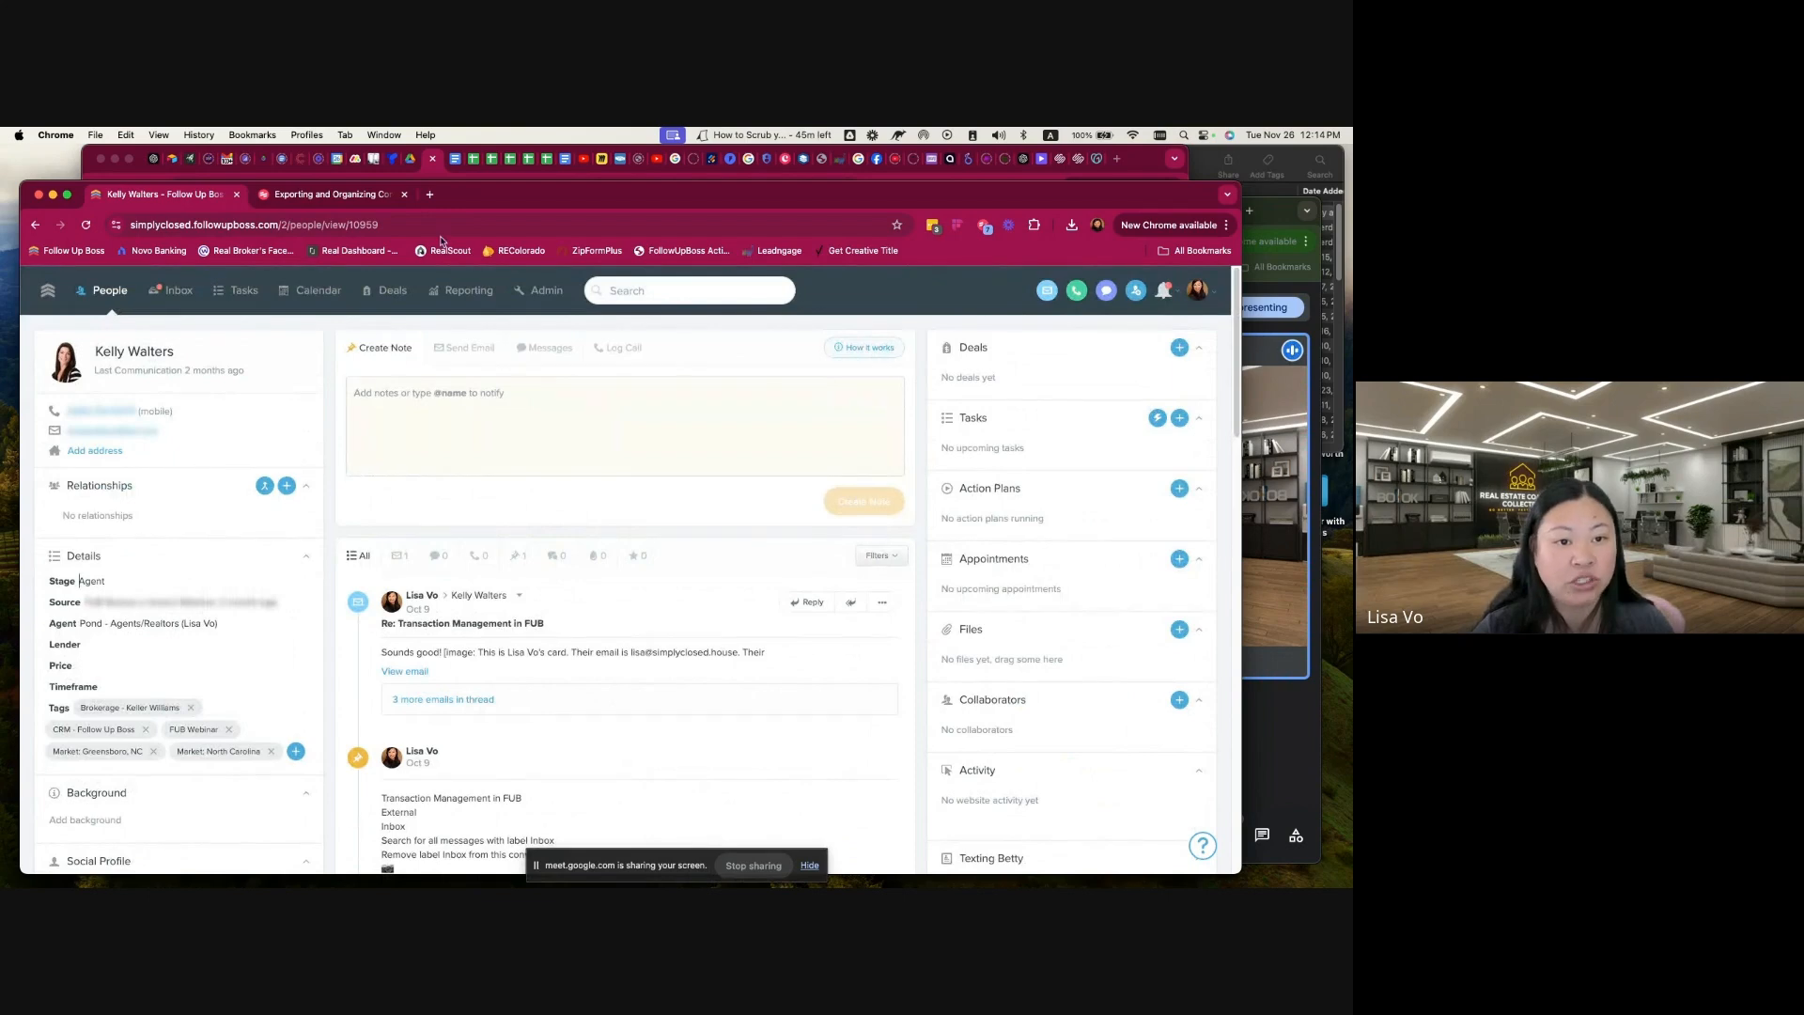
Step: Return to the duplicate checker spreadsheet, close the search, and fill the updated contact's row 56 with yellow
left_click(470, 170)
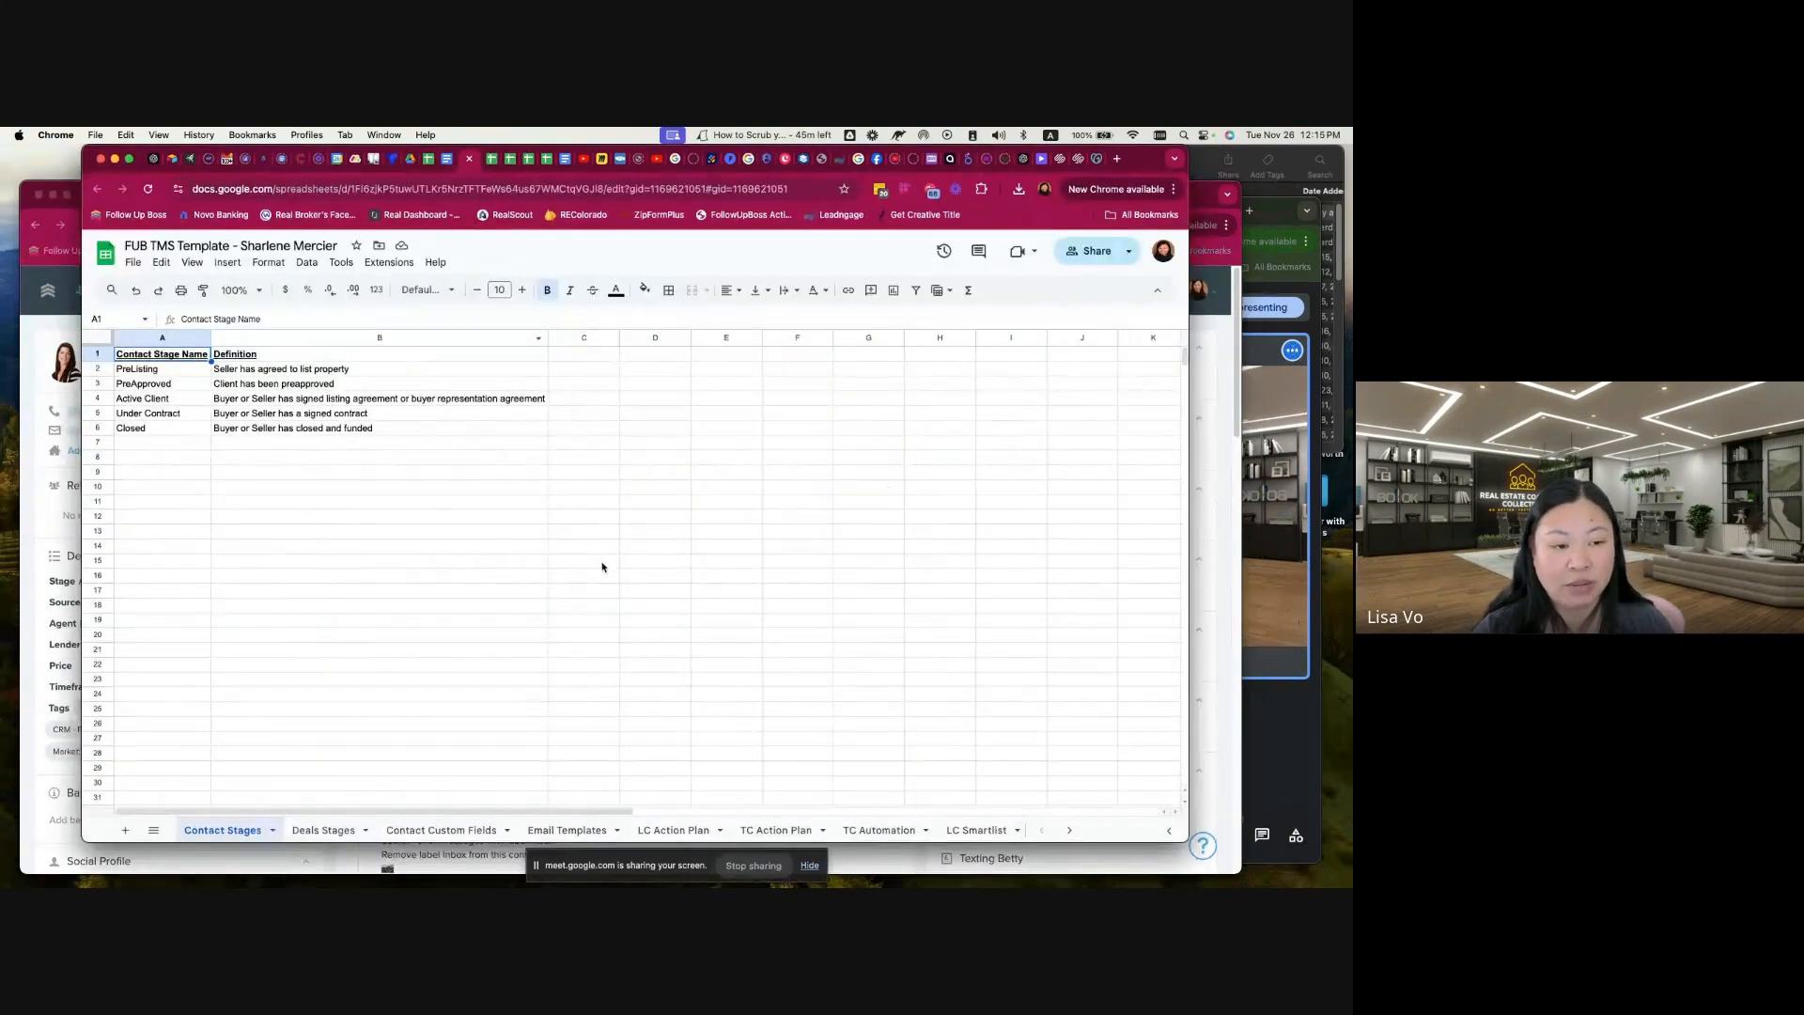
left_click(425, 168)
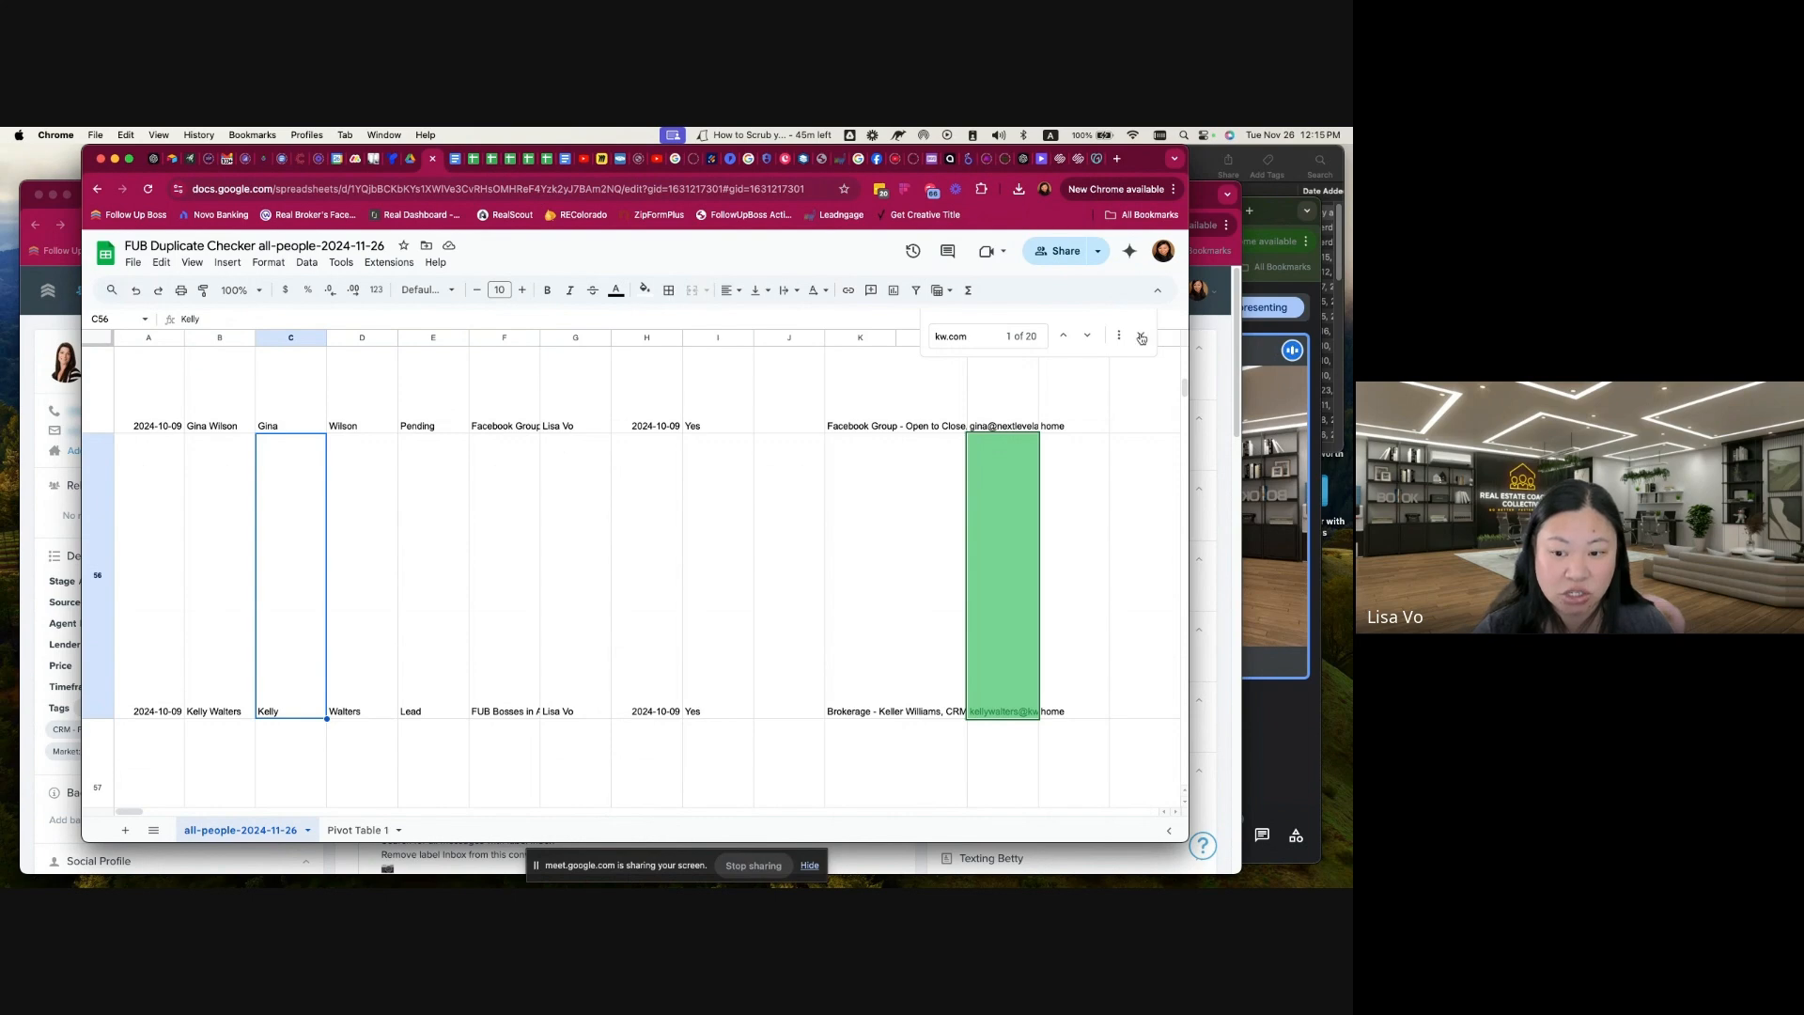
left_click(1141, 336)
left_click(107, 604)
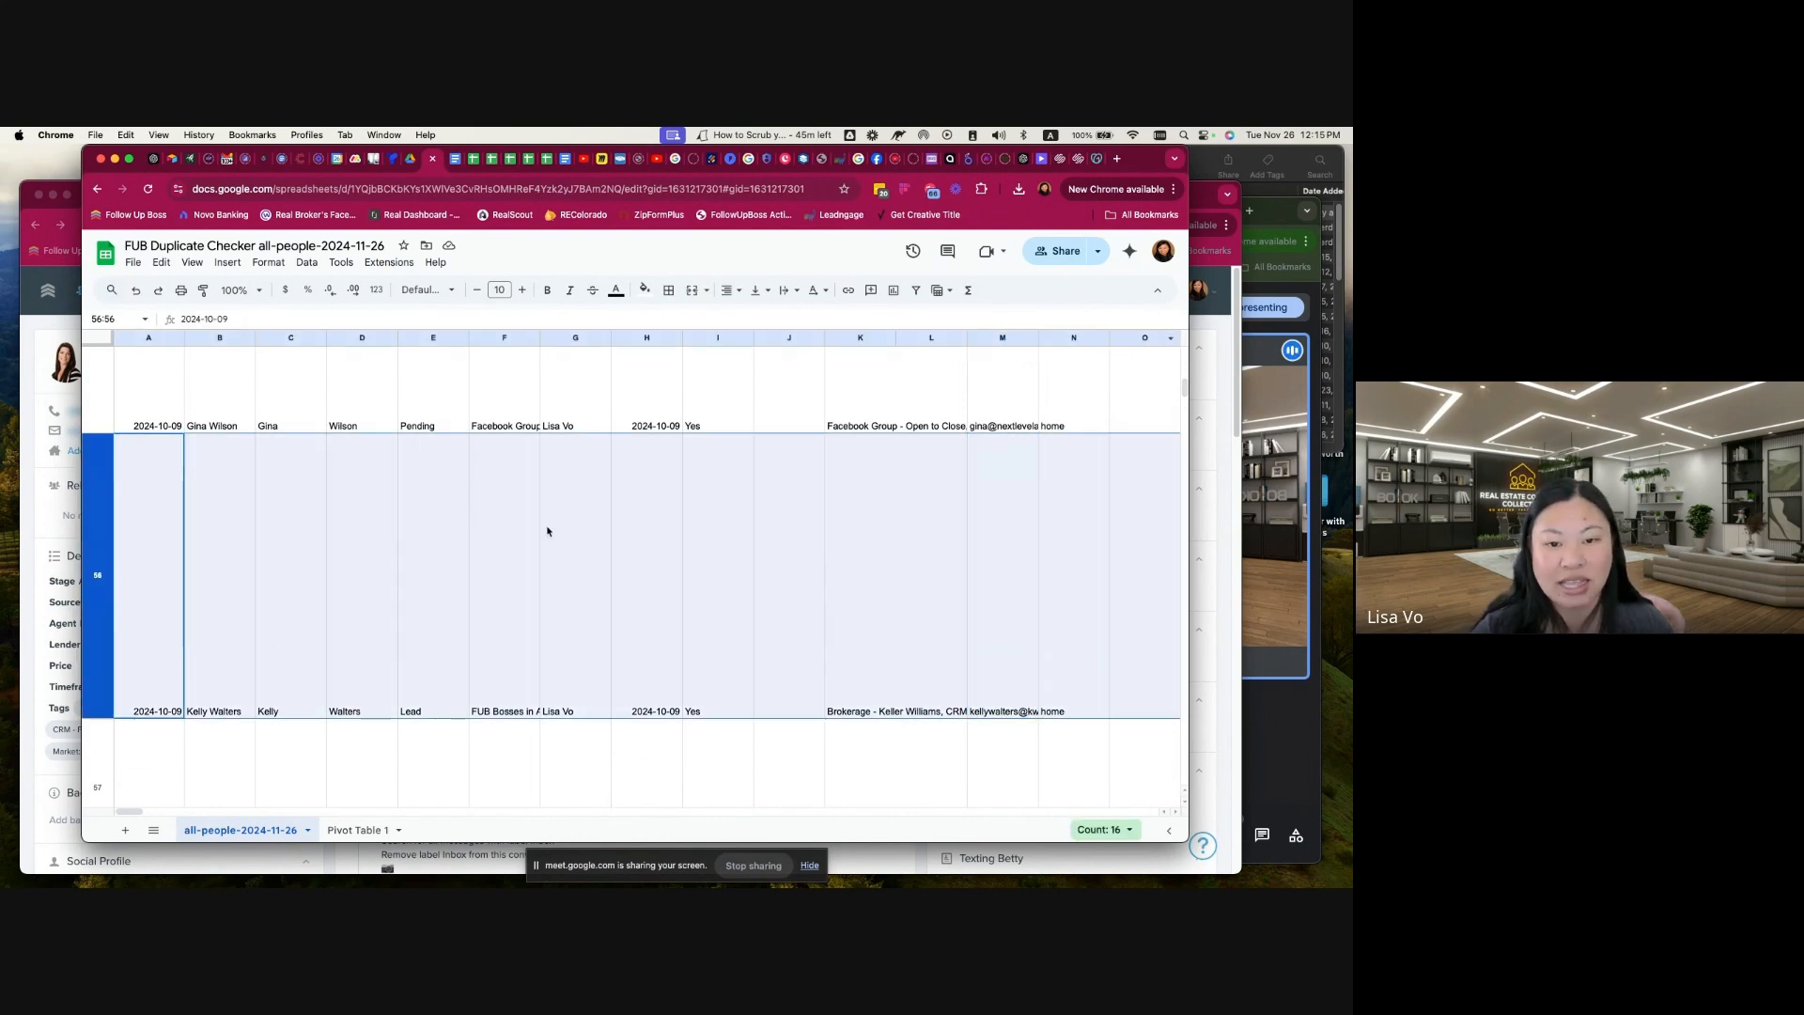
left_click(644, 289)
left_click(695, 357)
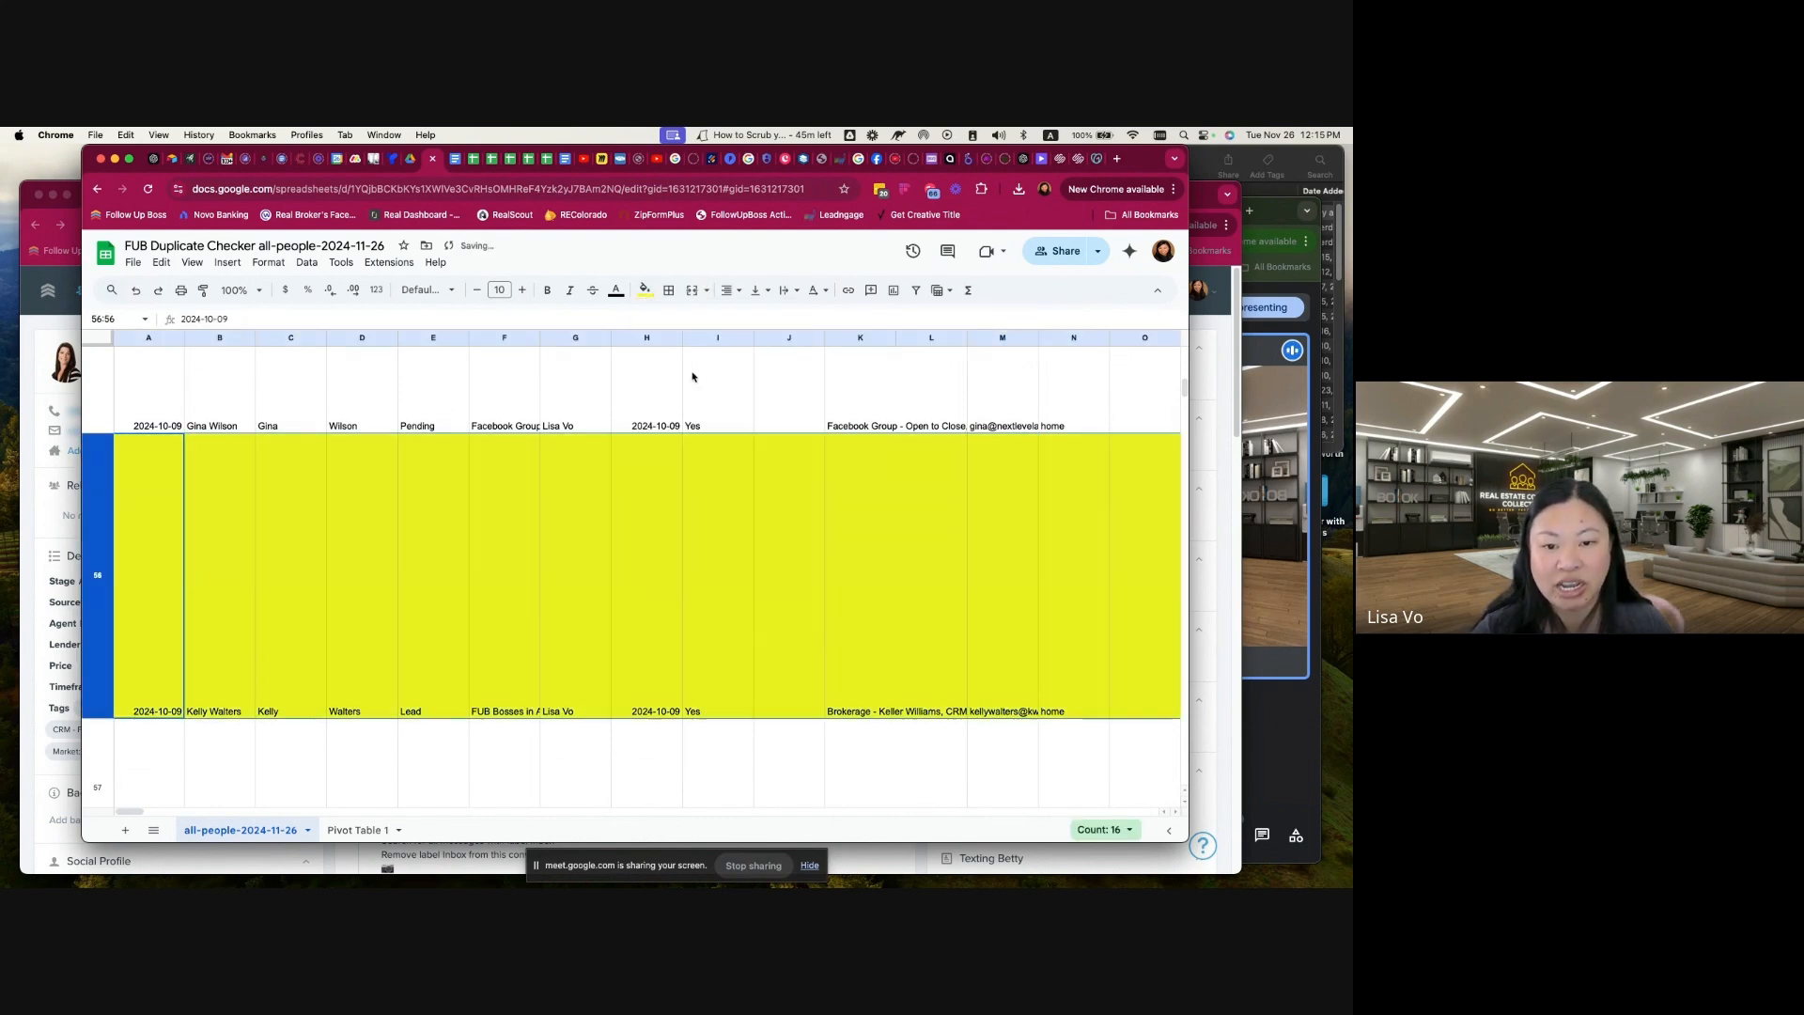
left_click(580, 418)
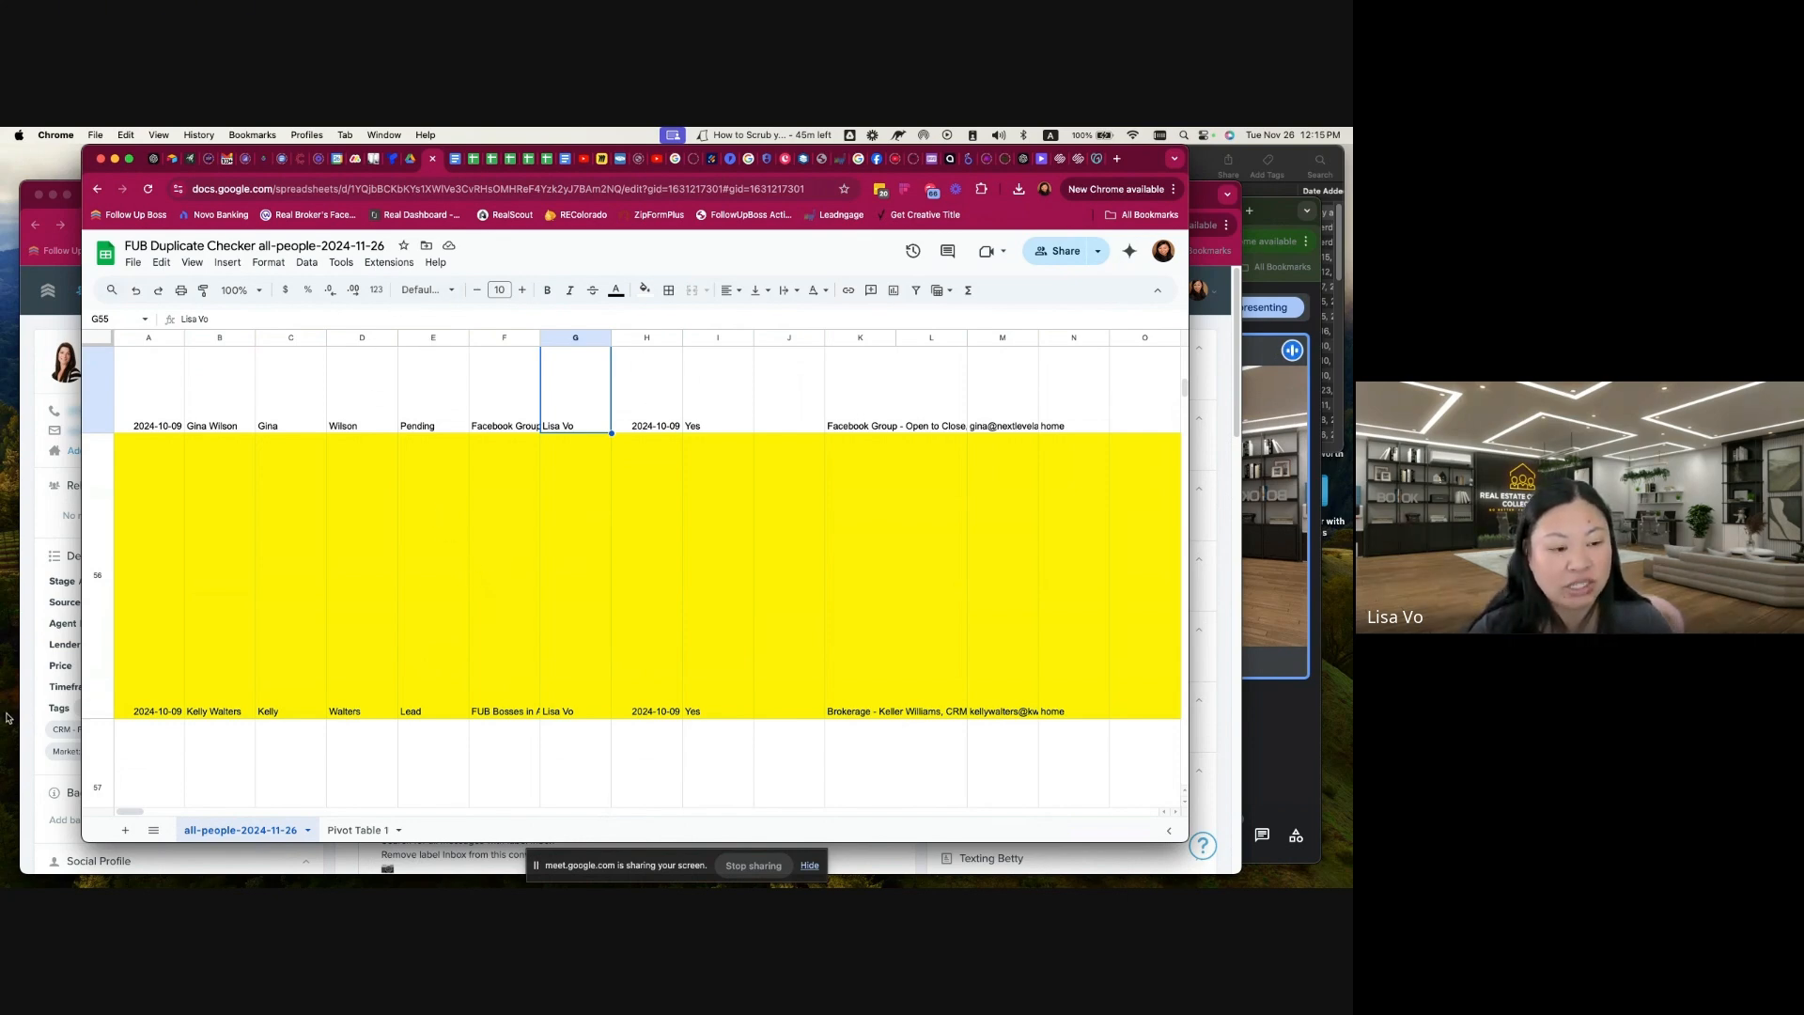
Step: Switch to the Scribe guide on exporting and organizing contacts and examine its export, pivot table and filter instructions
left_click(29, 688)
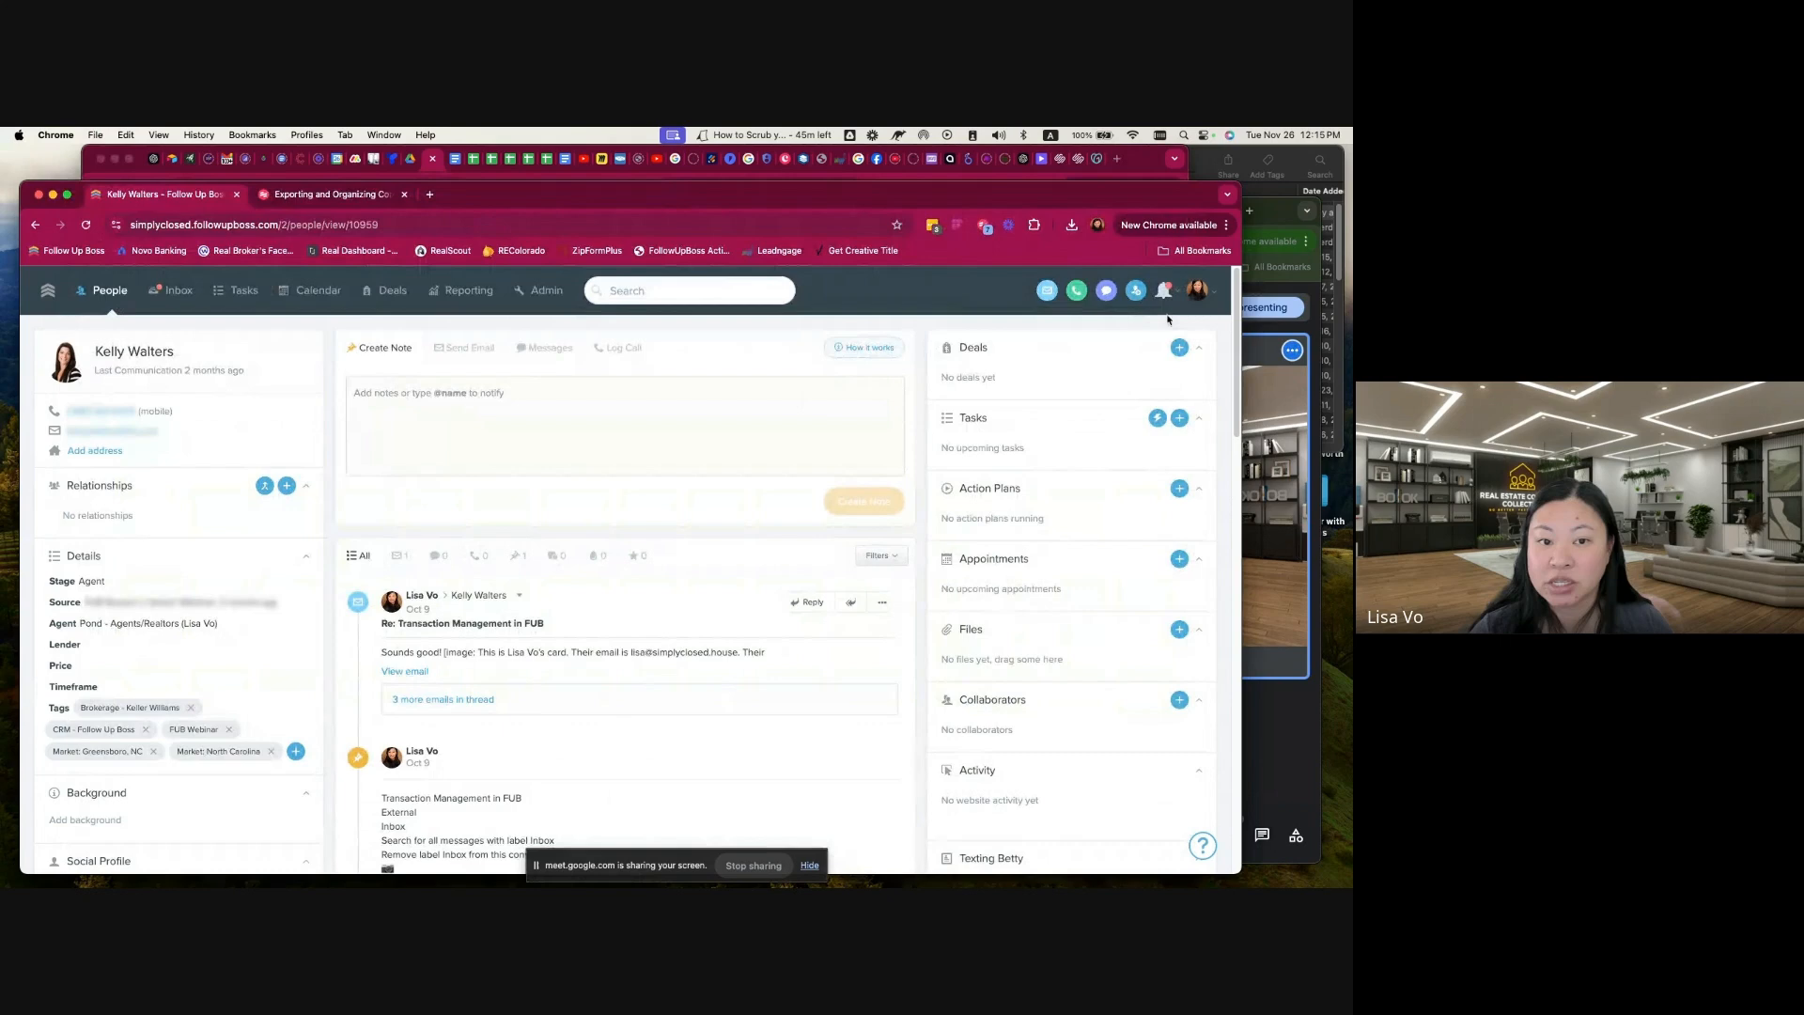
left_click(322, 197)
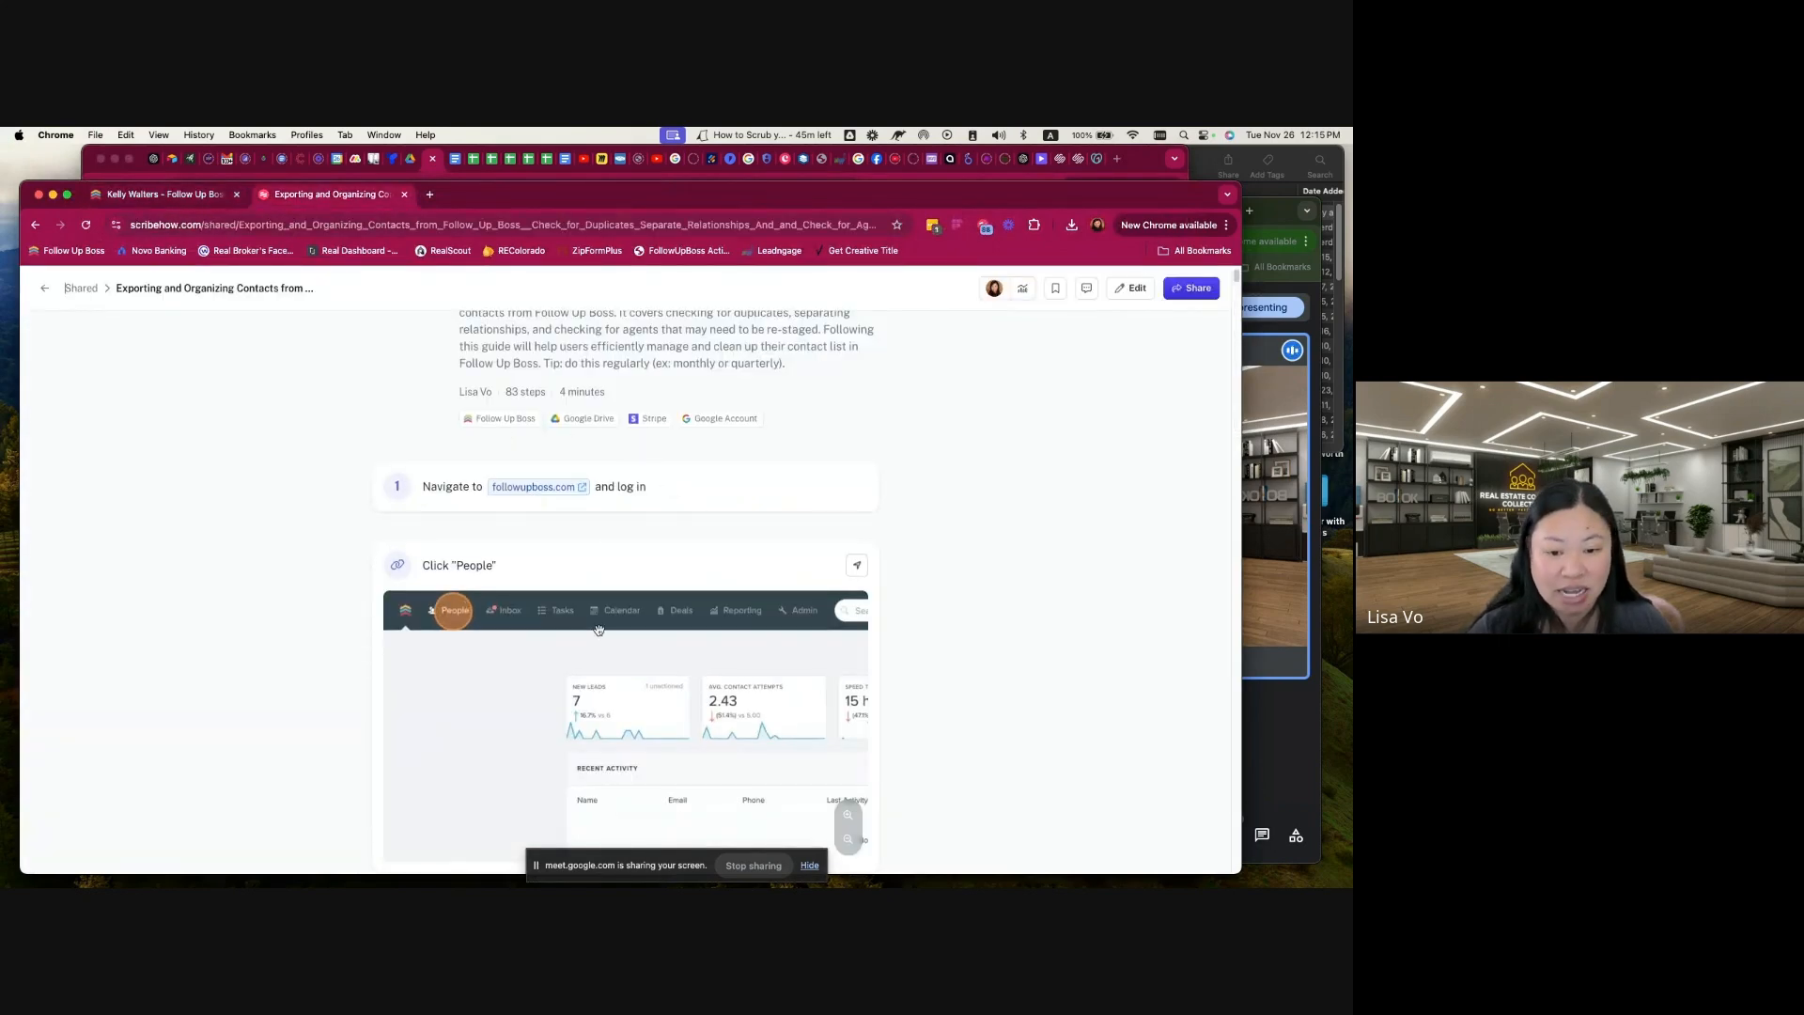
scroll(605, 694, "down", 5)
scroll(605, 694, "down", 4)
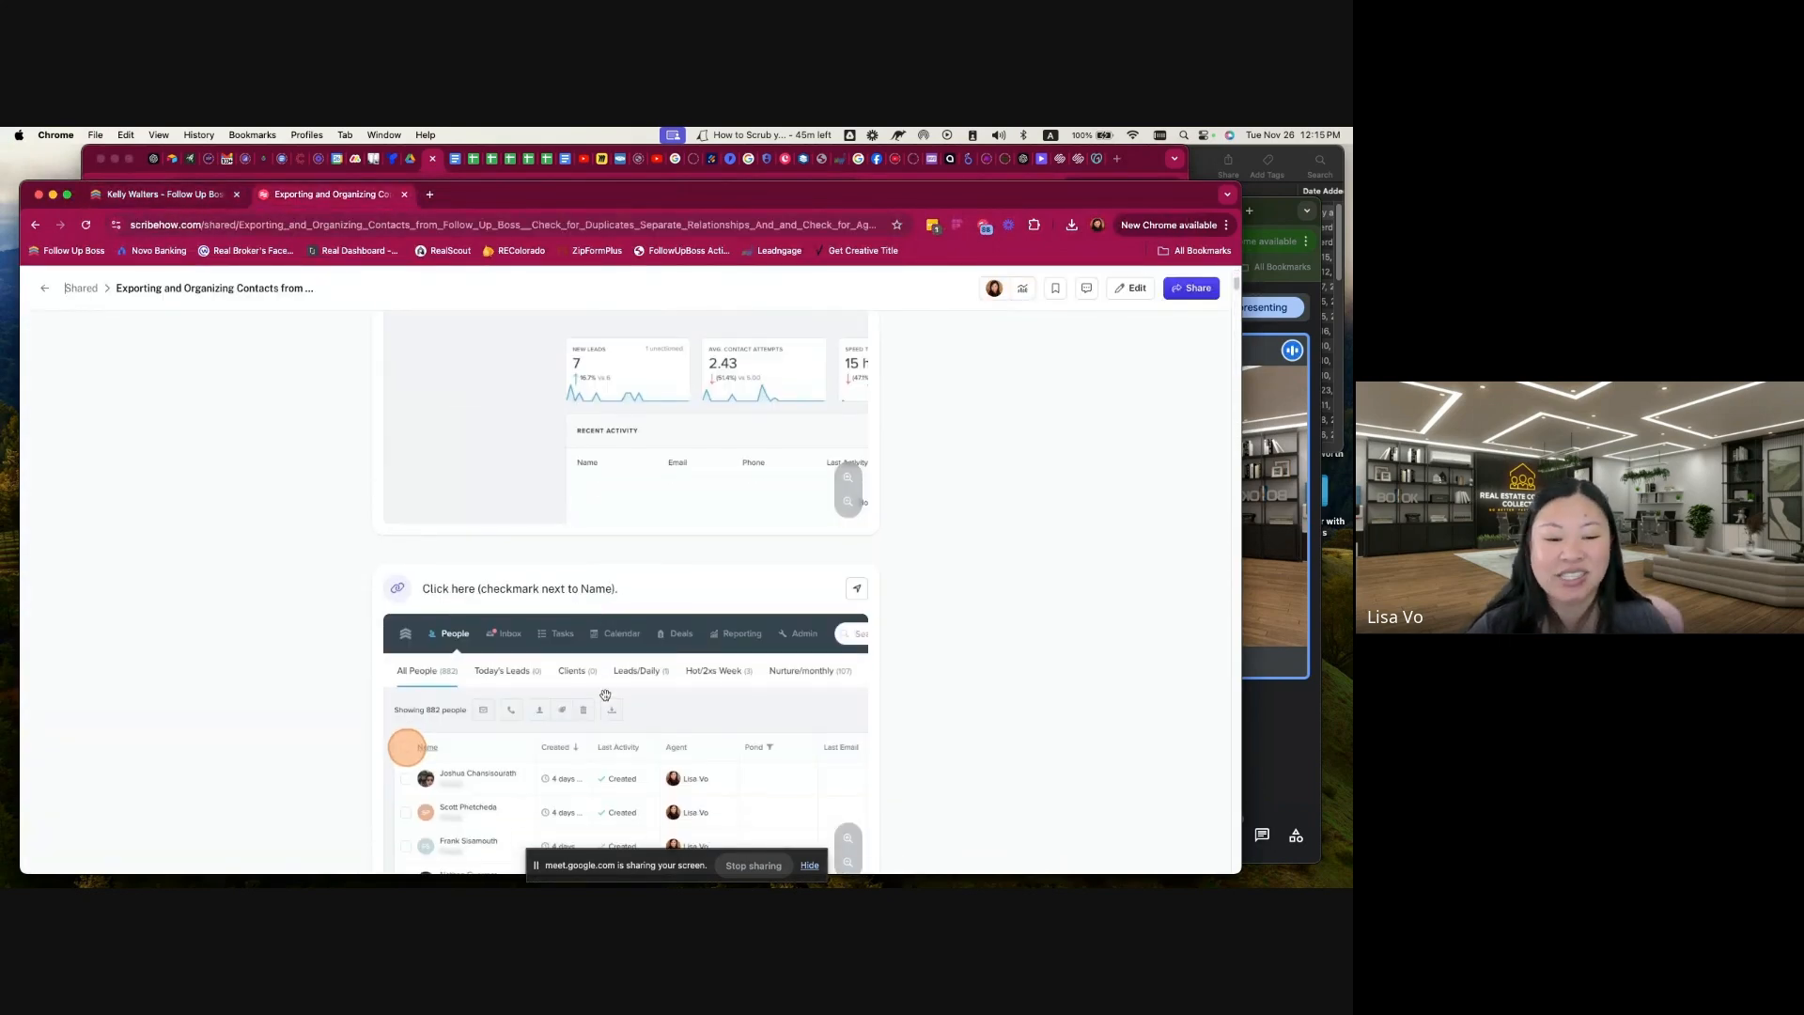
scroll(605, 699, "down", 6)
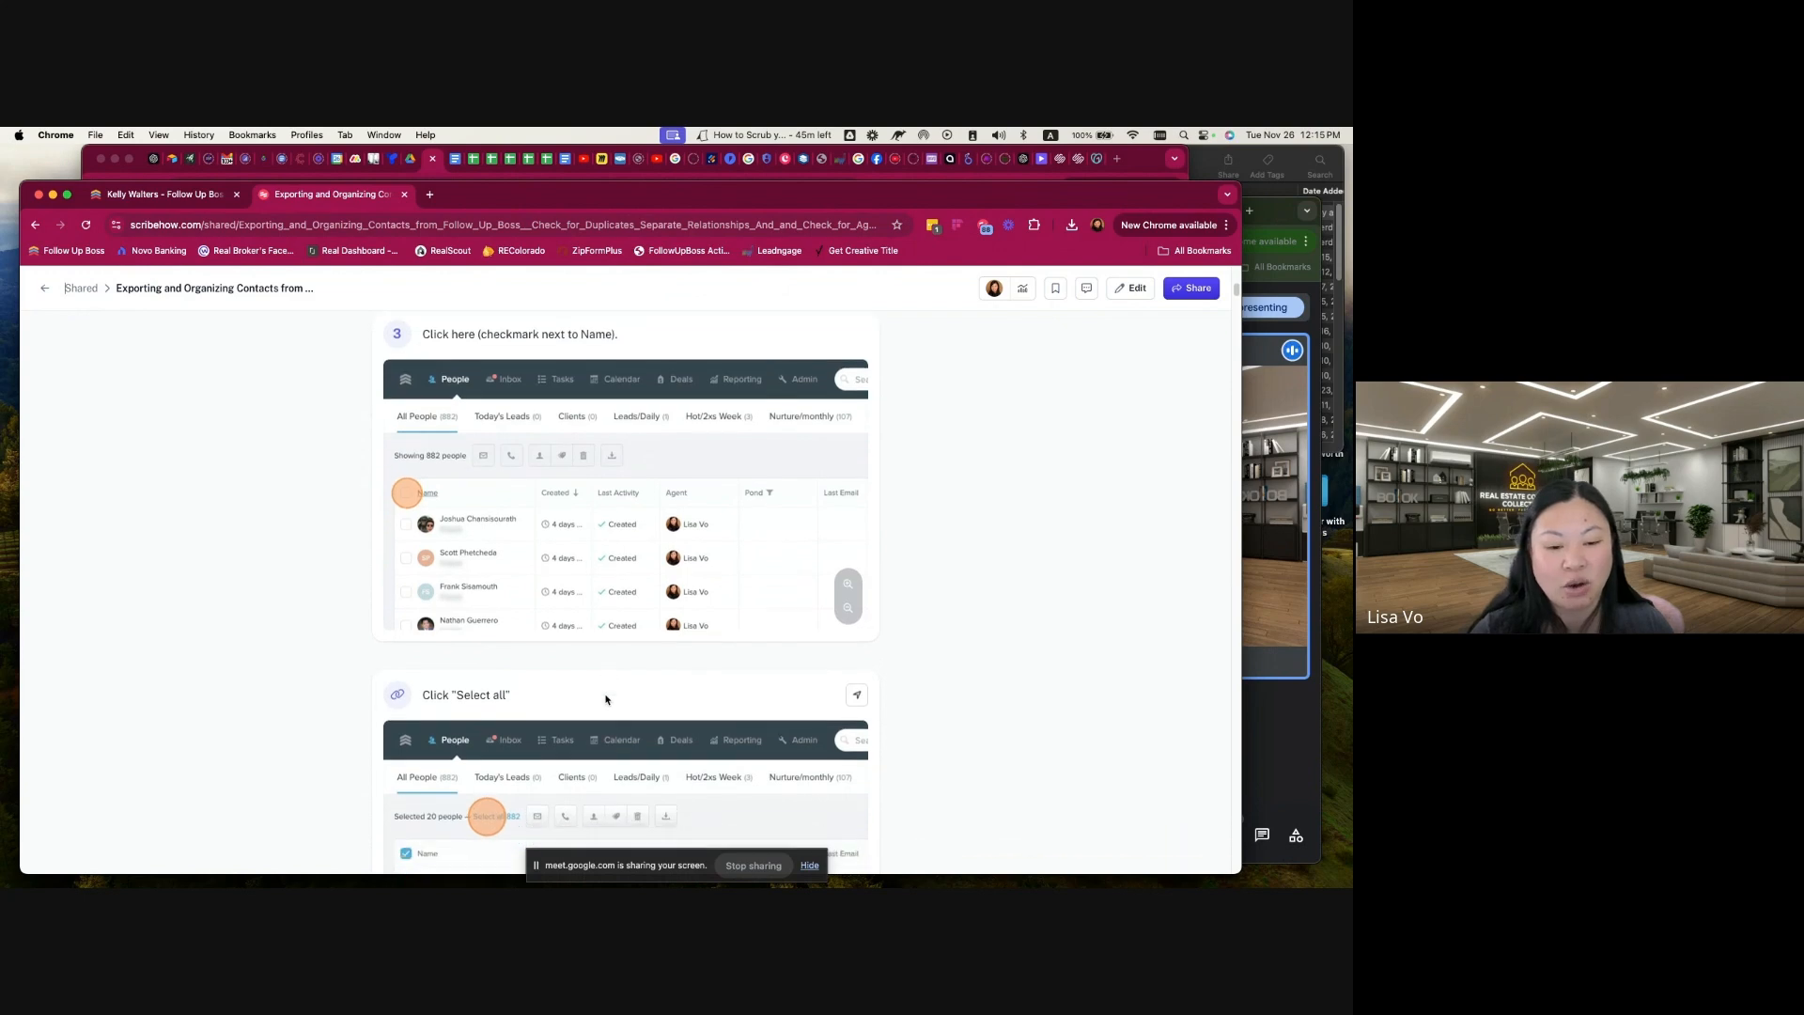
scroll(550, 650, "down", 4)
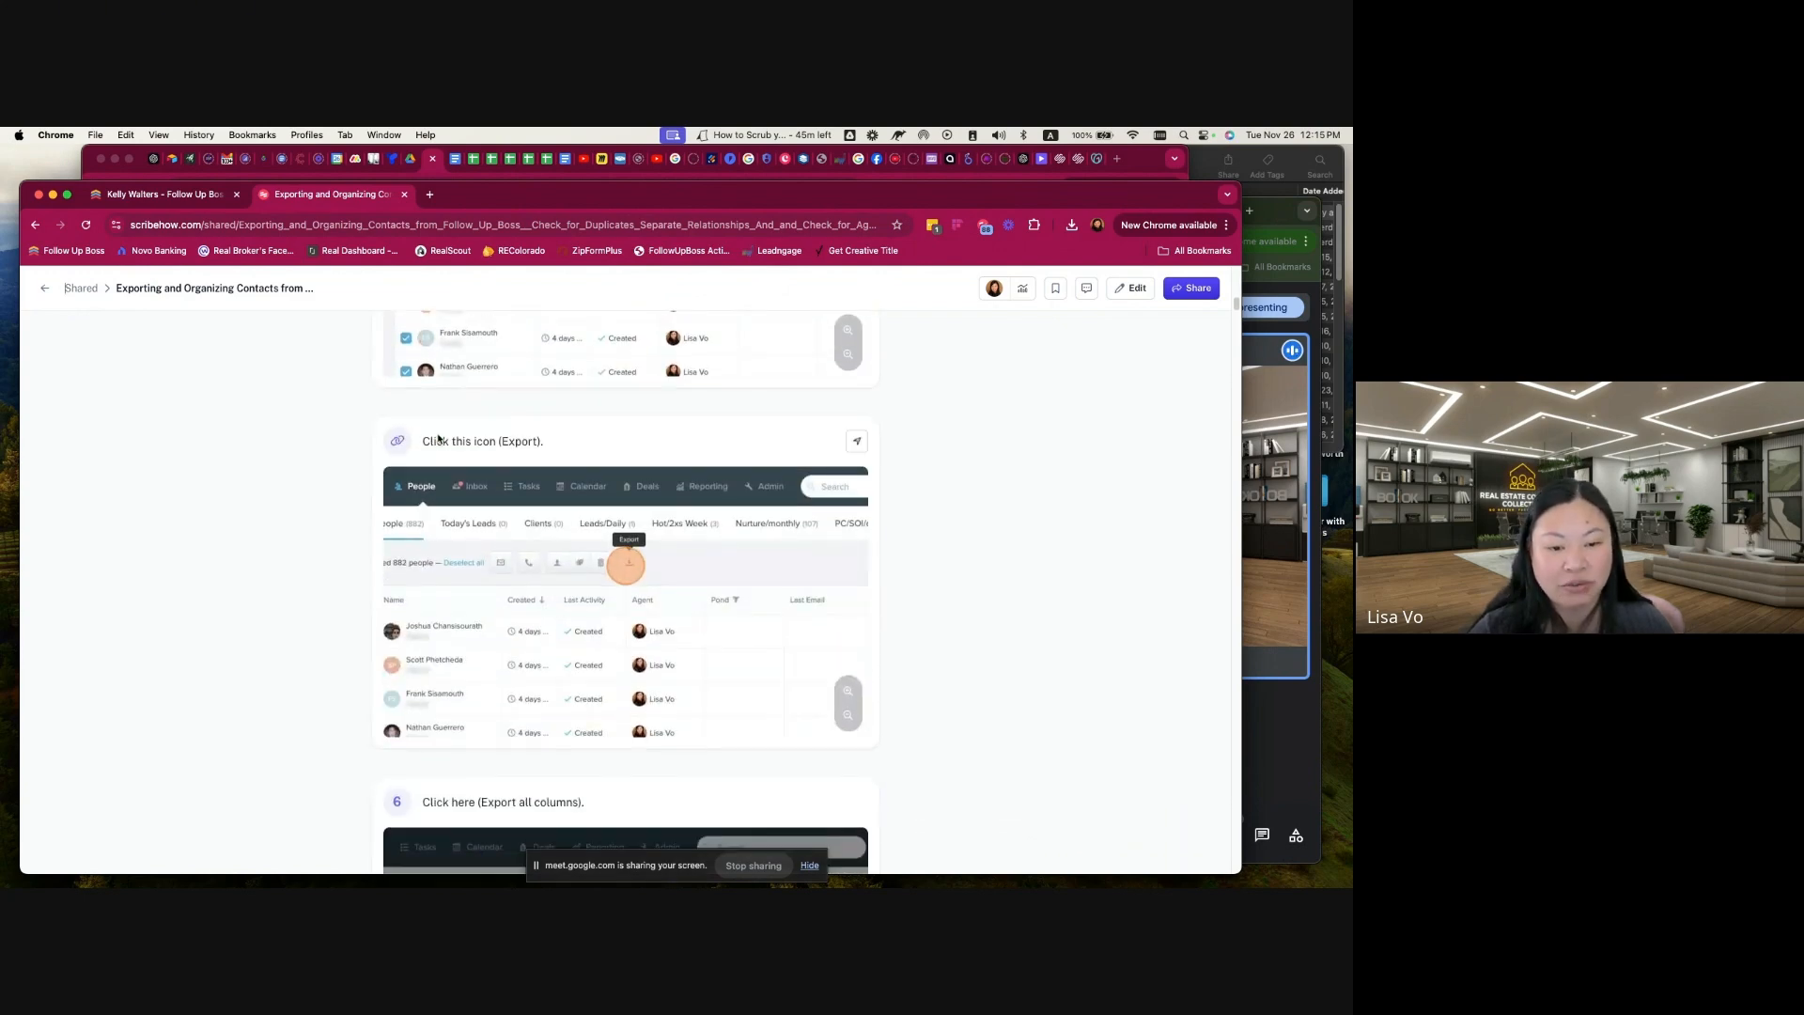
scroll(597, 632, "down", 1)
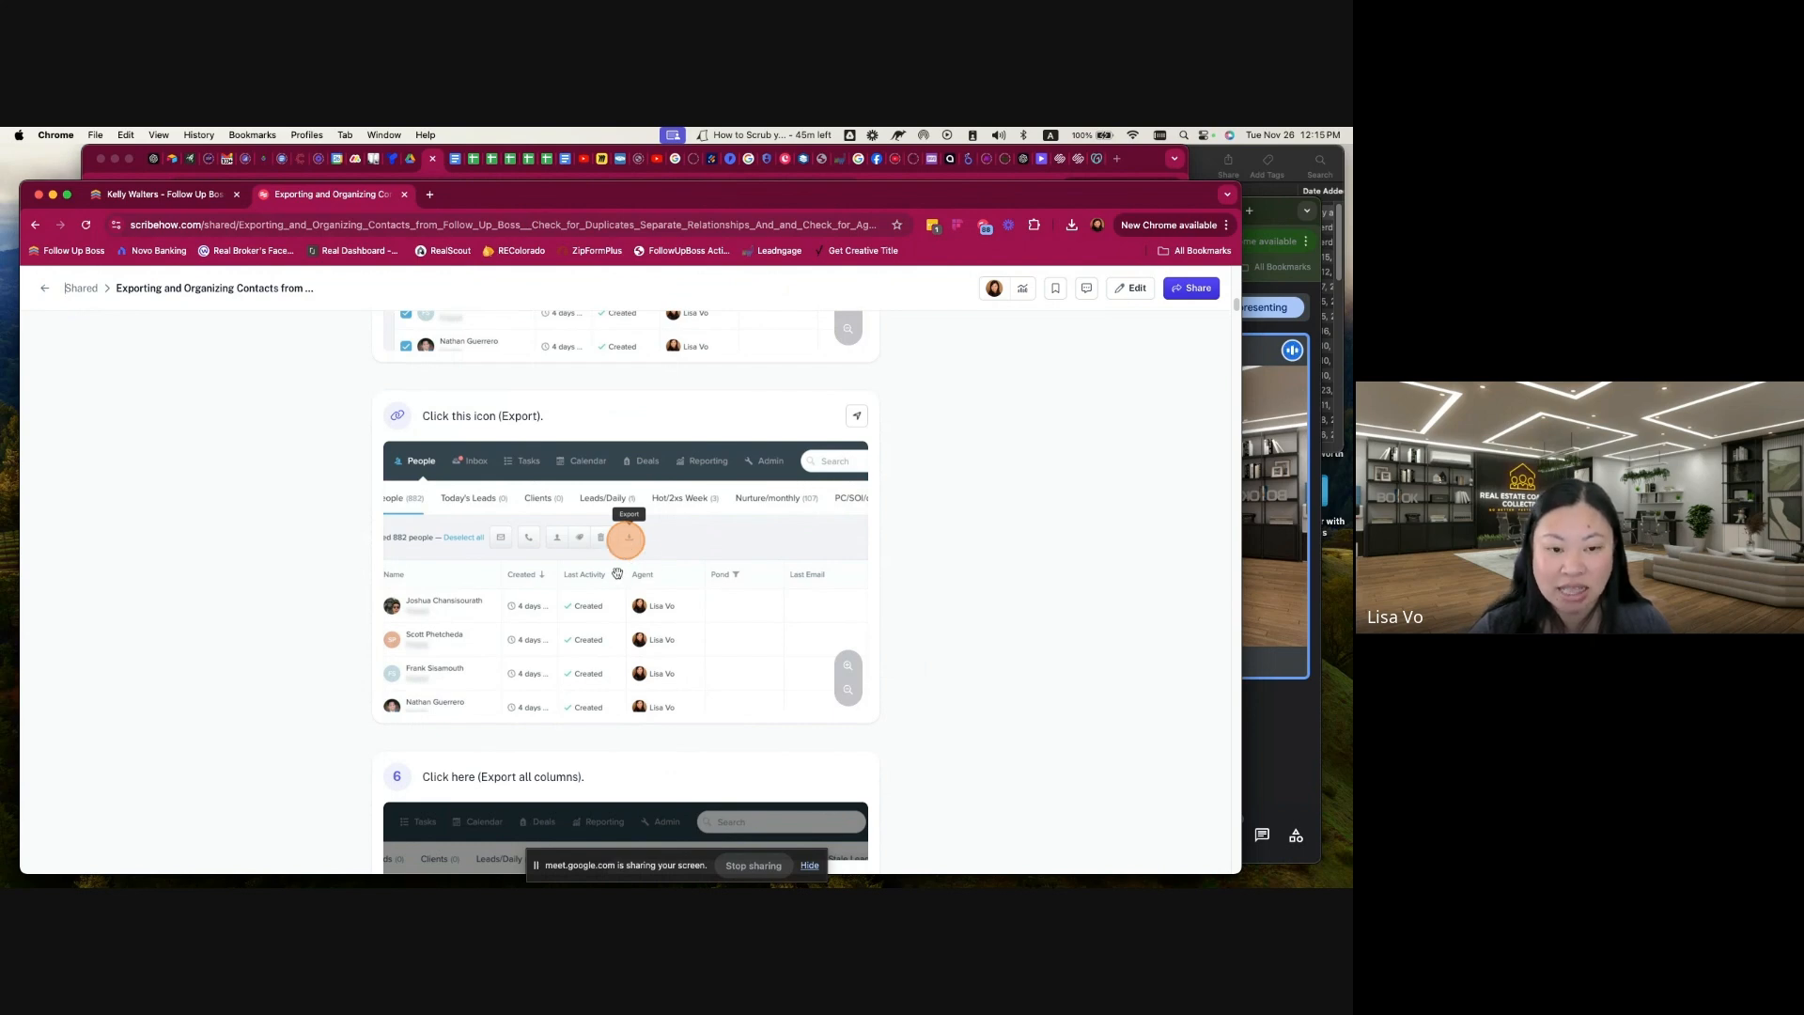
scroll(584, 696, "down", 2)
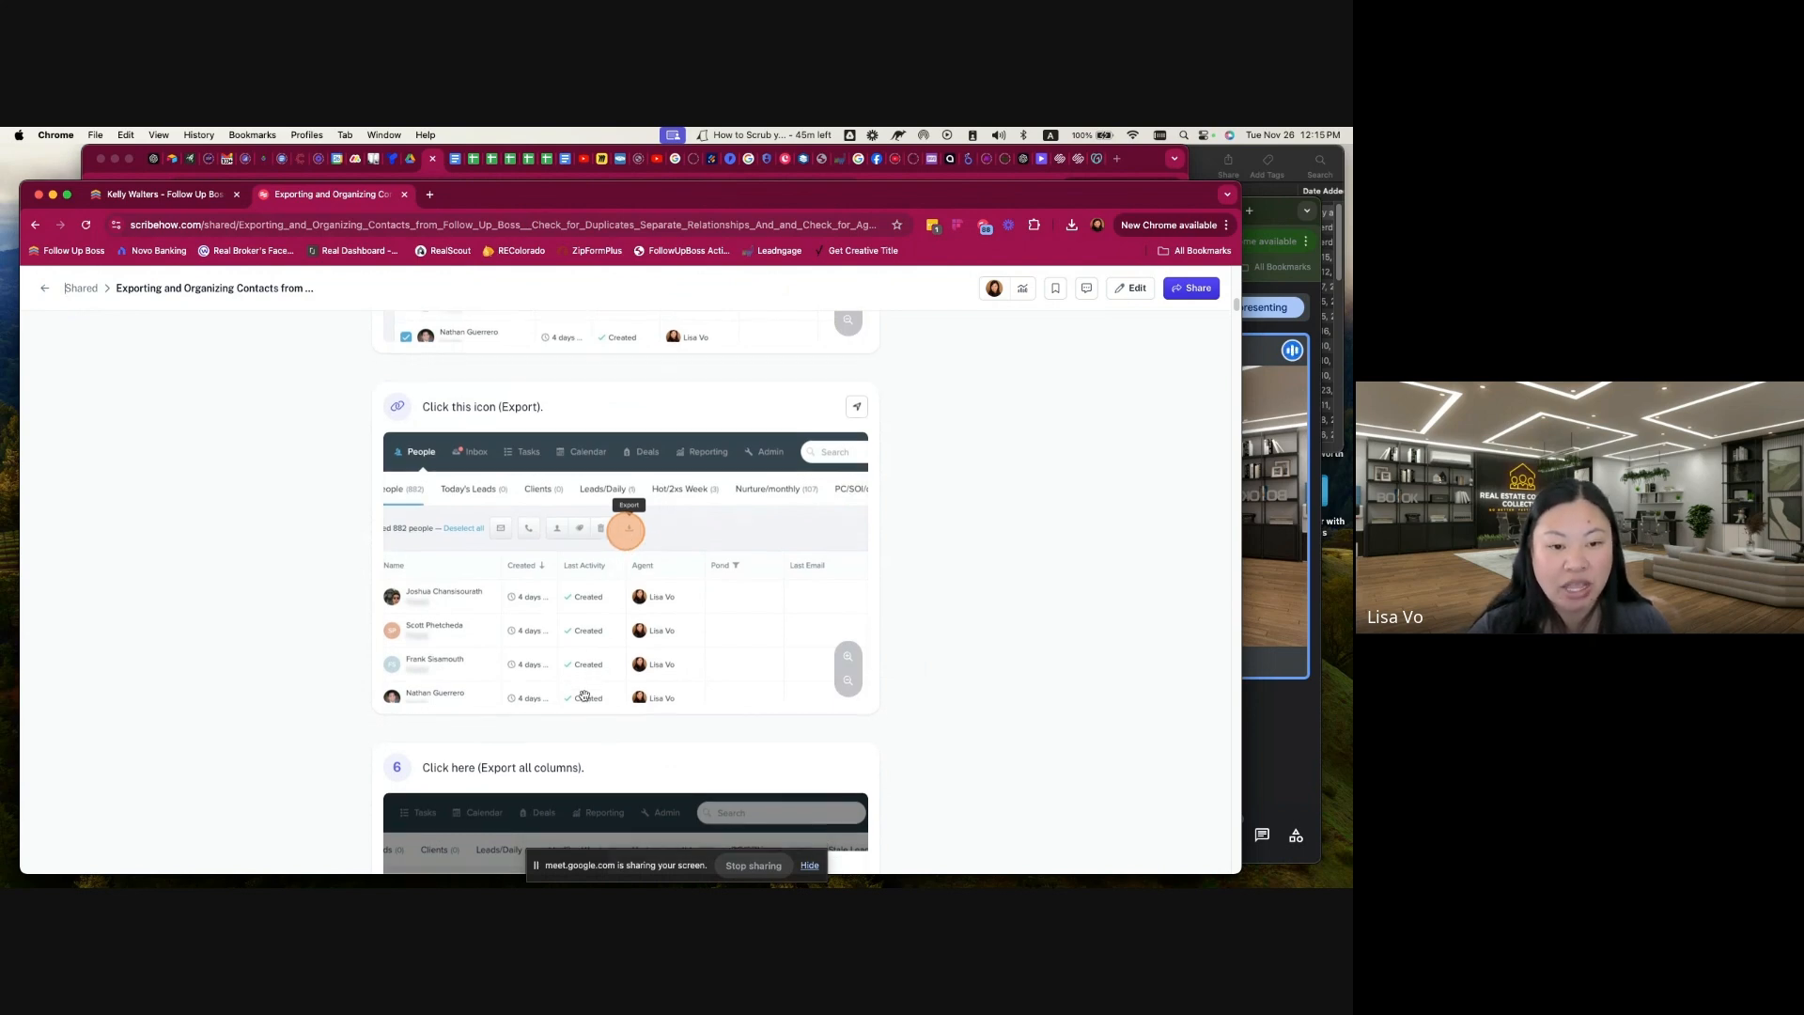
scroll(583, 696, "down", 5)
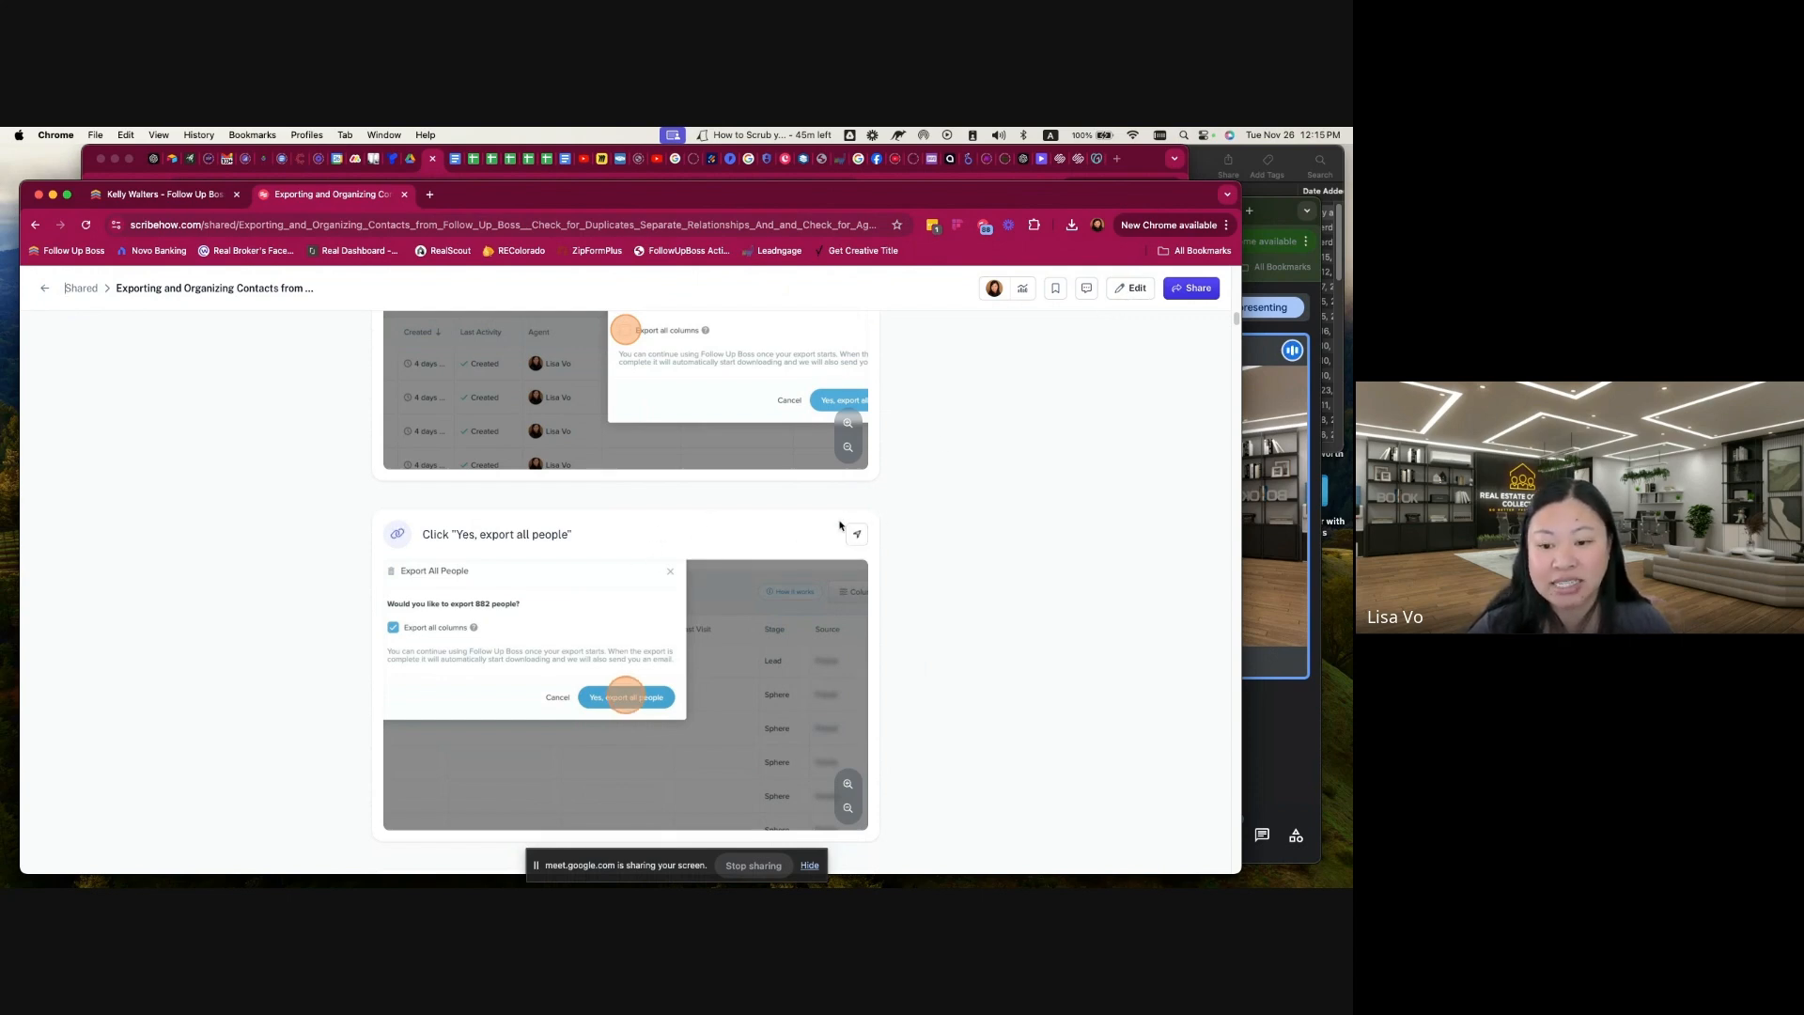
scroll(657, 535, "down", 1)
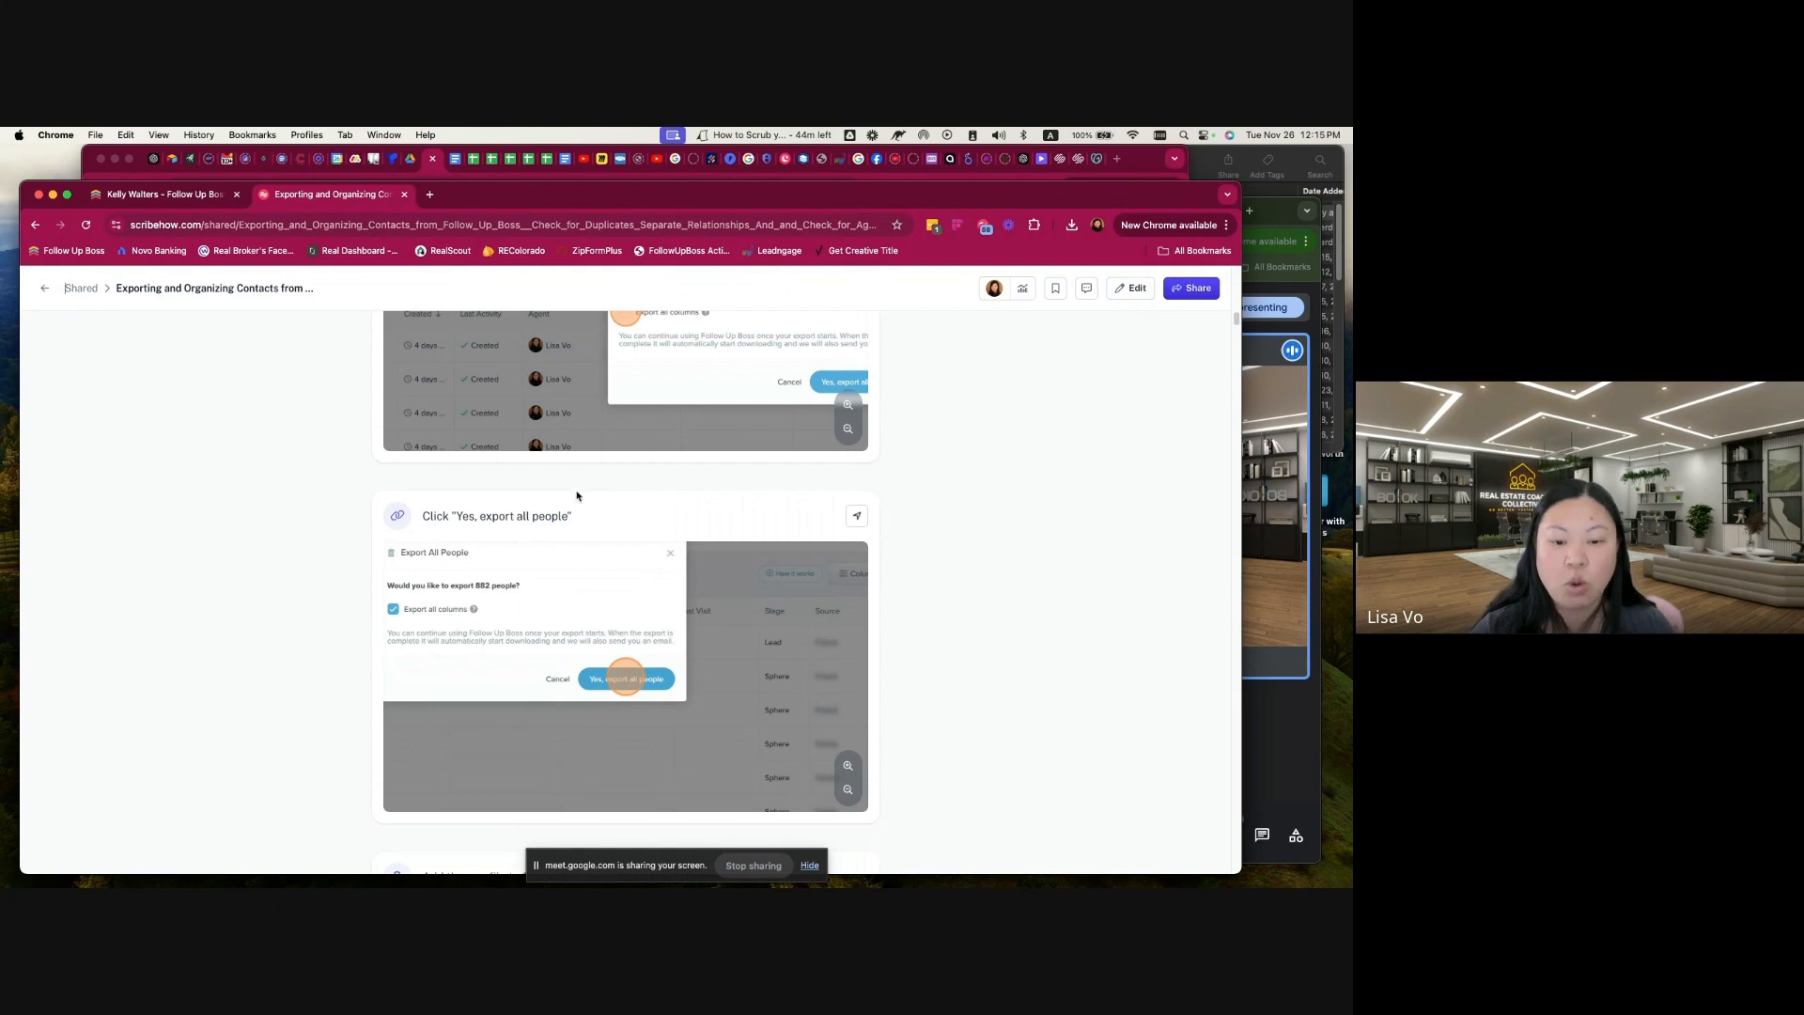
scroll(554, 696, "down", 6)
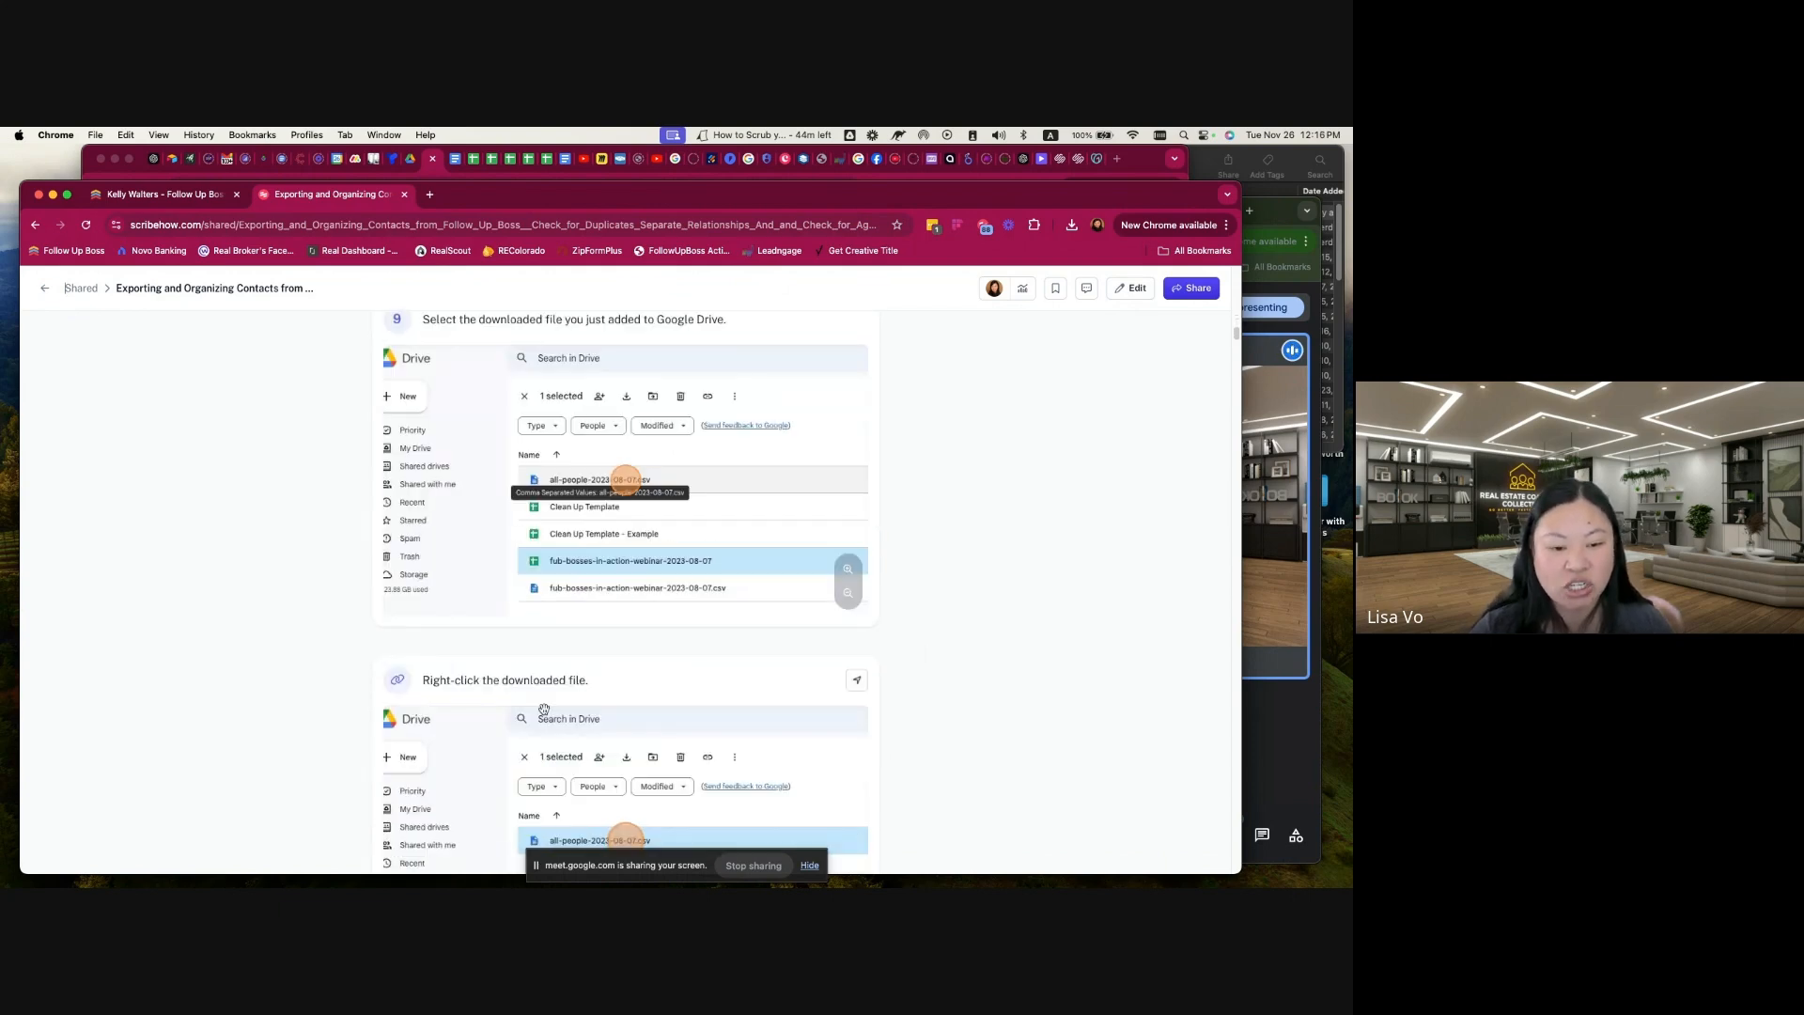
scroll(544, 709, "down", 20)
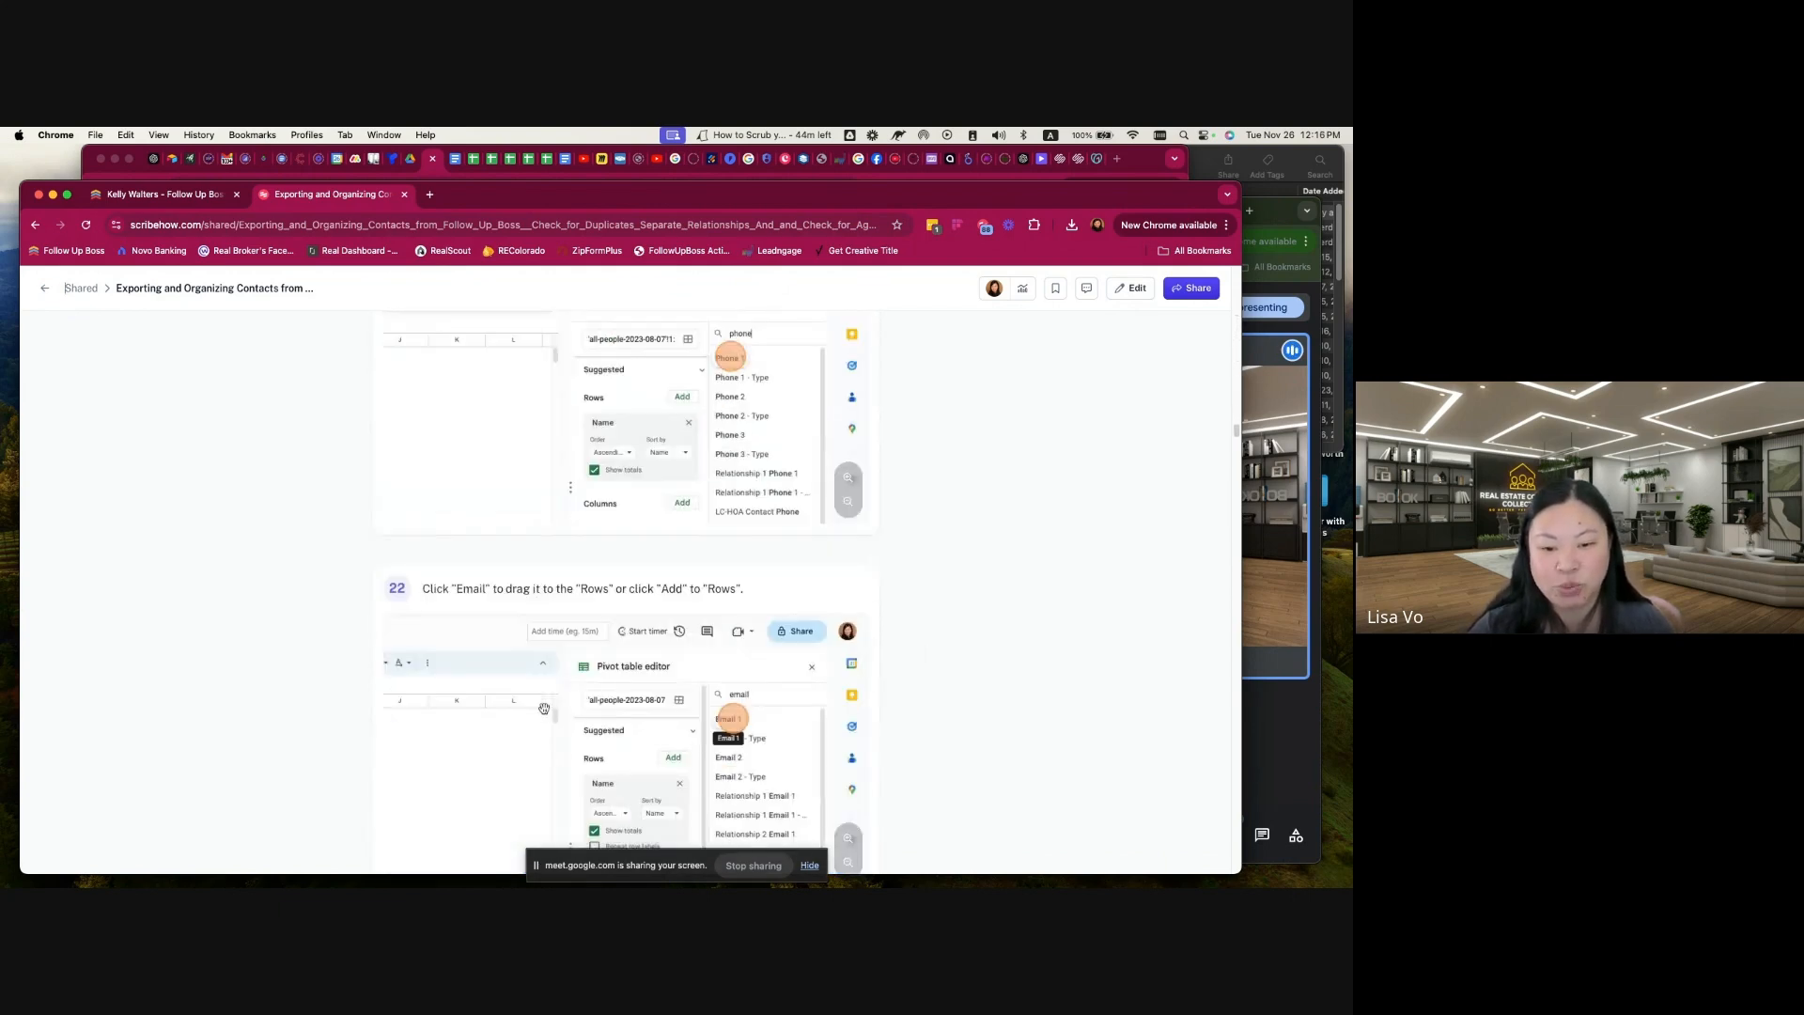
scroll(544, 709, "down", 20)
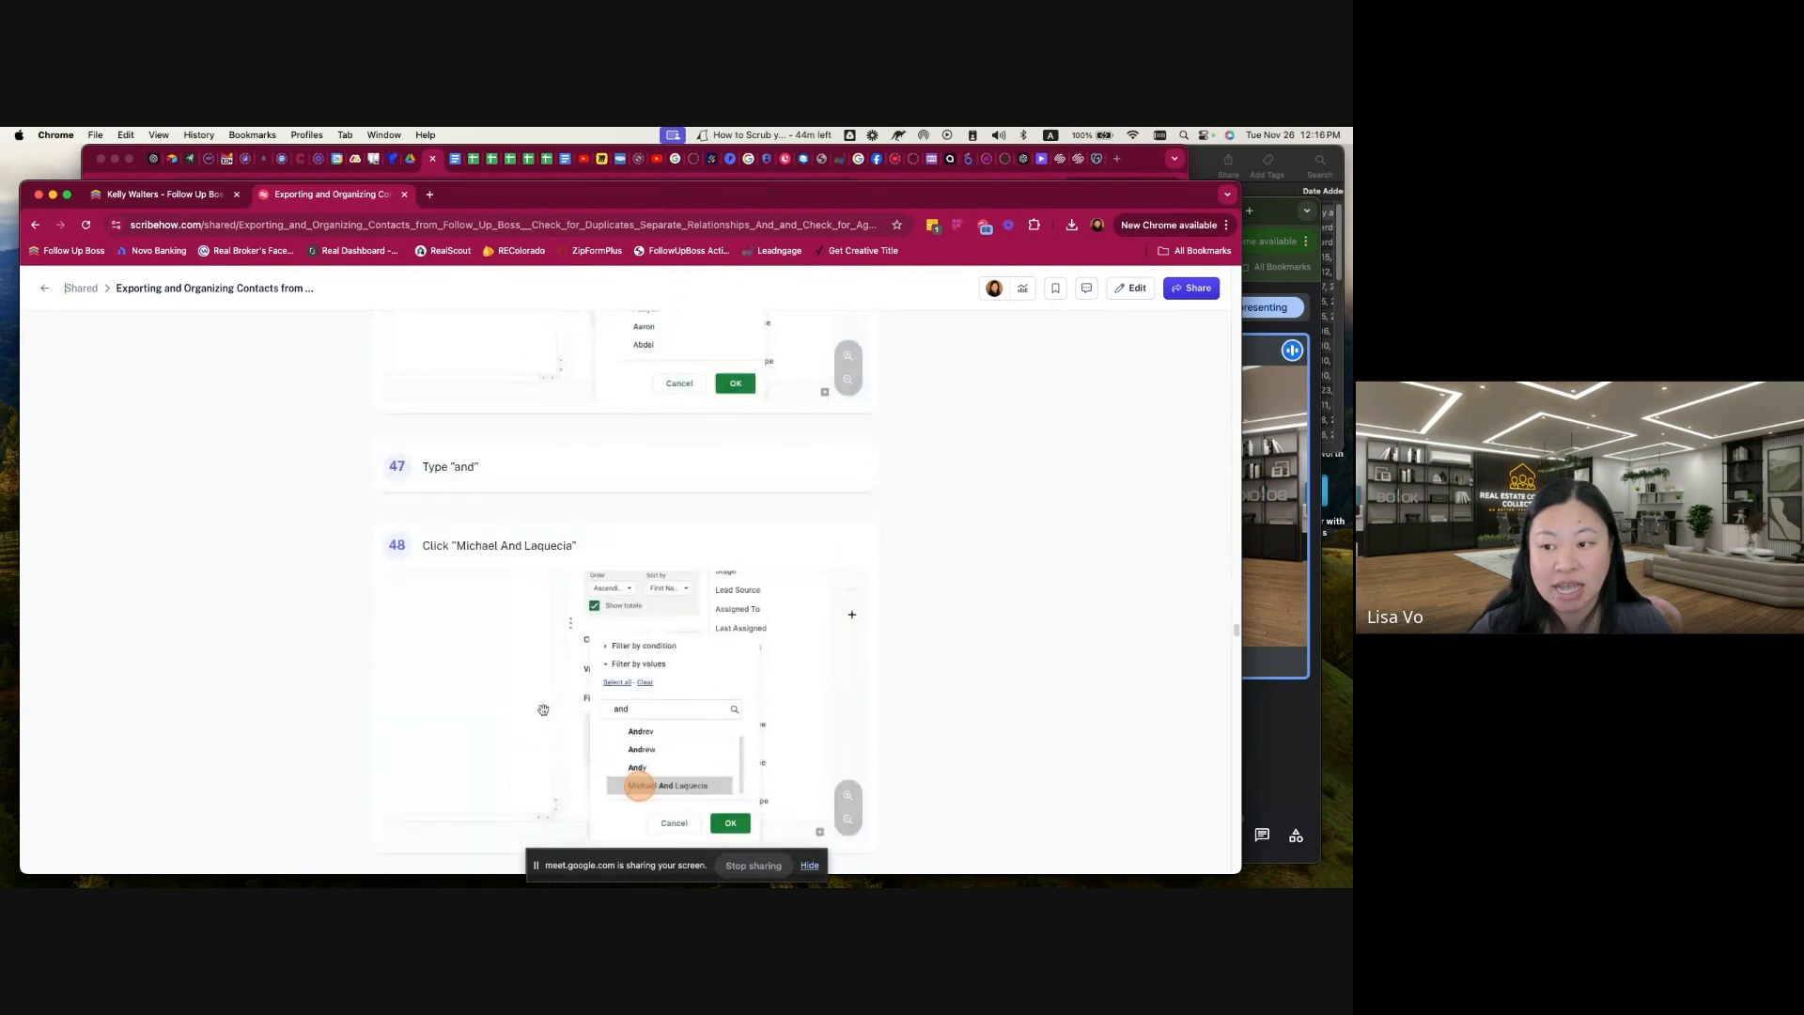
scroll(543, 708, "up", 20)
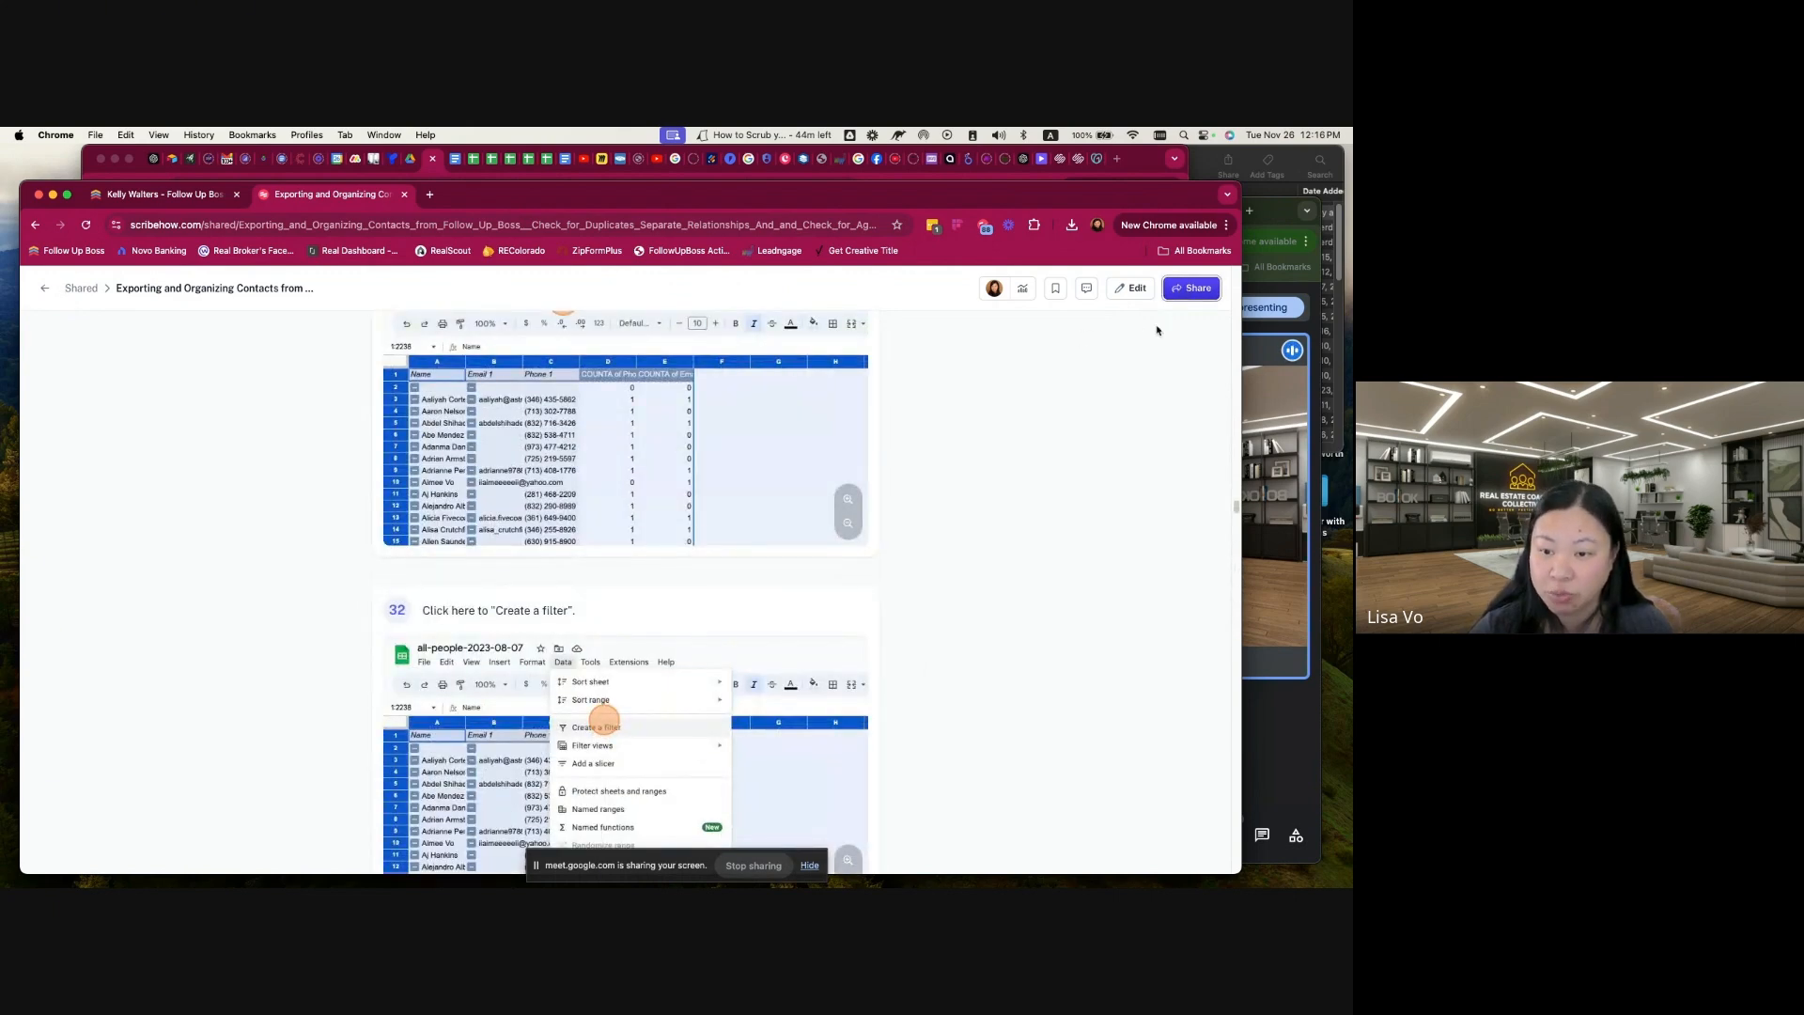
Step: Examine the guide's sharing and embedding options, and close the sharing dialog without changing anything
left_click(1192, 287)
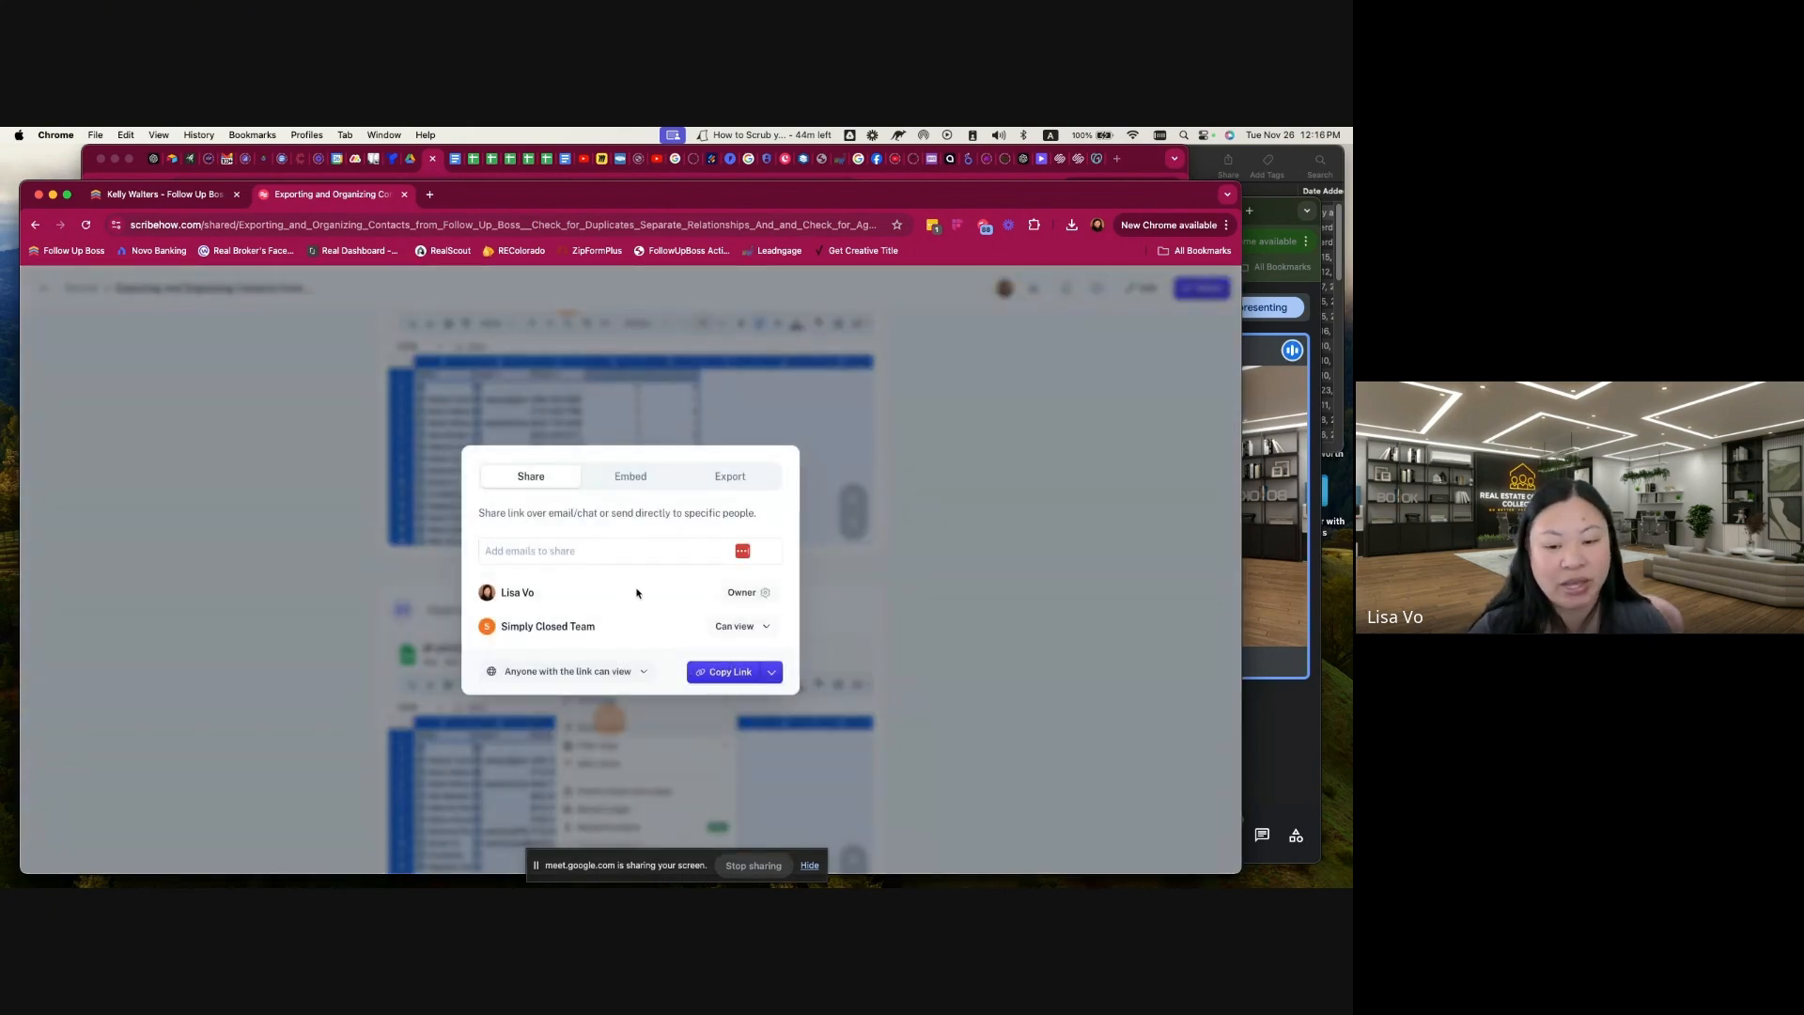
left_click(632, 477)
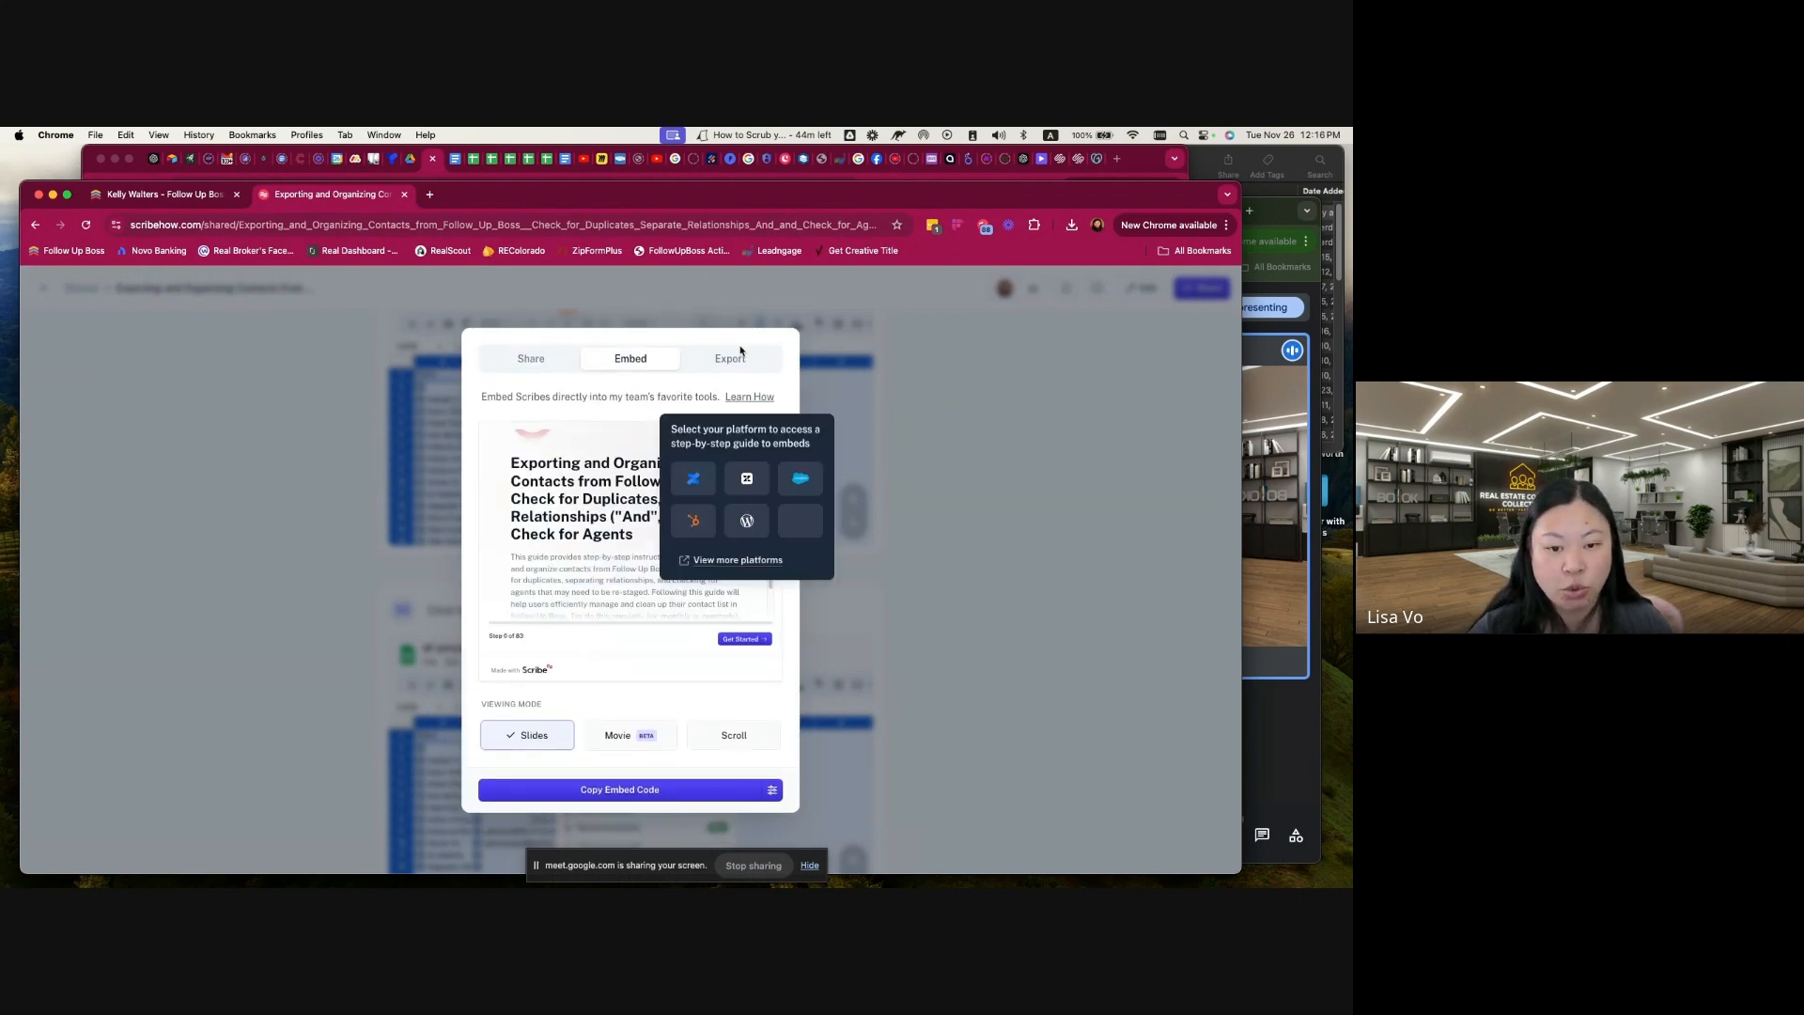
left_click(531, 360)
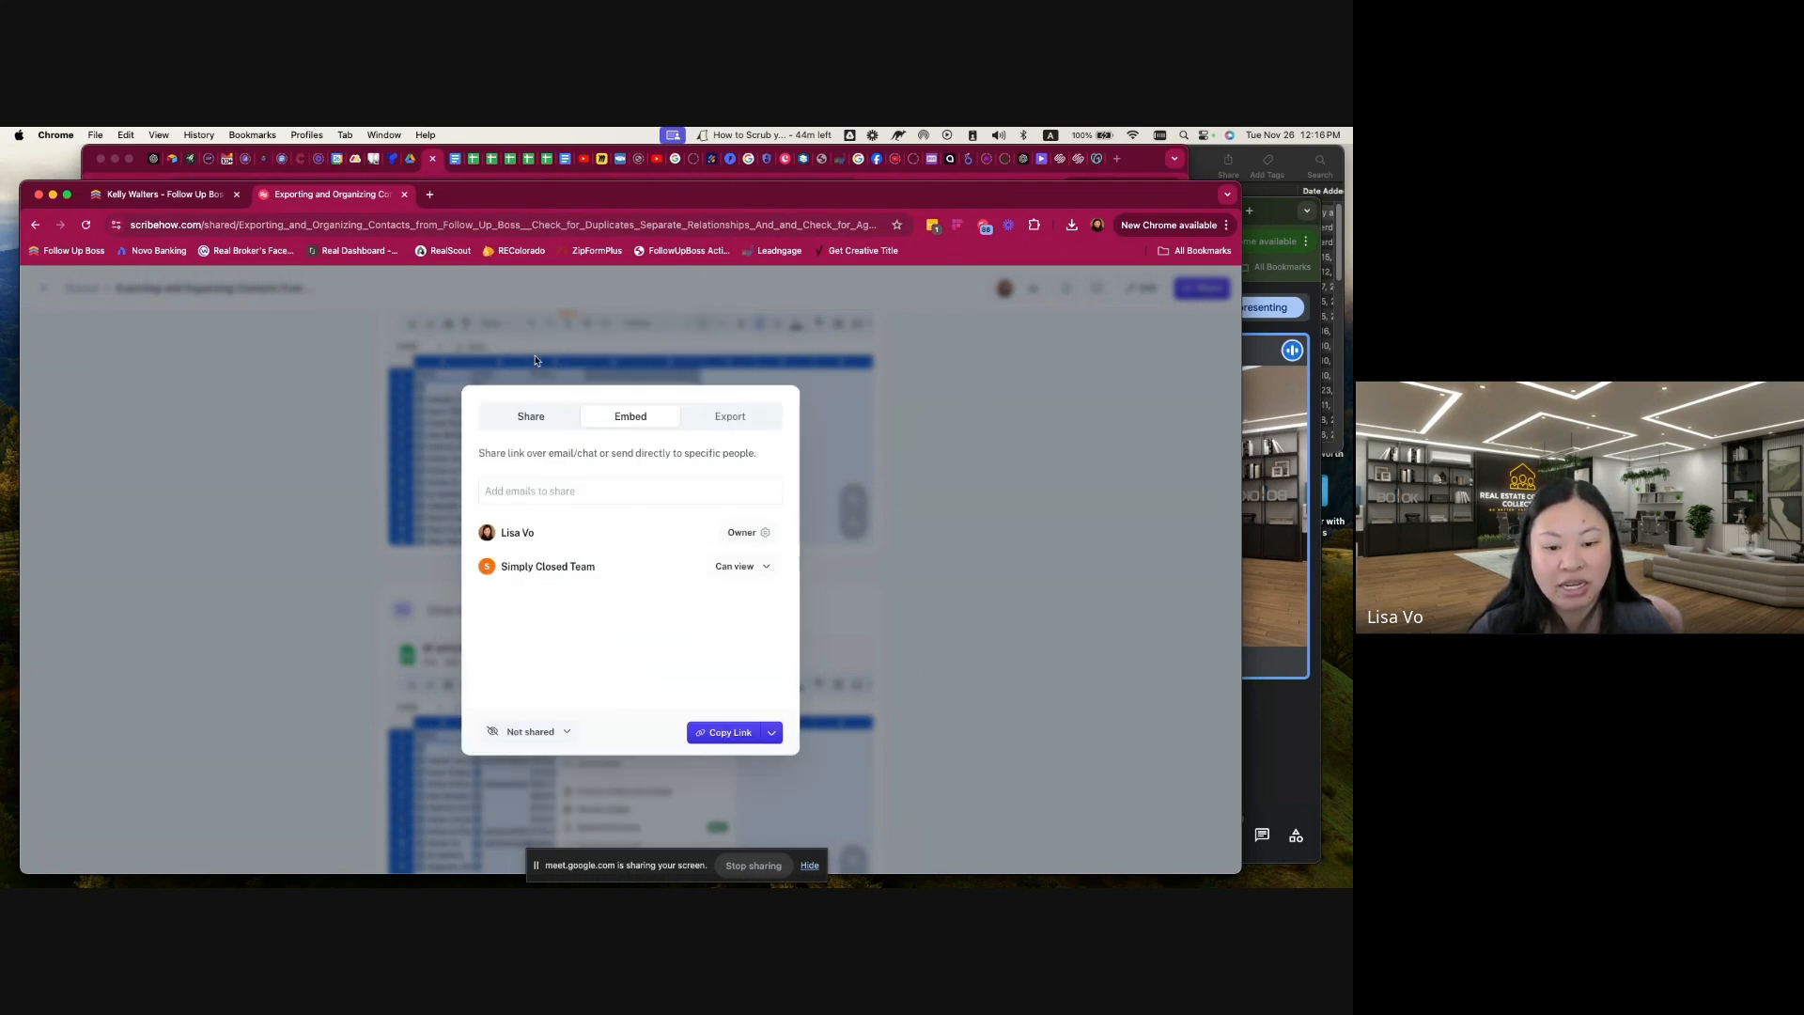
left_click(986, 646)
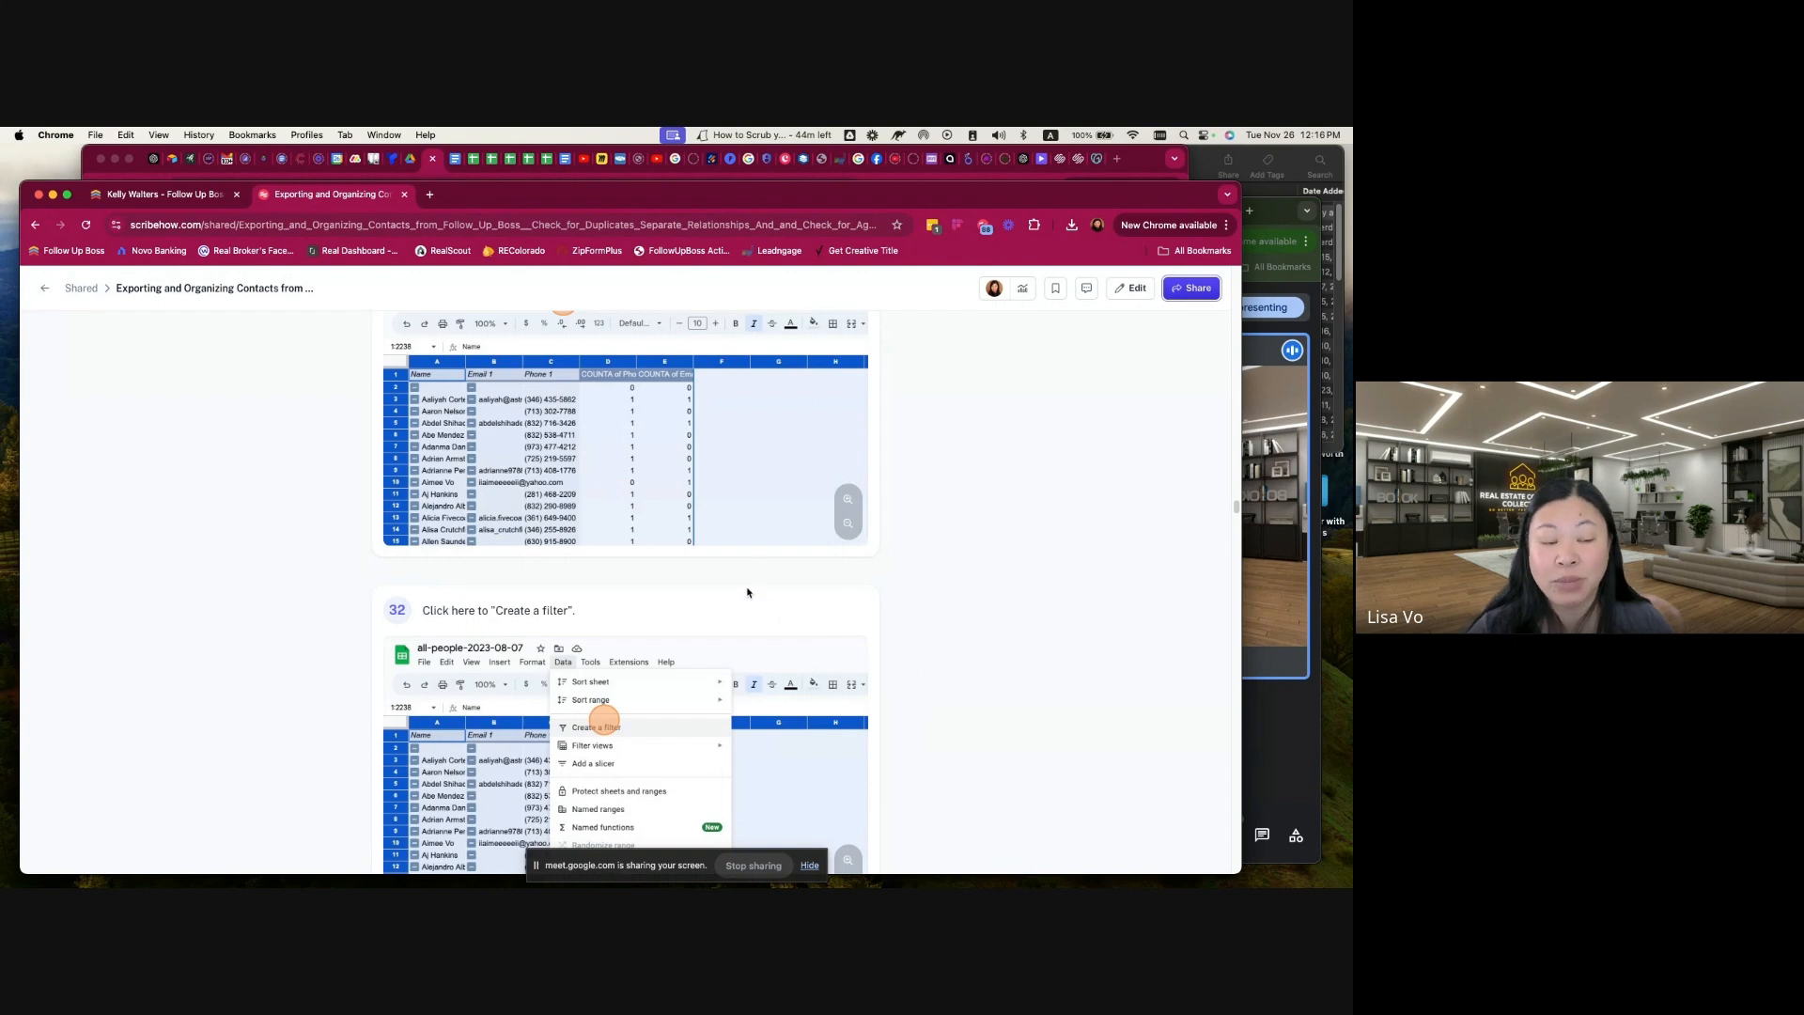
Step: Review the guide's introduction and first steps, and stop sharing the screen in the Google Meet call
scroll(974, 602, "up", 20)
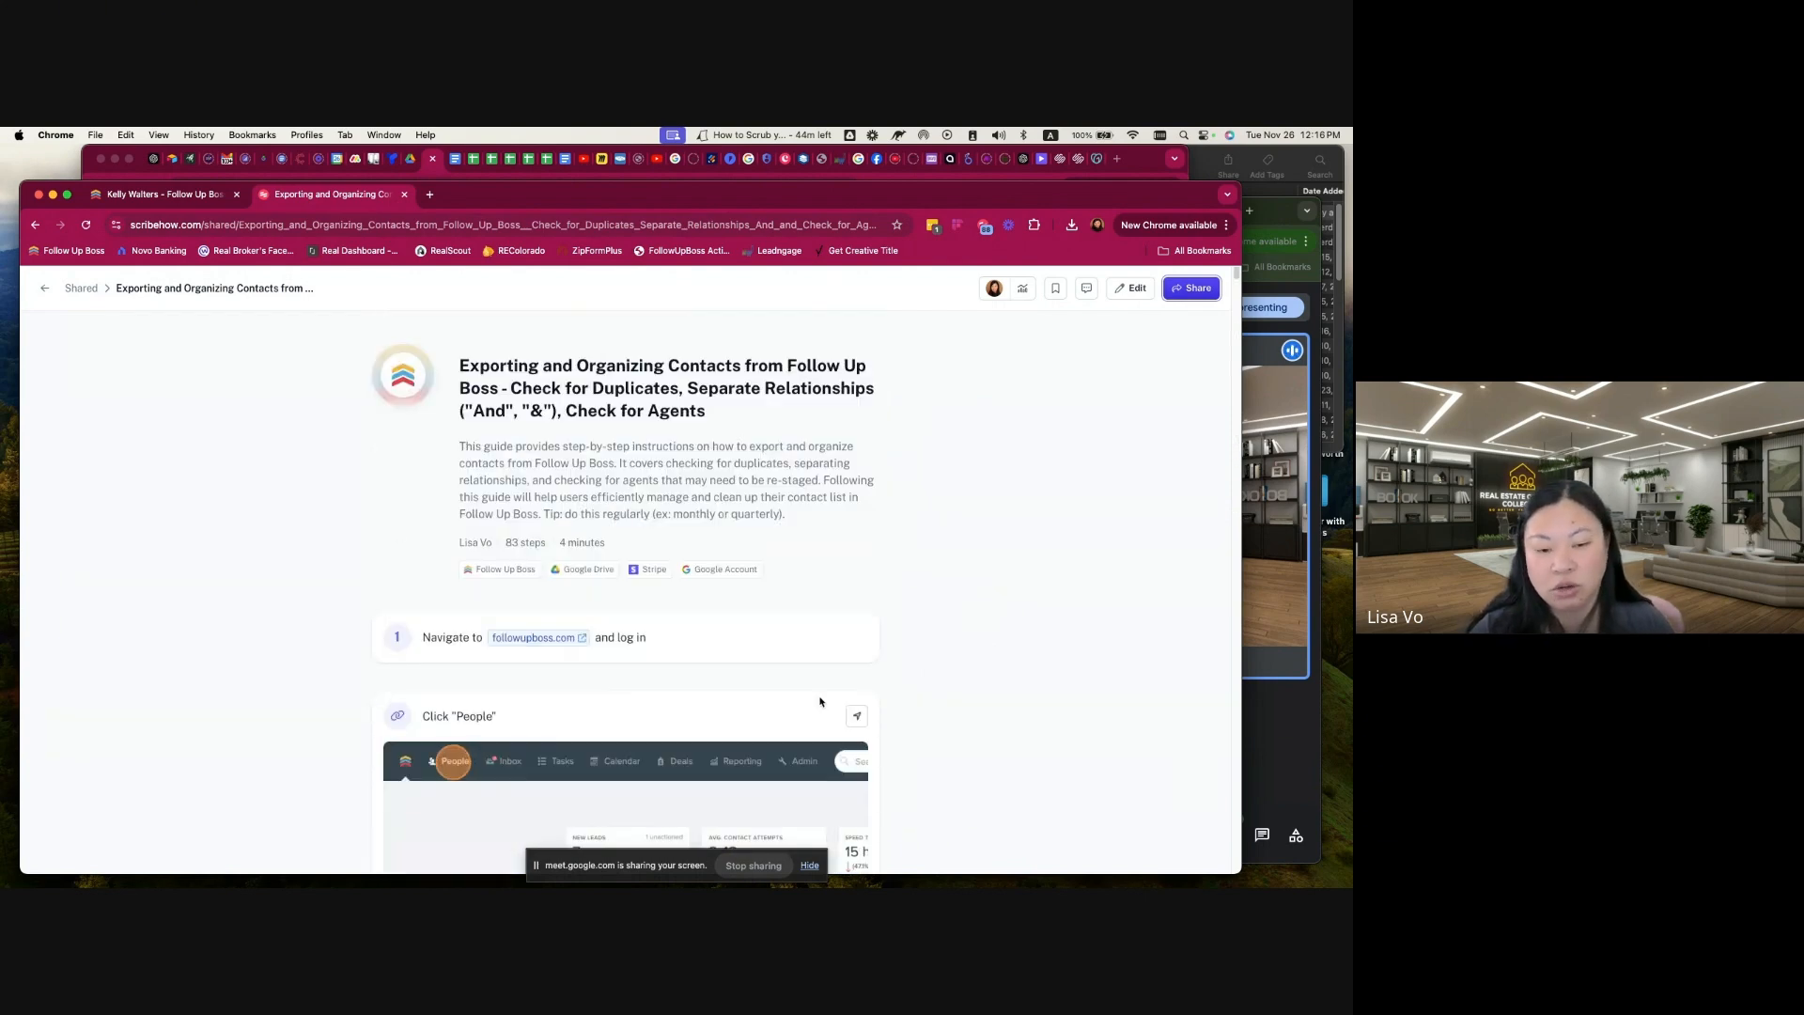
scroll(933, 729, "down", 5)
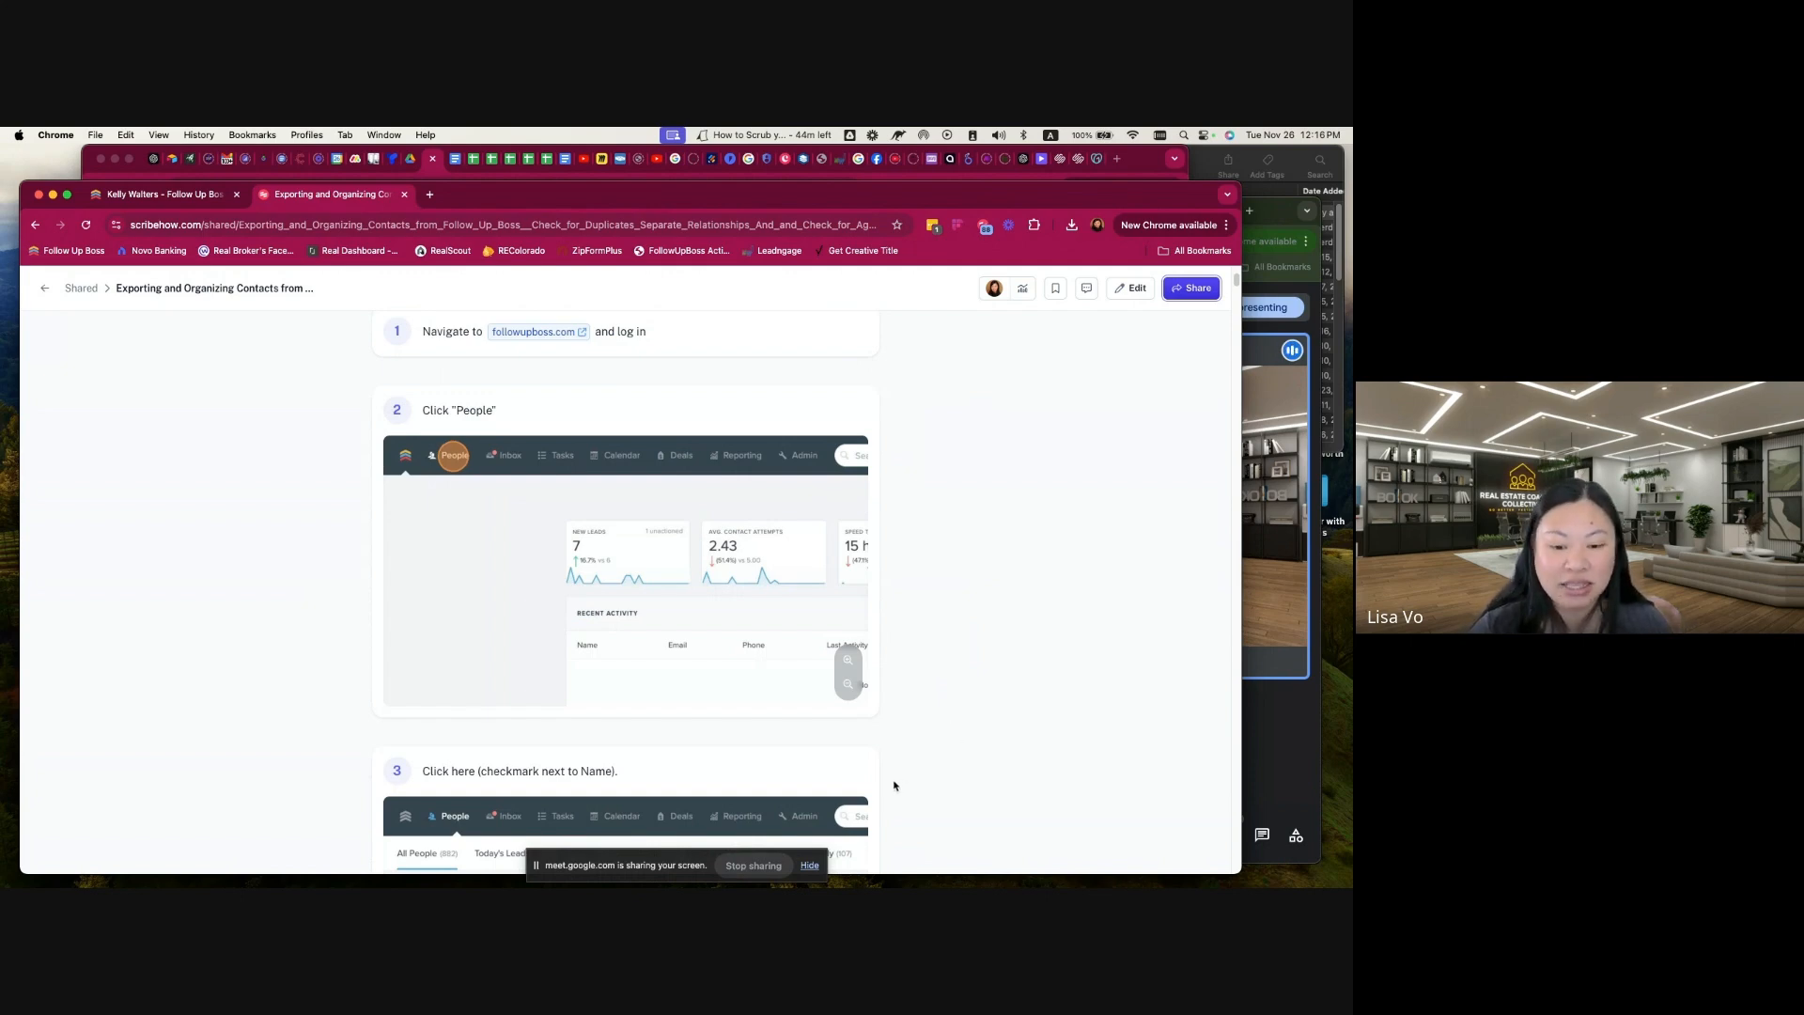
left_click(753, 865)
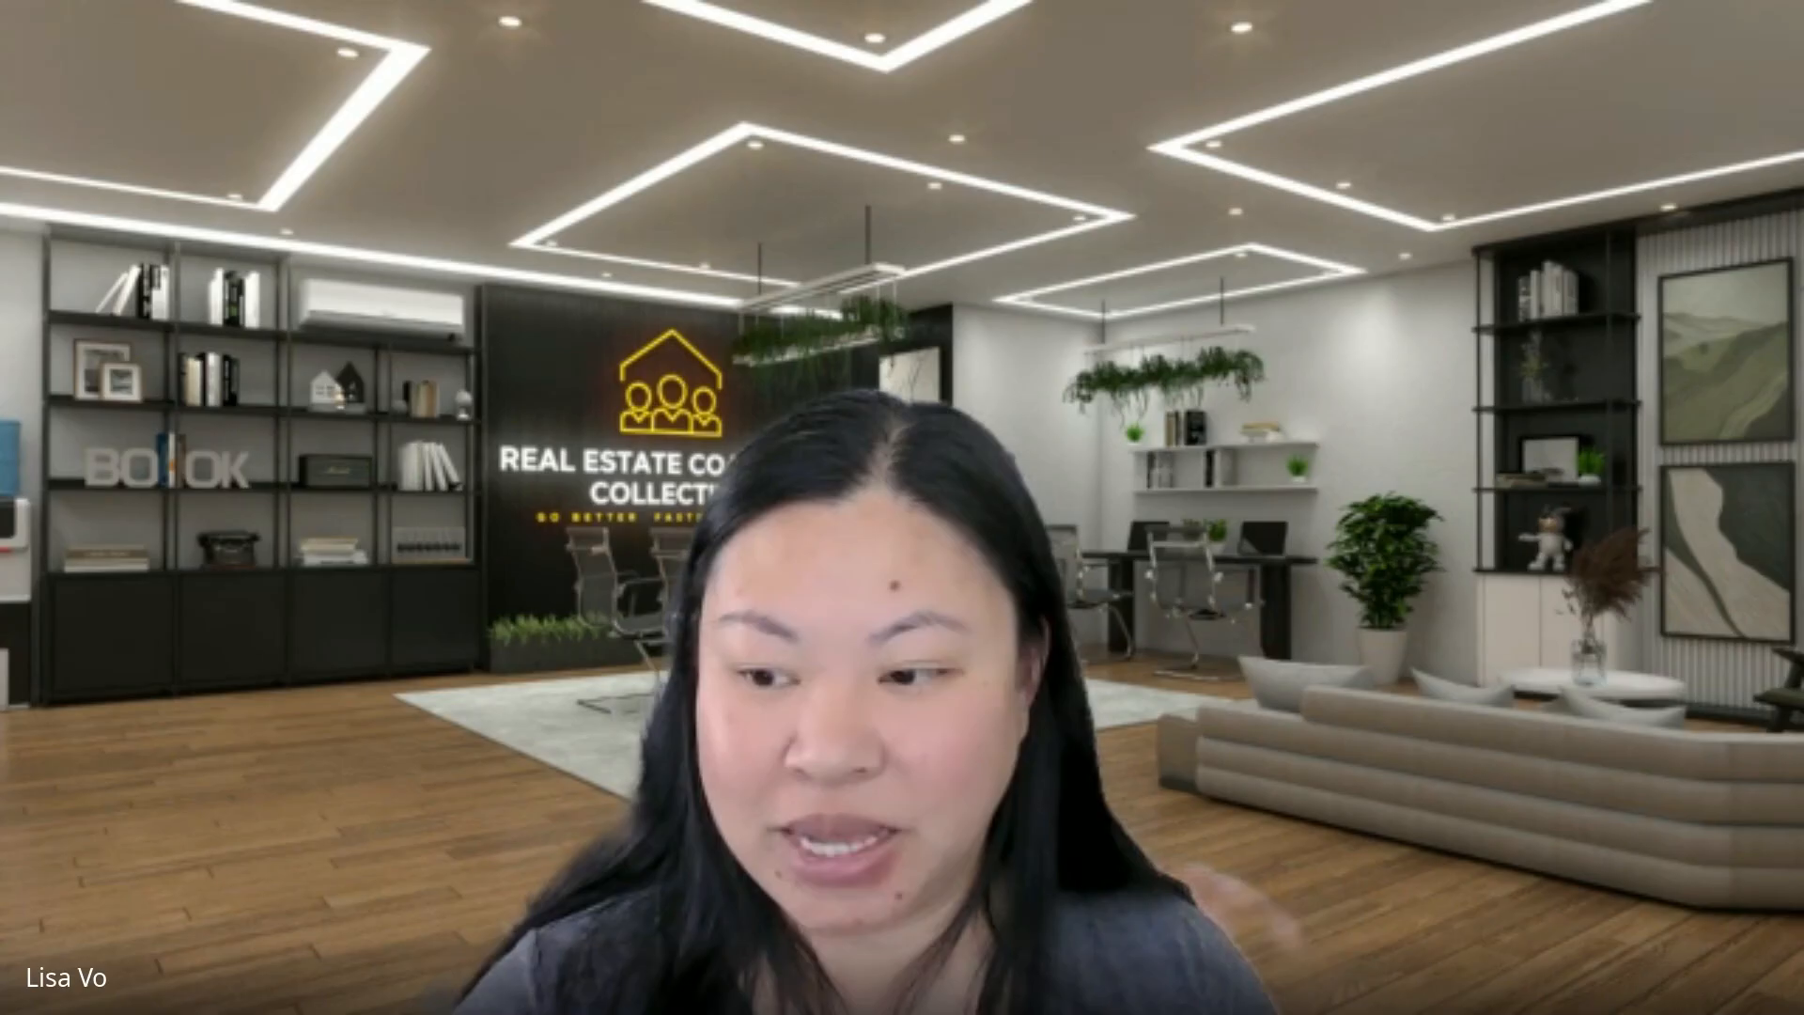